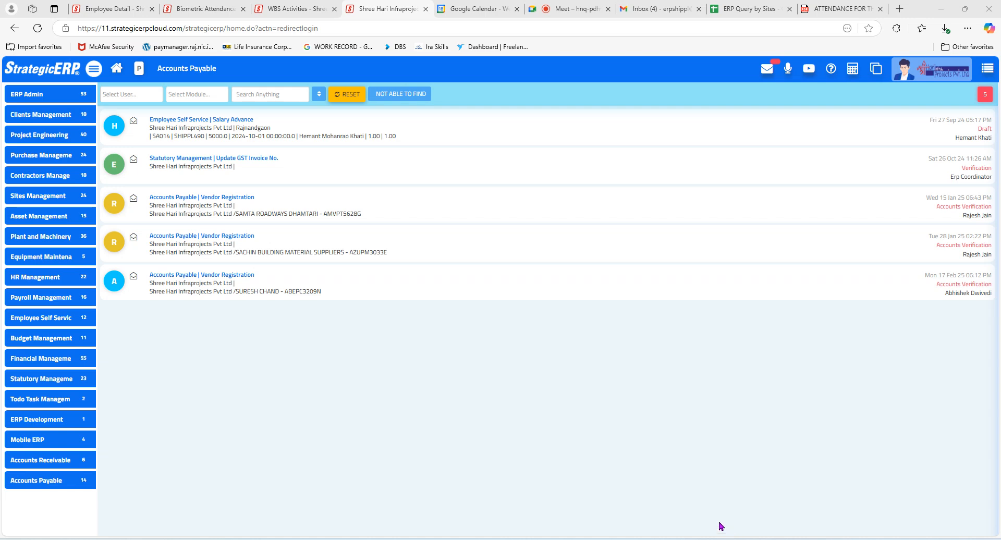
Open the attendance PDF for 21.12.2024 to 20.01.2025 and examine its project names and attendance period
left_click(833, 15)
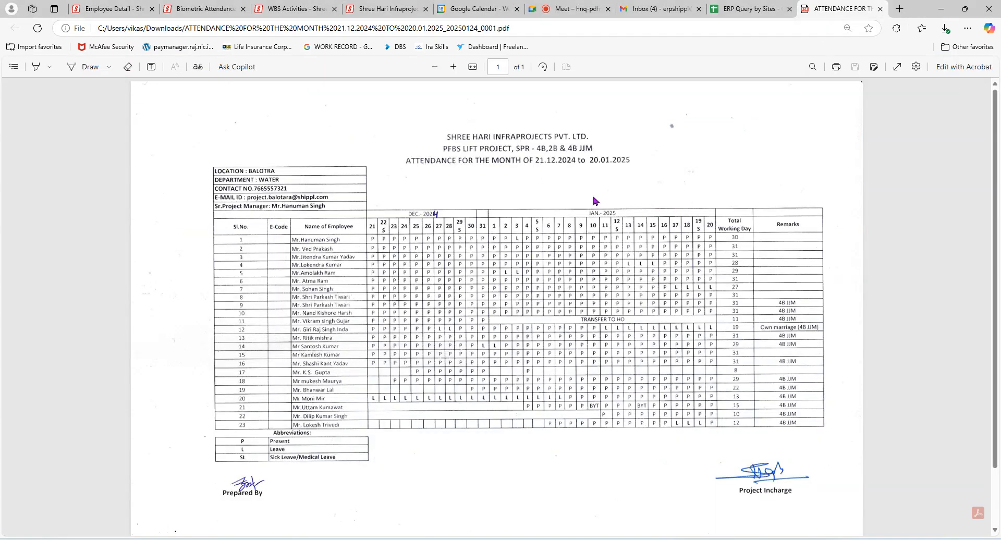
left_click_drag(539, 150, 574, 157)
left_click(611, 150)
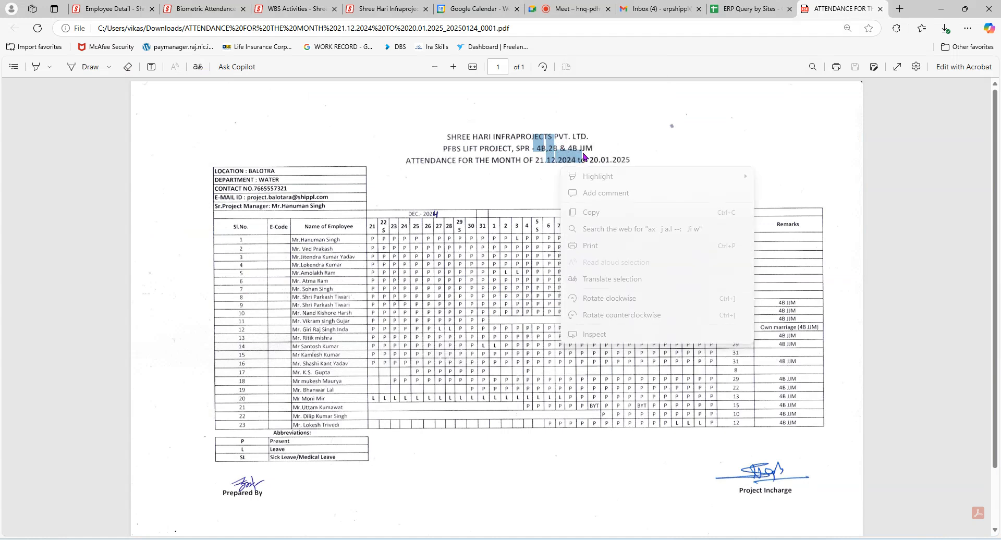
left_click(518, 176)
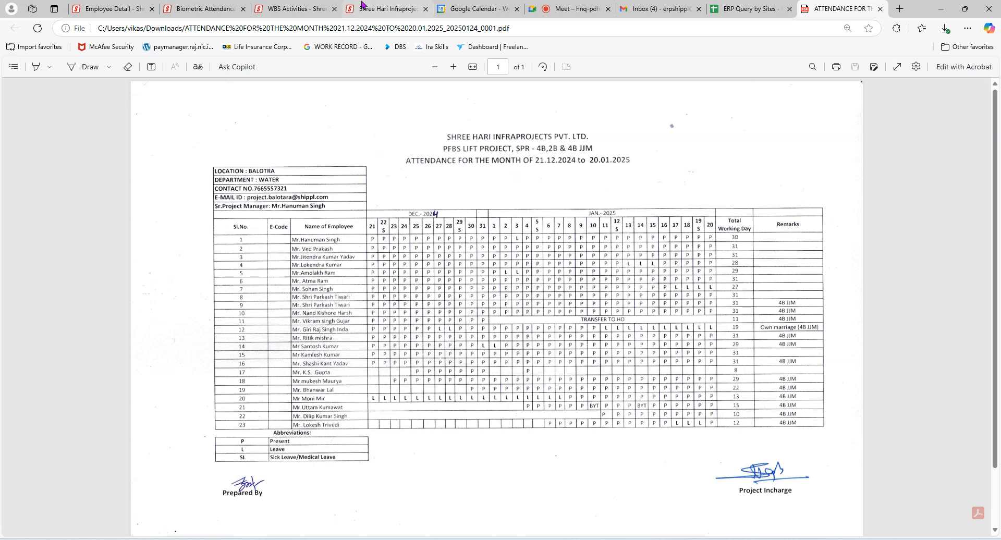
Return to StrategicERP and open the Salary Generation form in Payroll Management
mouse_move(371, 5)
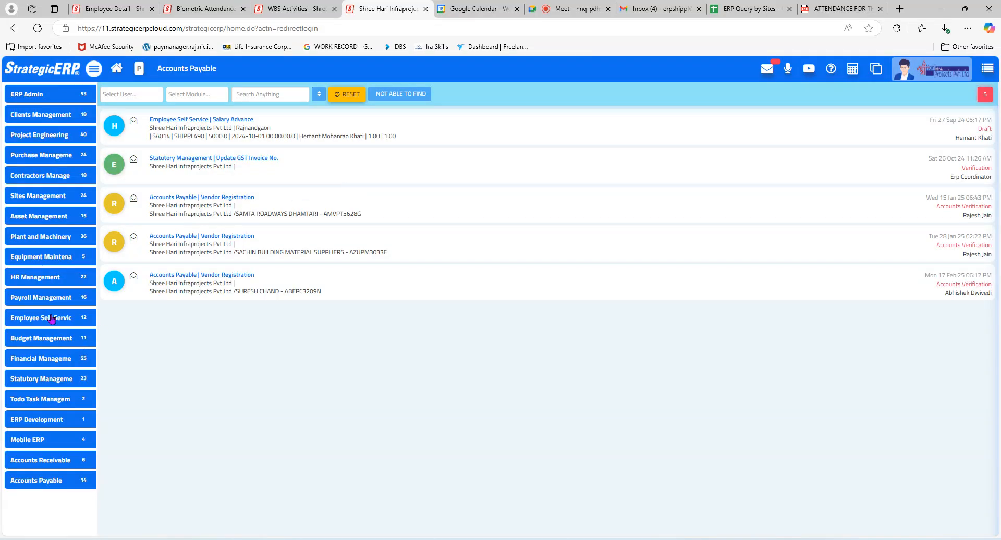
left_click(48, 301)
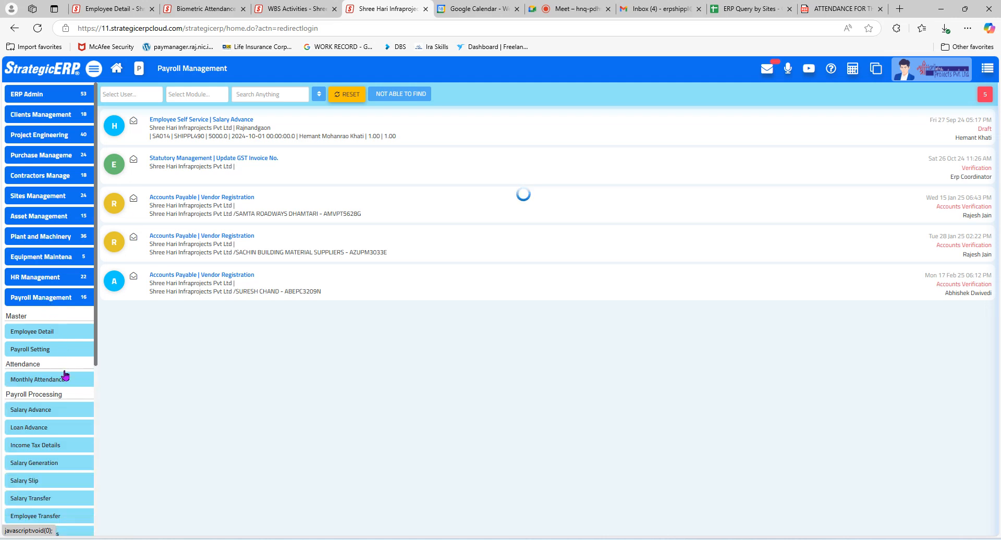
scroll(95, 371, "down", 3)
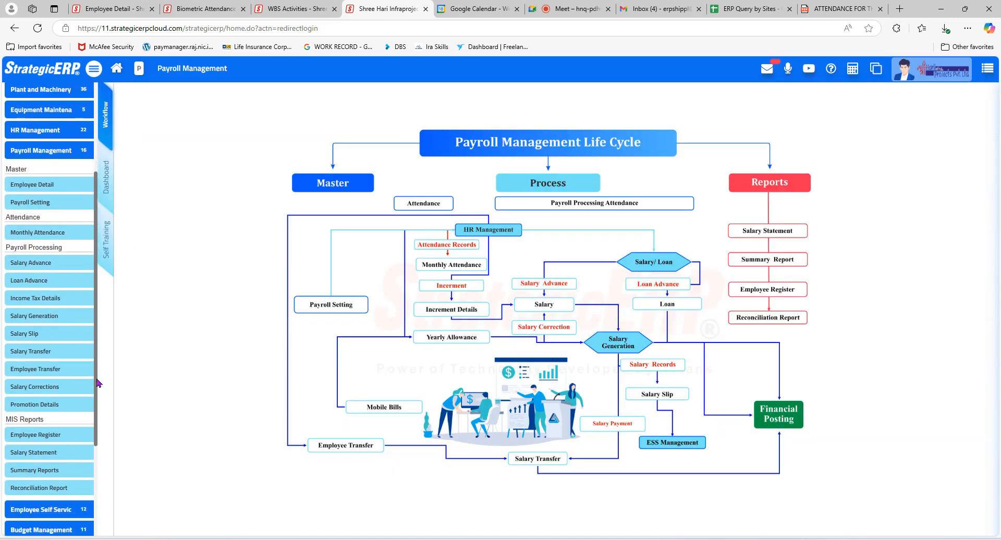
left_click(50, 317)
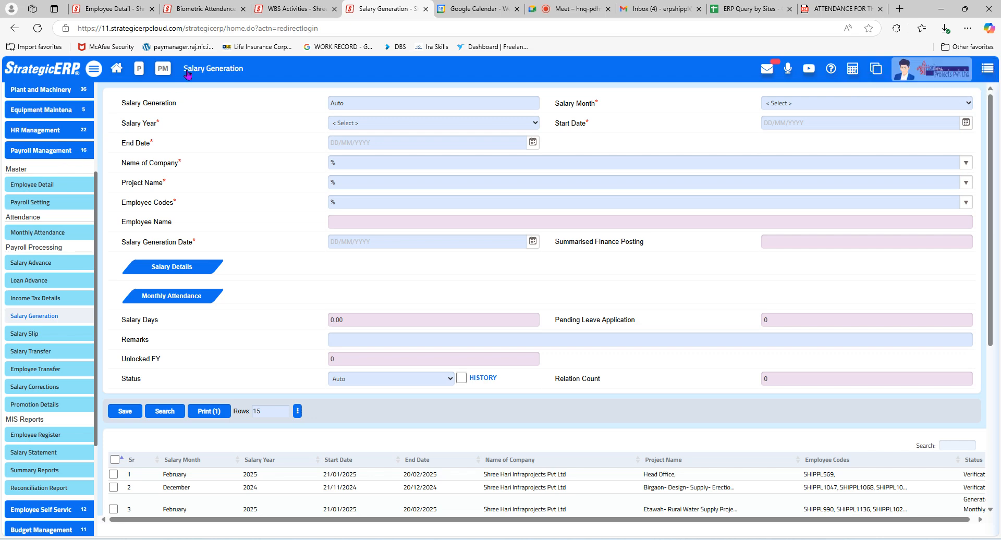
Replace the WBS Activities page with the Biometric Attendance form from HR Management
left_click(319, 14)
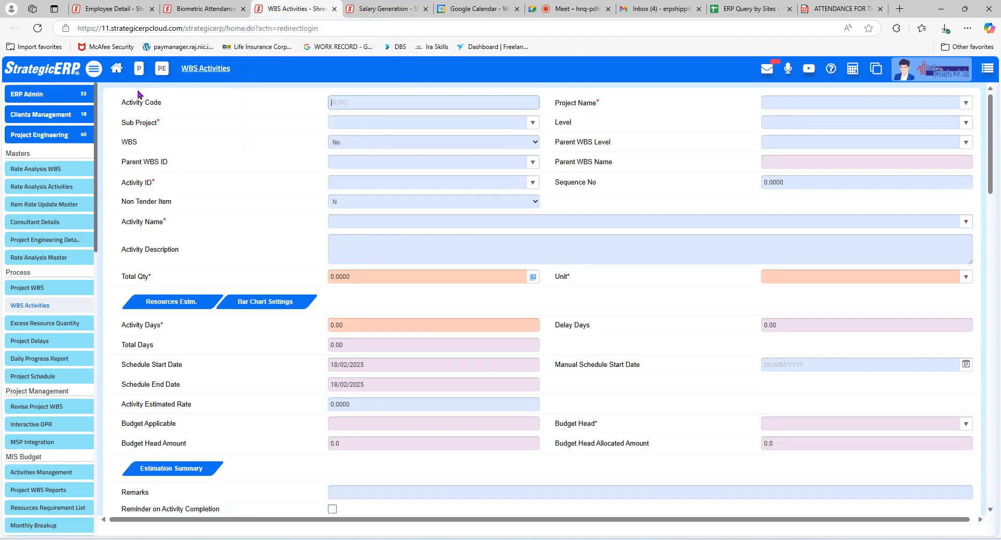
left_click(79, 132)
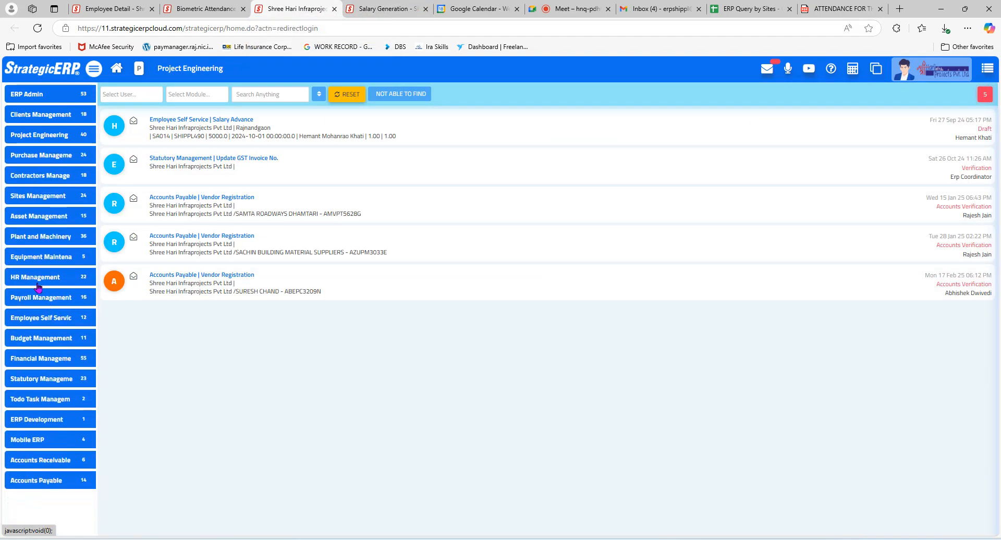
left_click(37, 282)
scroll(44, 440, "down", 3)
scroll(42, 446, "down", 3)
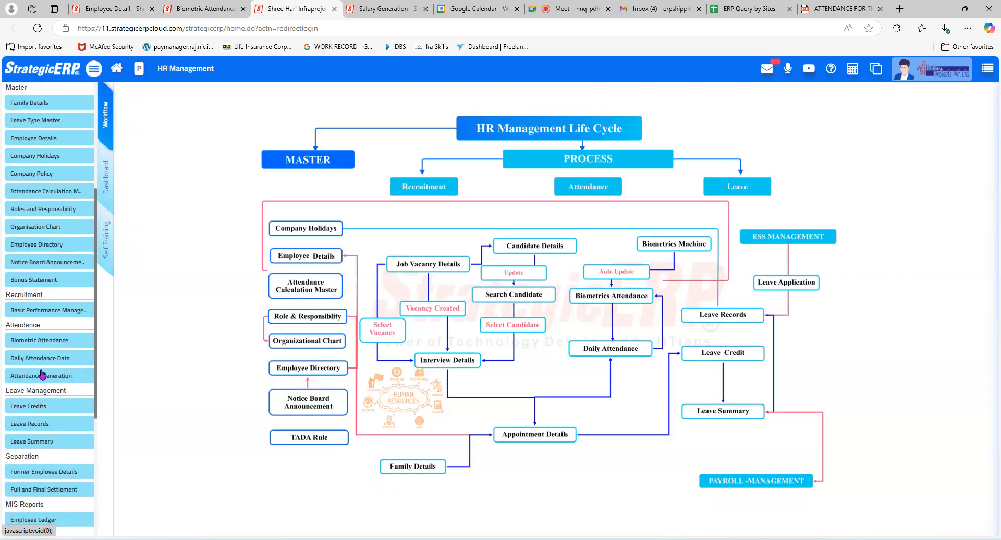
left_click(39, 340)
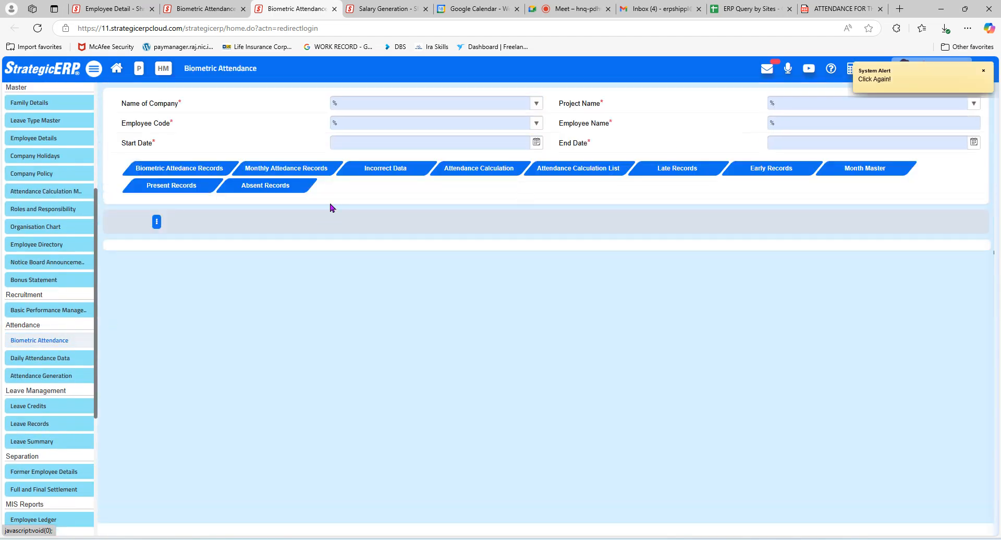
Choose the Balotra 4B Pokaran-Falsoond-Balotra-Siwana Lift Project as the project and load its biometric attendance records
left_click(798, 103)
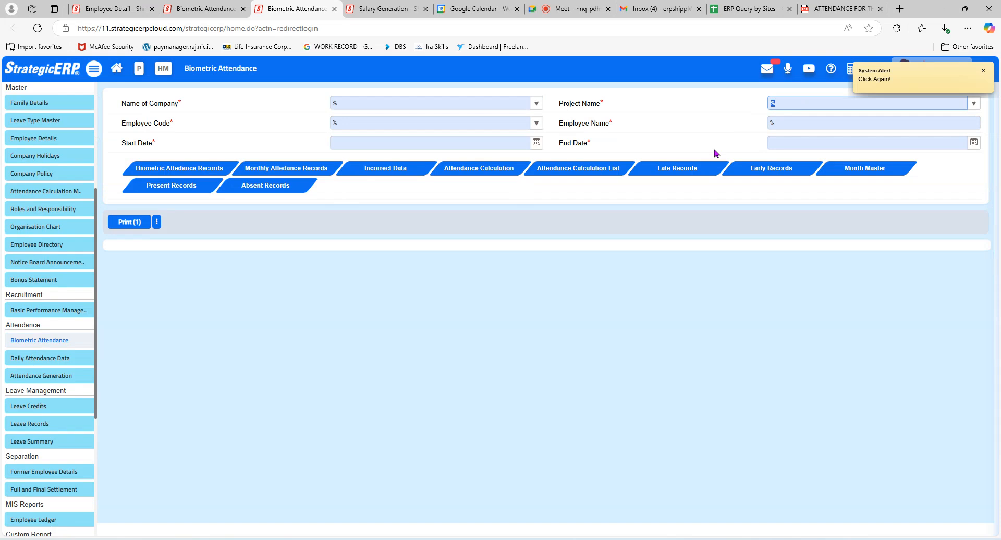
type("balo")
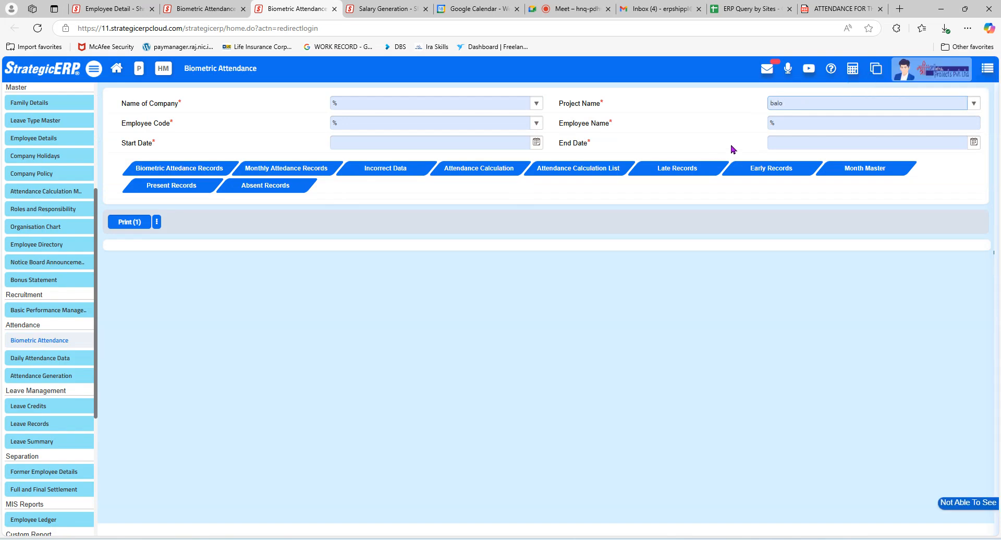
left_click(788, 135)
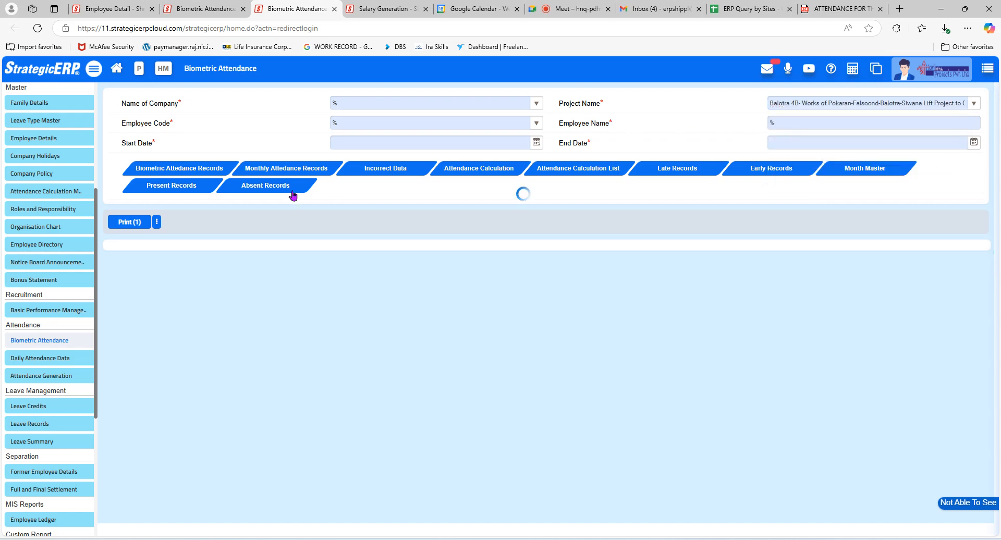
left_click(182, 169)
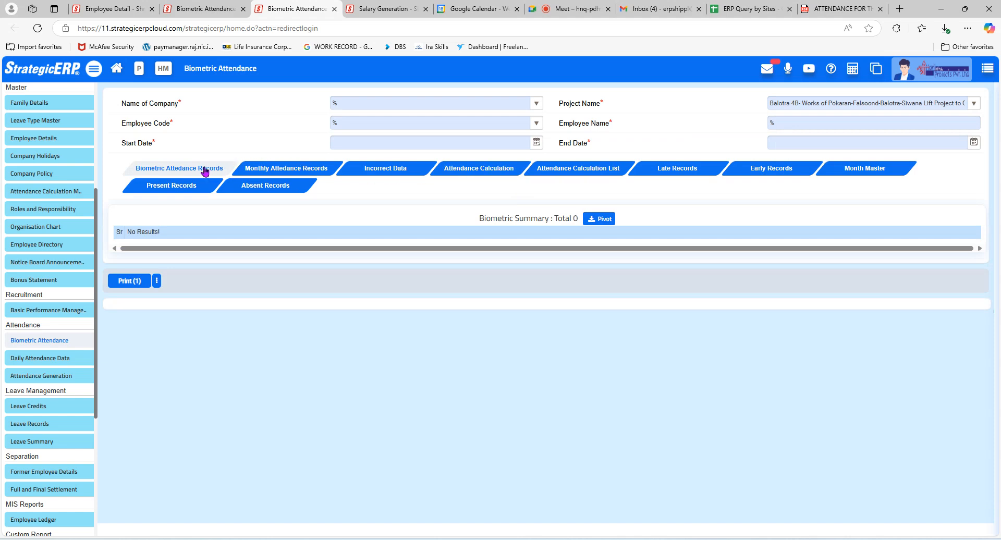
Set the attendance period from 21/12/2024 to 20/01/2025 and list the project's biometric records
left_click(376, 144)
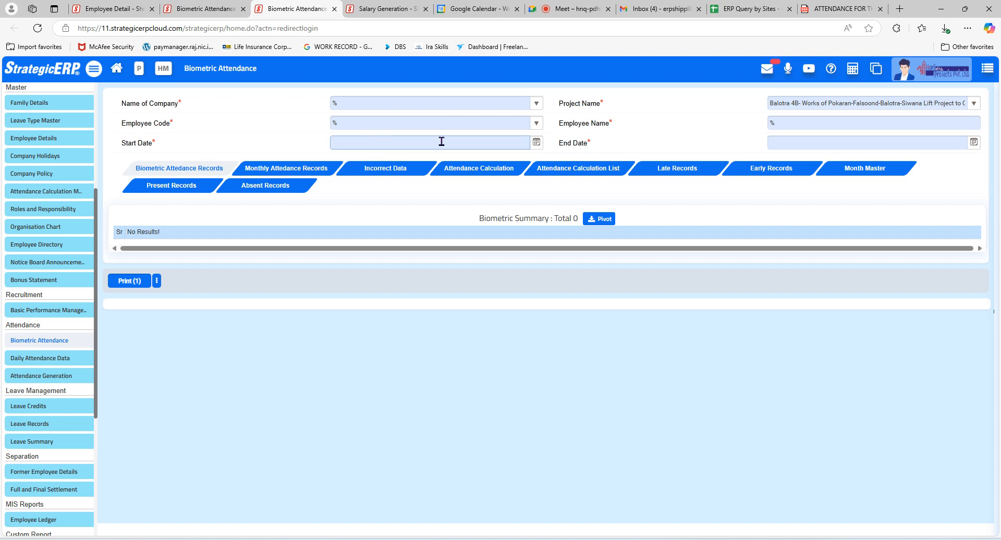
type("21/12/")
left_click(786, 140)
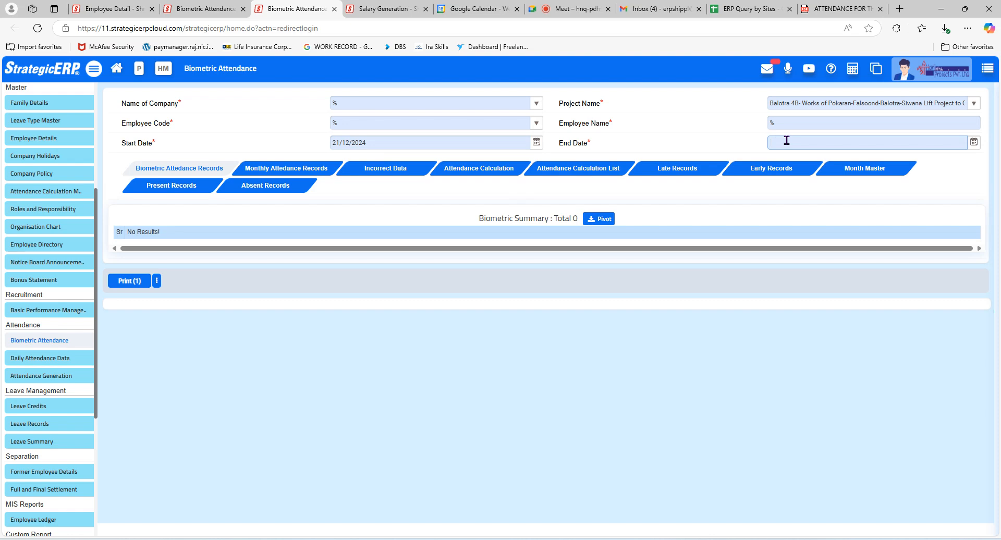
type("20/01")
left_click(669, 143)
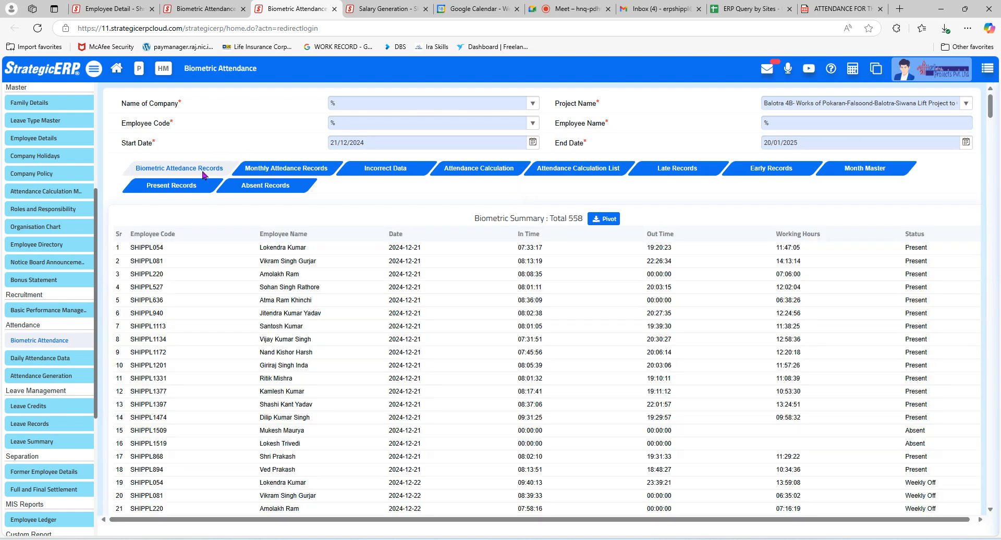
Sort the biometric records by employee name and compare the first employee's daily status with the attendance PDF
left_click(304, 282)
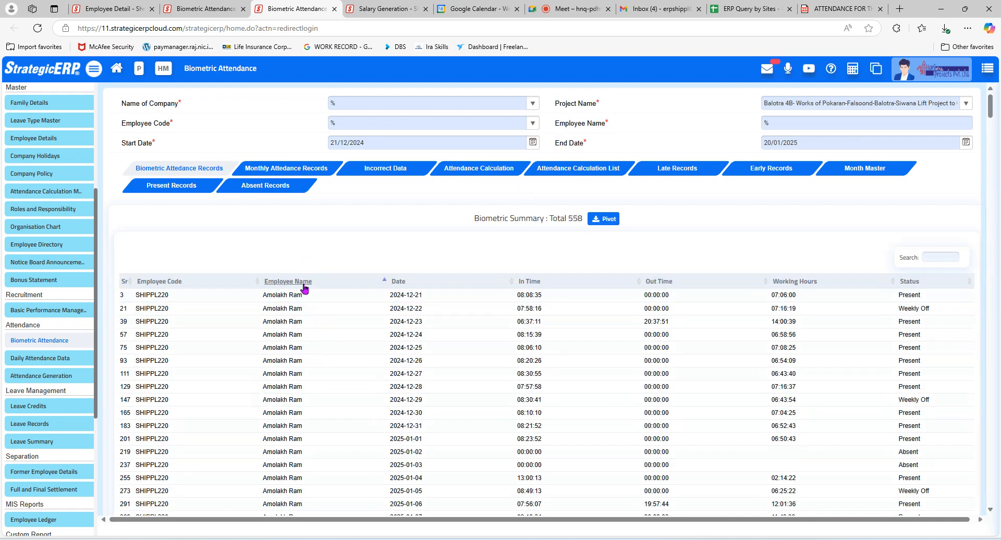
scroll(365, 311, "down", 2)
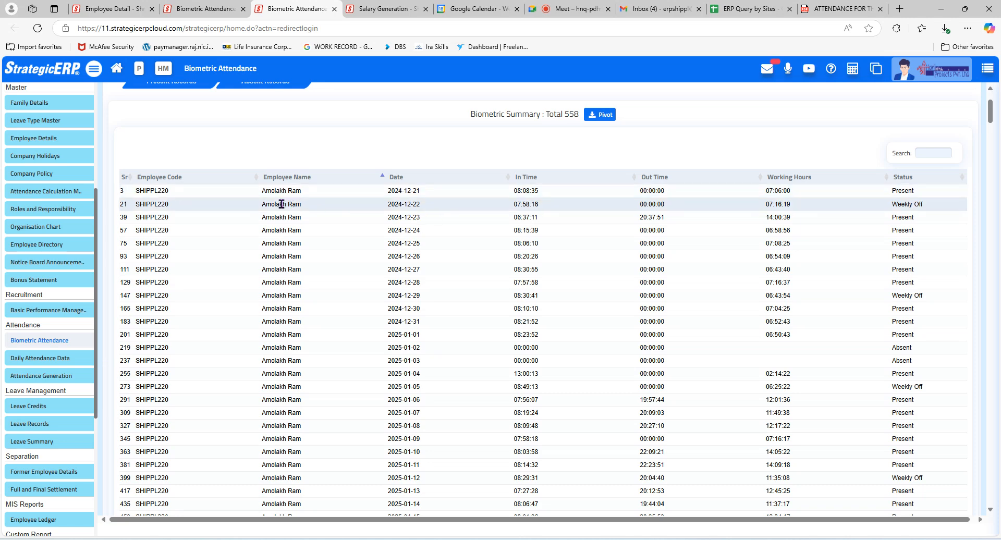
left_click(812, 10)
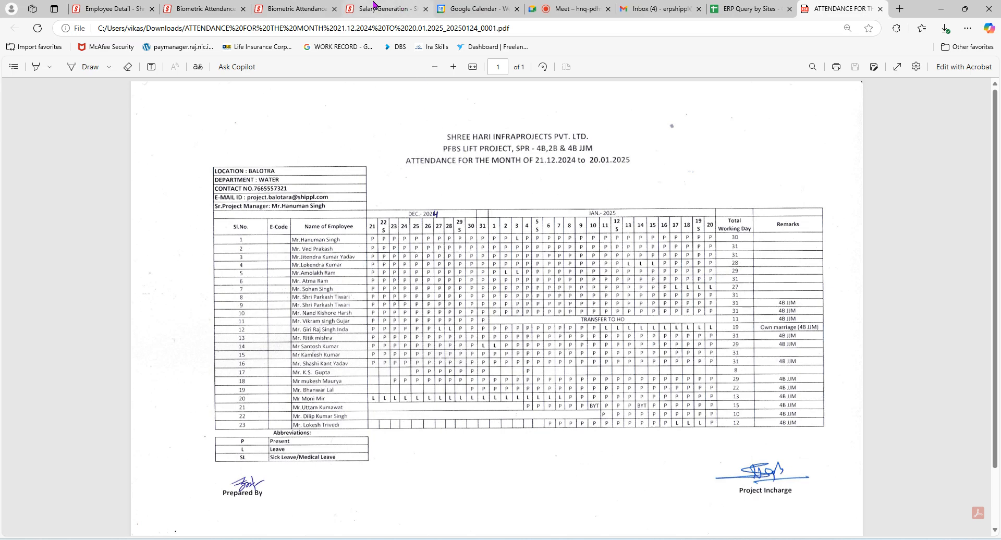
left_click(270, 6)
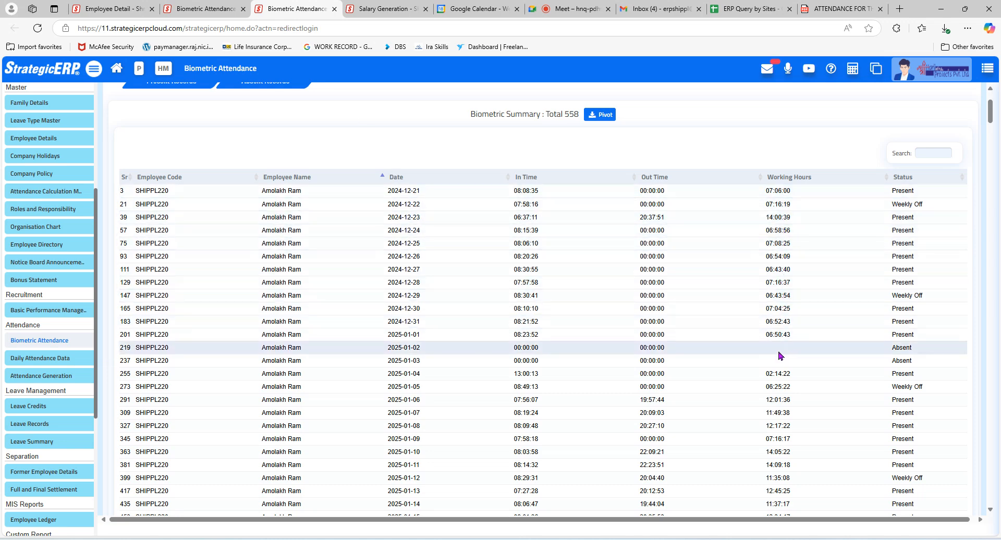
scroll(780, 351, "down", 1)
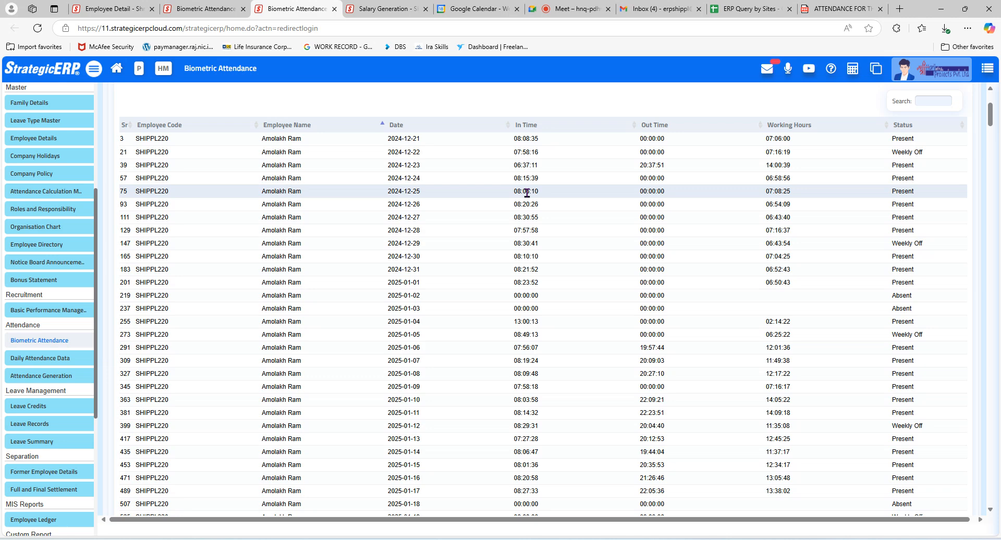
Compare the second employee's biometric records with the matching row in the attendance PDF
scroll(519, 203, "down", 4)
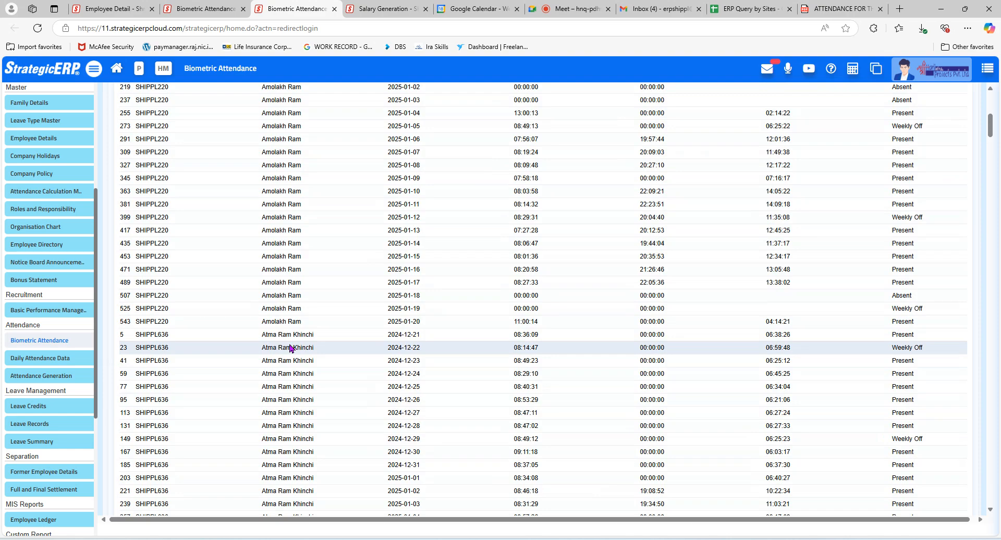
left_click(836, 9)
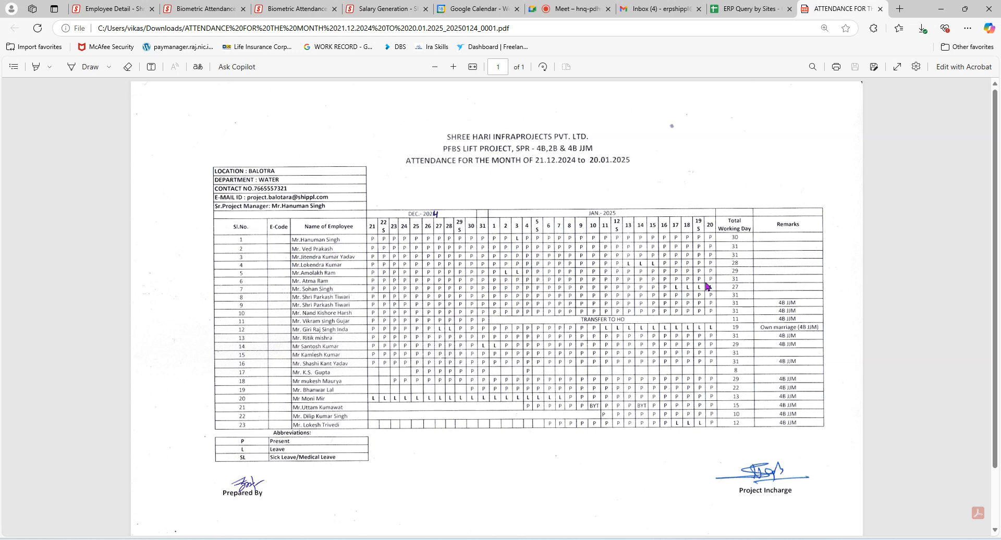
left_click(296, 8)
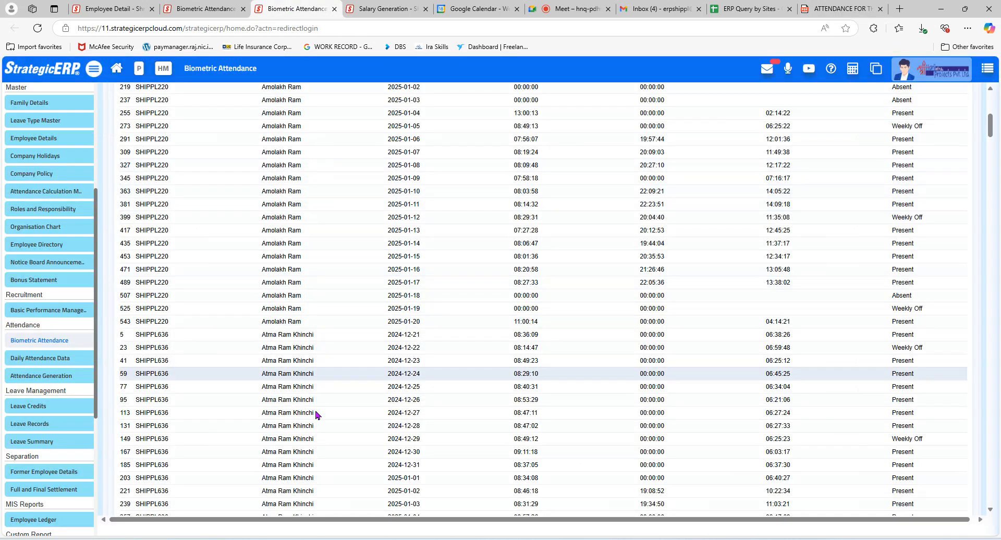
scroll(318, 427, "down", 4)
Switch the project filter to the Balotra 2B infrastructure development project to check its biometric records
scroll(330, 308, "up", 10)
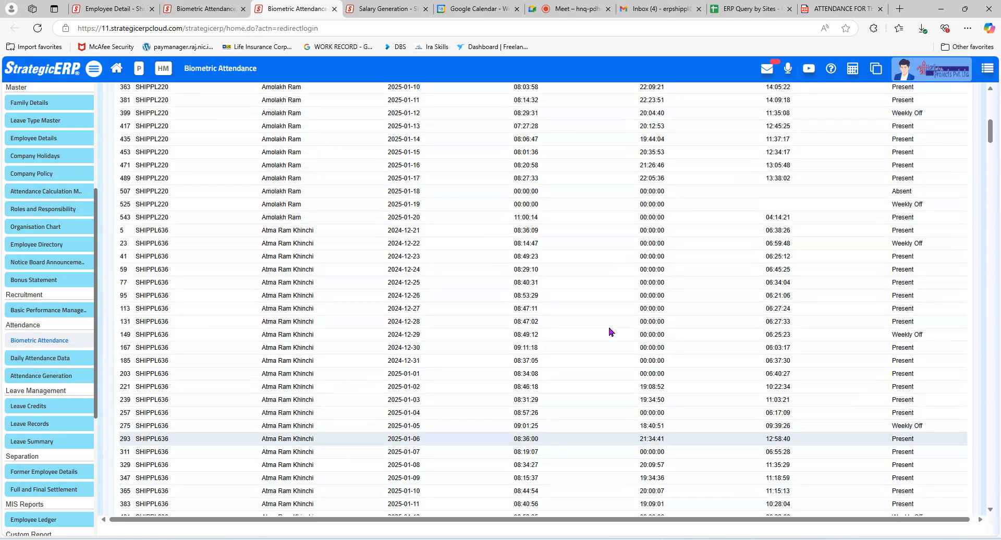
scroll(741, 253, "up", 1)
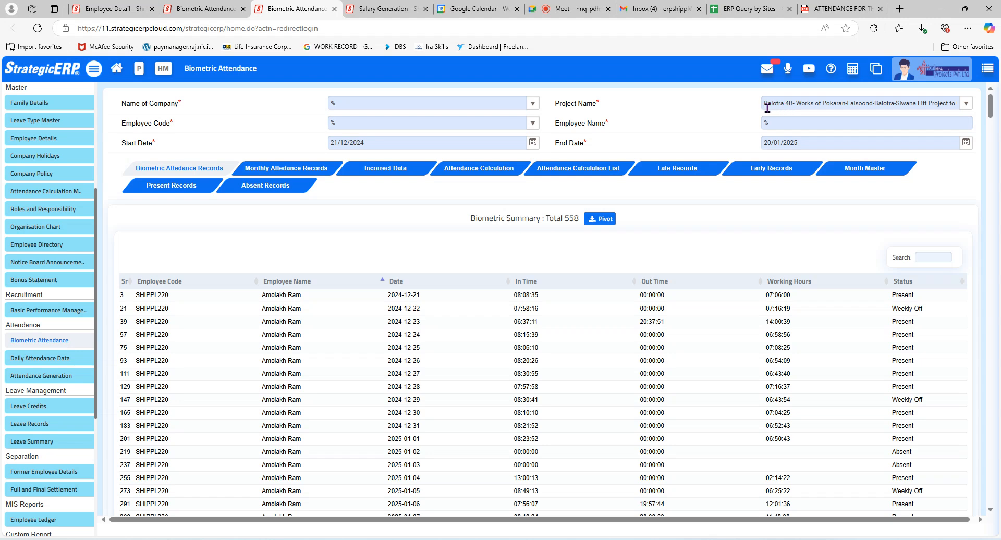
left_click_drag(767, 107, 999, 110)
type("balo")
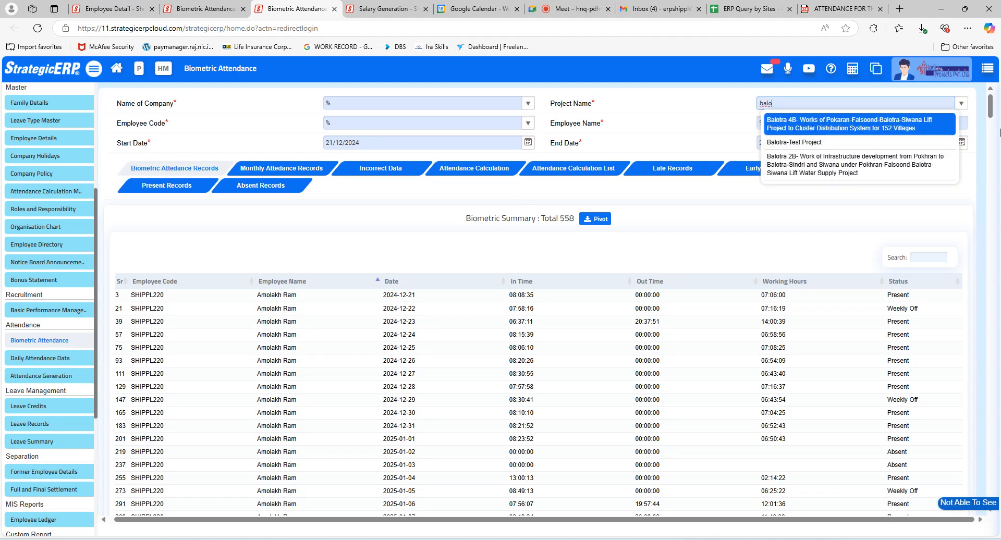
left_click(837, 169)
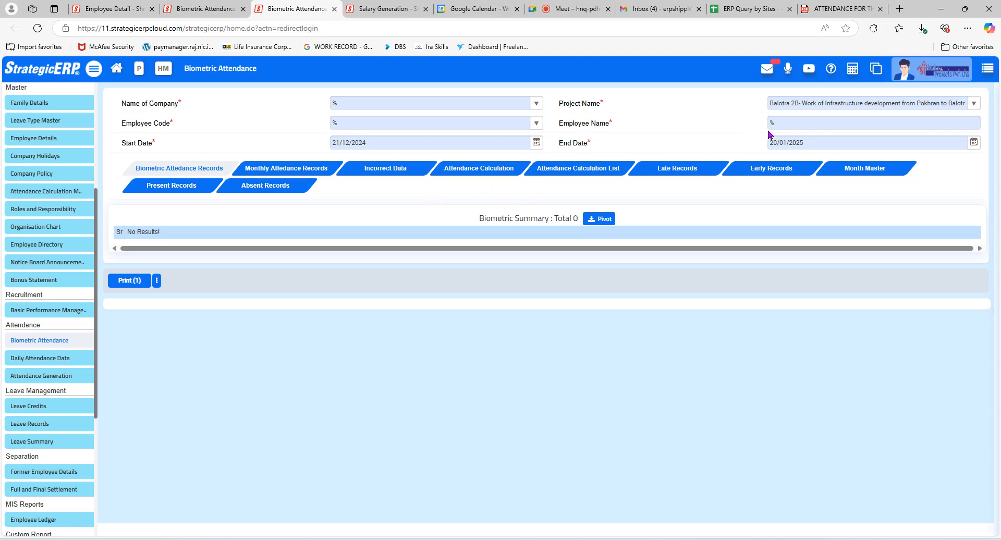
Change the project filter to Pokhran 4B - JJM and load its biometric attendance records
left_click_drag(774, 108, 1000, 77)
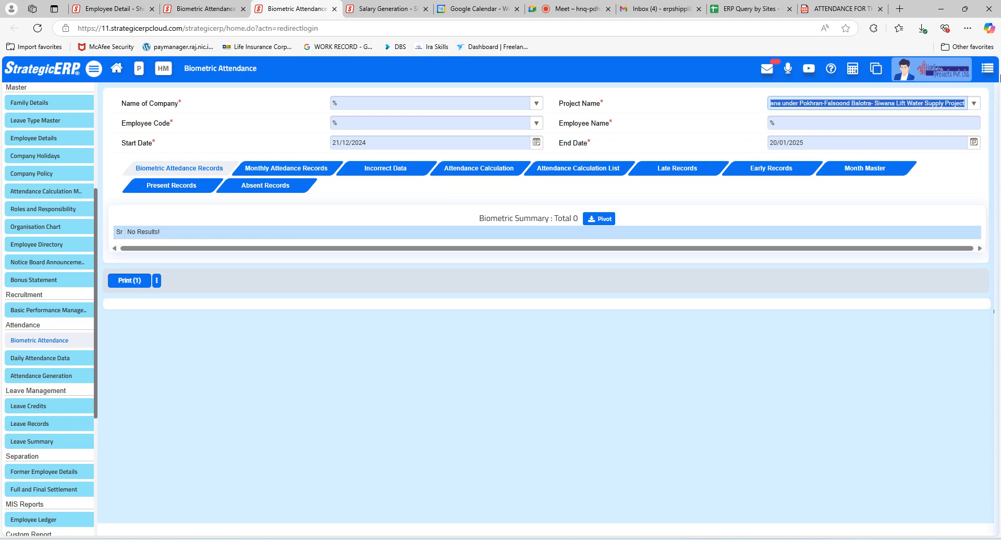
type("po")
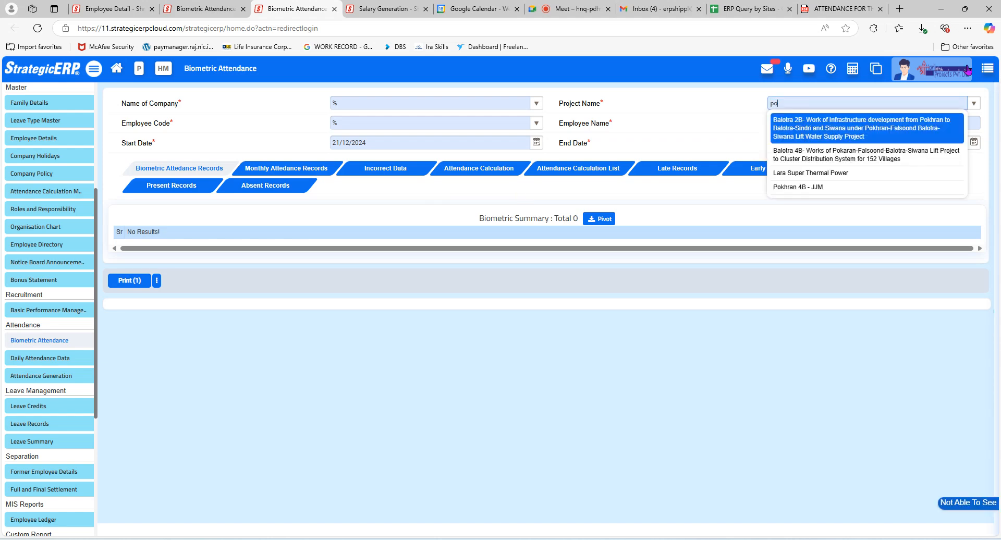
left_click(793, 180)
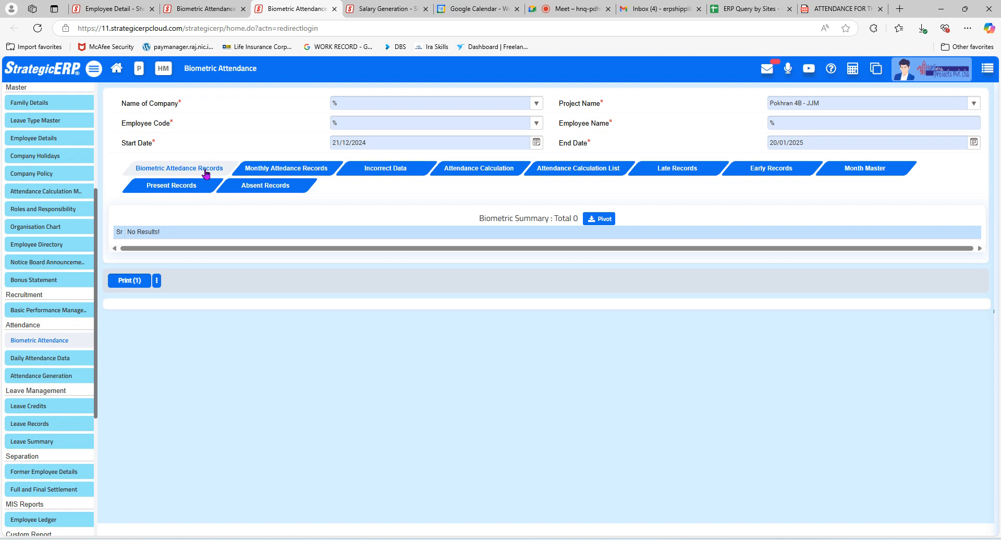
left_click(206, 172)
In the Salary Generation form, set the salary month to January and the salary year to 2025
left_click(385, 8)
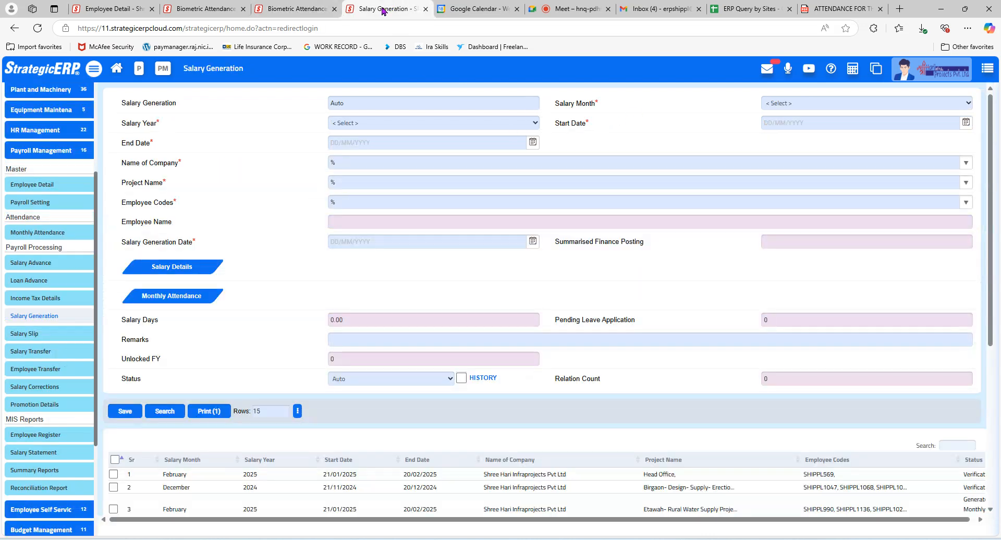
left_click(781, 103)
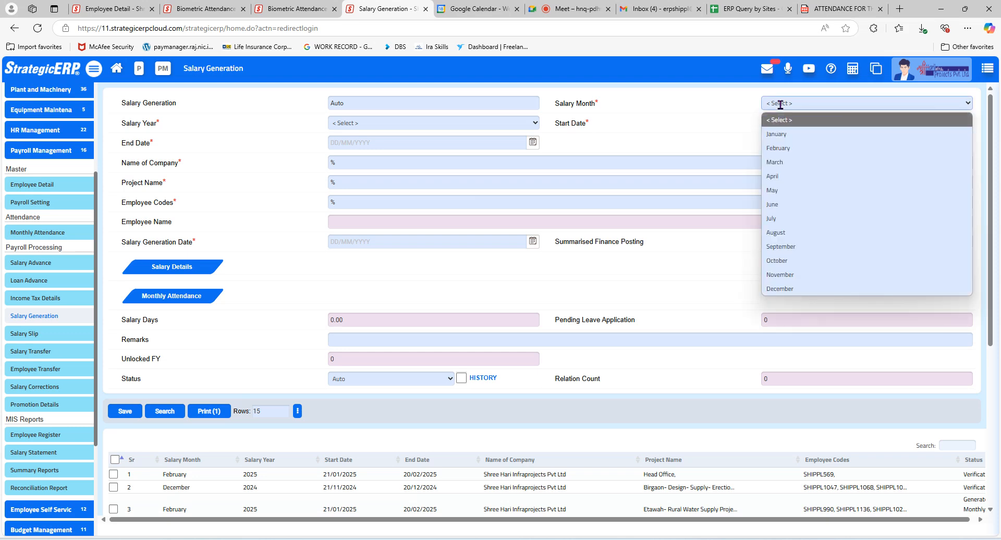
left_click(780, 134)
left_click(471, 124)
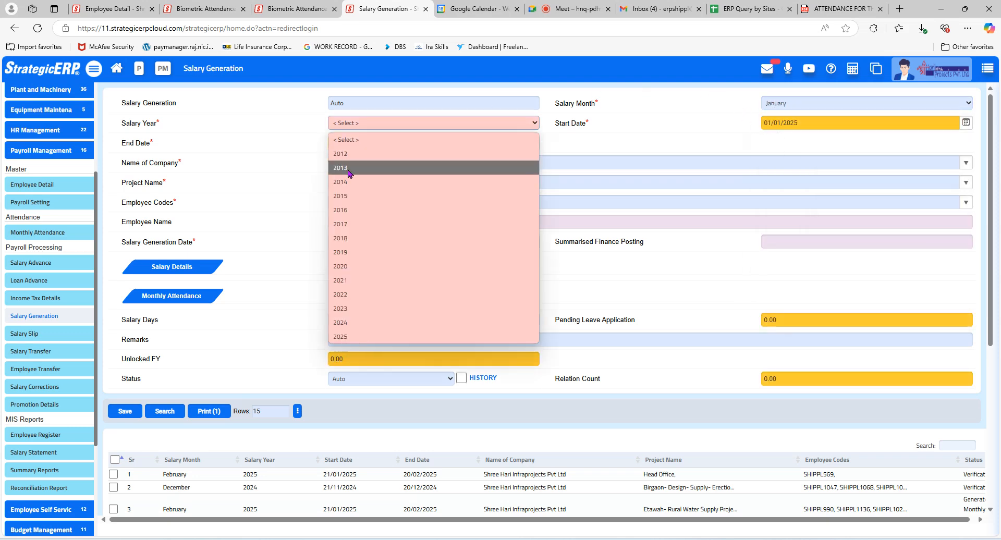
left_click(342, 337)
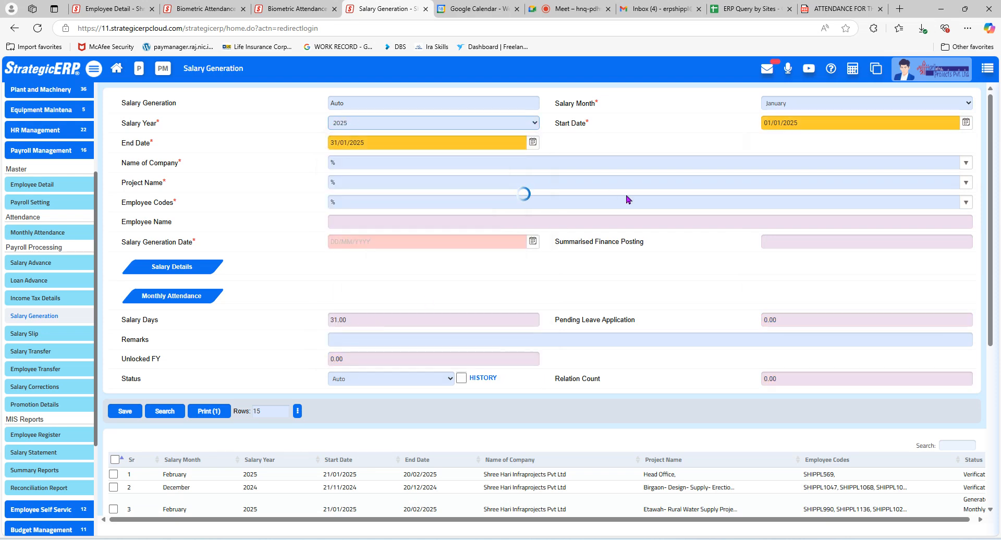
Check the period in the attendance PDF and set the salary start date to 21/12/2024 and end date to 20/01/2025
left_click(828, 8)
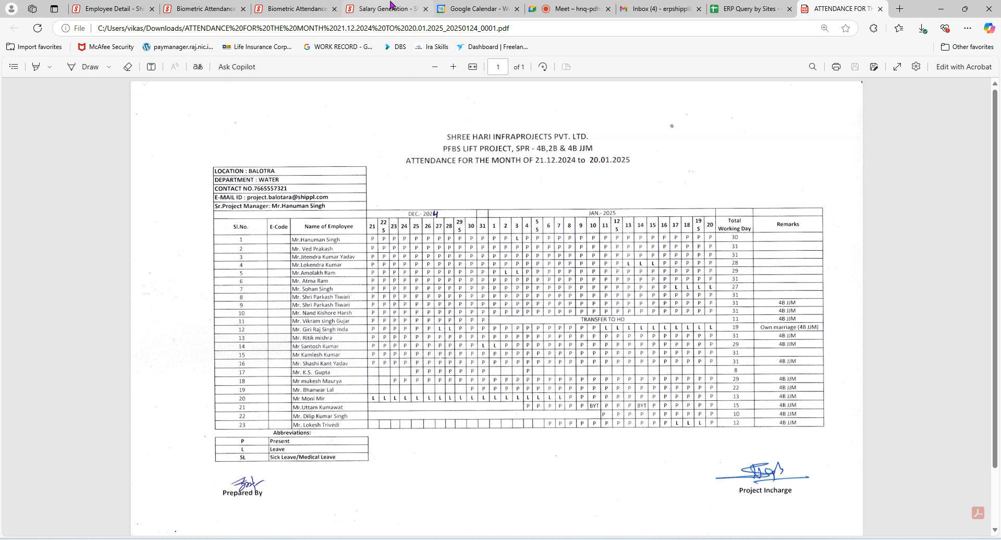
left_click(372, 14)
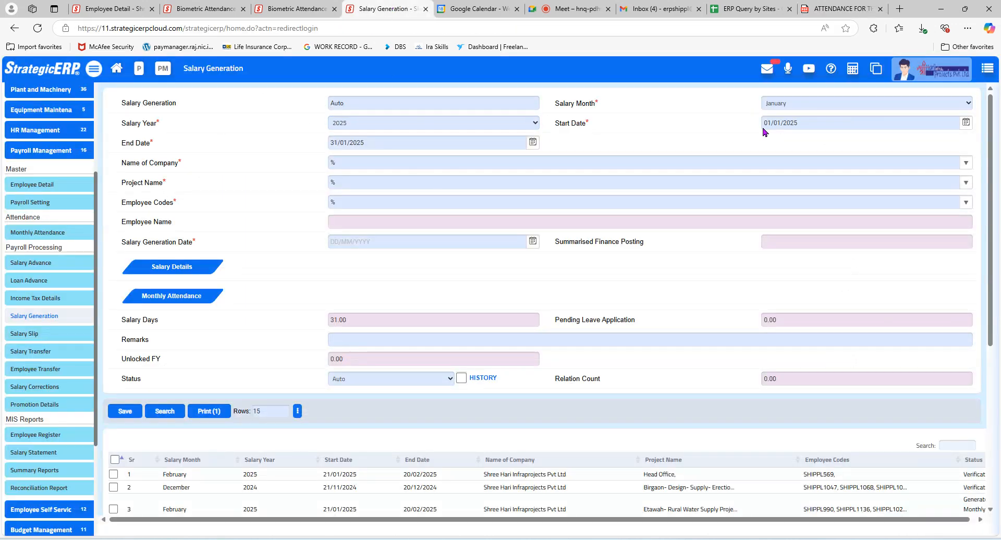
left_click(799, 122)
type("21/12/2024")
key("Tab")
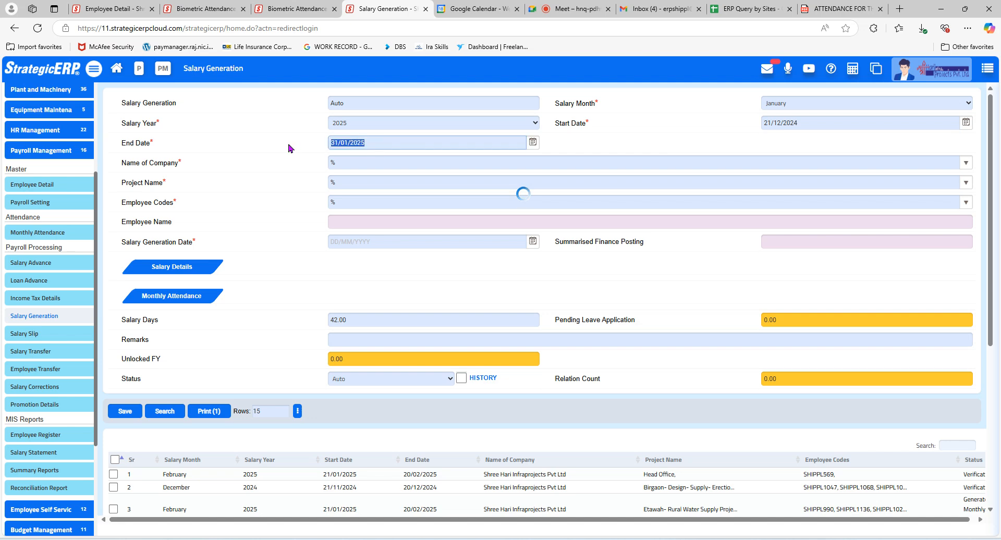
type("20/01/2025")
key("Tab")
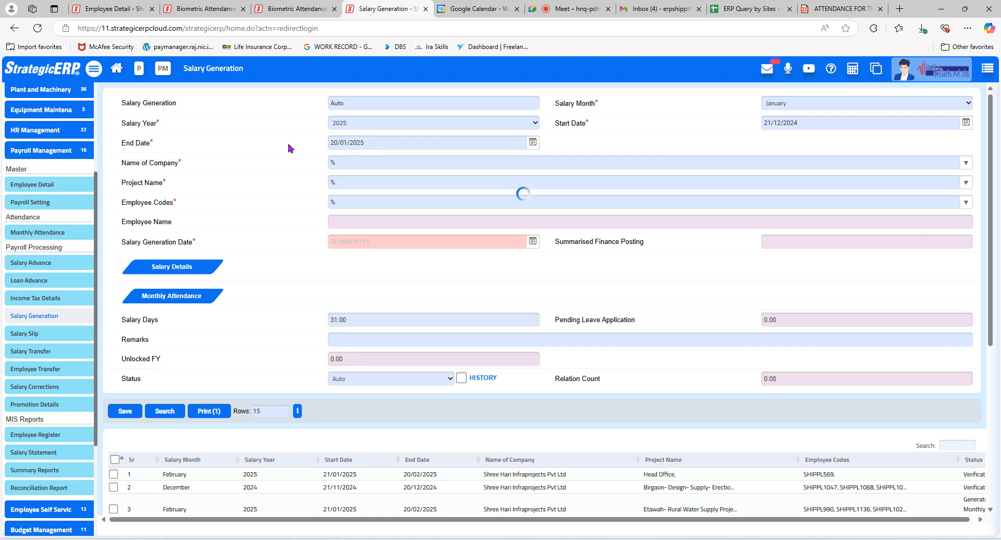
Set the company to Shree Hari Infraprojects Pvt Ltd and the project to Balotra 4B, the cluster distribution system for 152 villages
left_click(344, 165)
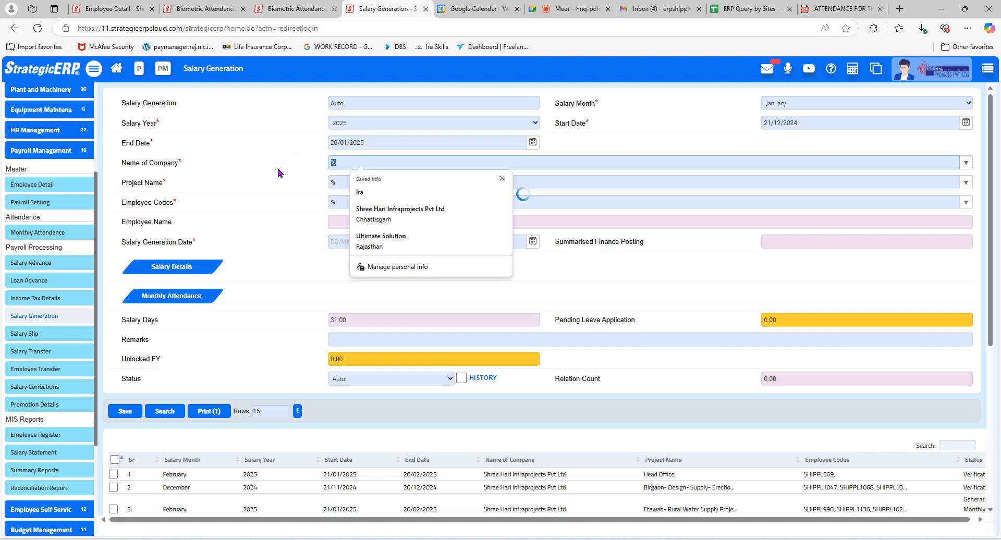
type("s")
key("Tab")
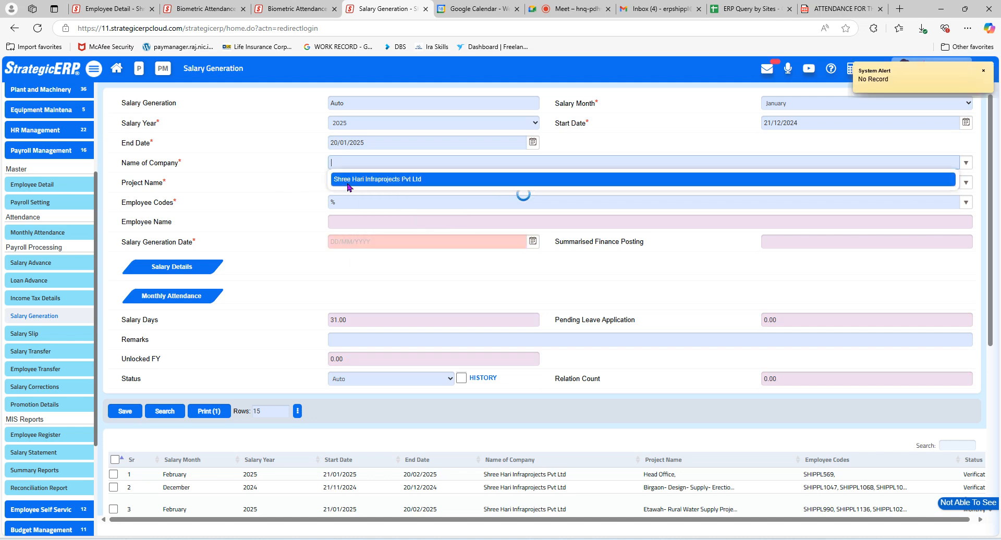
left_click(345, 182)
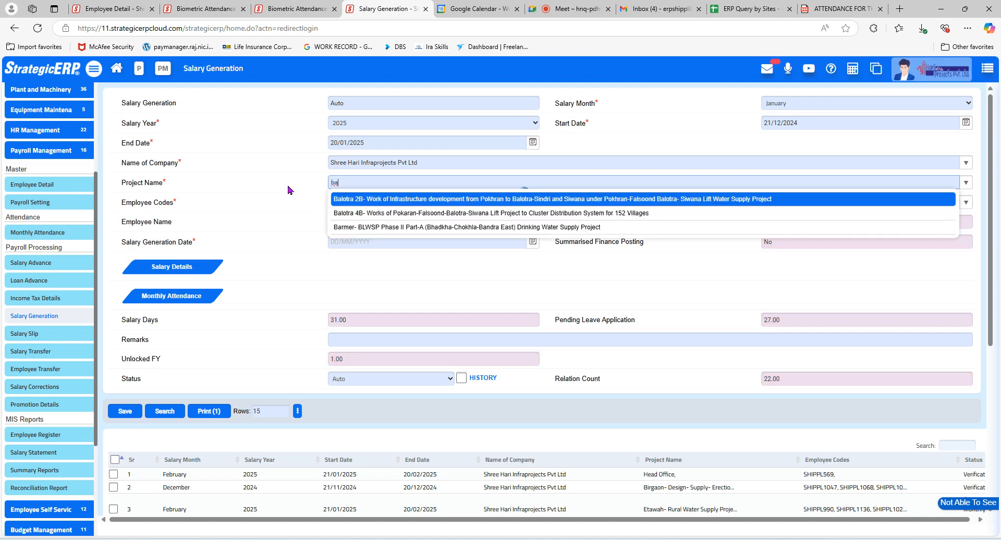
left_click(368, 213)
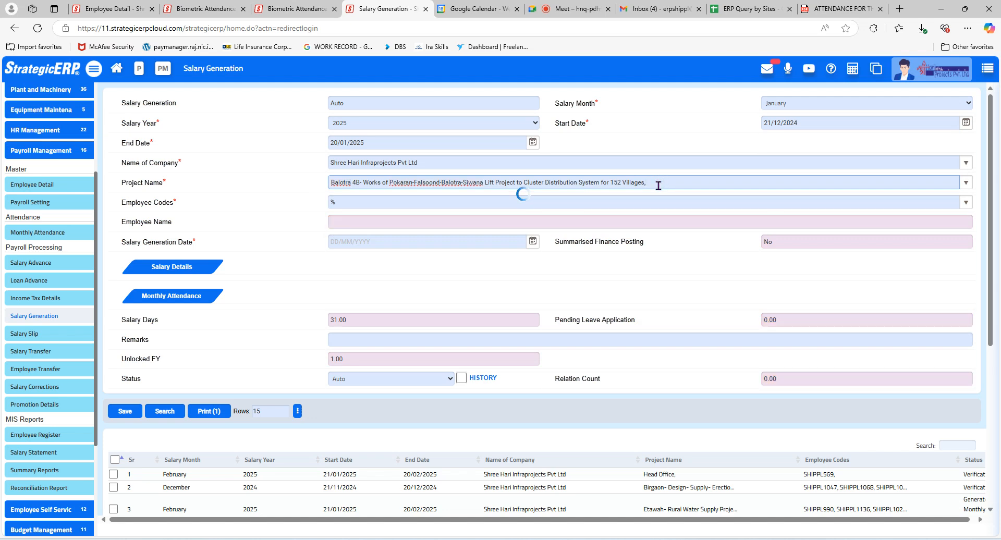
Review the employee code list for the Balotra 4B project against the names in the attendance PDF
left_click(965, 206)
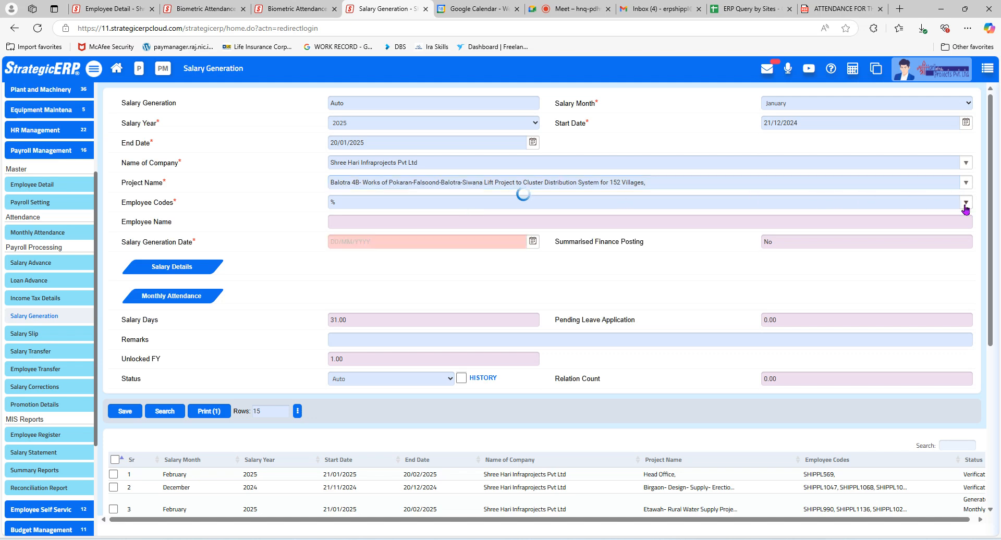
scroll(308, 292, "down", 2)
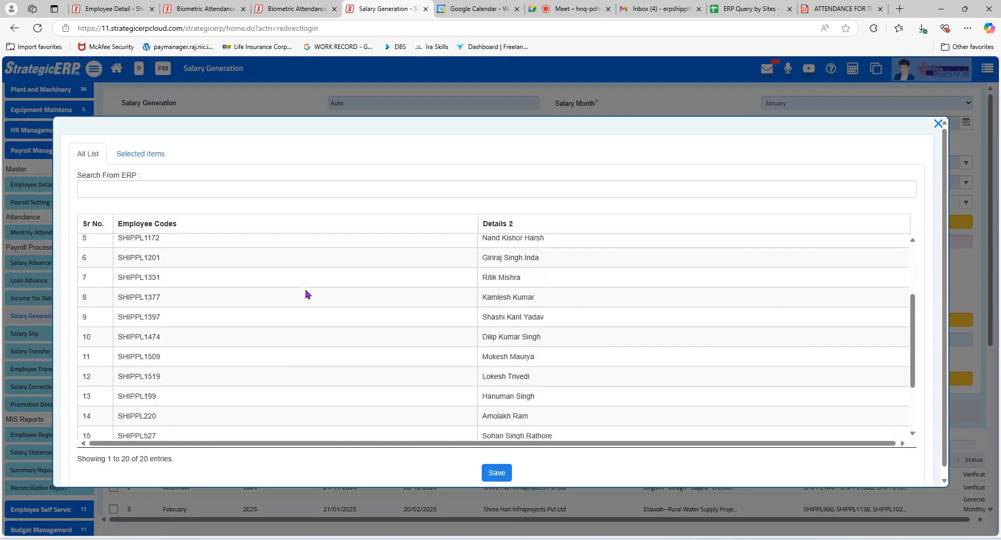
scroll(306, 293, "down", 3)
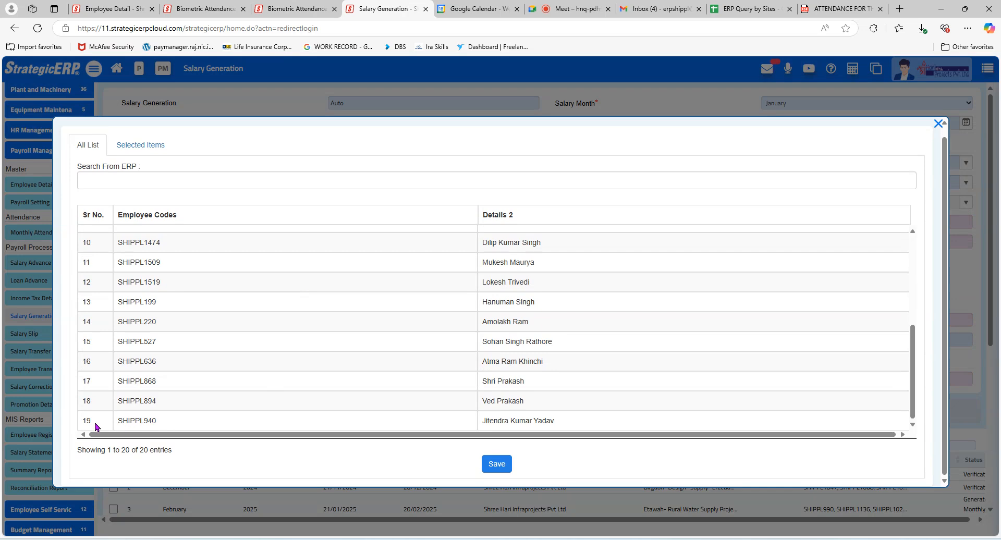
scroll(117, 264, "up", 4)
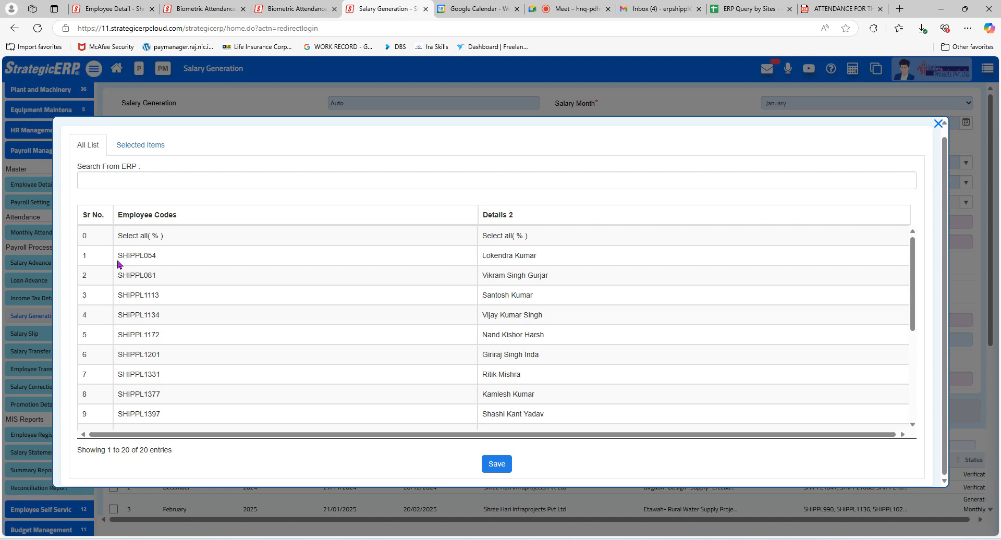
left_click(821, 6)
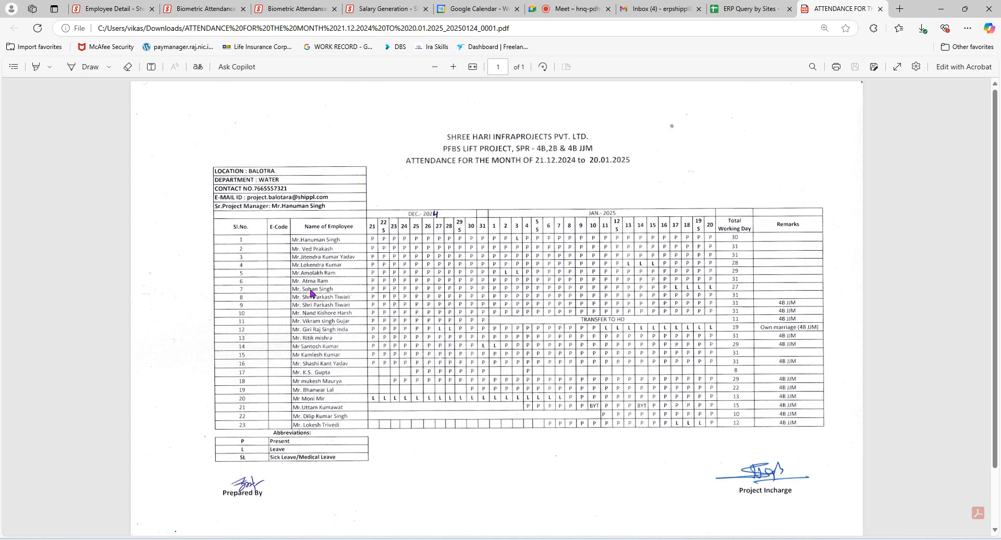
left_click(373, 8)
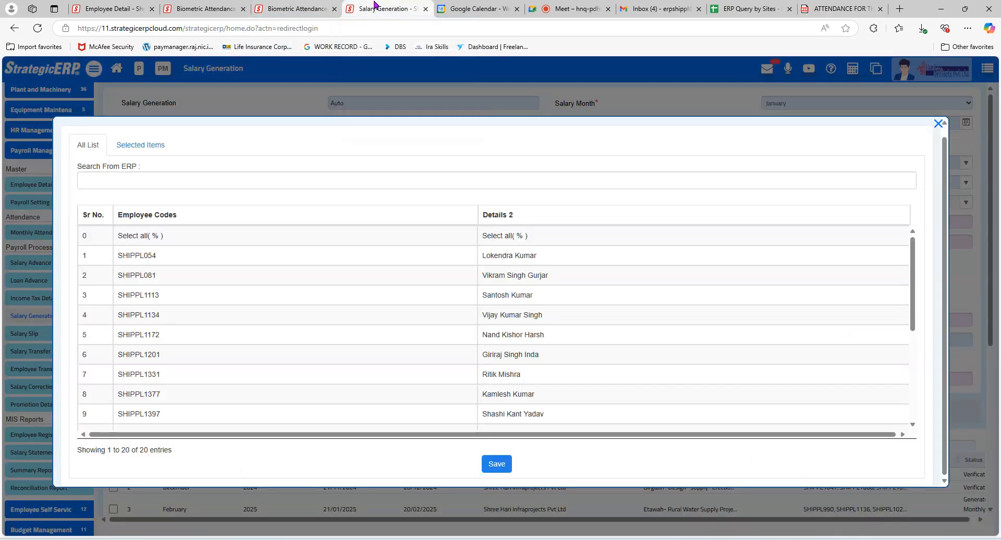
left_click(938, 123)
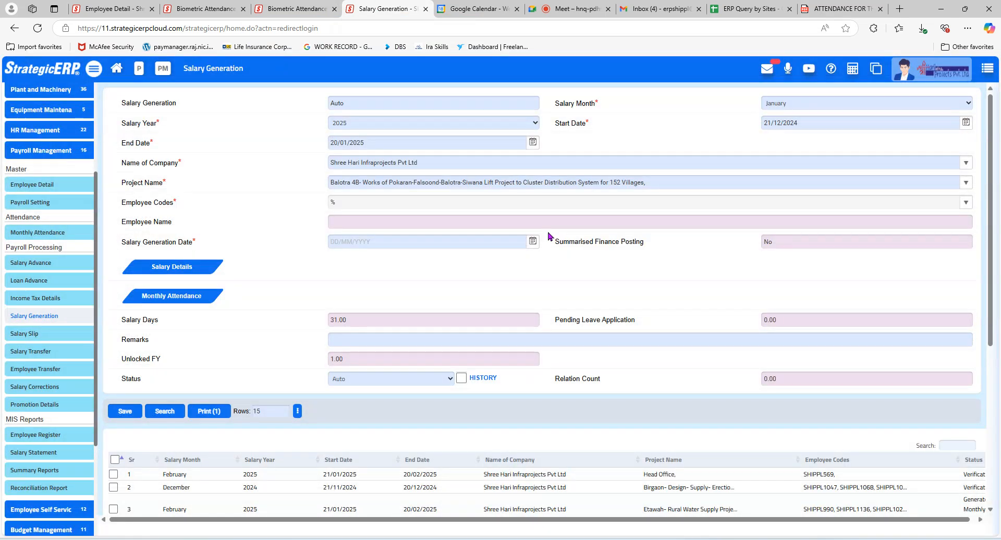
Add the Balotra 2B infrastructure development project to the project selection and review the employee code list
left_click(674, 183)
type("b")
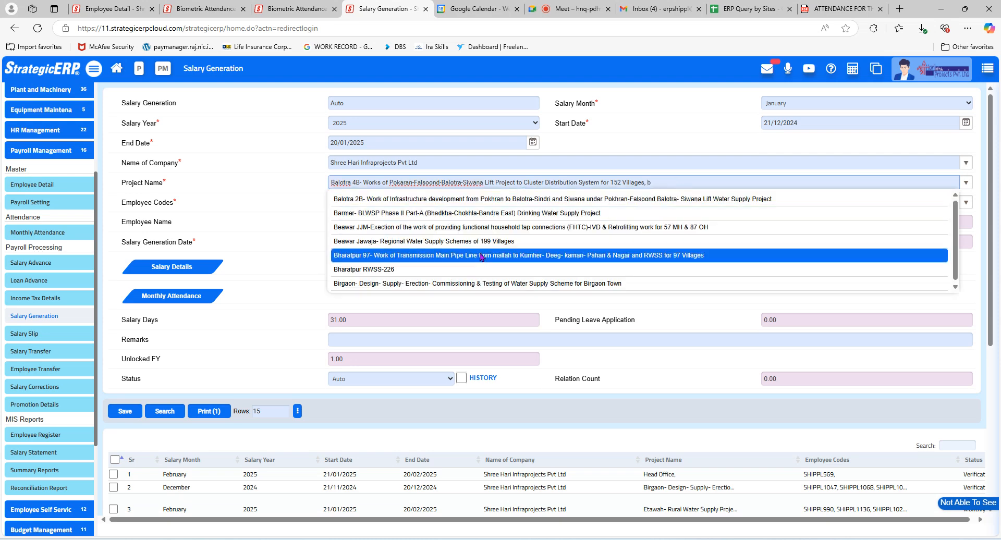
left_click(681, 197)
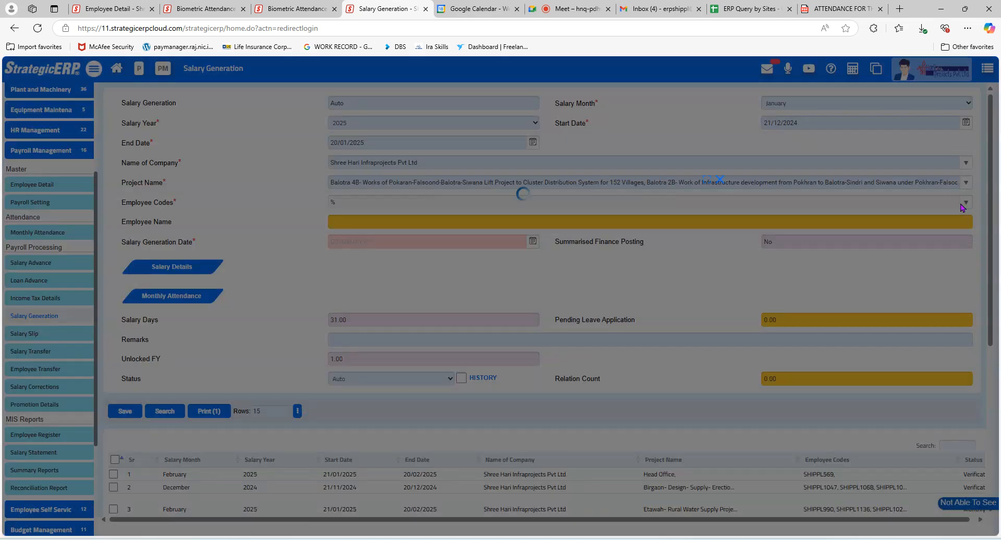
left_click(961, 205)
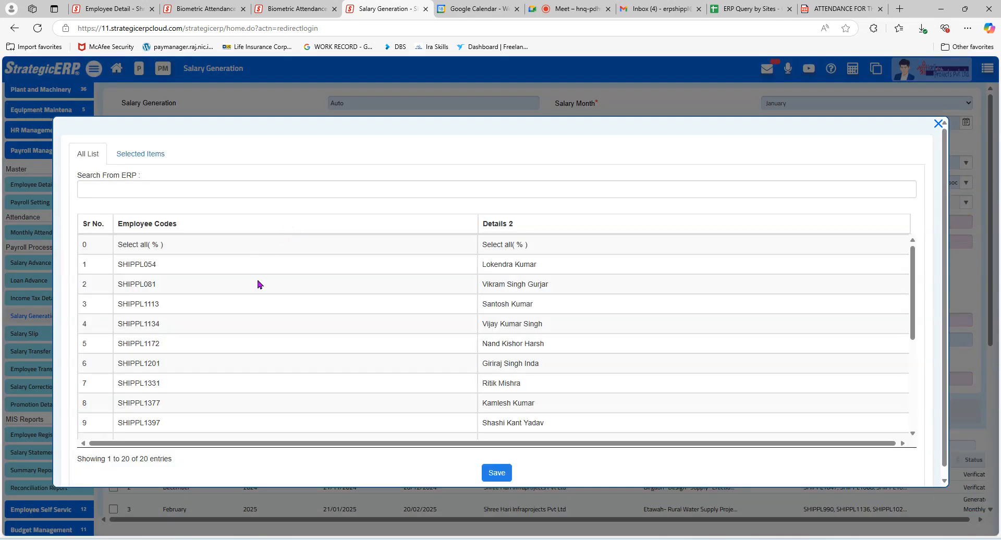
scroll(260, 323, "down", 4)
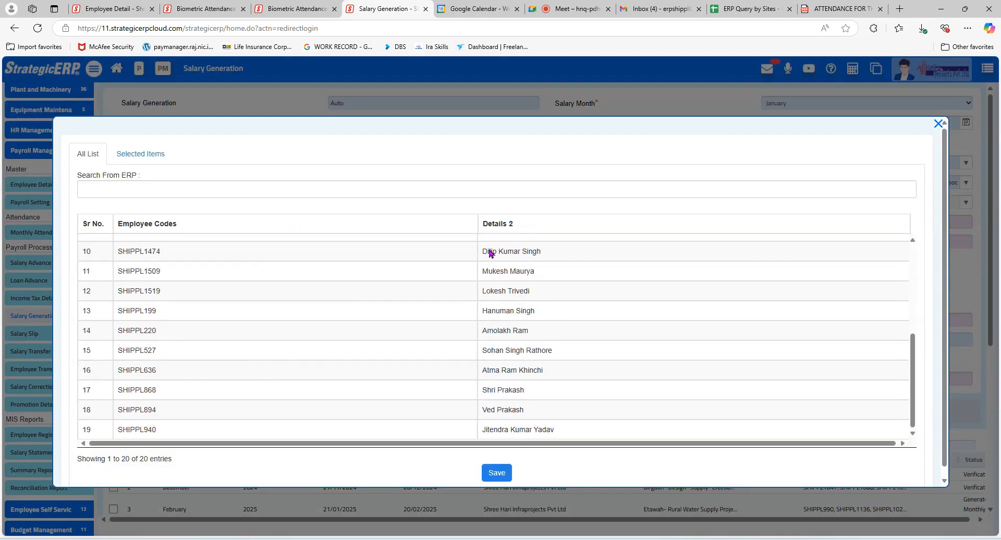
left_click(938, 124)
Add Pokhran 4B - JJM as a further project in the project selection
left_click(672, 182)
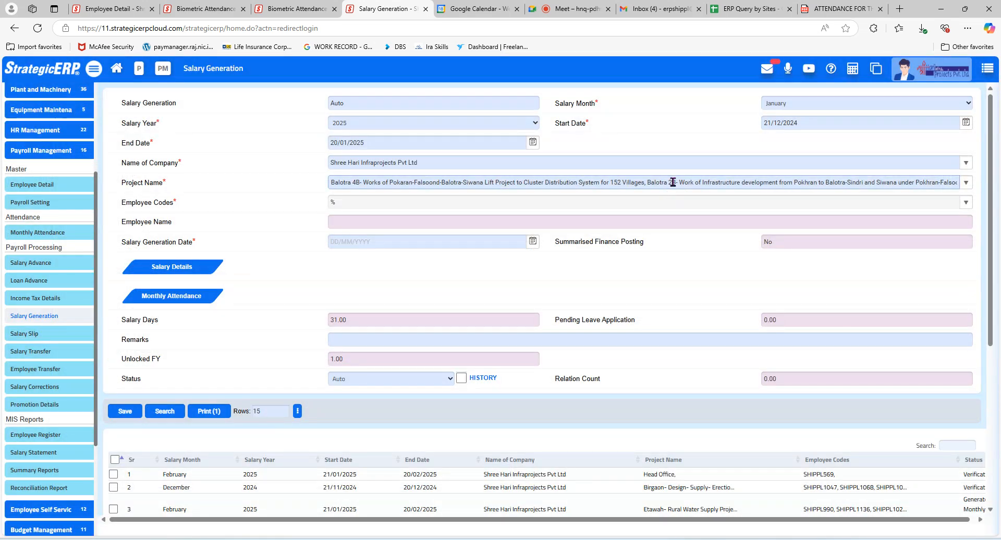
key("End")
type(", p")
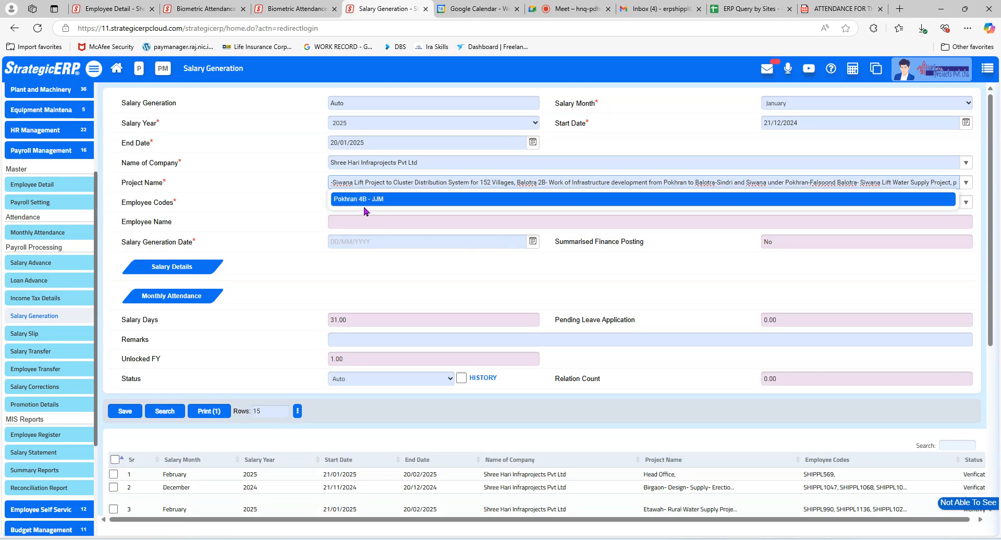
left_click(368, 207)
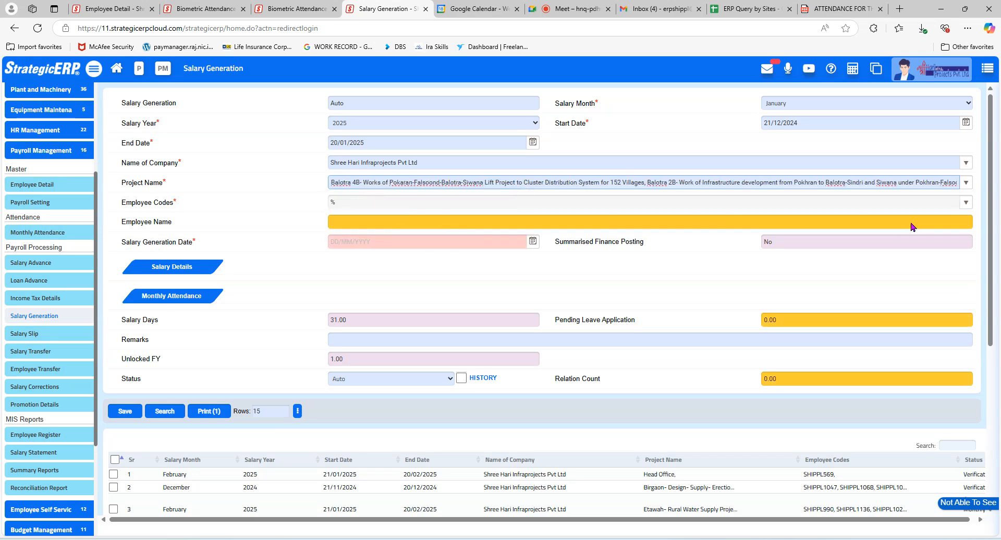
Compare the employee code list for the three selected projects with the employee names in the enlarged attendance PDF
left_click(965, 204)
scroll(216, 351, "down", 5)
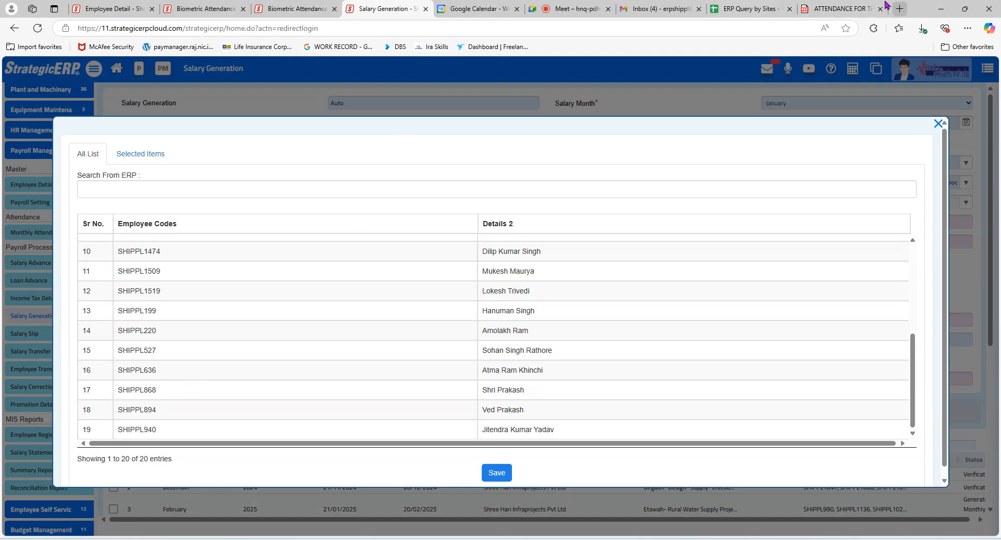
left_click(852, 8)
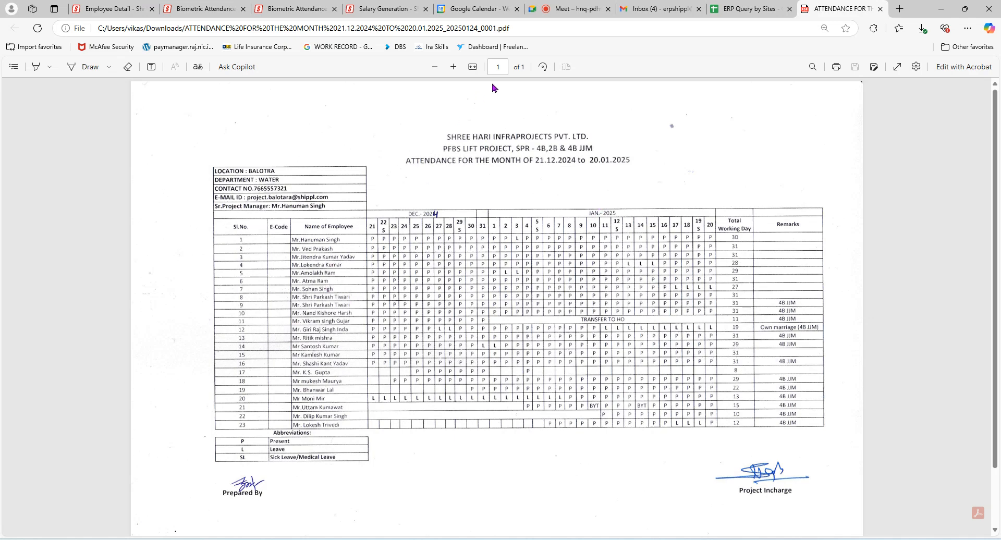
left_click(453, 67)
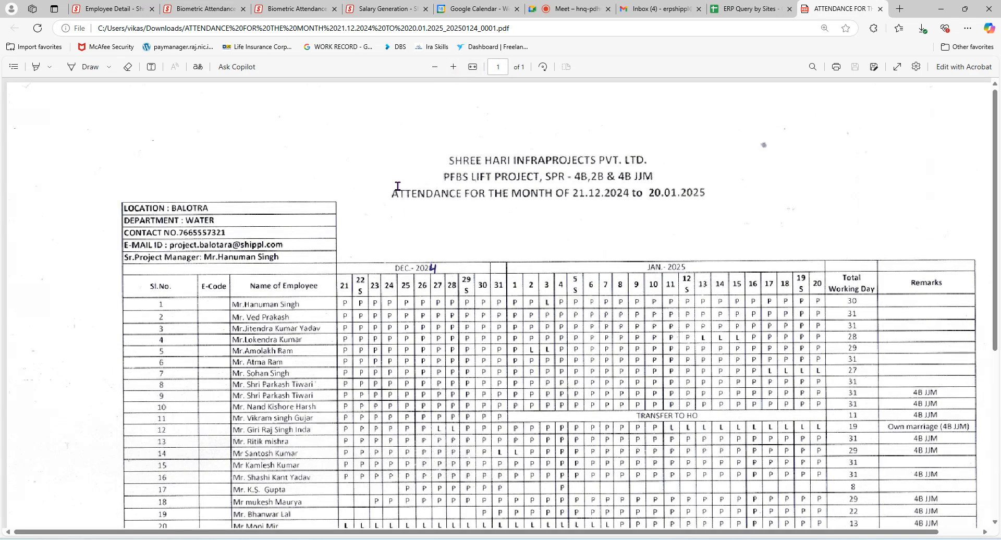
scroll(399, 193, "down", 3)
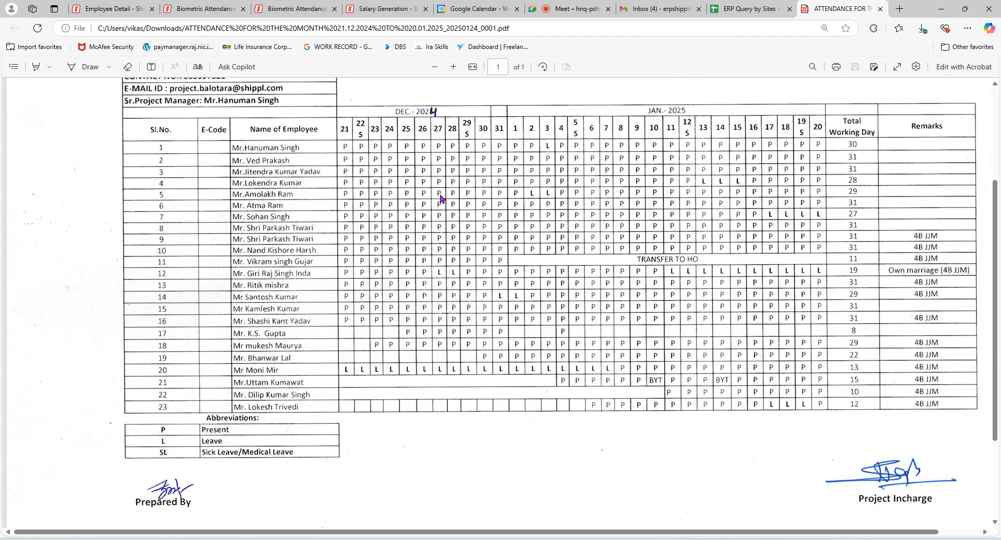
left_click(390, 11)
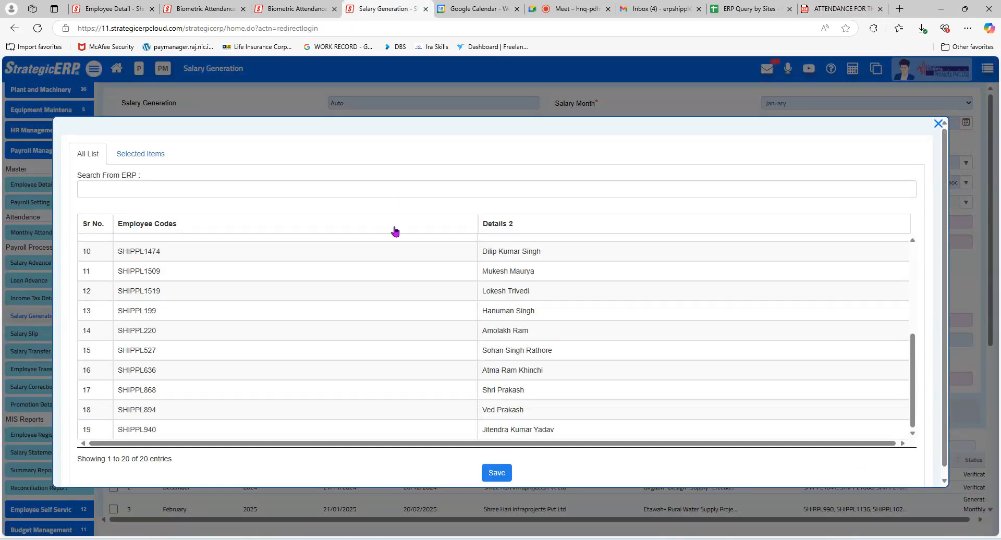
scroll(516, 355, "up", 2)
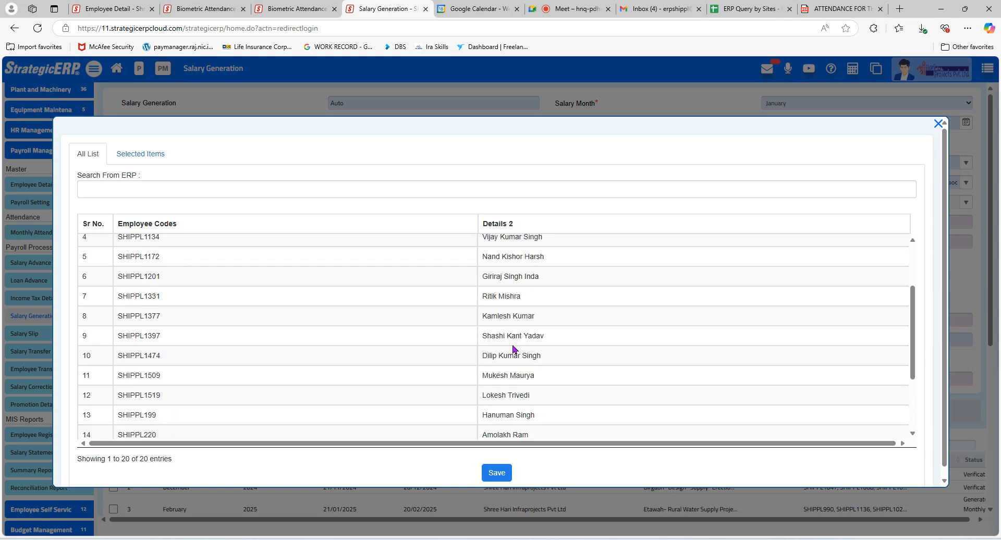
scroll(514, 350, "up", 2)
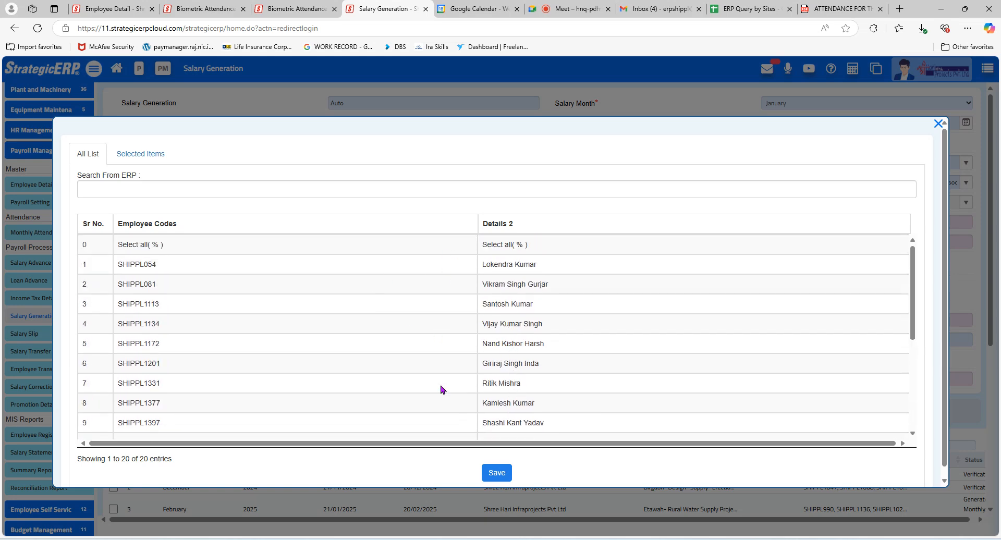
left_click(839, 9)
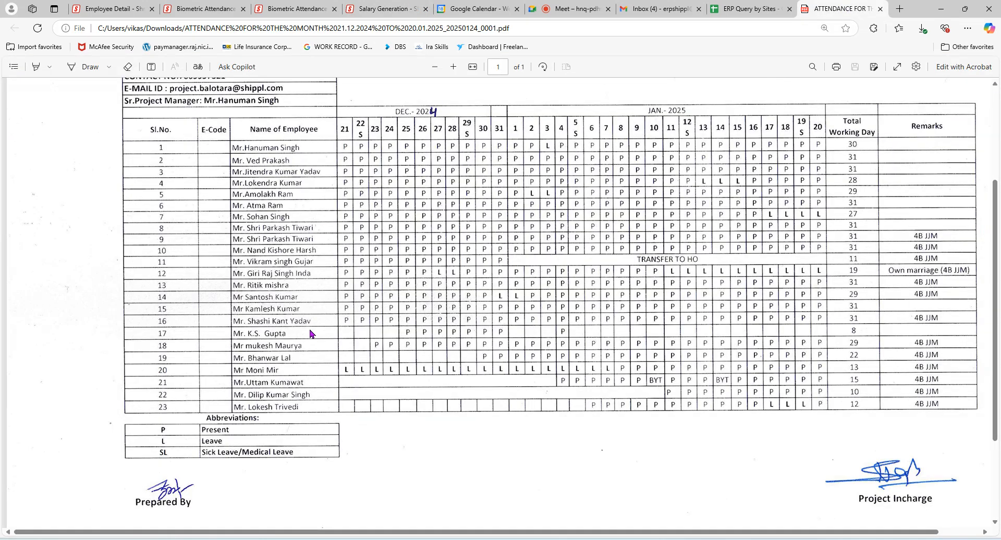
left_click(386, 9)
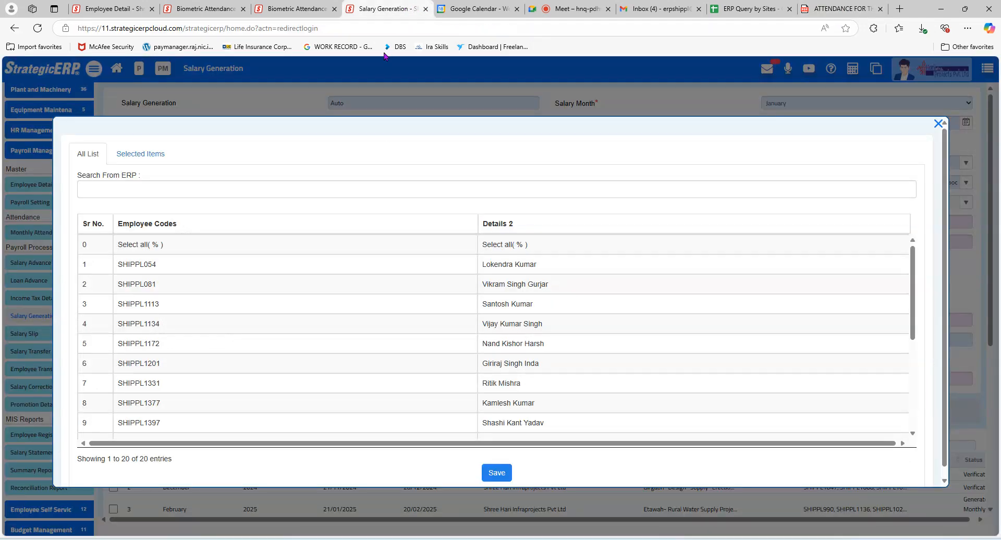
Check the attendance PDF and select its first three employees in the employee code list, Sr No. 13, 18 and 19
scroll(490, 364, "down", 3)
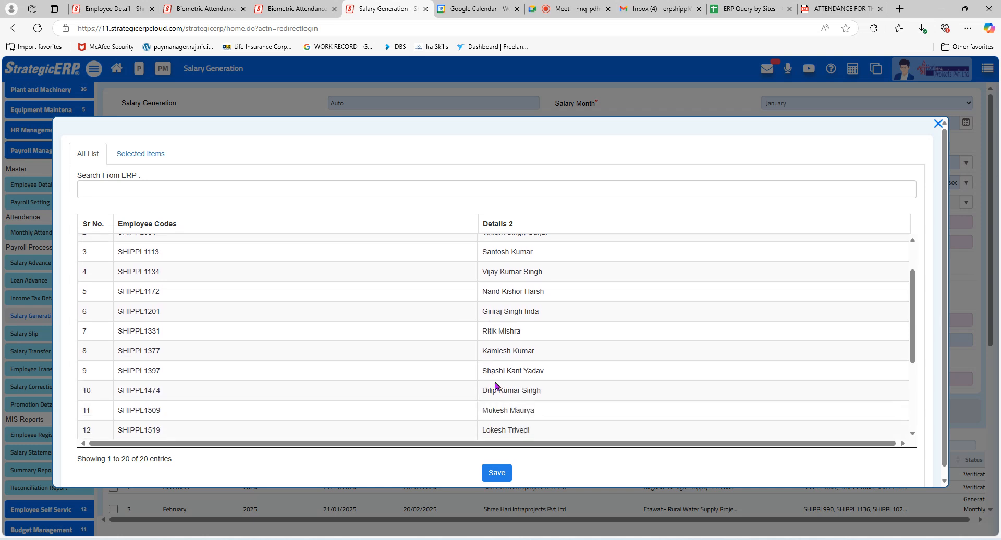
scroll(520, 395, "down", 4)
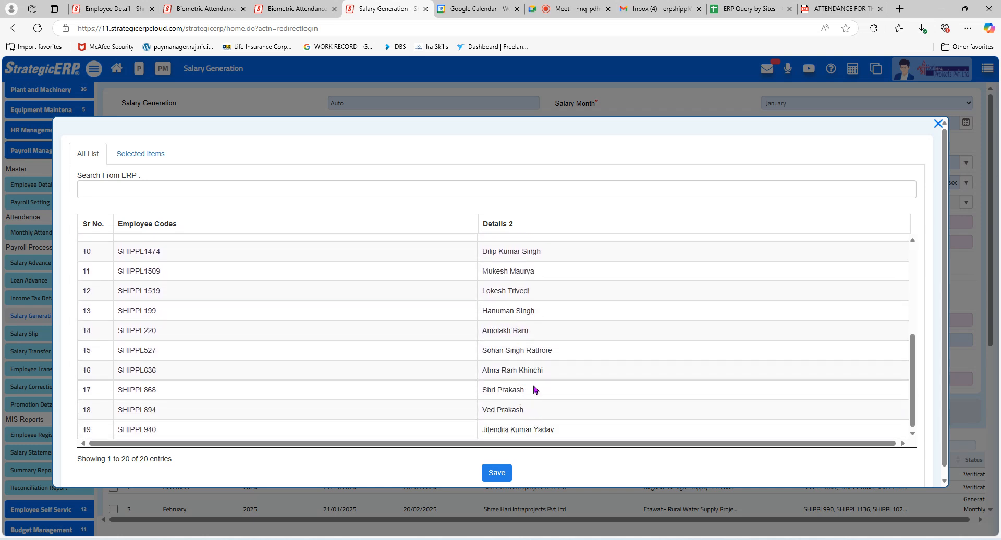
left_click(524, 311)
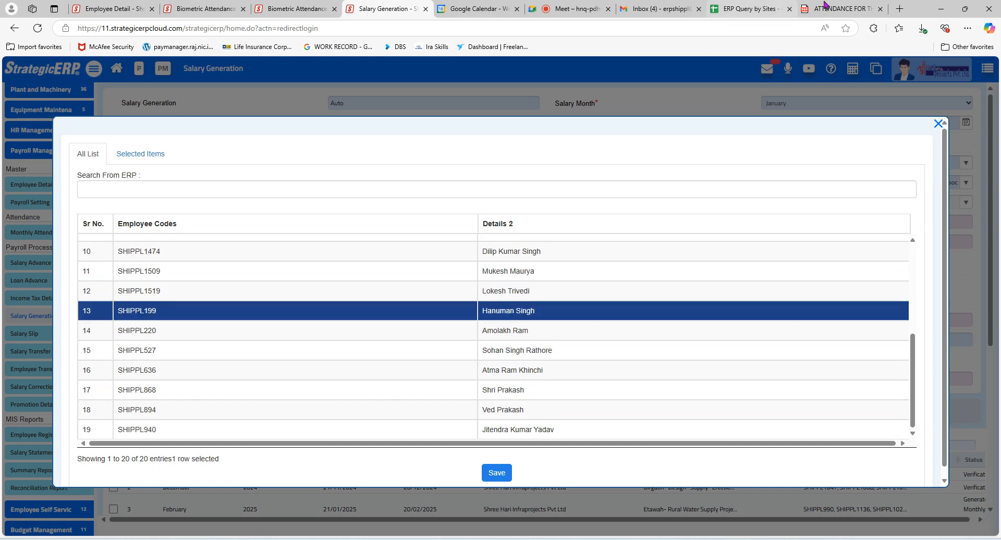
left_click(839, 9)
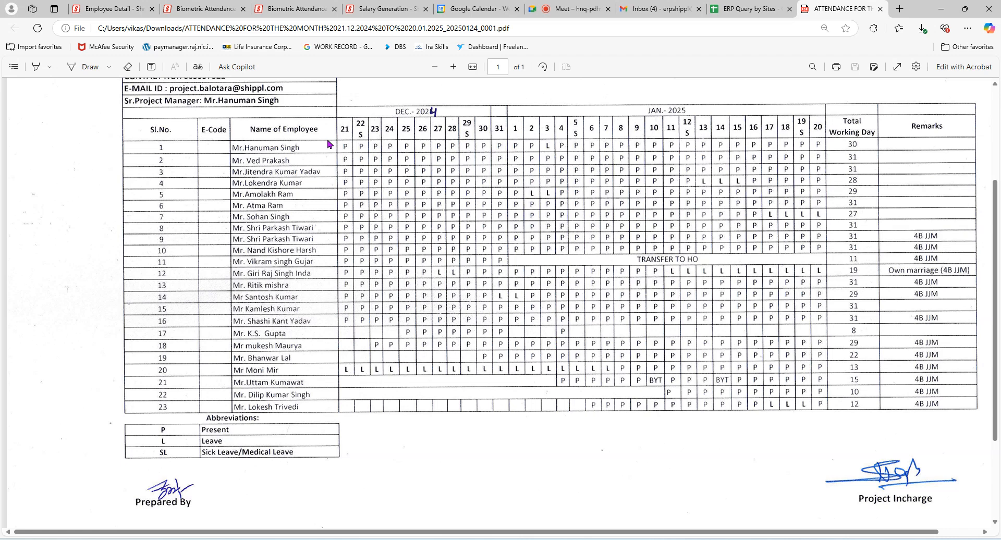
left_click(357, 9)
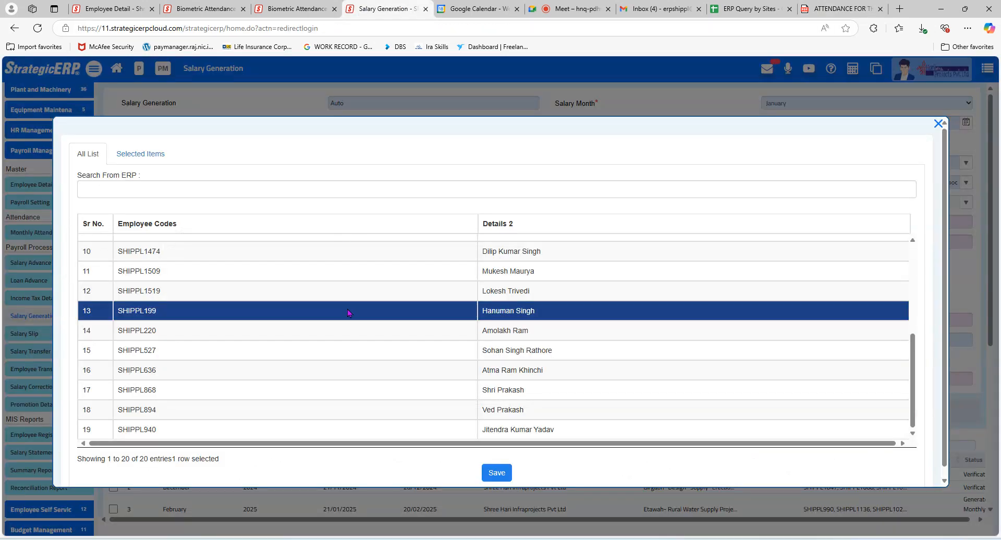
left_click(504, 410)
left_click(510, 429)
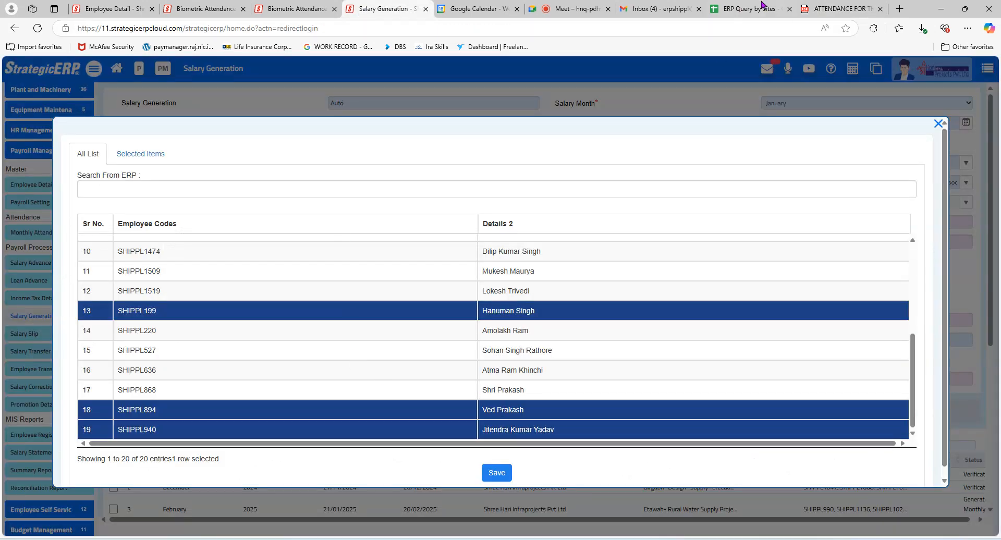
Check the attendance PDF's fourth and fifth entries and add the matching employees, Sr No. 1 and 14, to the code selection
left_click(815, 8)
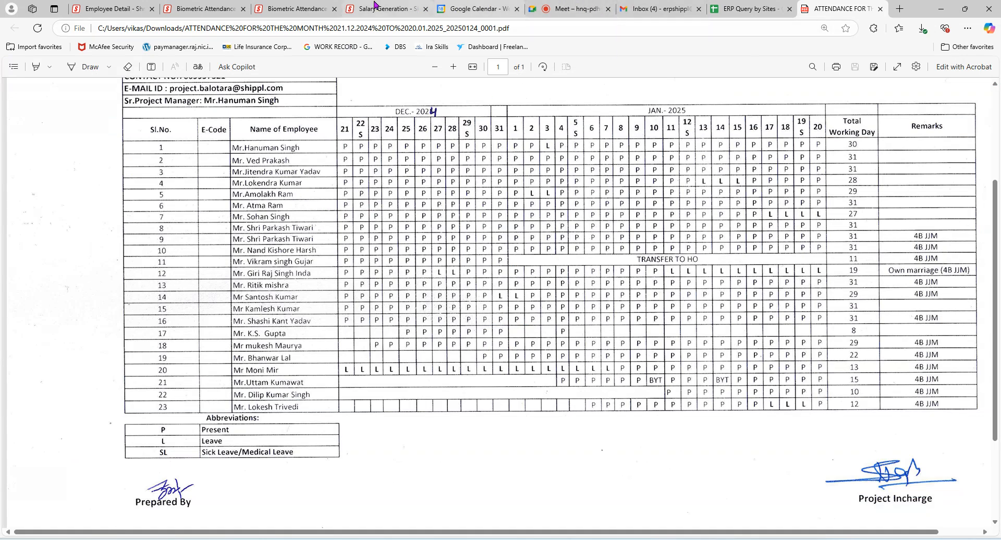
left_click(374, 6)
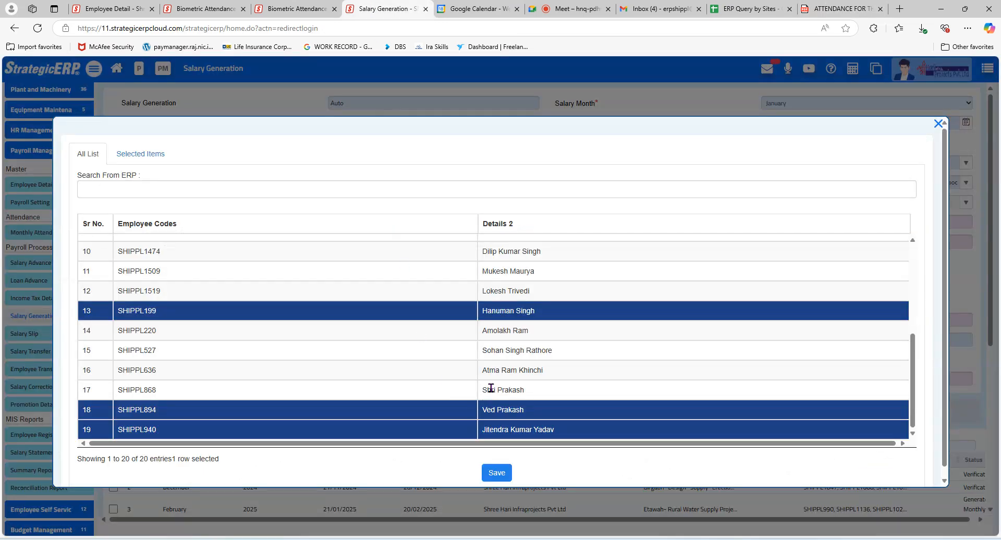
left_click(499, 332)
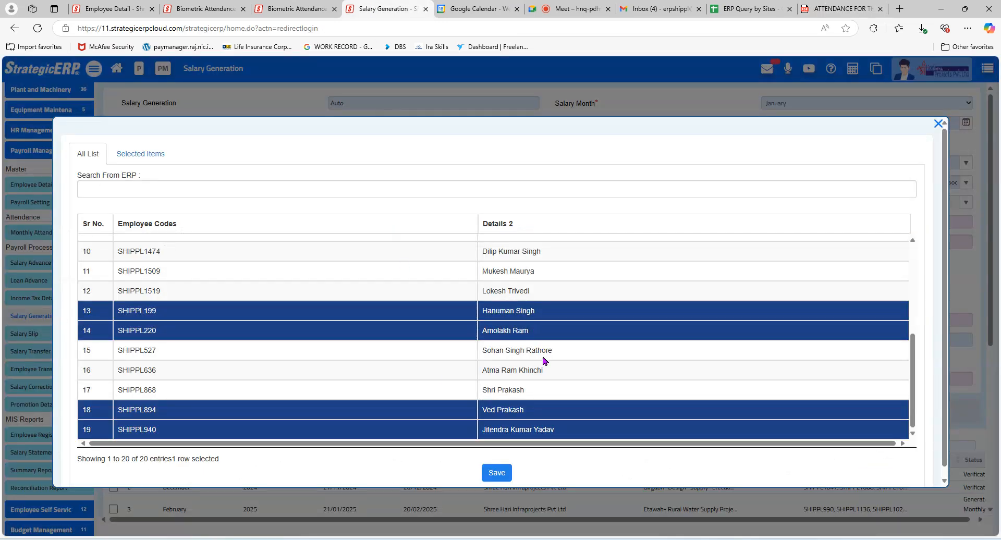
scroll(543, 360, "up", 5)
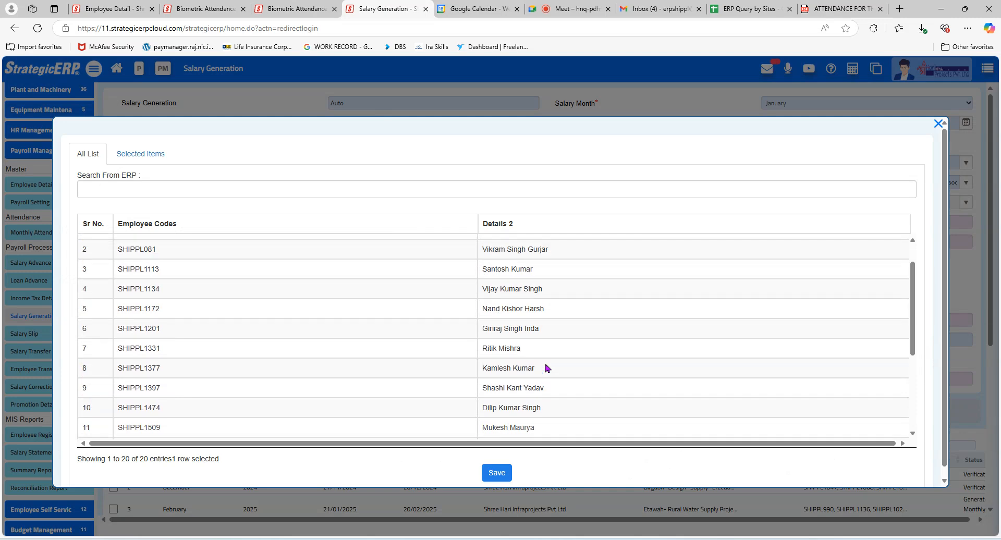
scroll(546, 369, "up", 2)
left_click(511, 263)
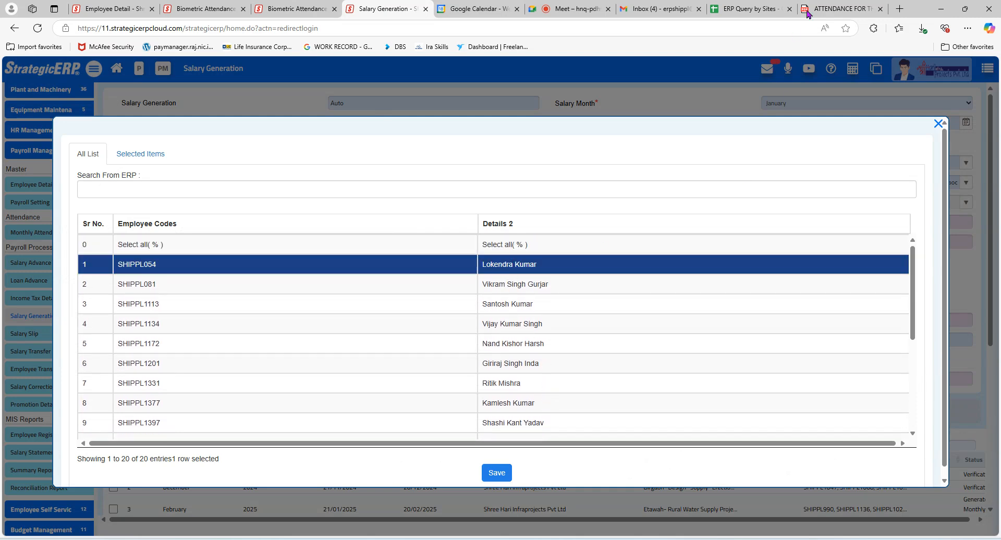
Check the sixth and seventh entries of the attendance PDF and select the matching employees, Sr No. 16 and 15, in the code list
left_click(806, 14)
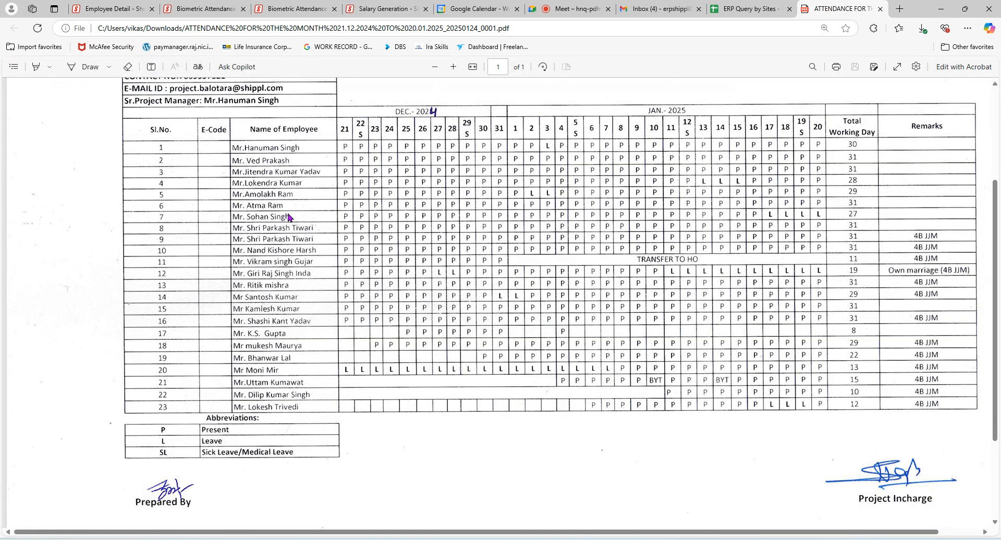
left_click(395, 9)
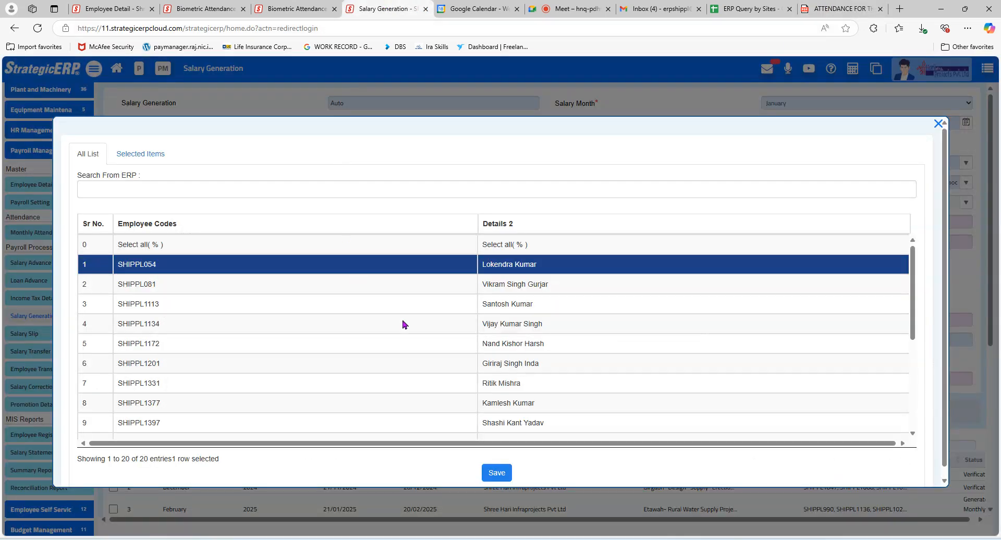
scroll(498, 344, "down", 1)
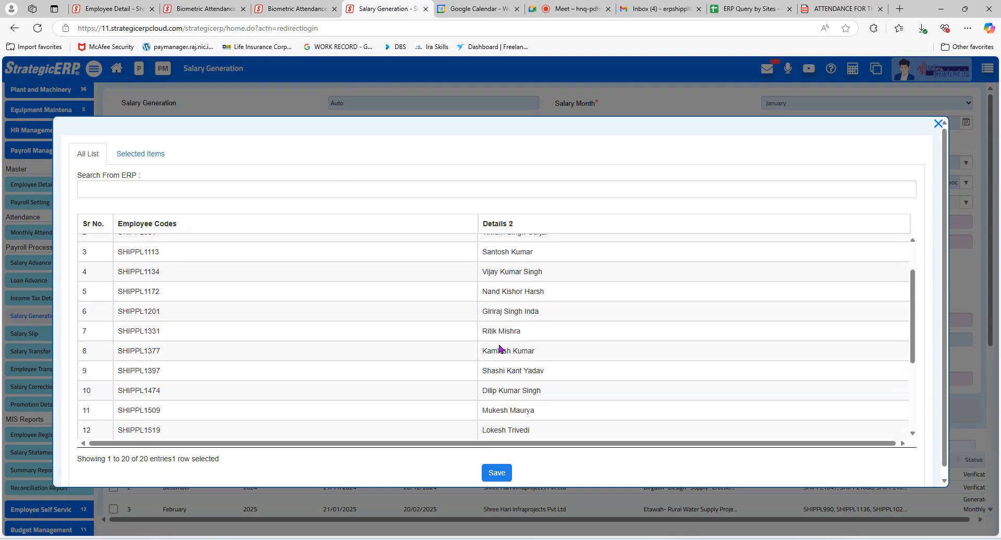
scroll(499, 348, "down", 3)
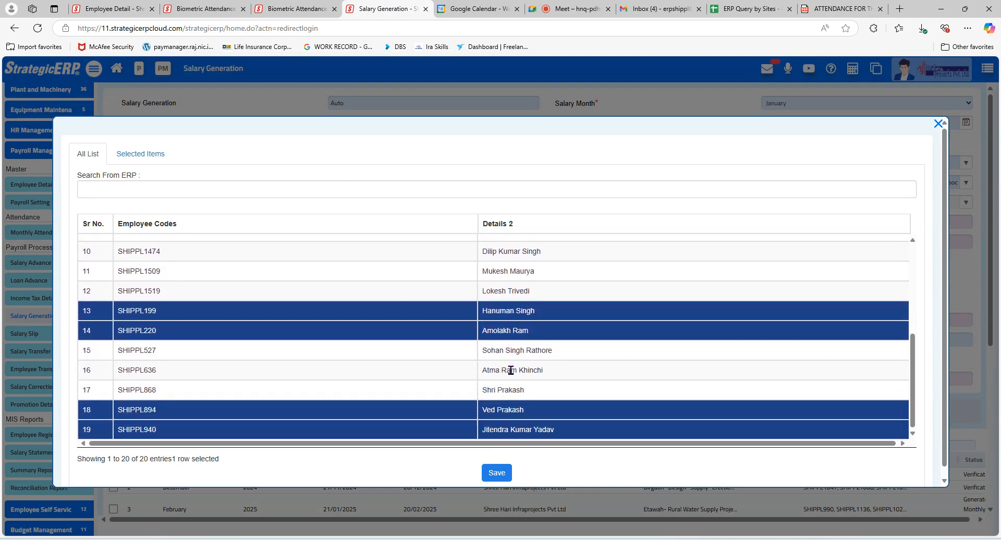
scroll(511, 370, "up", 2)
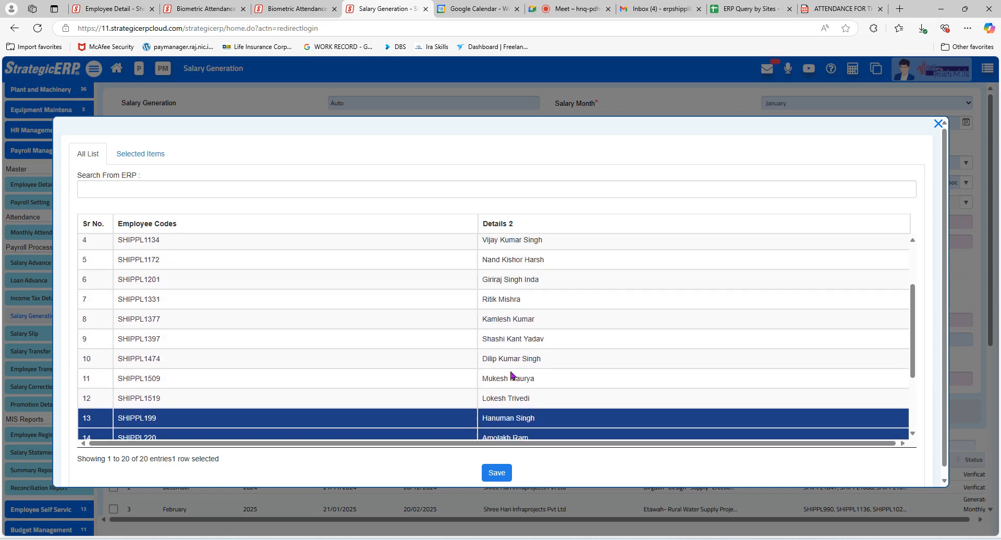
scroll(511, 376, "up", 2)
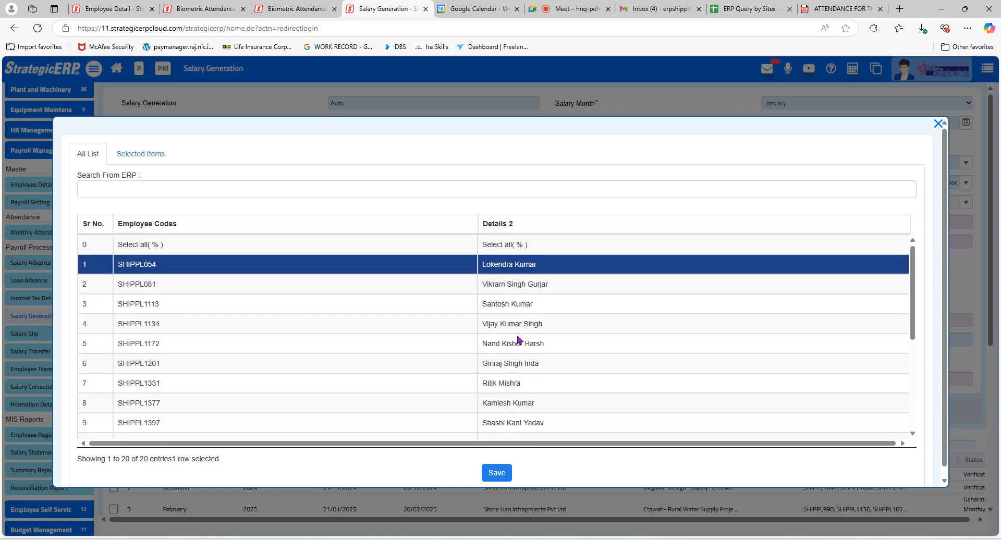
scroll(509, 295, "down", 2)
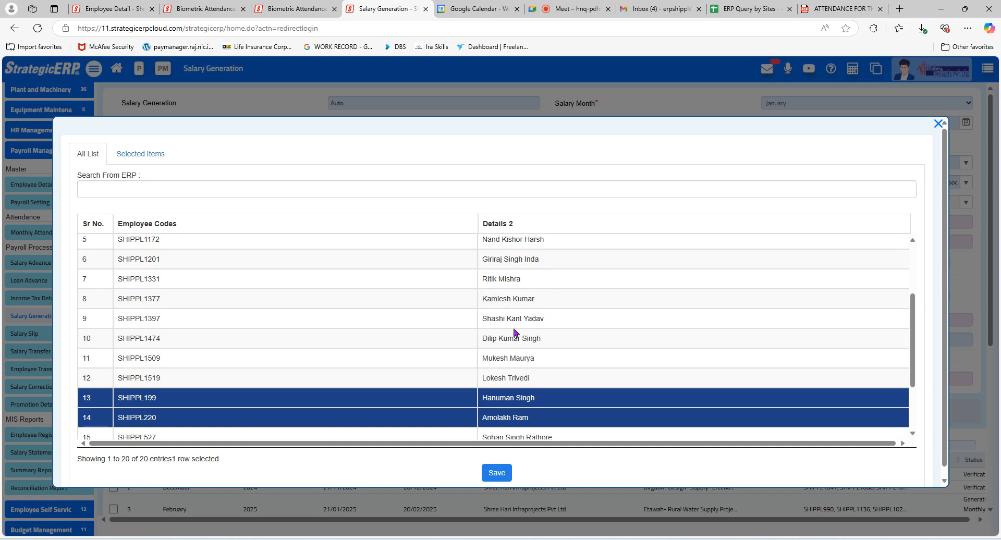
scroll(525, 356, "down", 1)
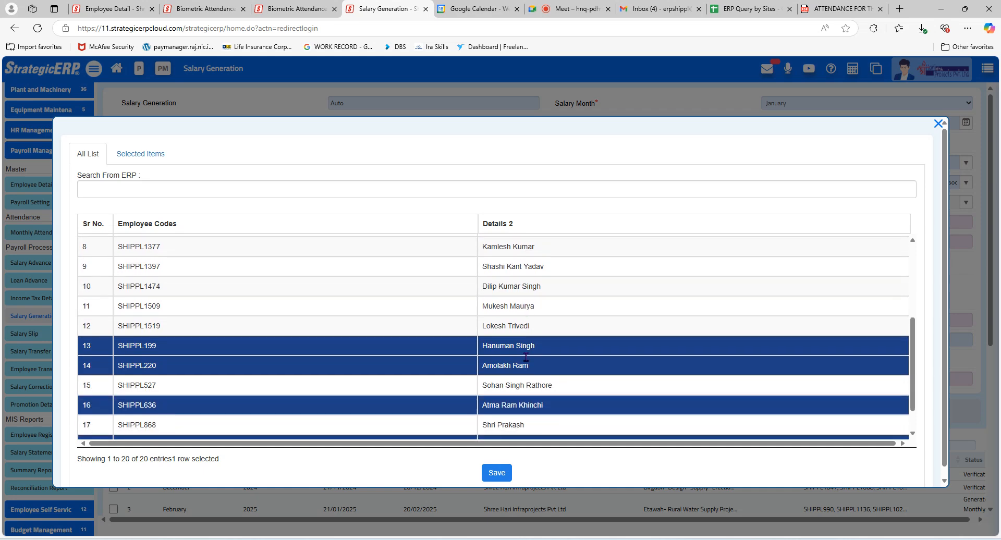
left_click(528, 384)
scroll(571, 281, "down", 3)
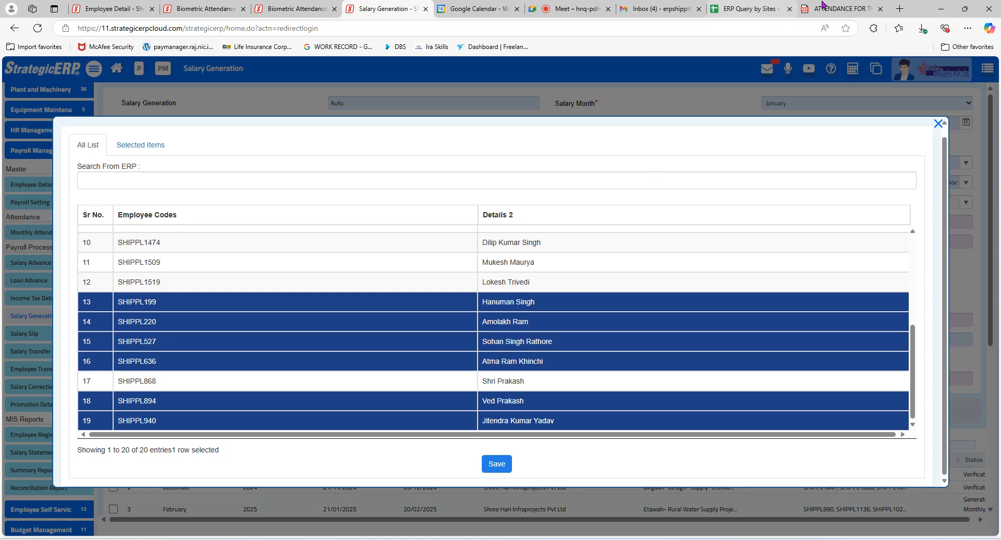
Check attendance PDF entries 8 to 10 and select the matching employees, Sr No. 17 and 5, in the code list
left_click(822, 6)
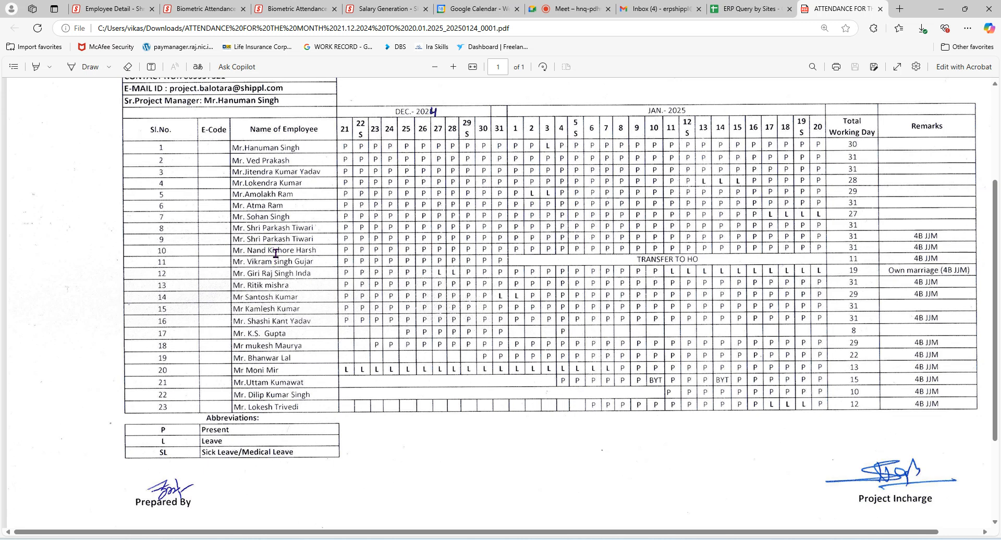
left_click(388, 9)
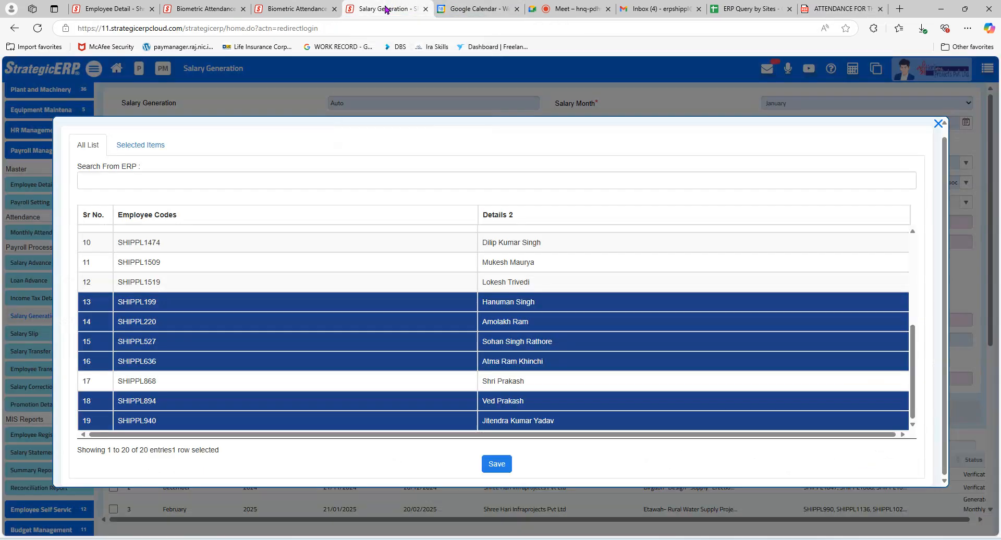
left_click(455, 380)
scroll(454, 379, "up", 2)
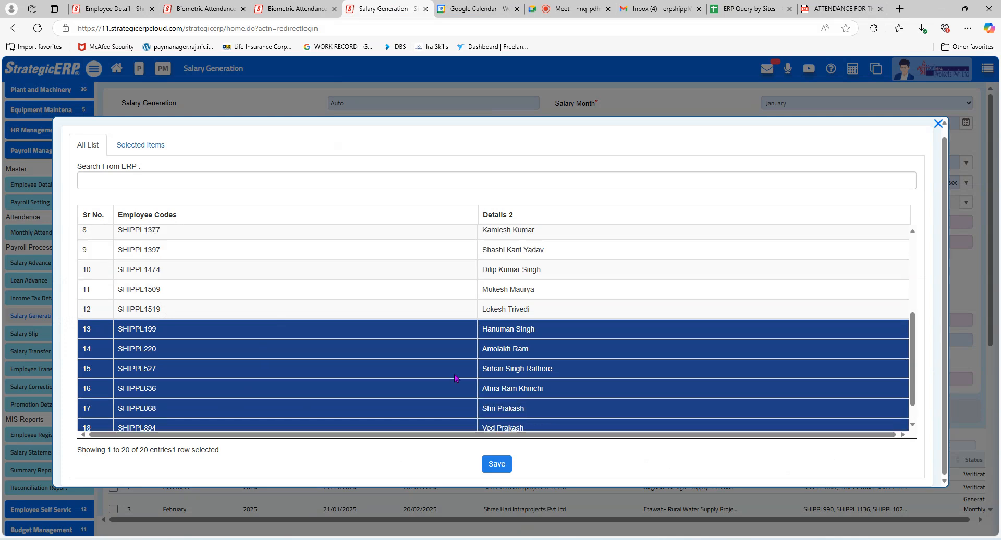
scroll(454, 378, "up", 2)
scroll(477, 365, "up", 2)
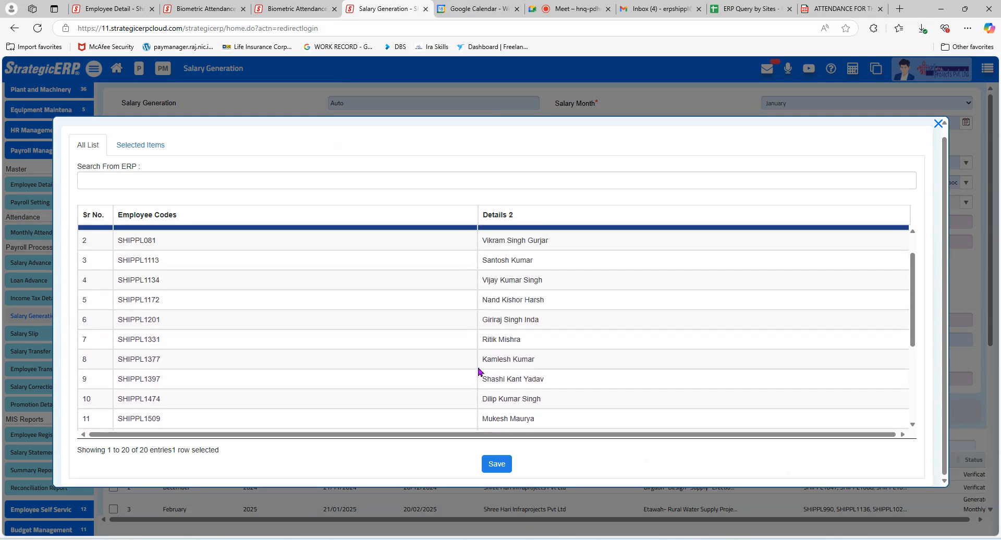
left_click(496, 300)
scroll(515, 269, "up", 2)
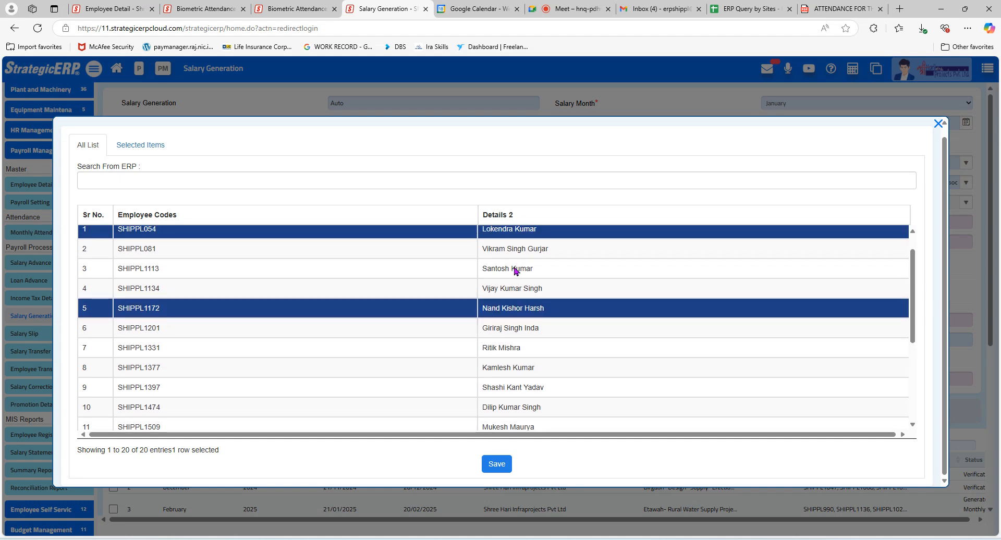
Check attendance PDF entries 11 and 12 and add the matching employees, Sr No. 2 and 6, to the code selection
left_click(820, 6)
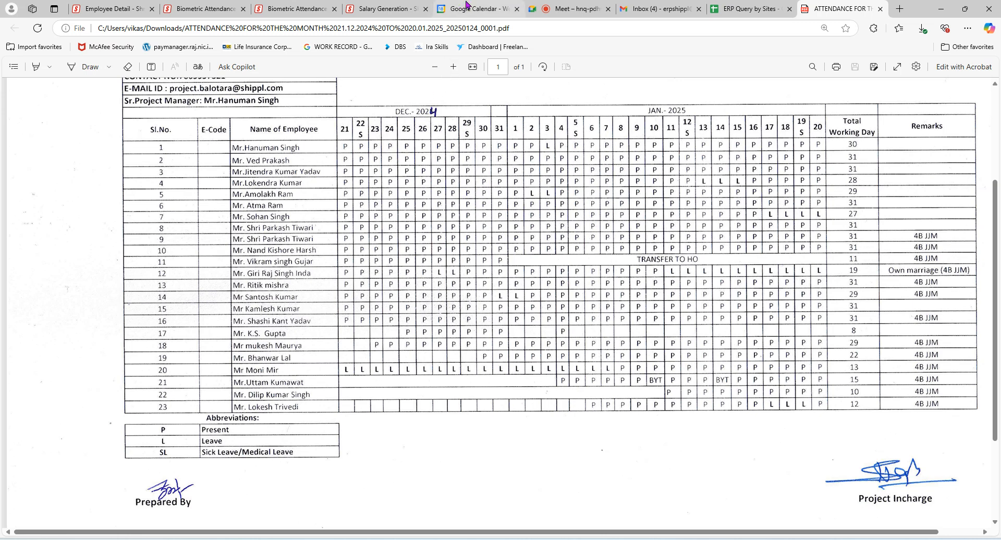
left_click(391, 8)
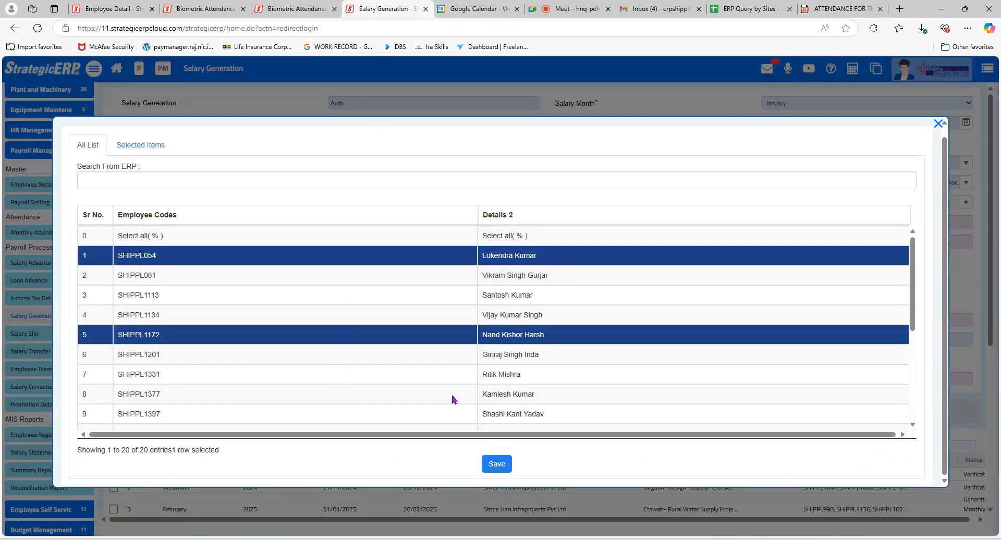
scroll(475, 393, "down", 1)
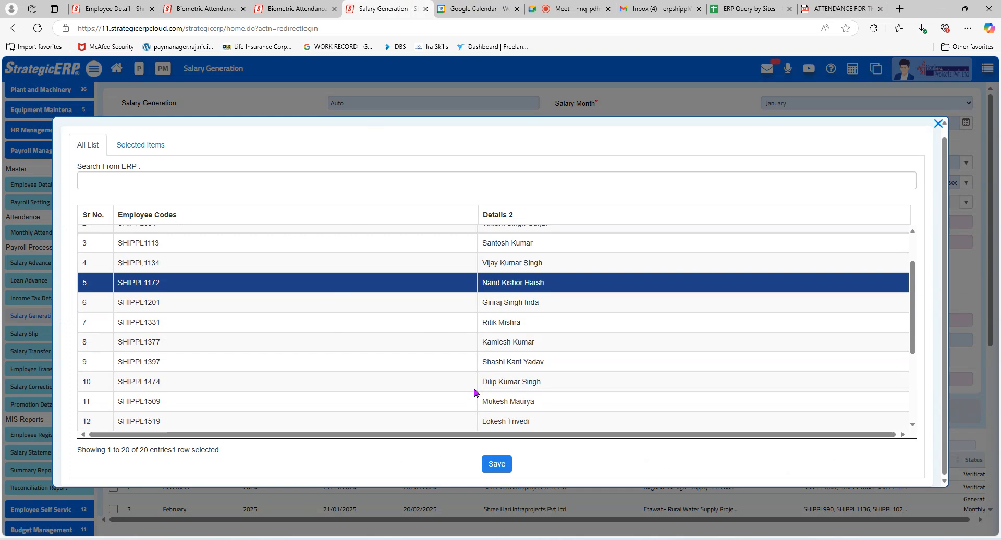
left_click(479, 308)
scroll(476, 334, "down", 1)
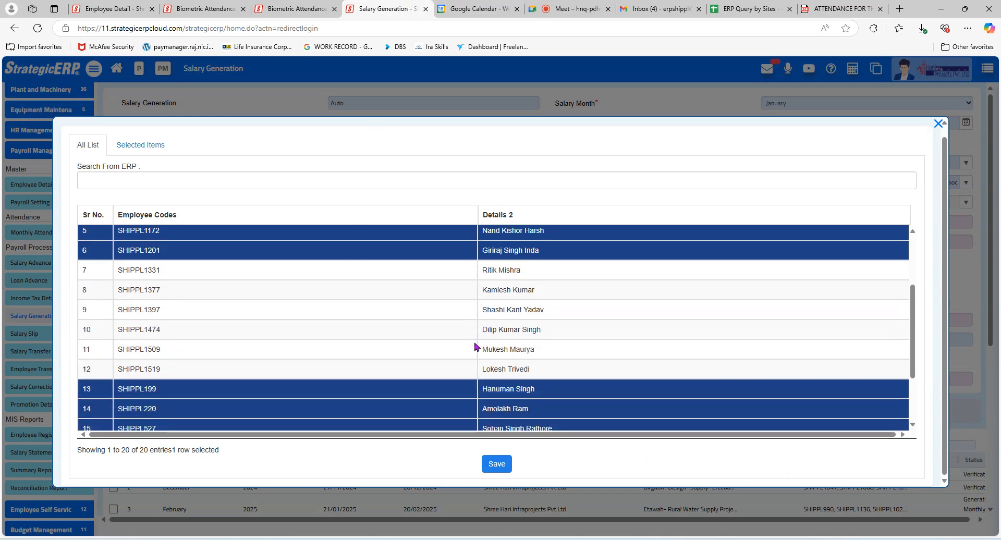
scroll(475, 347, "down", 2)
scroll(476, 359, "up", 2)
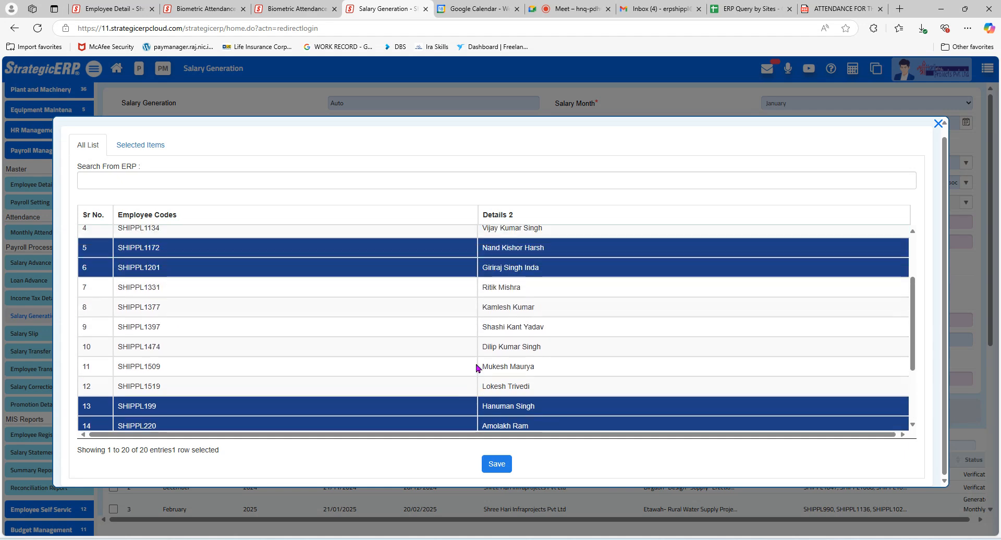
scroll(476, 367, "up", 2)
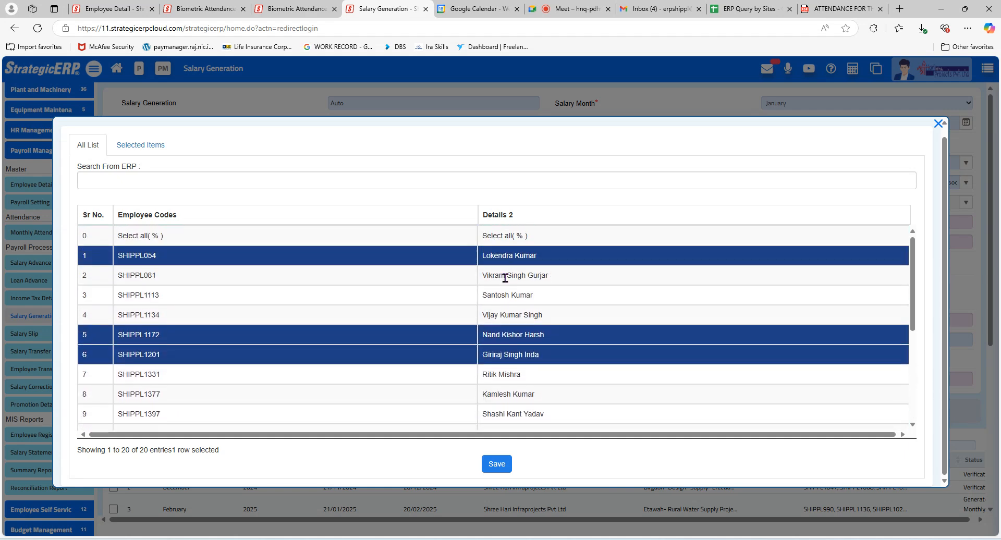
left_click(504, 278)
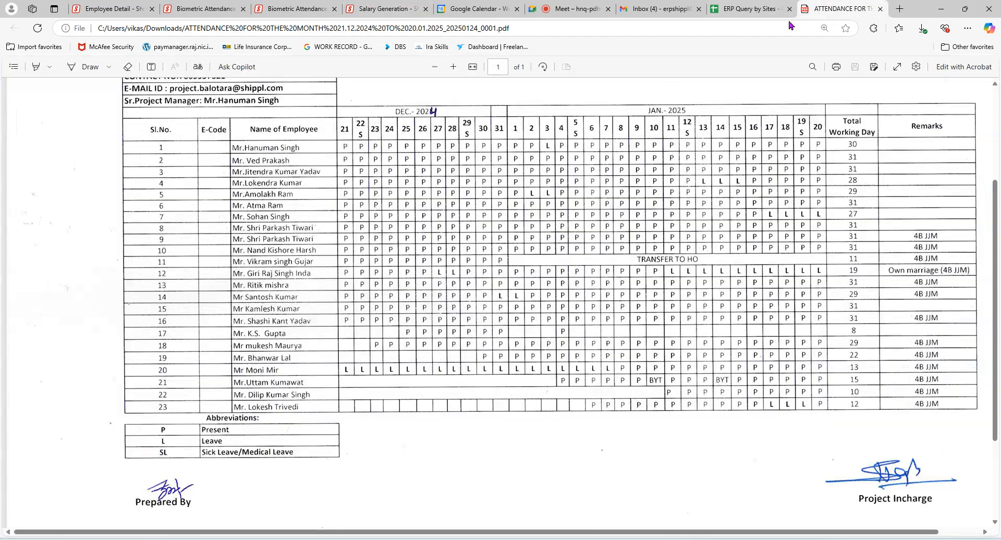
Select the employees from attendance PDF entries 13 and 14, Sr No. 7 and 3 in the code list, and recheck the PDF
left_click(834, 9)
left_click(372, 7)
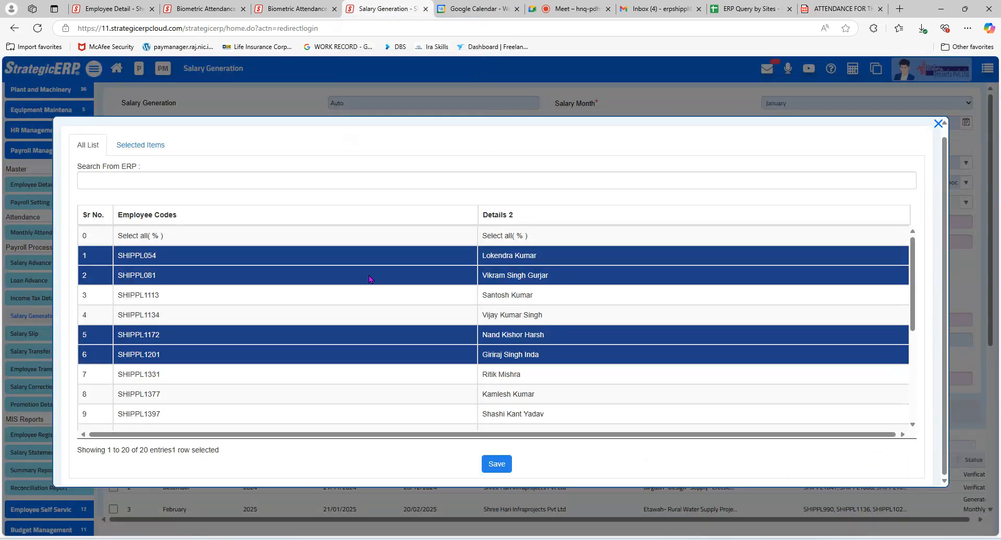
left_click(478, 379)
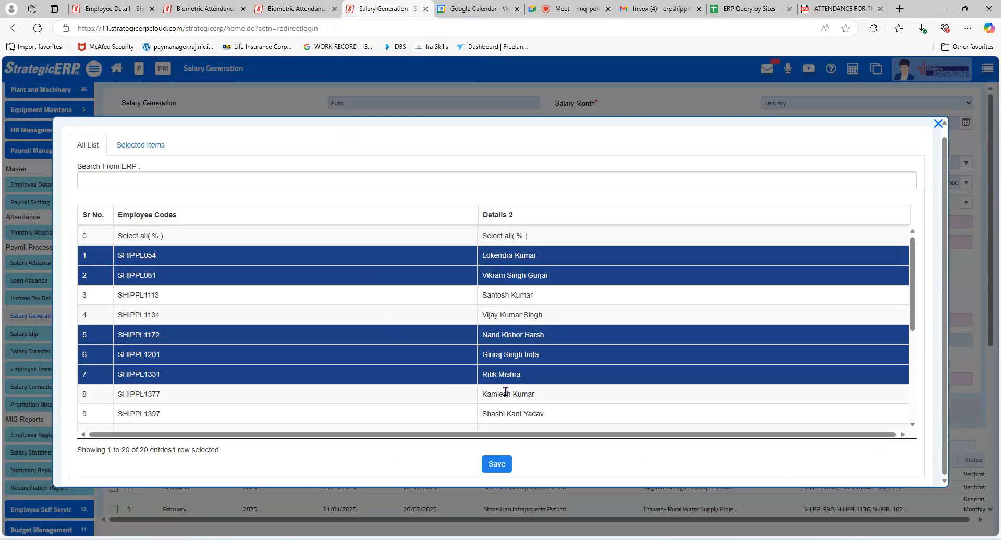
left_click(492, 298)
left_click(839, 8)
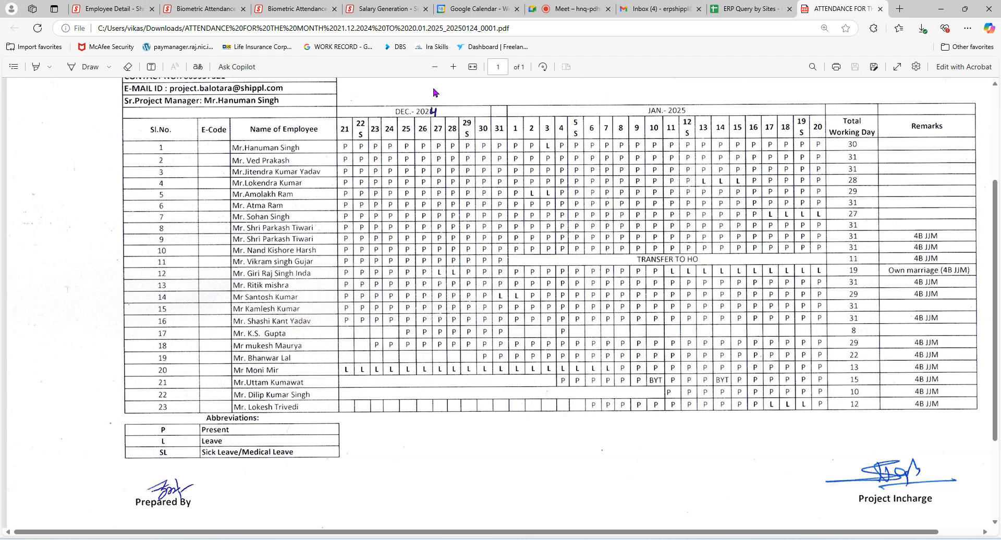
Select the employees from attendance PDF entries 15 and 16, Sr No. 8 and 9, in the code list
left_click(401, 7)
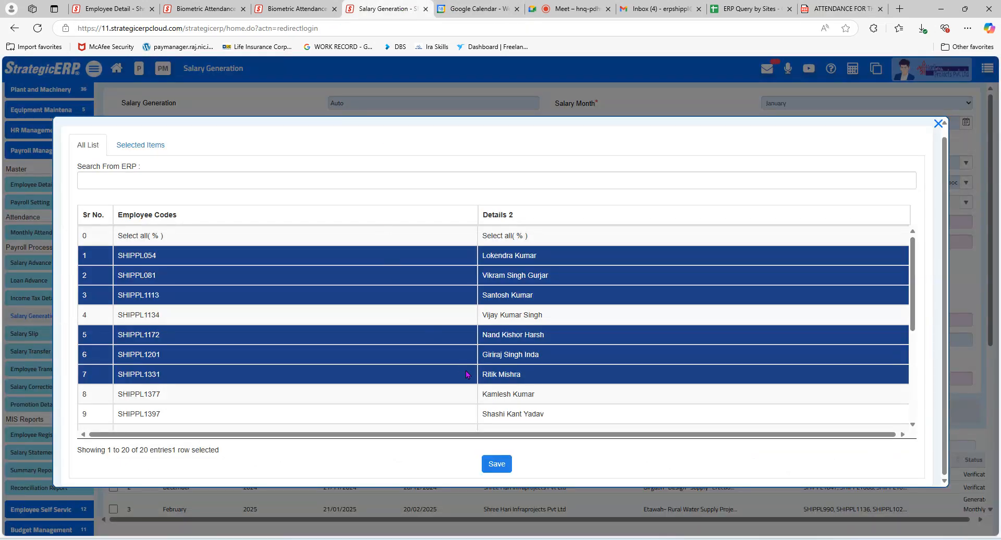
scroll(465, 375, "down", 1)
left_click(507, 348)
left_click(507, 361)
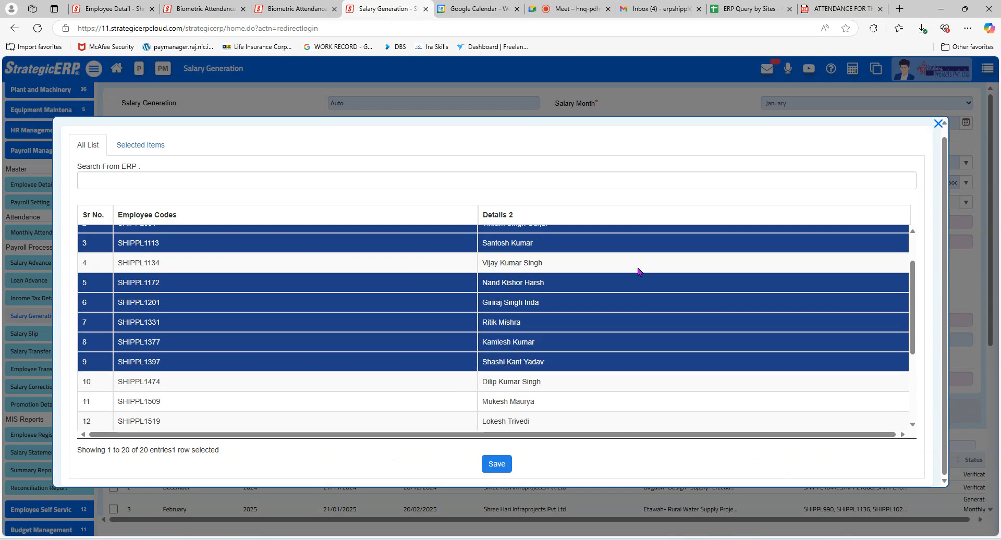
Check attendance PDF entry 18 and select the matching employee, Sr No. 11, in the code list
left_click(834, 8)
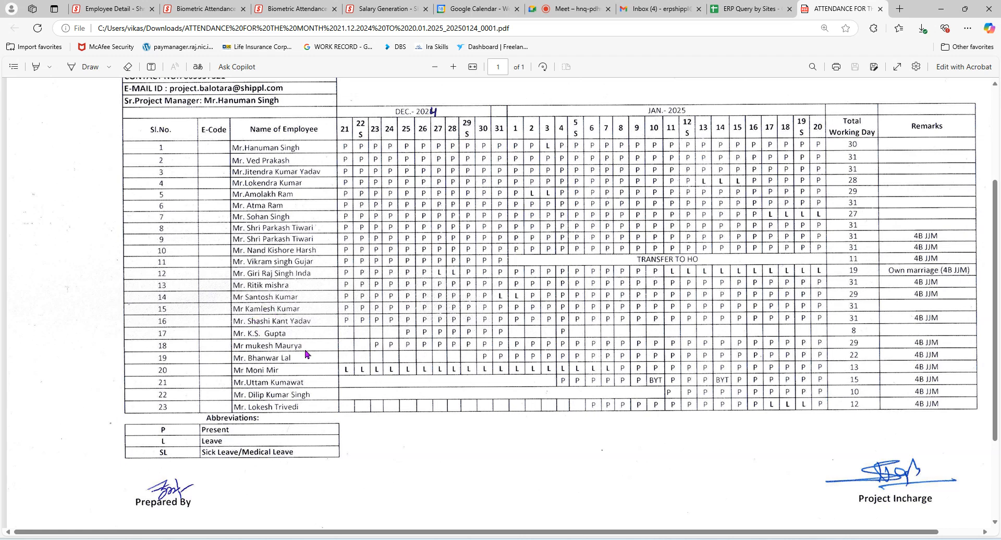
left_click(390, 9)
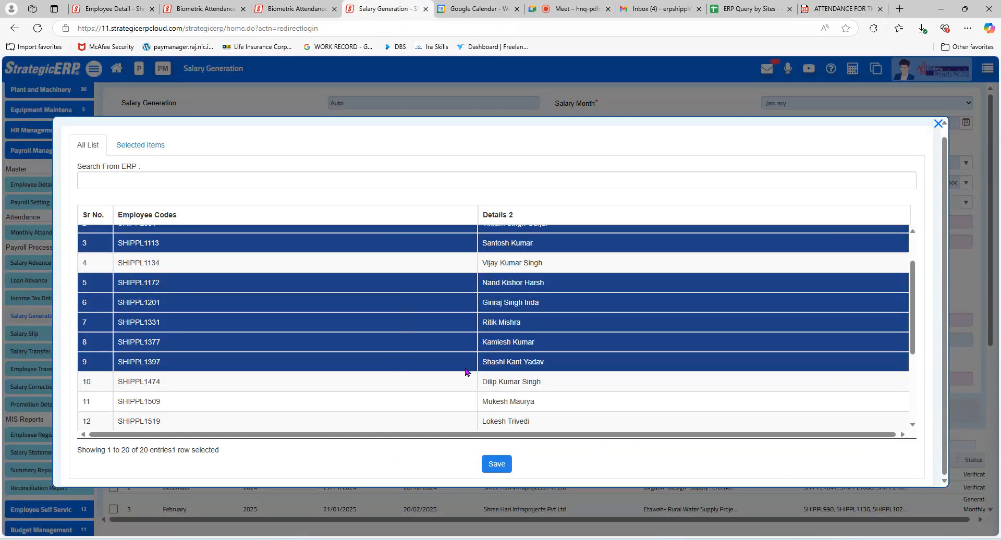
scroll(467, 371, "down", 3)
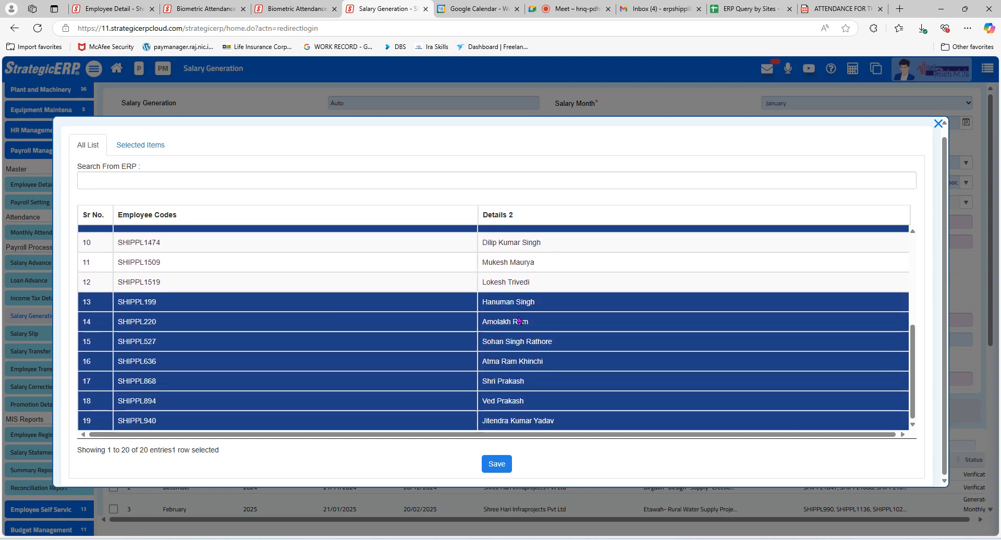
left_click(520, 263)
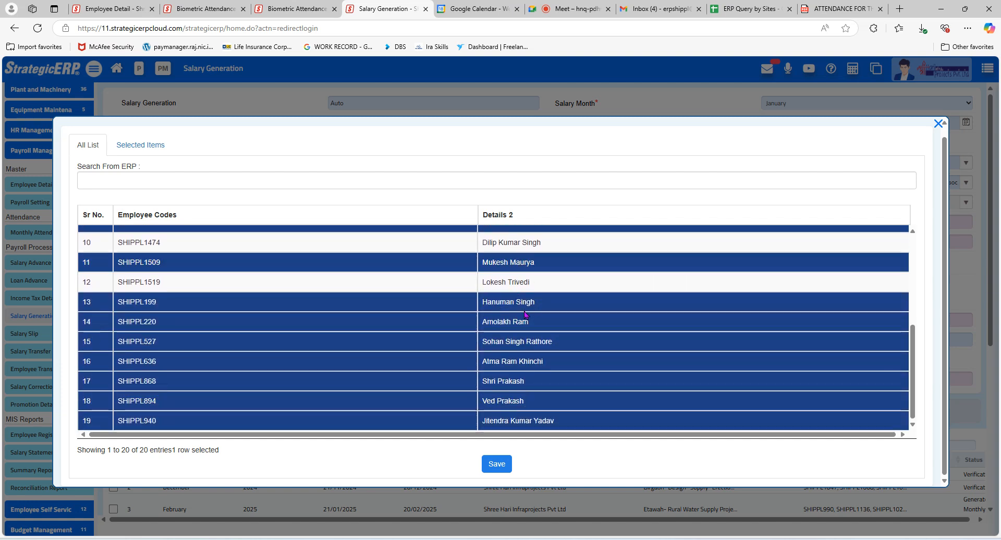
Search the employee code list for matches to attendance PDF entries 19 to 21, comparing the list with the PDF
scroll(526, 315, "up", 5)
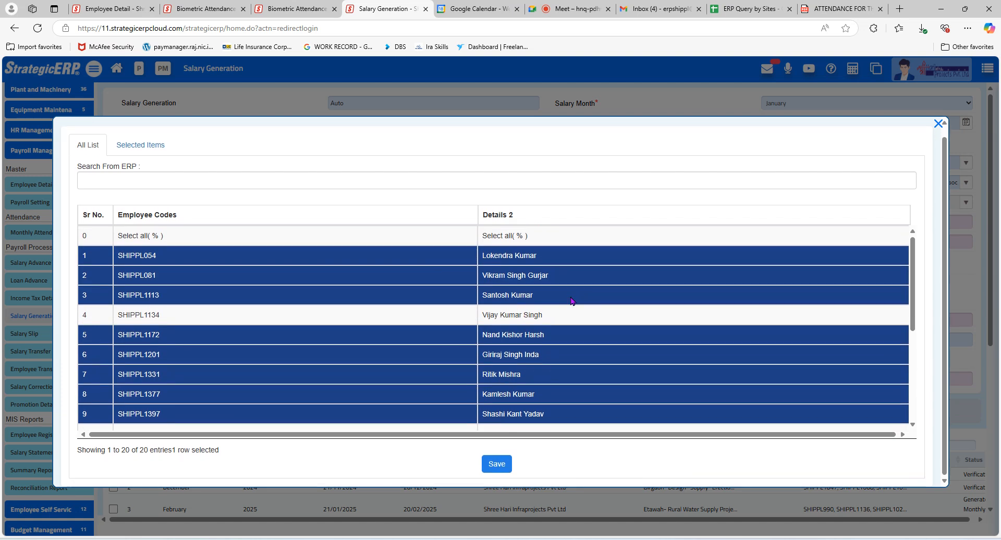
scroll(571, 303, "down", 3)
scroll(560, 352, "down", 1)
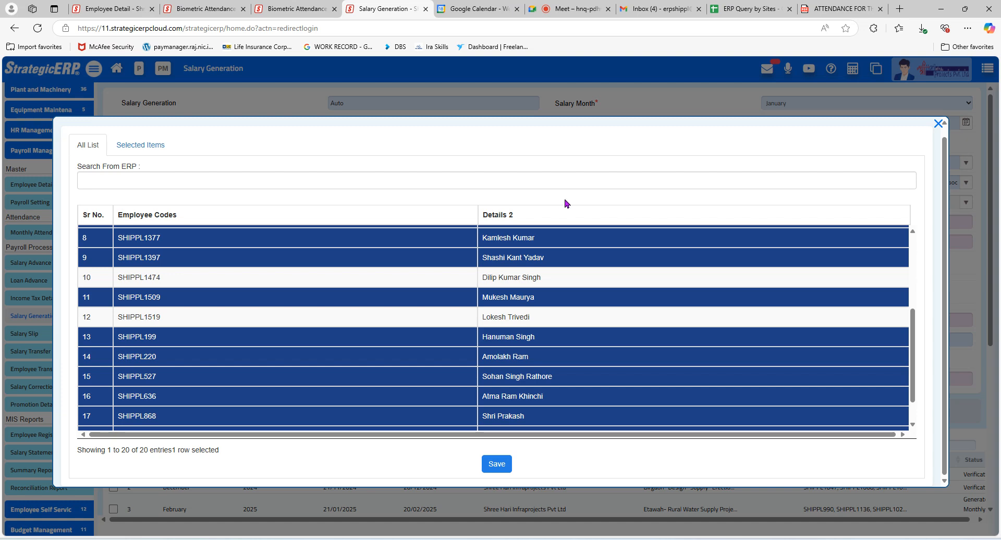
left_click(840, 8)
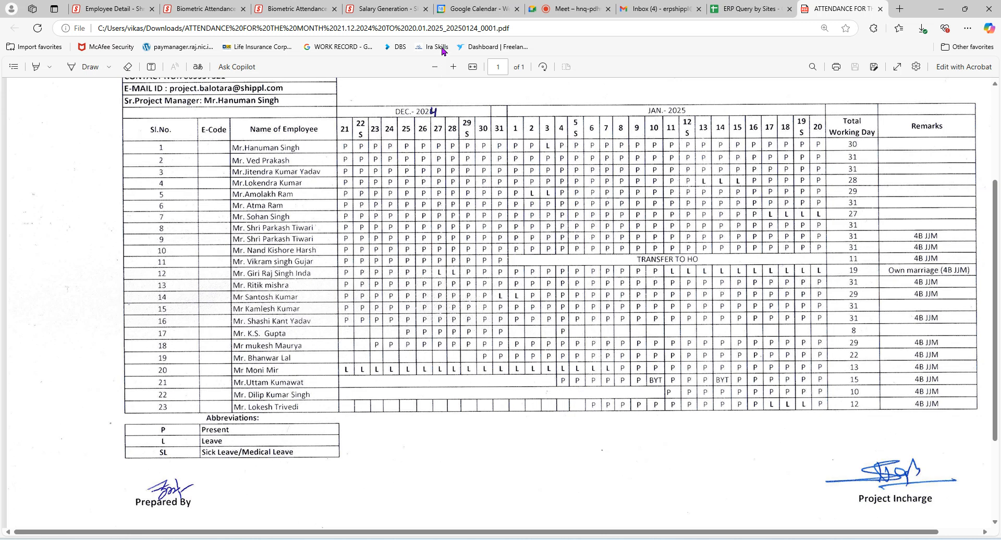
left_click(379, 7)
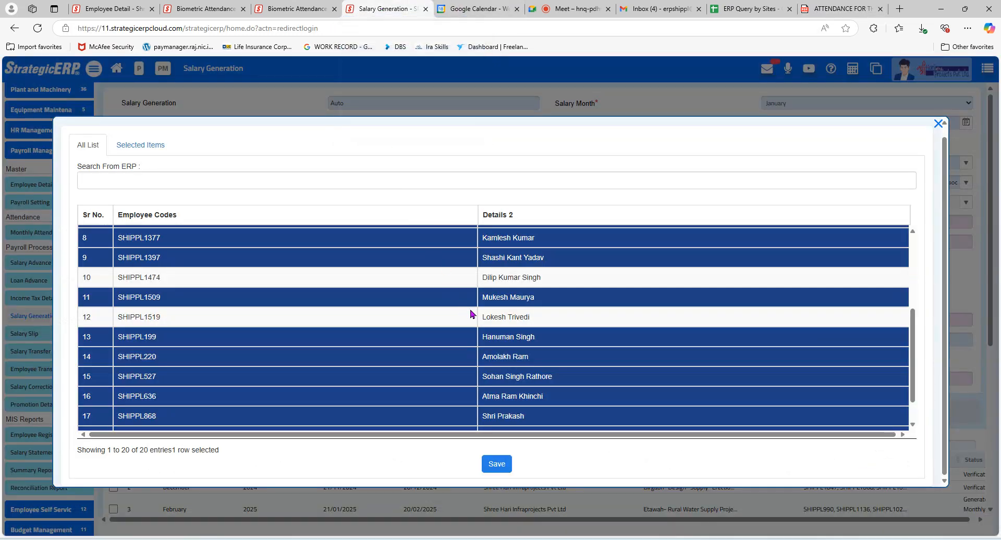
left_click(827, 6)
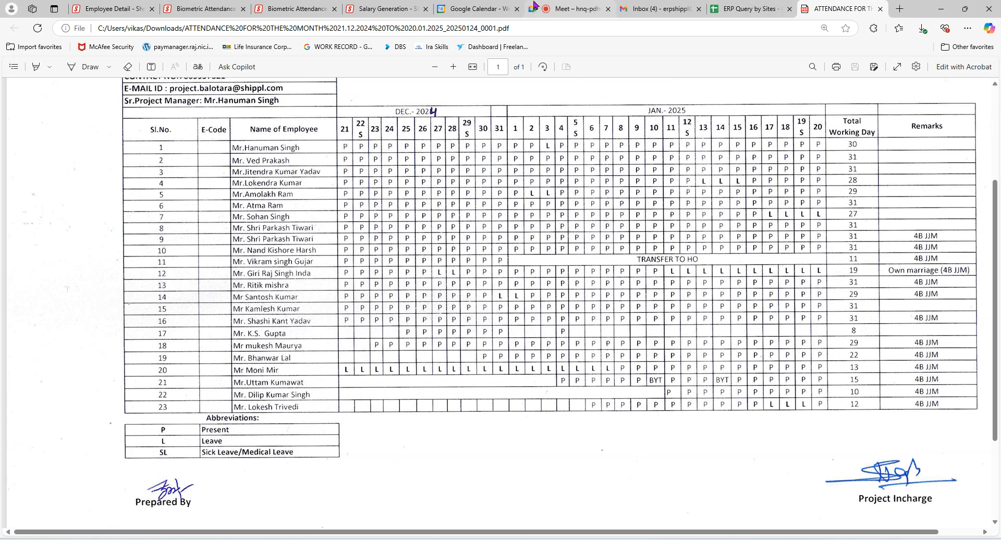
left_click(379, 8)
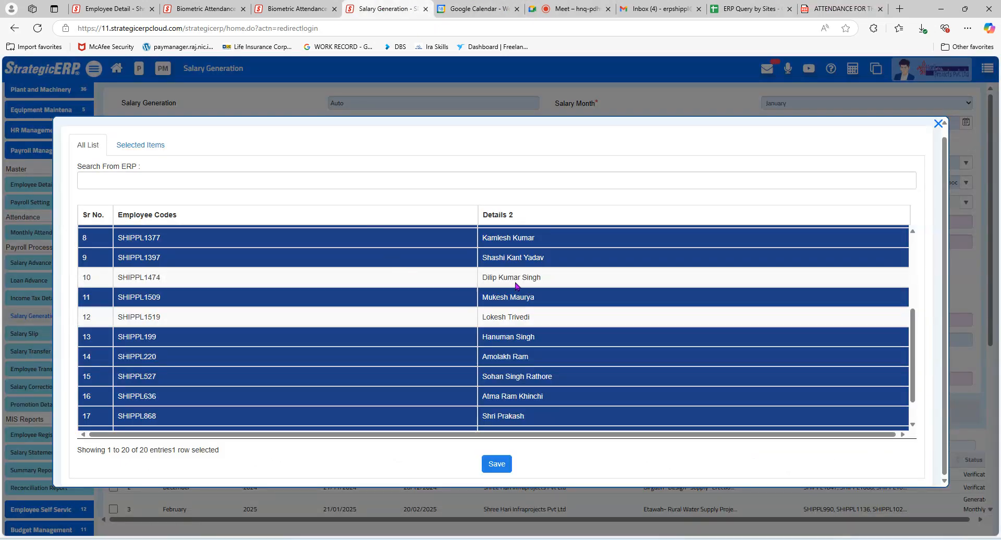
scroll(524, 287, "up", 3)
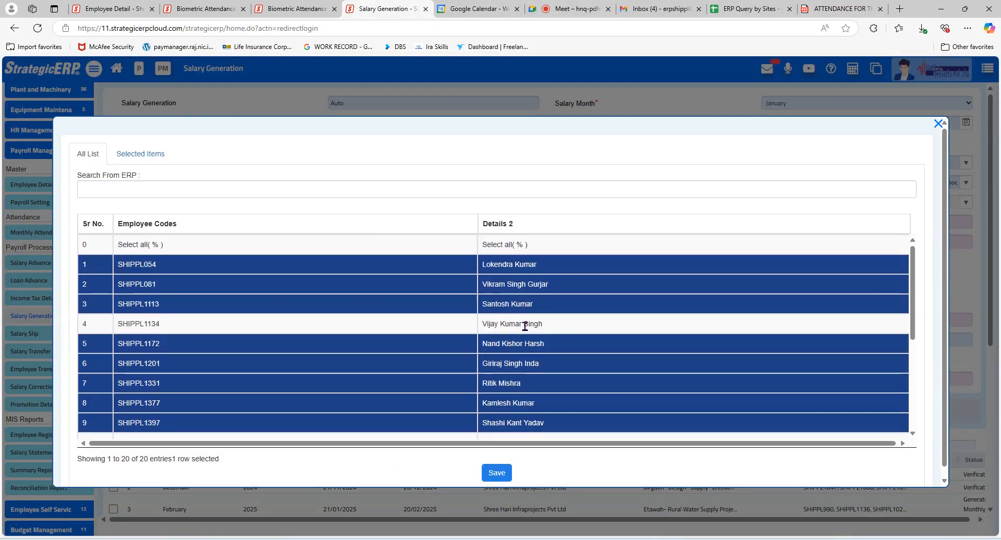
scroll(520, 374, "down", 4)
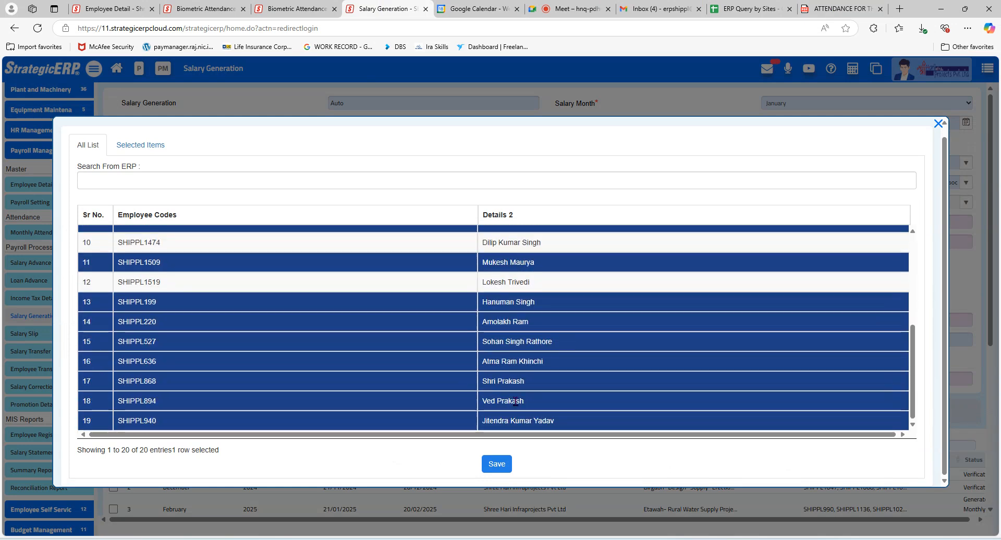
scroll(499, 273, "up", 3)
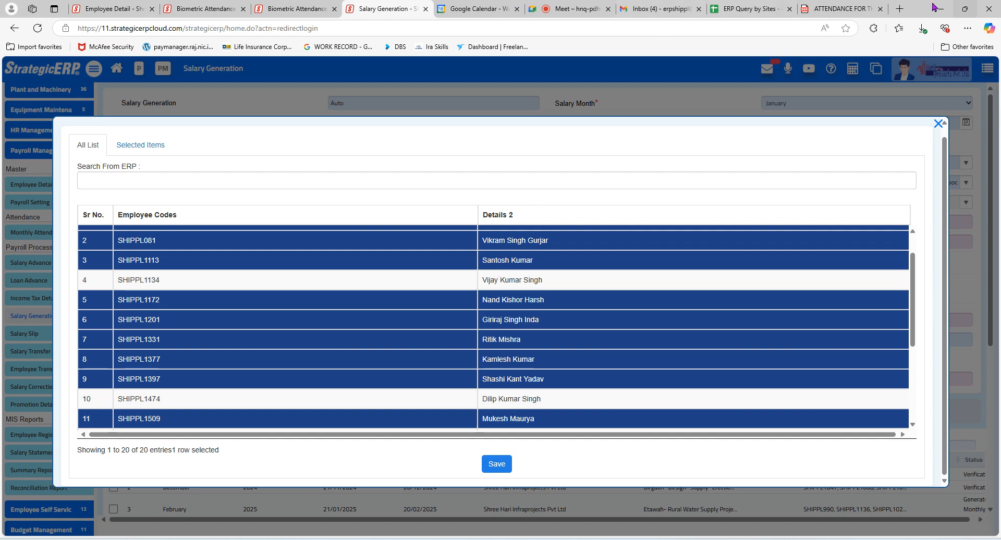
Check attendance PDF entry 22 and add the matching employee, Sr No. 10, to the code selection
left_click(843, 5)
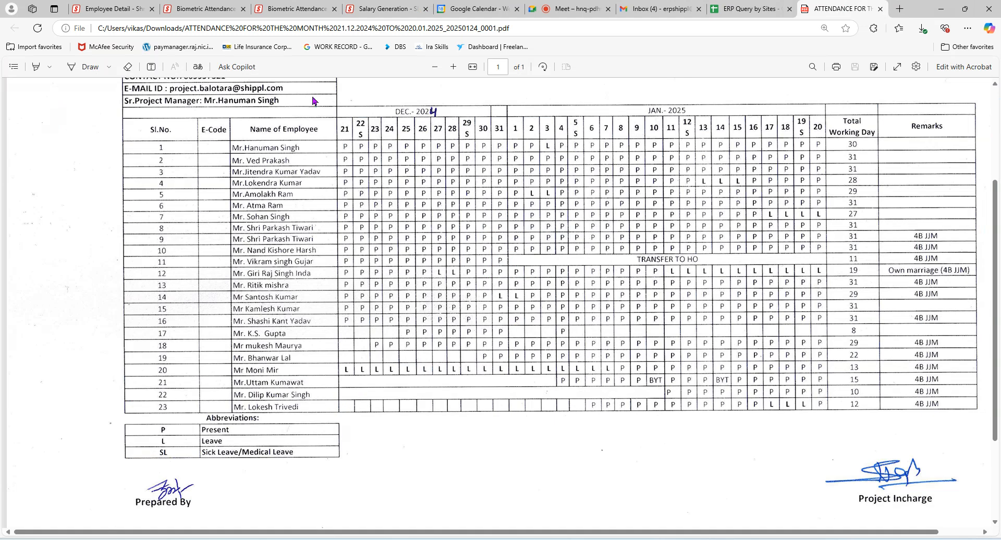
left_click(380, 6)
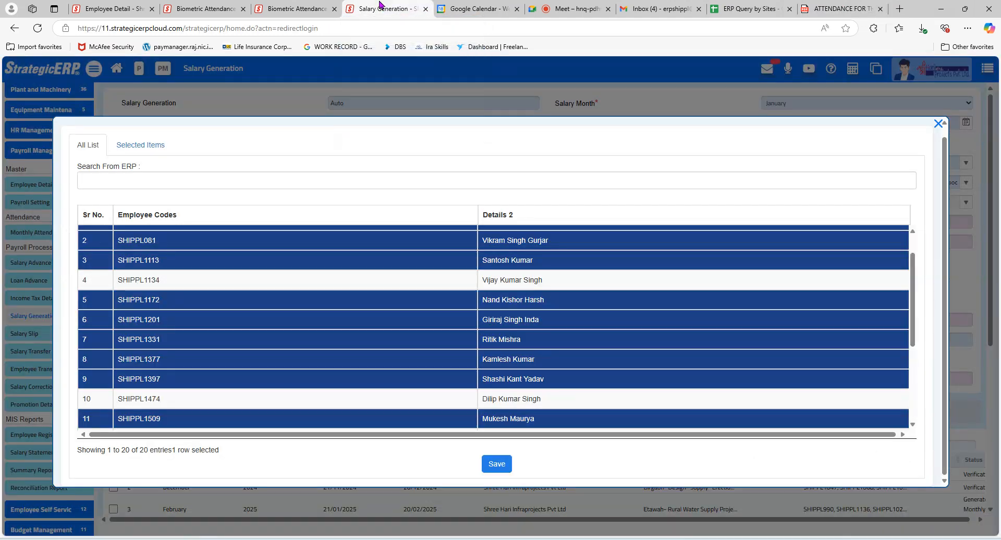
scroll(475, 399, "down", 1)
scroll(474, 399, "down", 3)
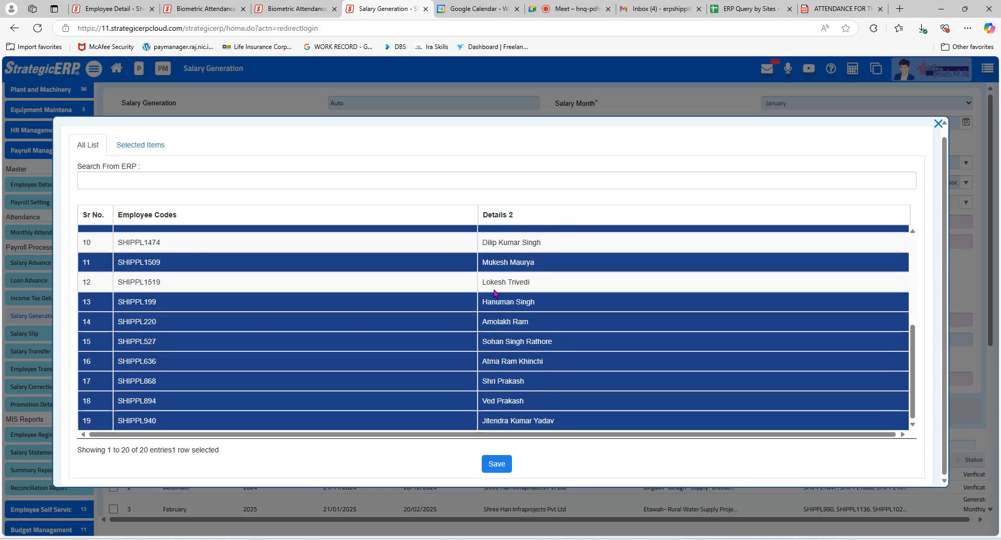
left_click(499, 251)
scroll(499, 306, "up", 4)
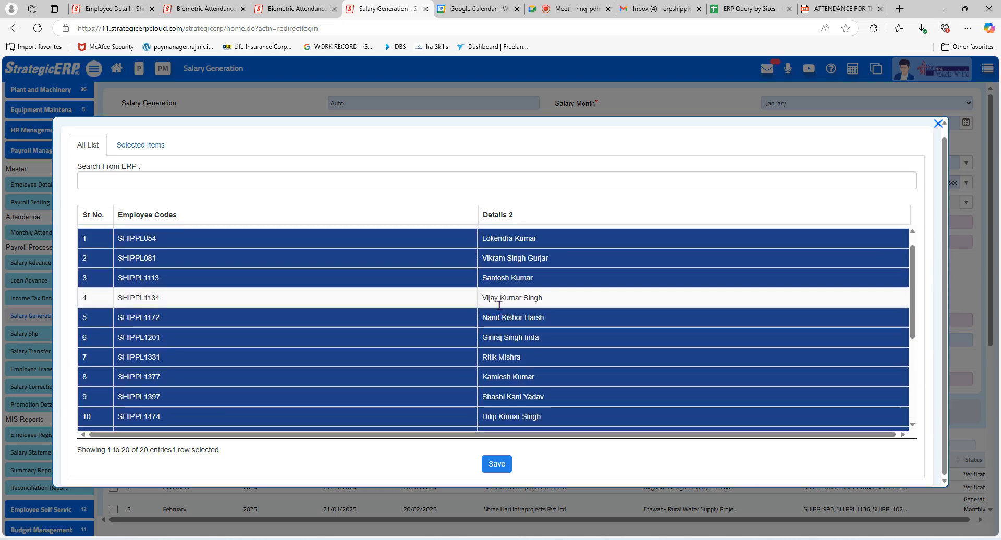
scroll(499, 306, "up", 1)
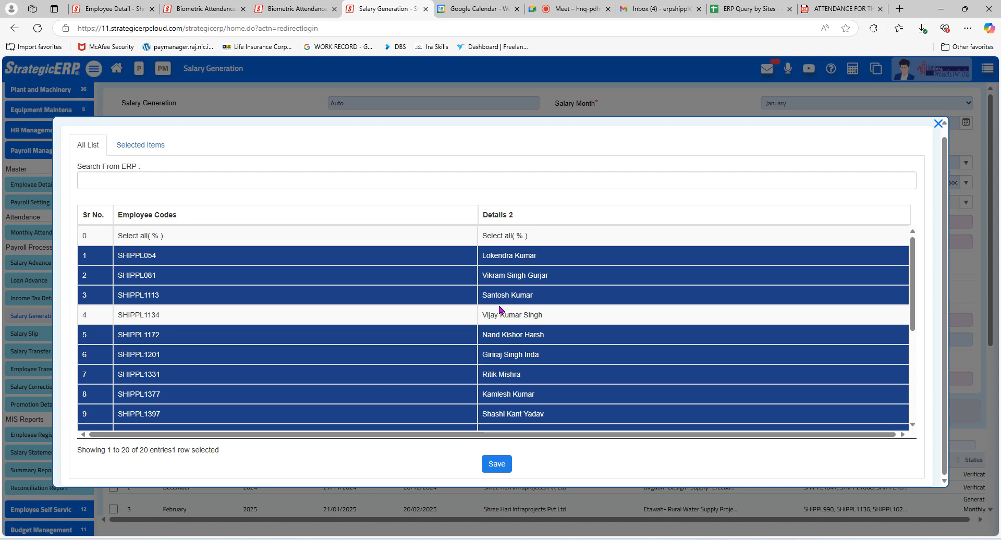
Check attendance PDF entry 23 and add the matching employee, Sr No. 12, to the code selection
left_click(837, 8)
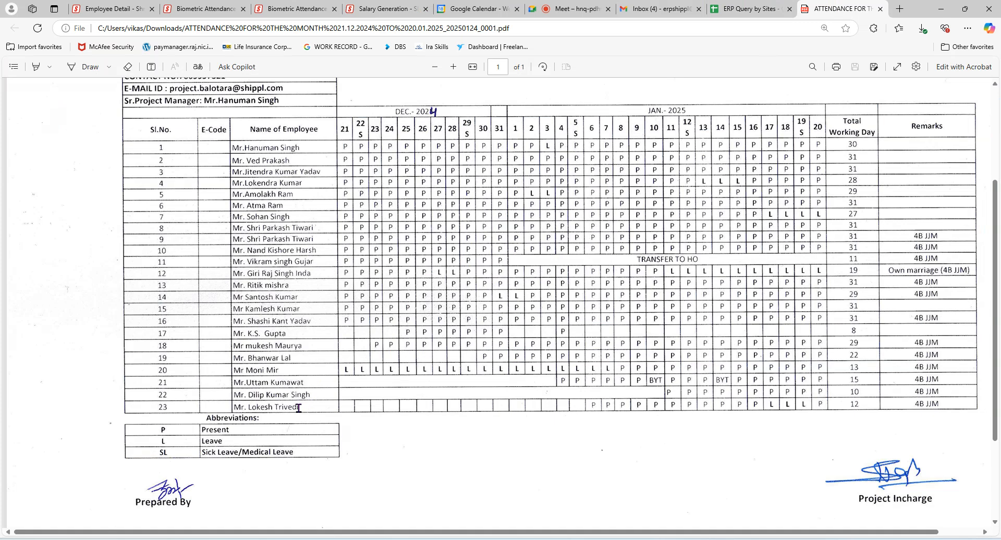
left_click(369, 7)
scroll(437, 324, "down", 3)
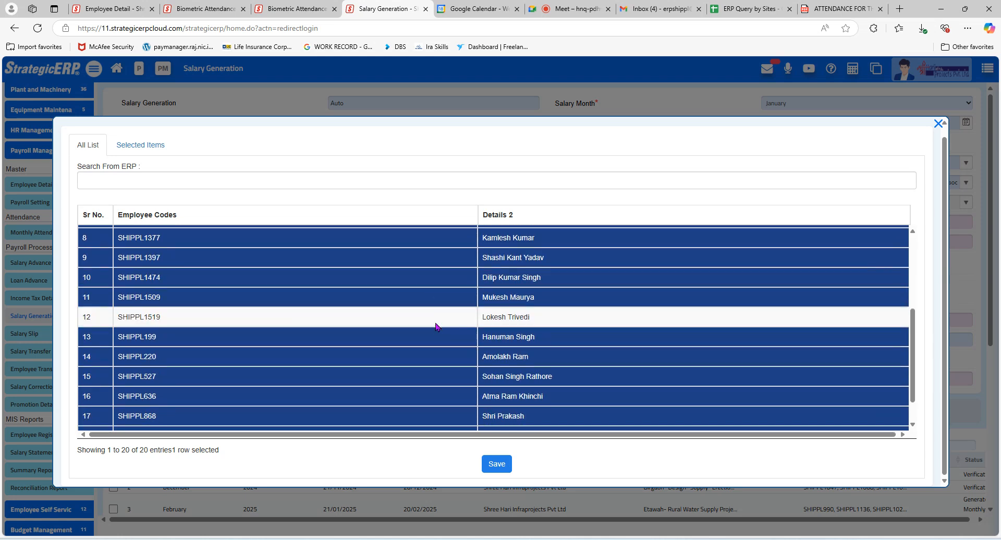
scroll(437, 326, "down", 1)
left_click(444, 290)
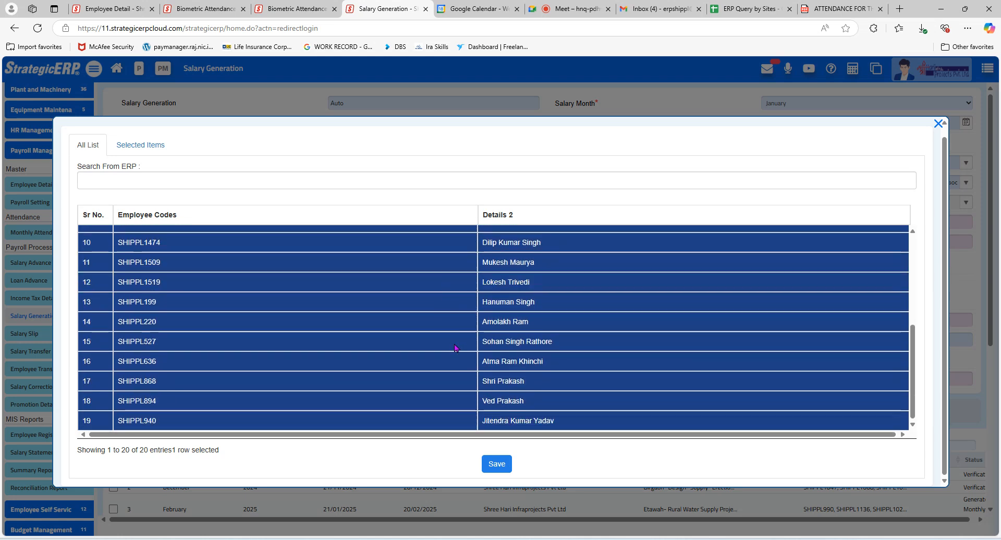
Recheck the whole employee code list against the attendance PDF and save the selection with Sr No. 4 left out
scroll(455, 348, "up", 5)
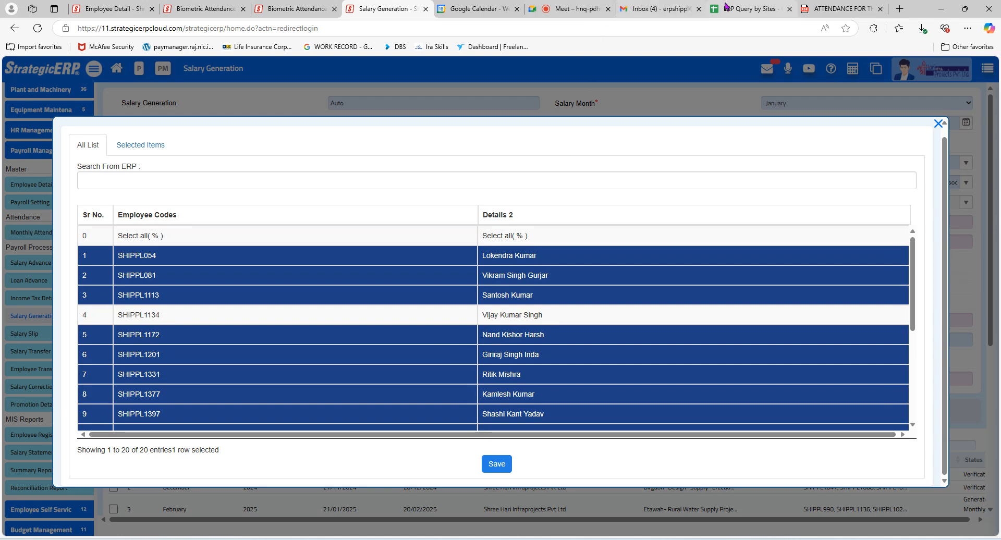
left_click(838, 6)
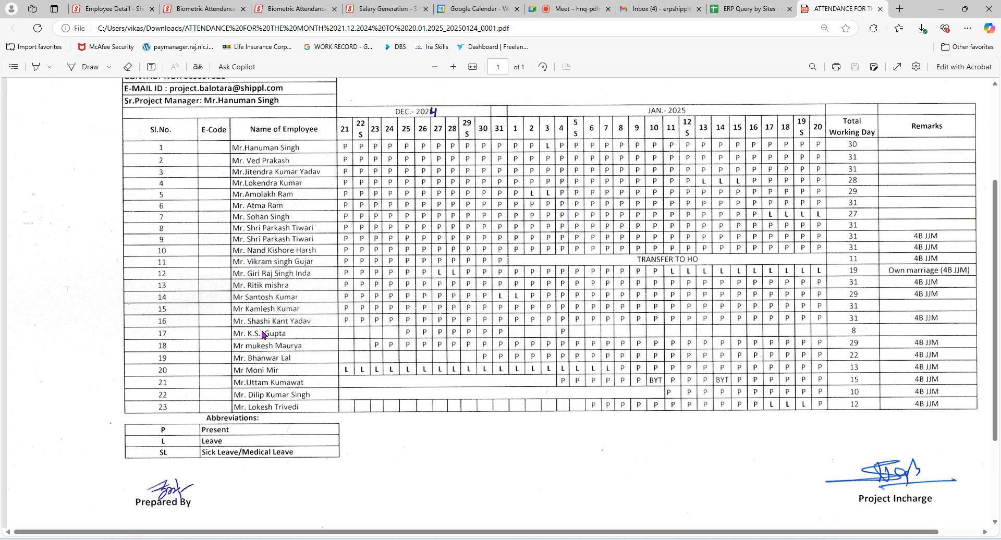
left_click(392, 7)
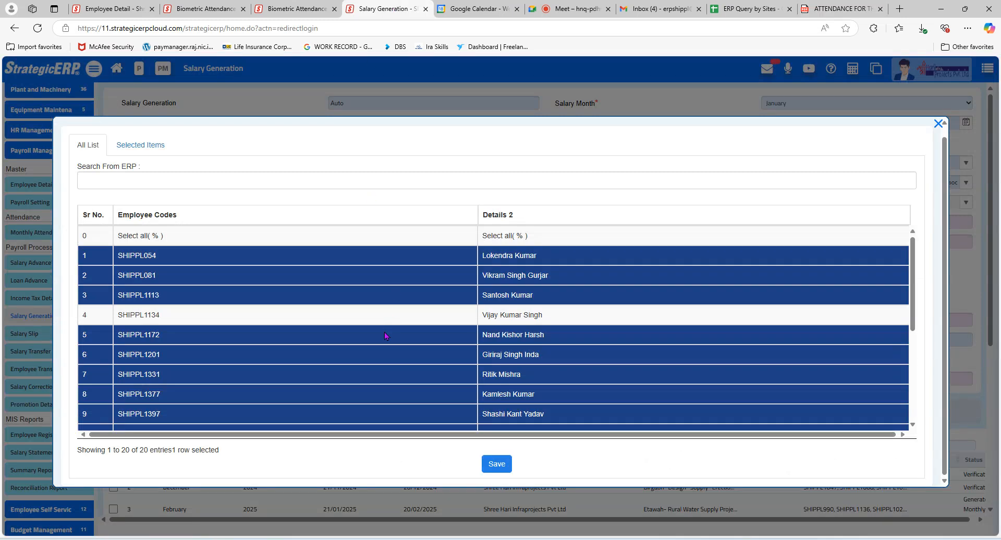
scroll(459, 339, "down", 2)
scroll(461, 337, "down", 2)
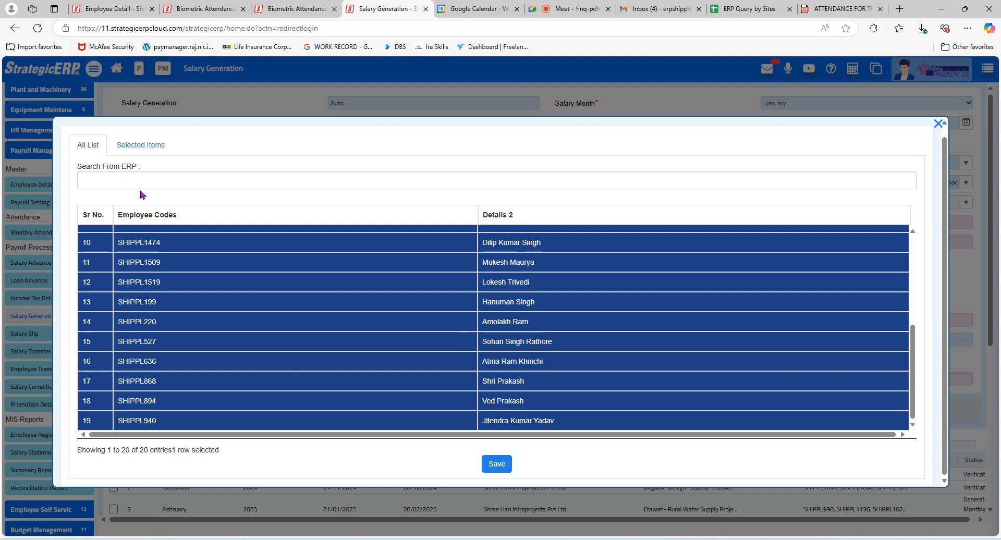
scroll(313, 339, "up", 4)
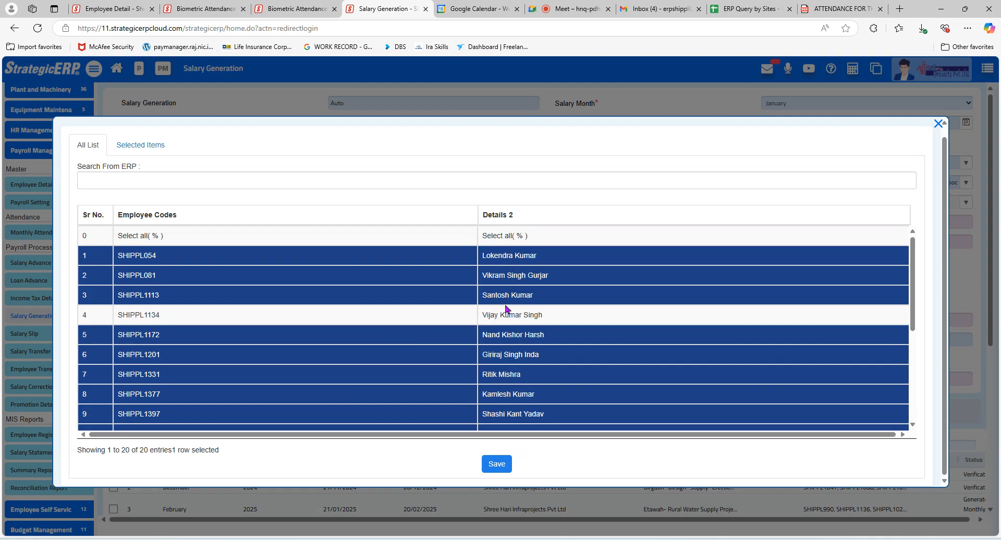
left_click(845, 9)
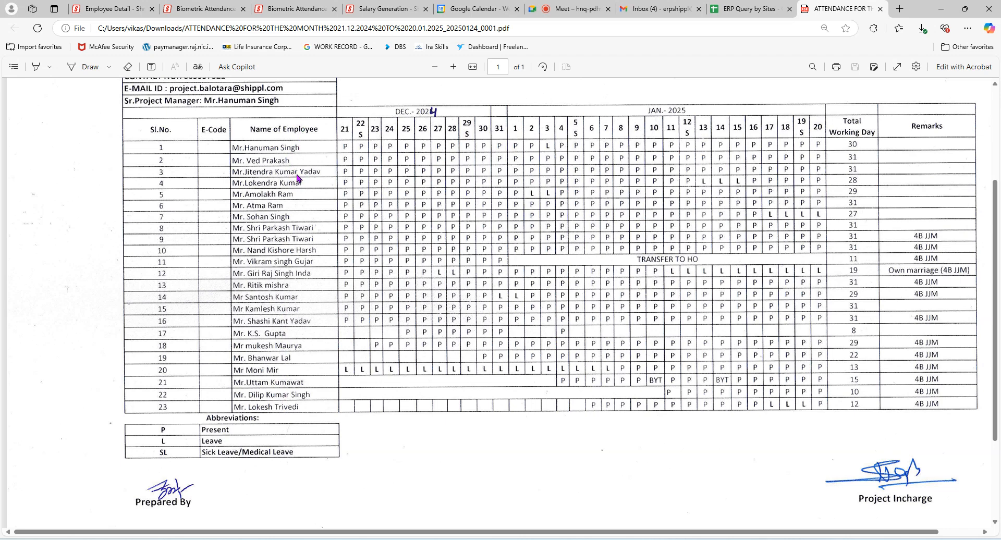
left_click(398, 11)
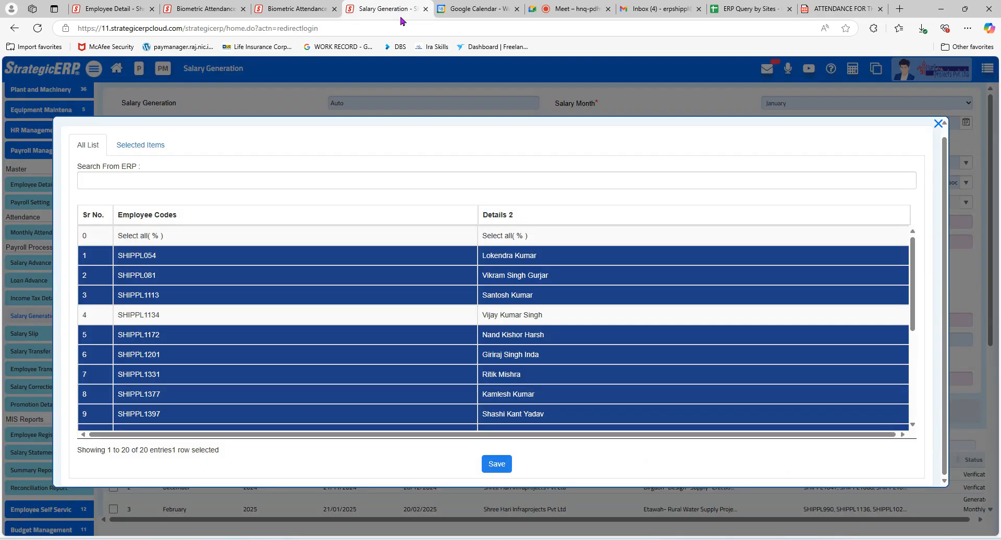
left_click(494, 467)
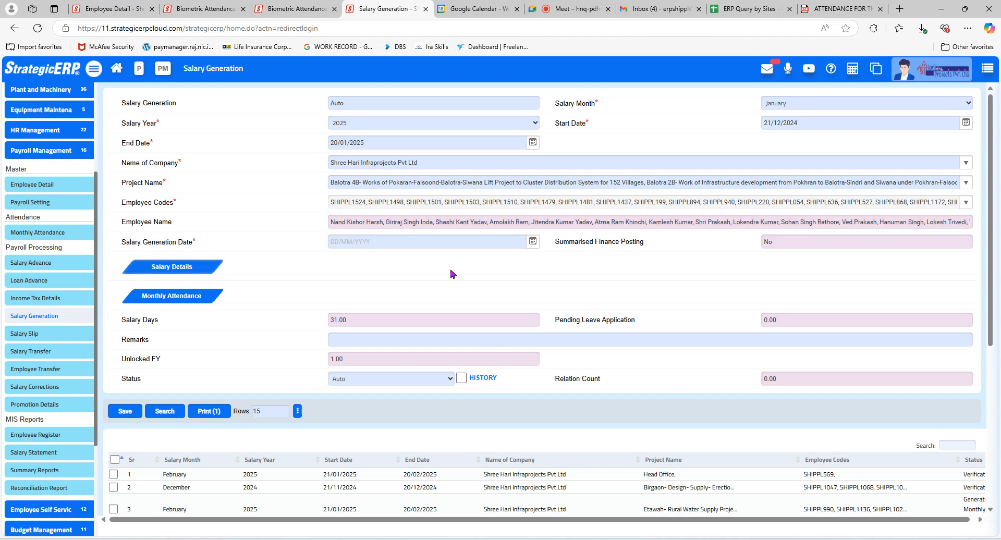
Switch to the second Biometric Attendance page and open the Payroll Management module there
left_click(316, 13)
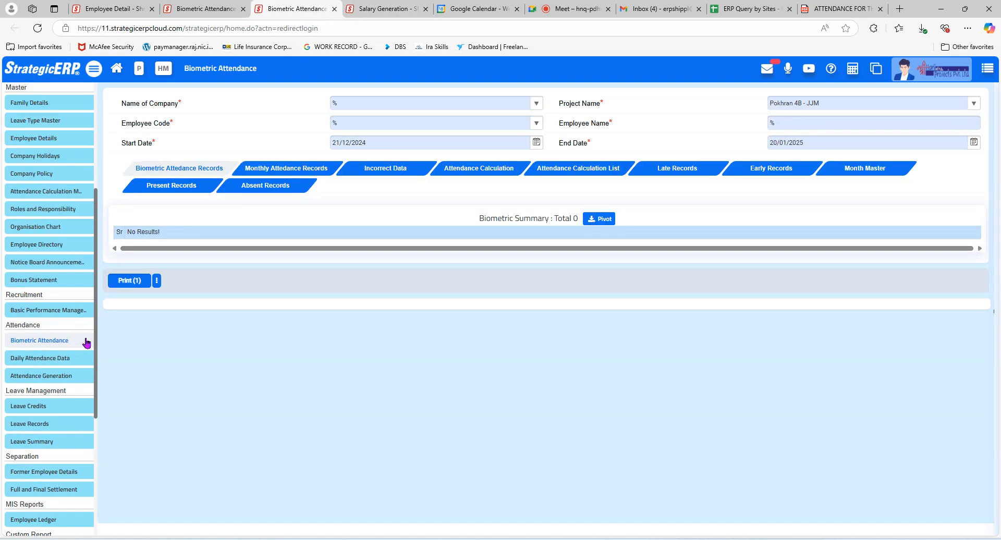
scroll(96, 337, "up", 2)
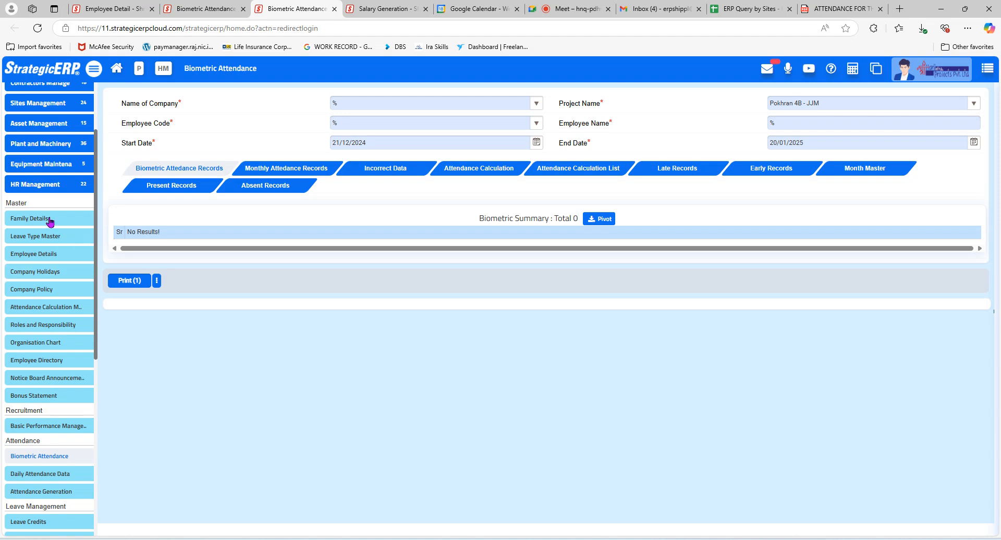
left_click(37, 193)
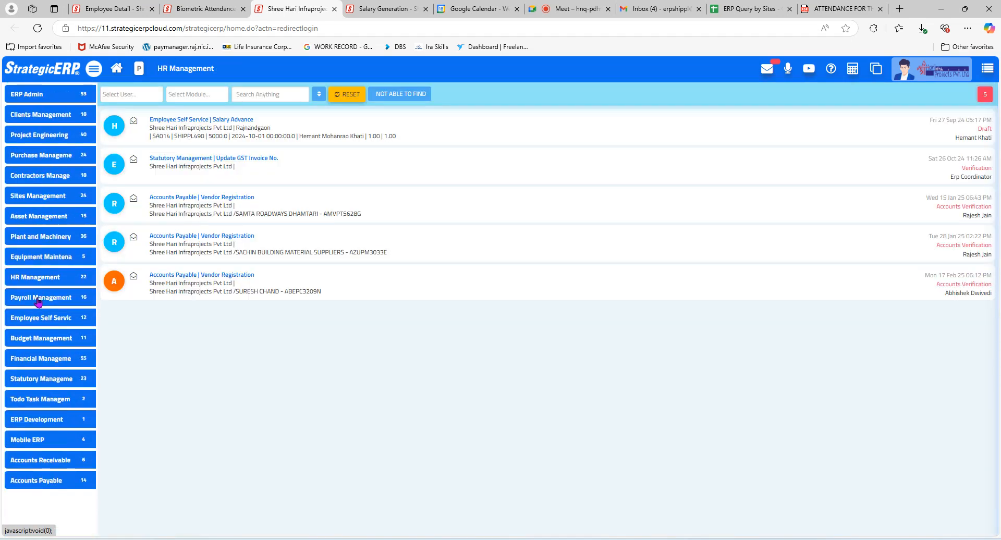
left_click(38, 297)
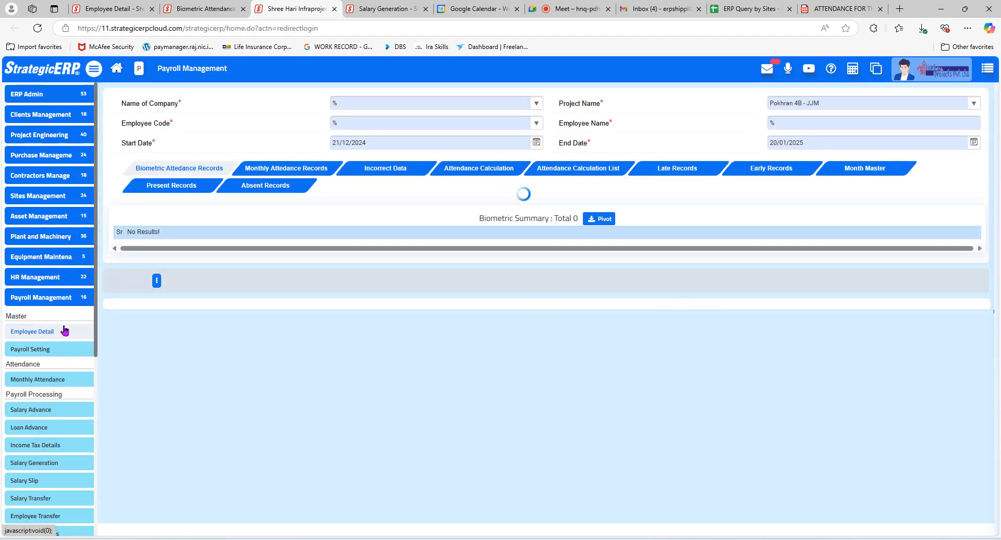
Open the Employee Detail form in Payroll Management and start a lookup by employee name
left_click(40, 334)
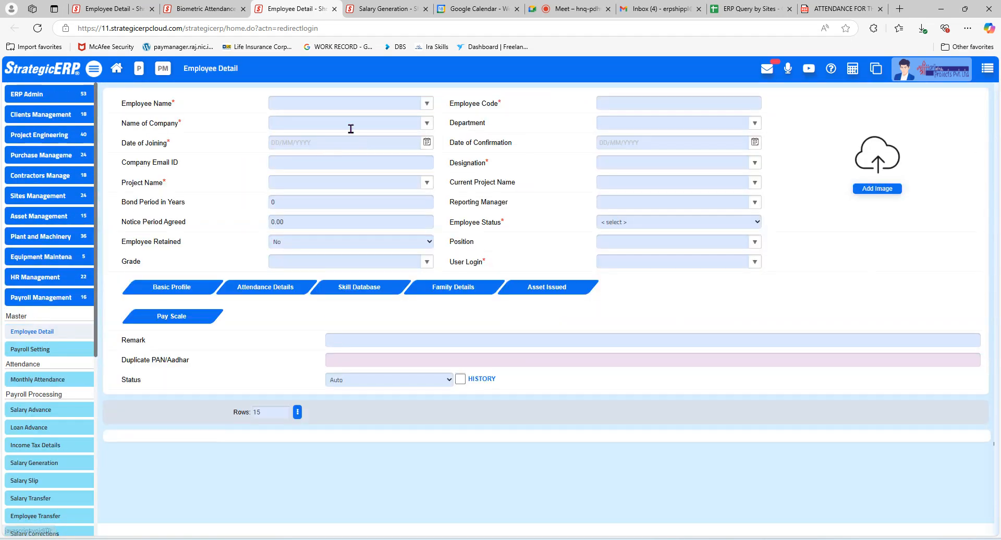
left_click(353, 106)
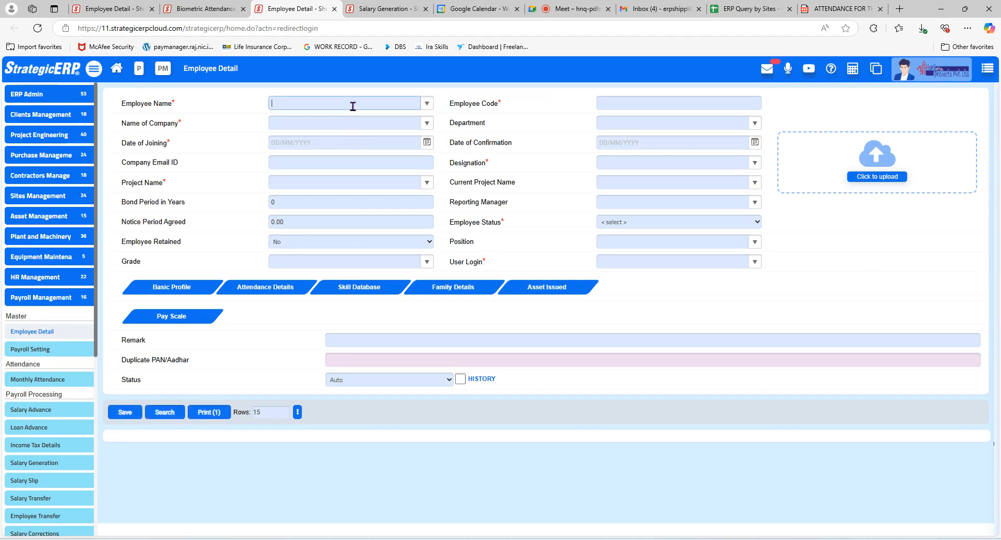
type("ks")
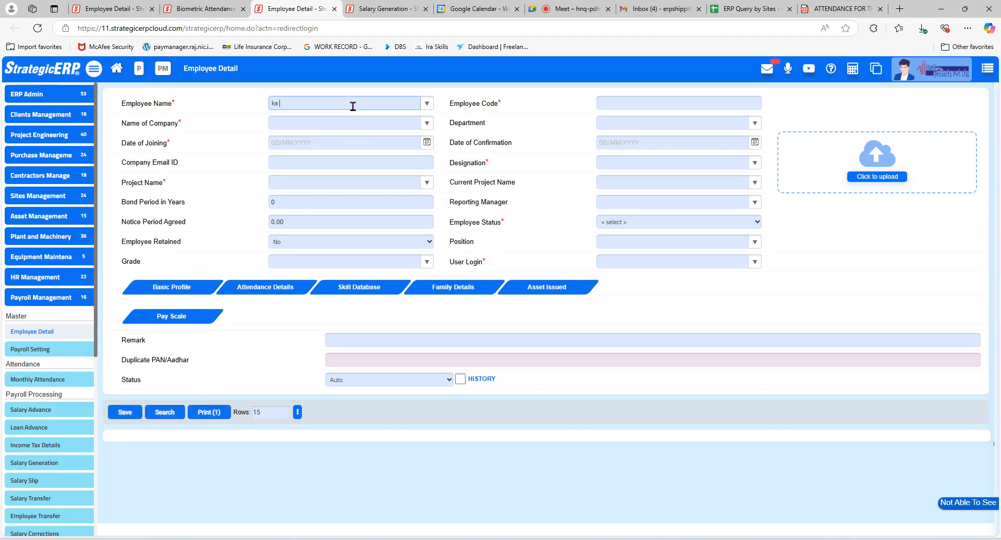
key("BackSpace")
key("BackSpace")
type("gupta")
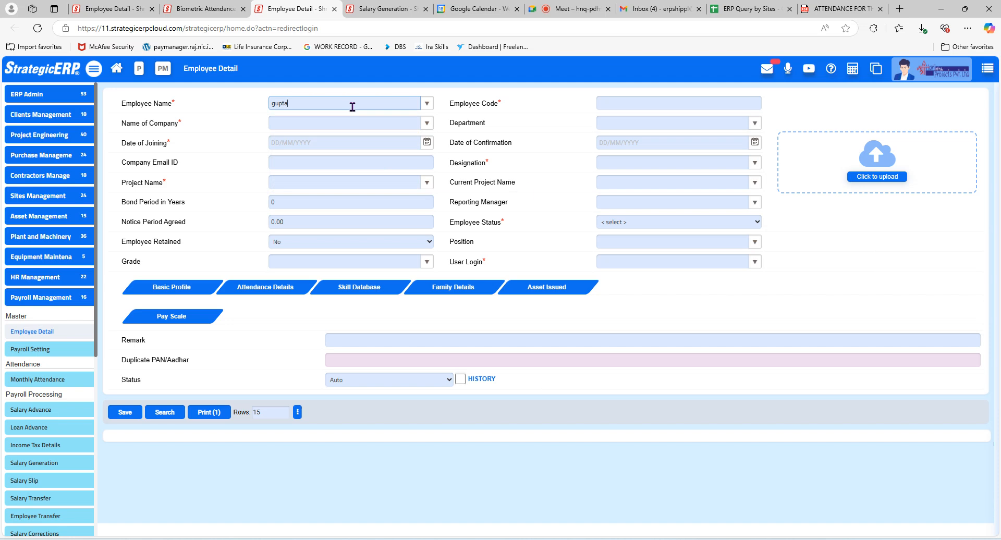
left_click_drag(342, 108, 255, 117)
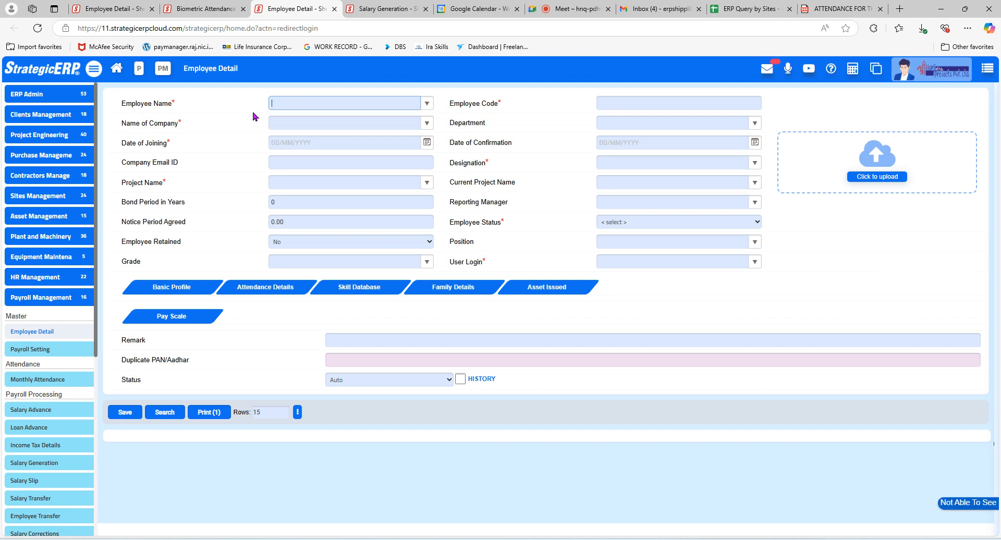
type("bhawa")
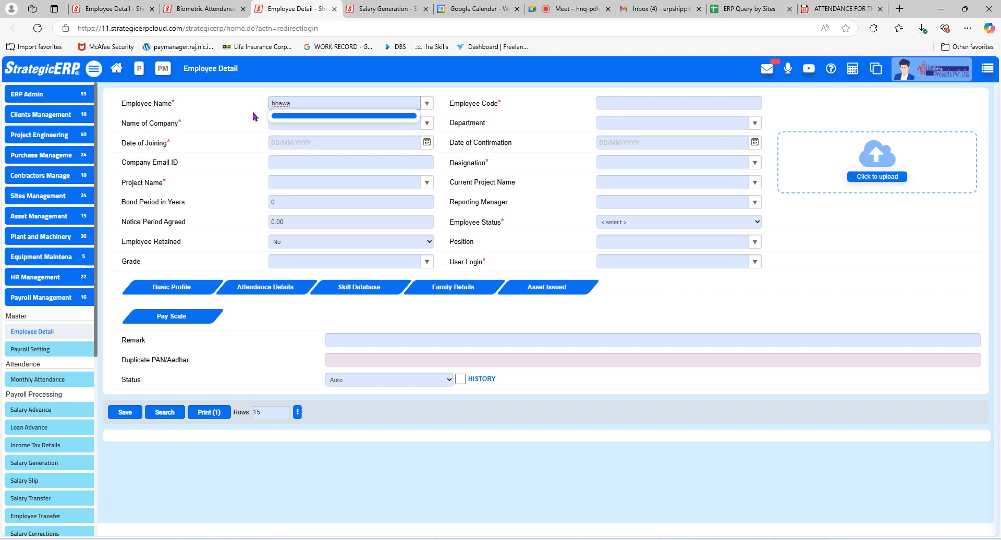
key("BackSpace")
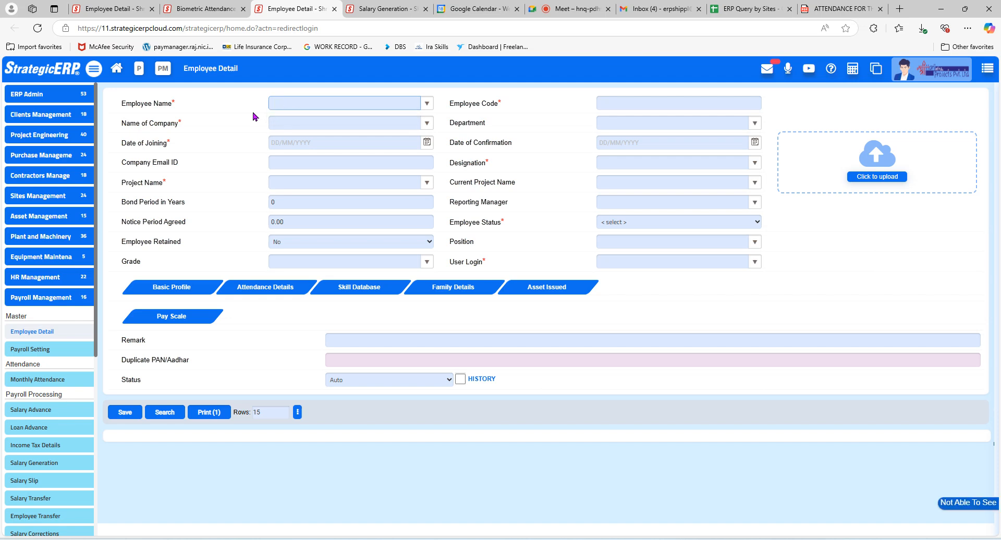
type("aa")
key("BackSpace")
key("BackSpace")
Look up the employee missing from the code list by first name and choose the last matching suggestion
type("k")
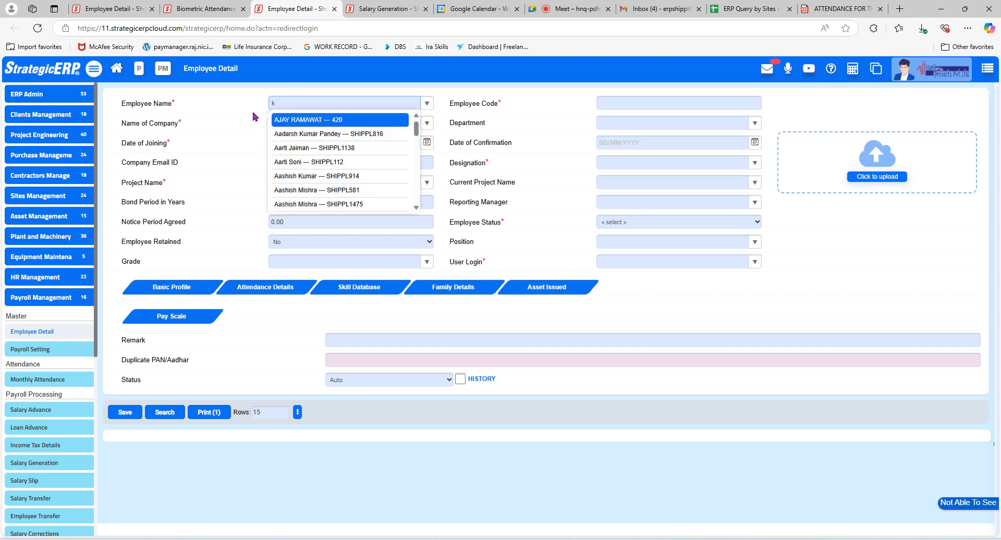
type("un")
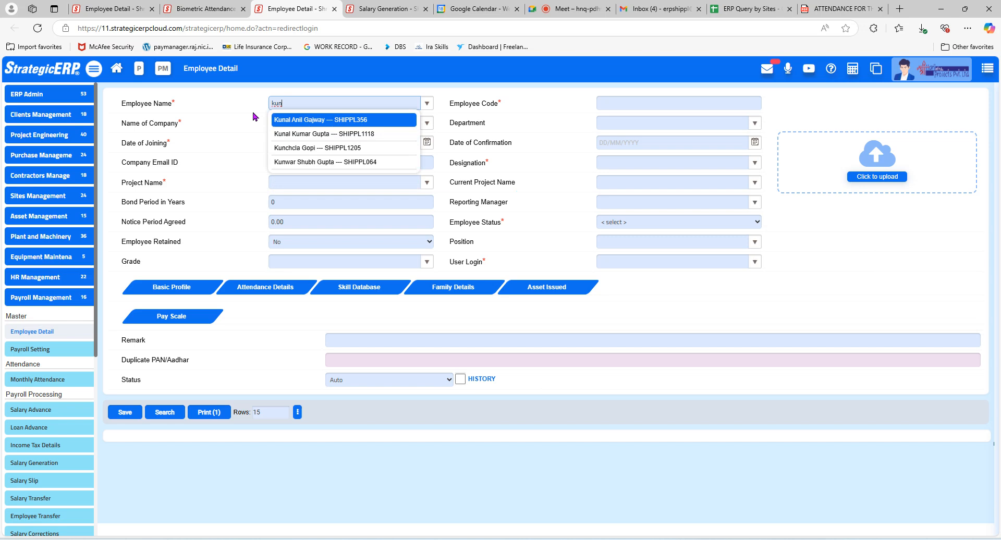
left_click(294, 161)
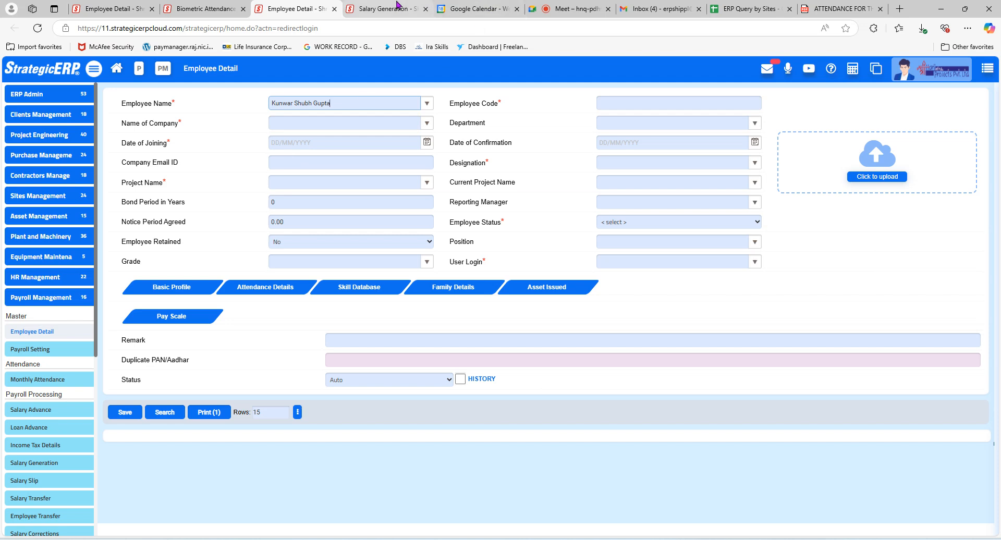
Return to the Salary Generation page, check the selected employee codes, then add the employee at Sr No. 2 and save the selection
left_click(383, 9)
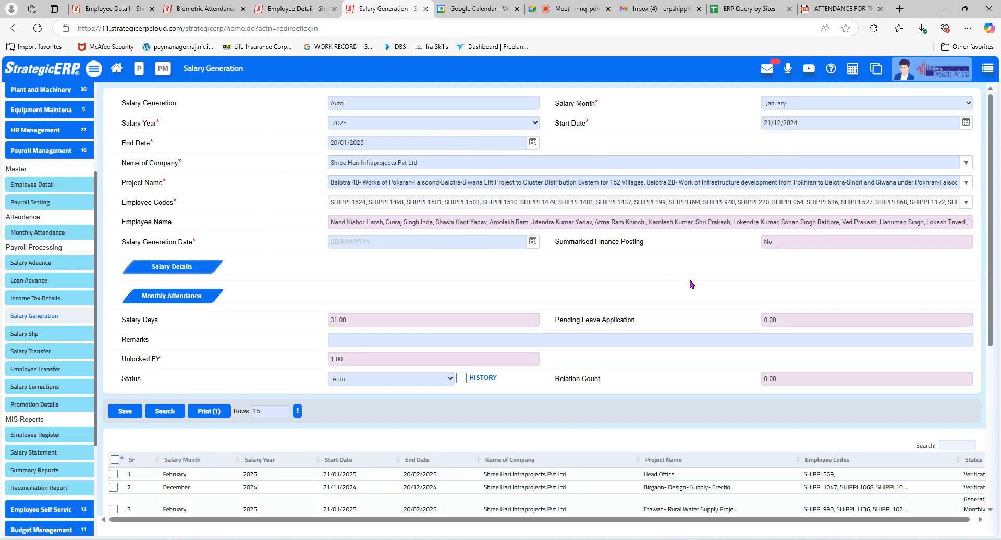
left_click(966, 202)
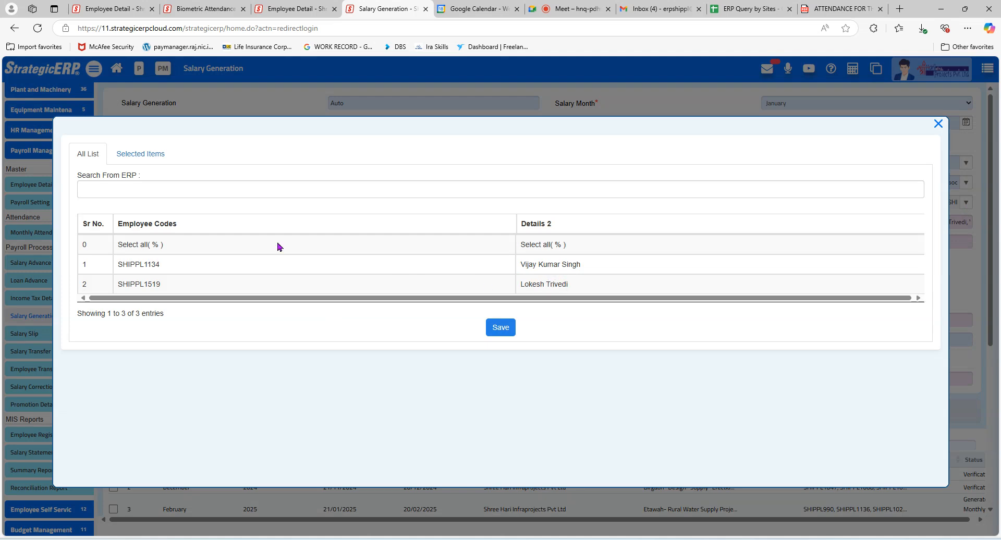
left_click(133, 158)
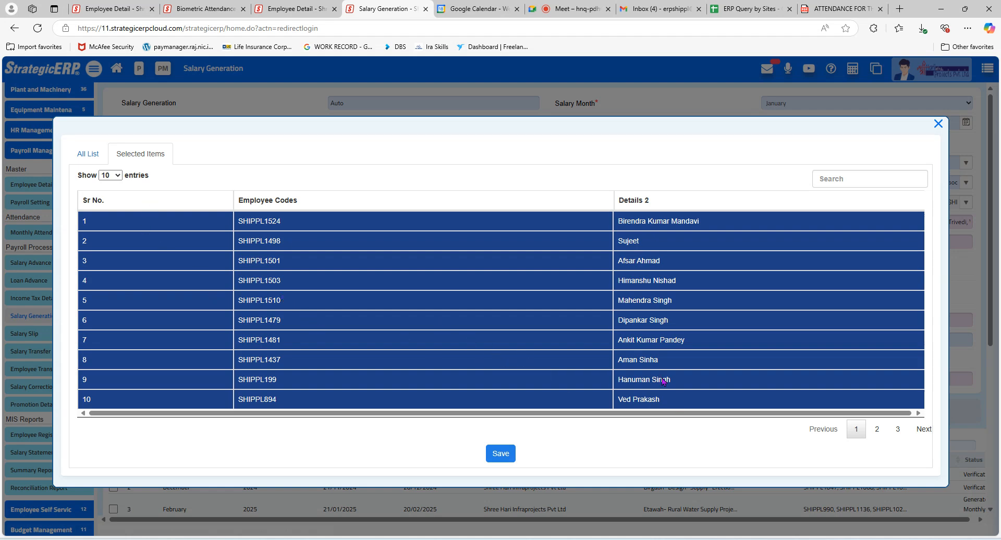
left_click(95, 162)
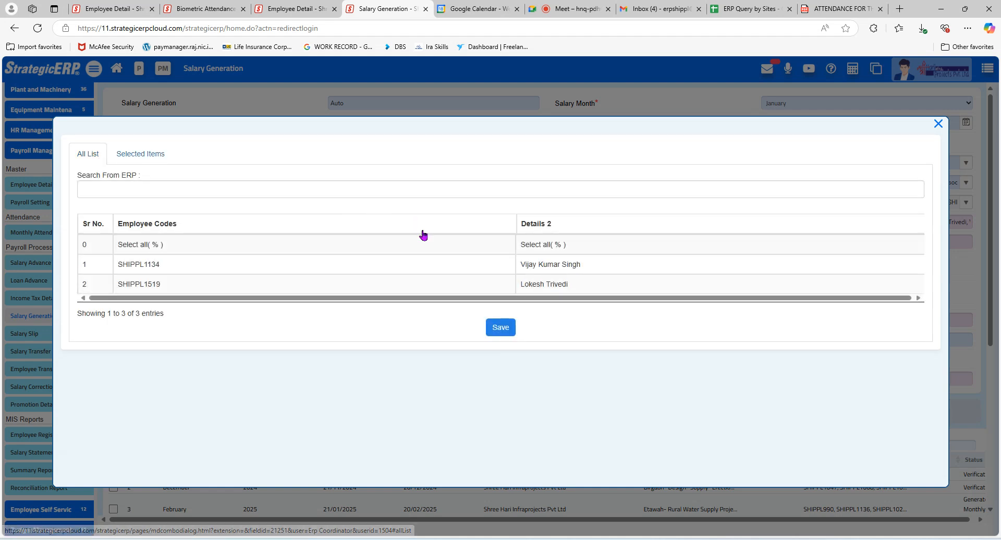
left_click(533, 285)
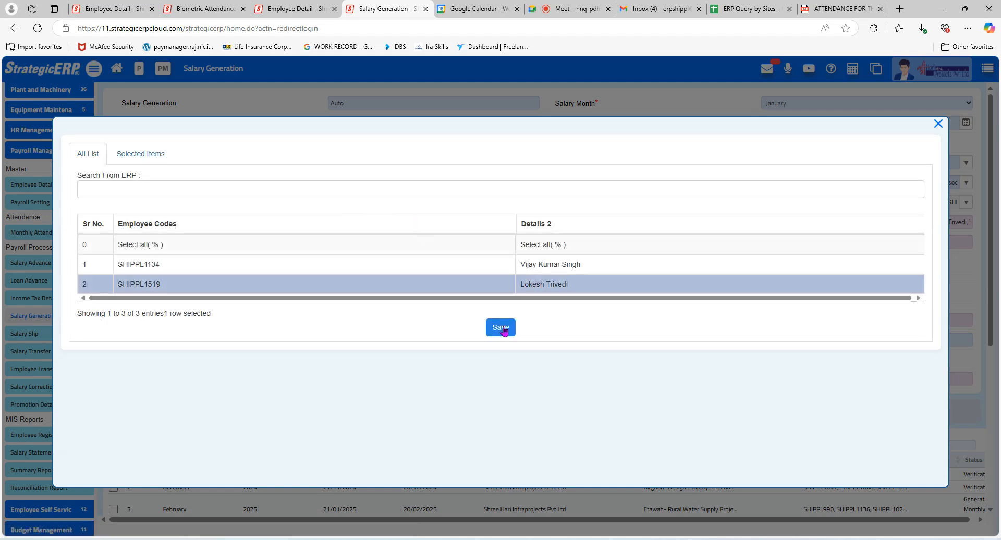
left_click(501, 328)
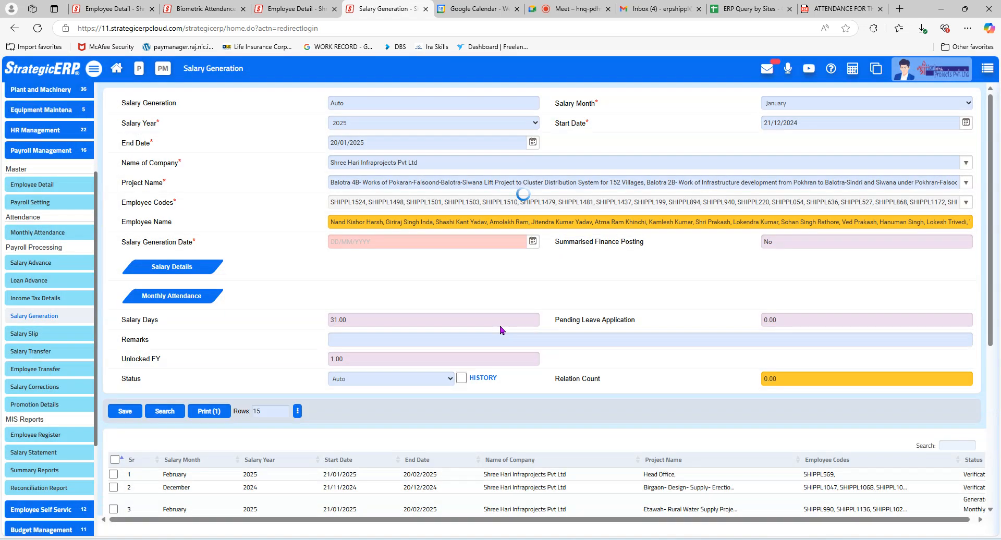
Reselect the employee at Sr No. 2, review all selected employee codes at 50 entries per page, and save the selection
left_click(965, 204)
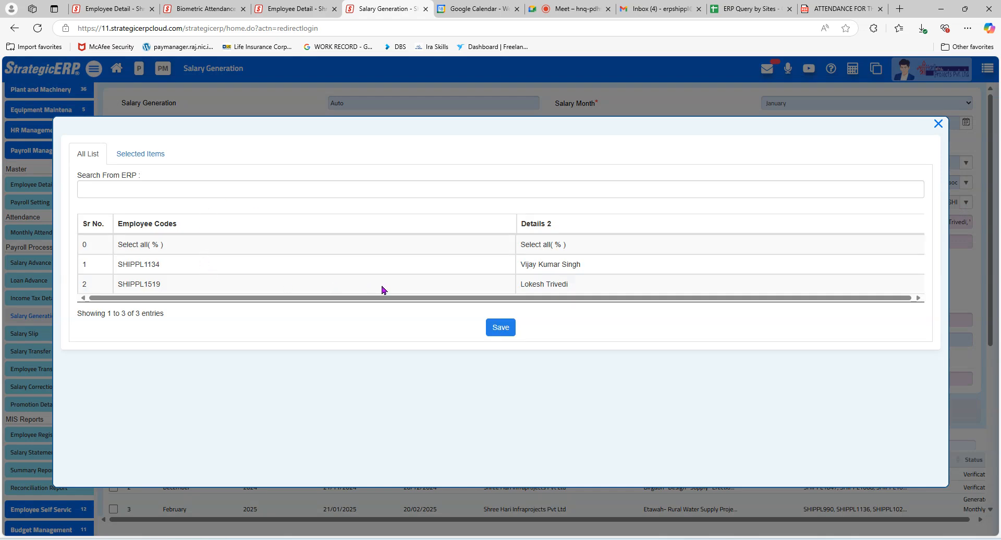
left_click(518, 284)
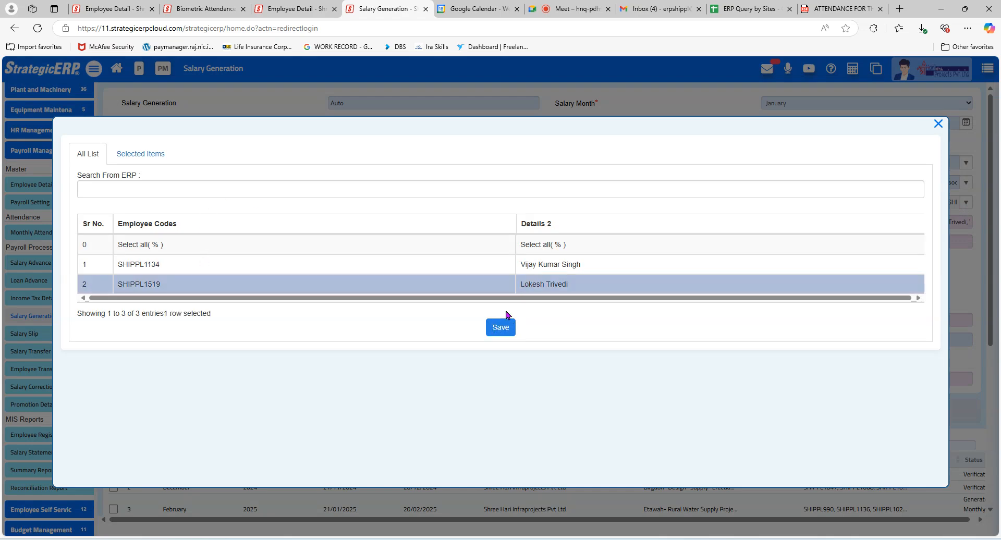
left_click(152, 158)
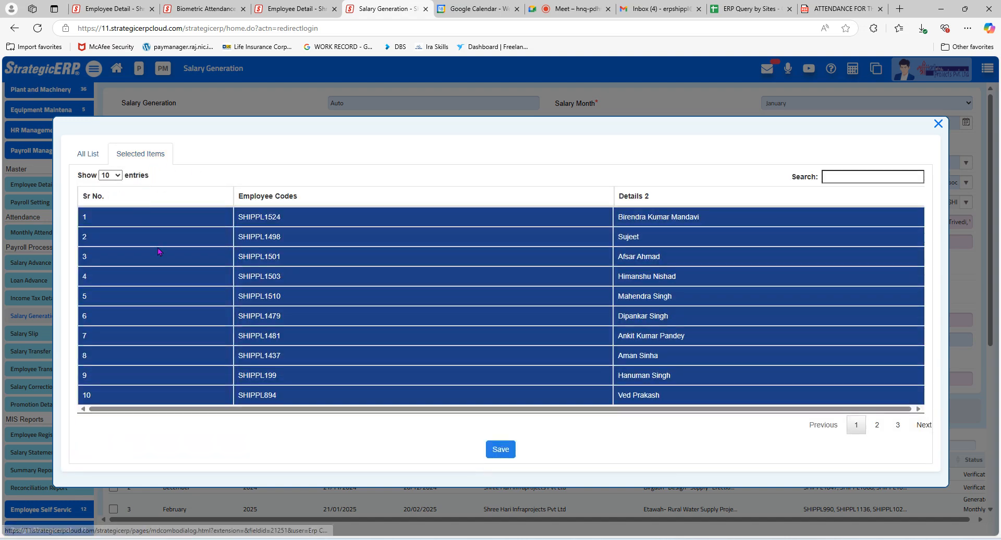
left_click(111, 175)
left_click(111, 215)
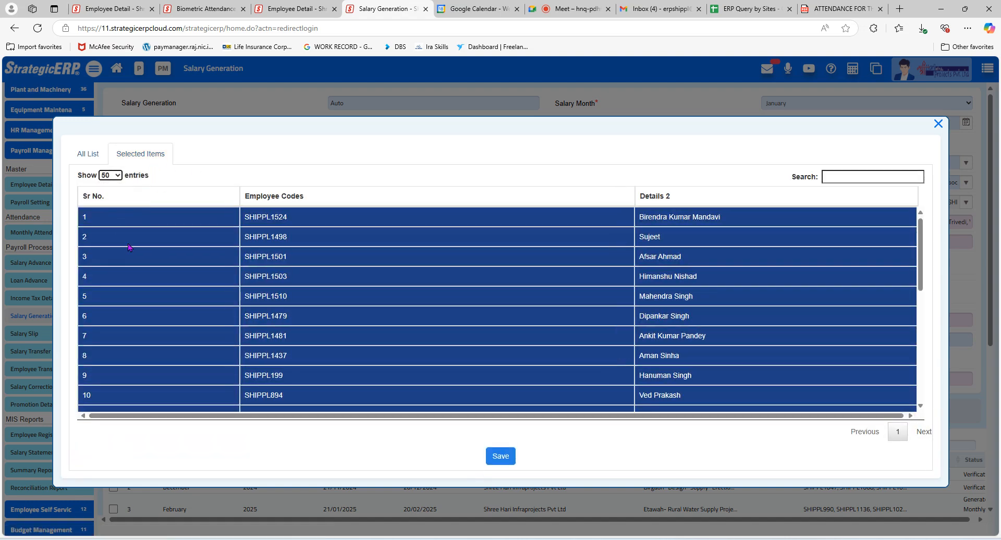
scroll(381, 359, "down", 5)
scroll(380, 358, "down", 2)
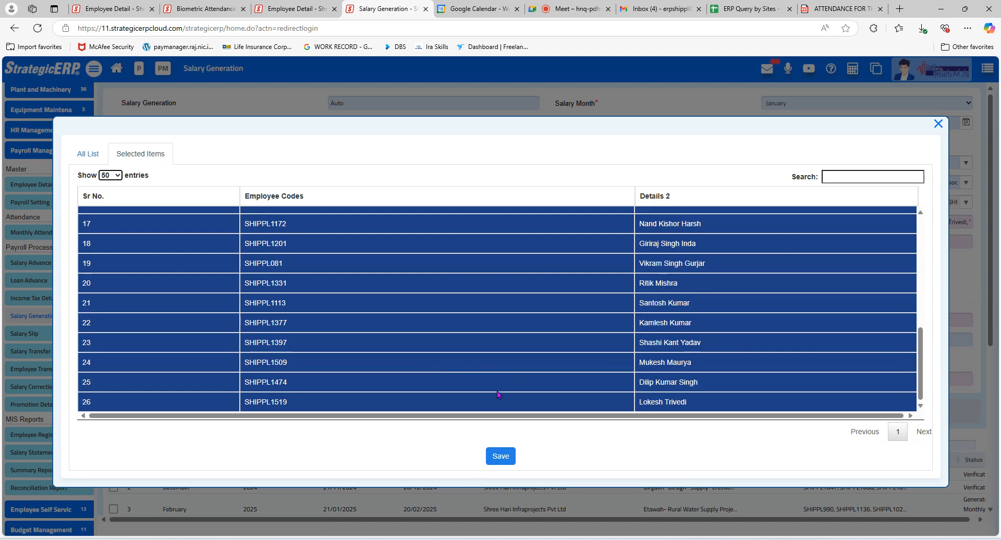
scroll(493, 390, "up", 6)
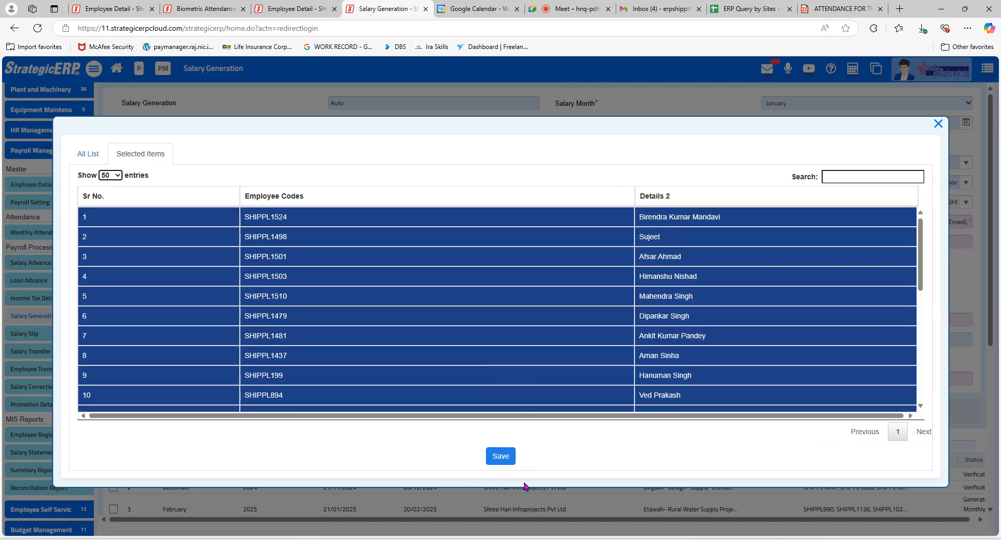
left_click(499, 457)
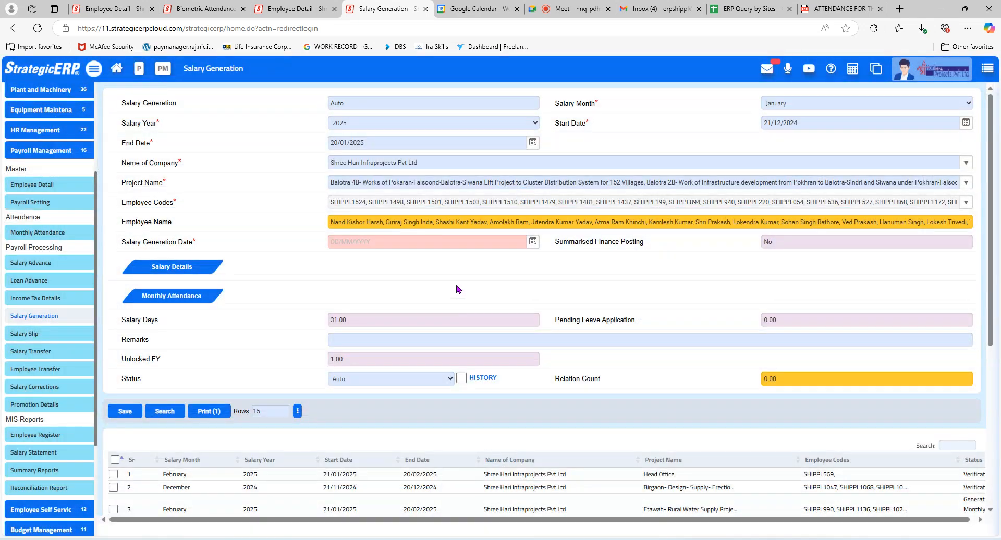
Switch back to the Employee Detail page, search for the chosen employee, and open the matching record to check the assigned project
left_click(309, 6)
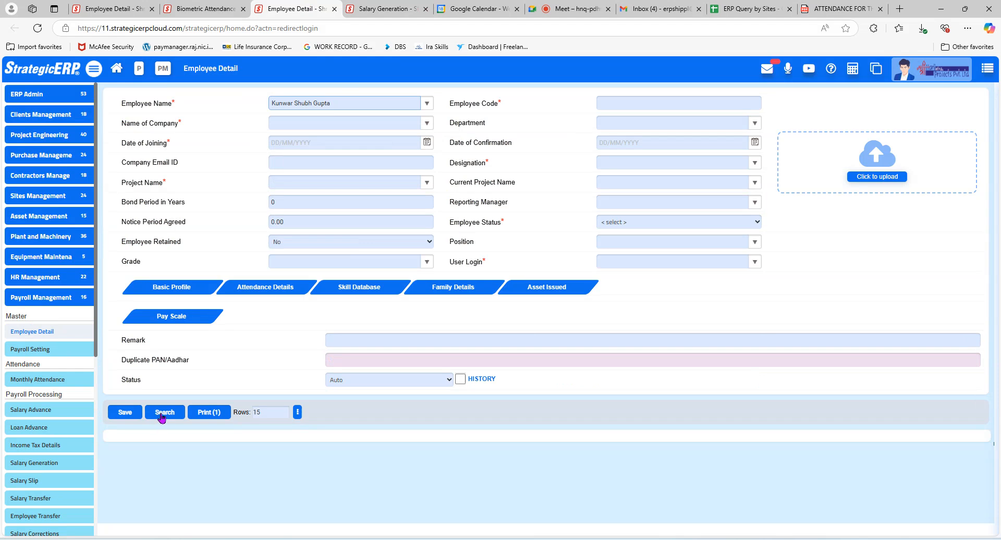
left_click_drag(348, 102, 232, 122)
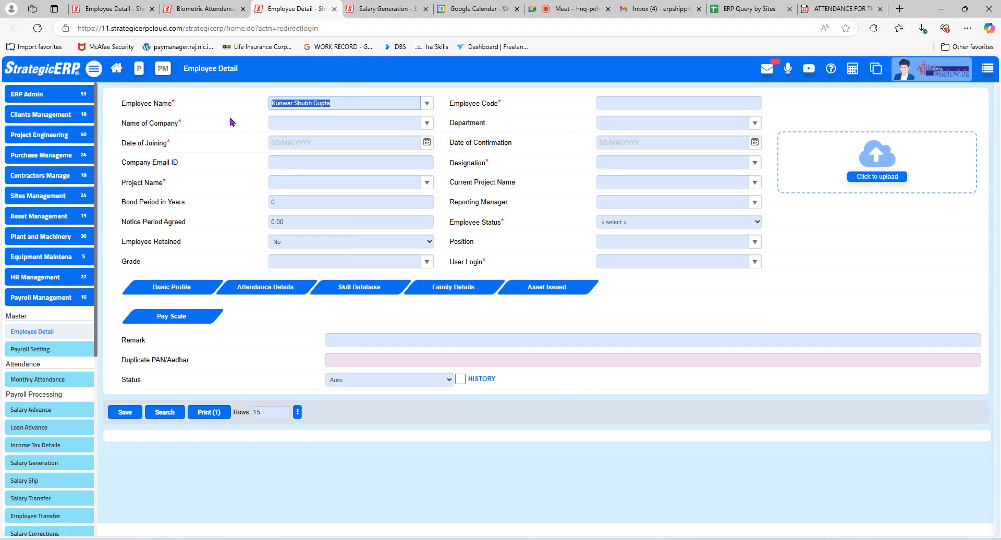
left_click(167, 411)
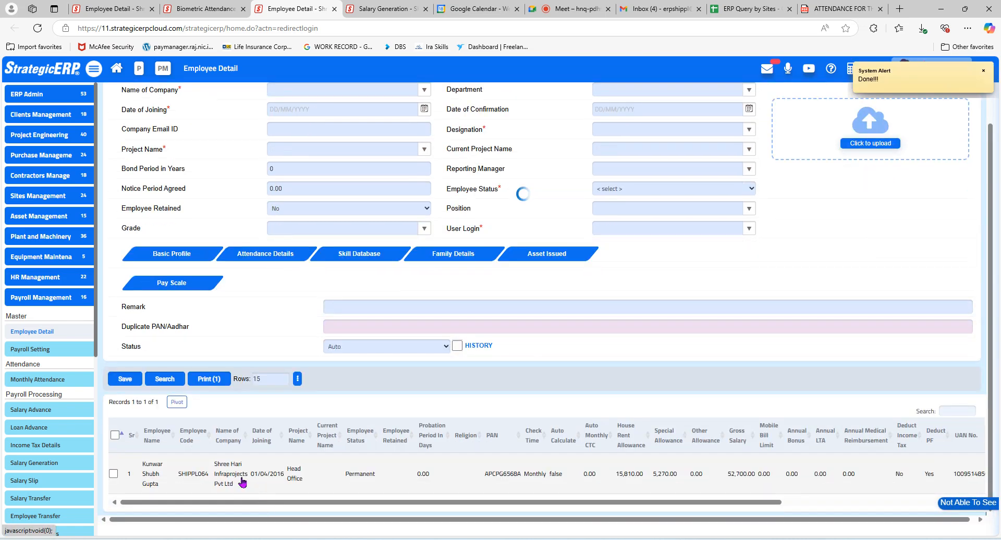
left_click(241, 479)
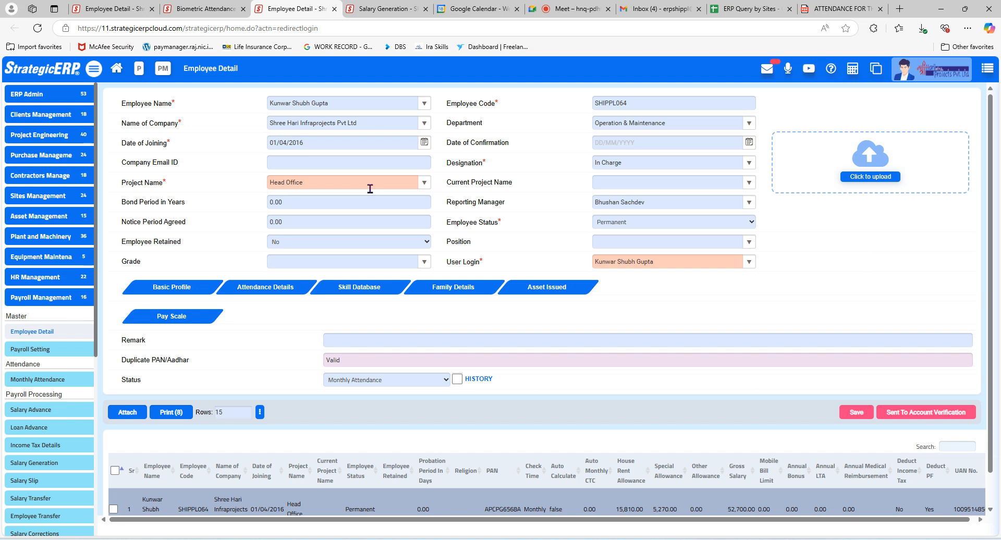
Start a blank Employee Detail form, look up the next missing employee's code by name, and clear the name field
left_click(62, 336)
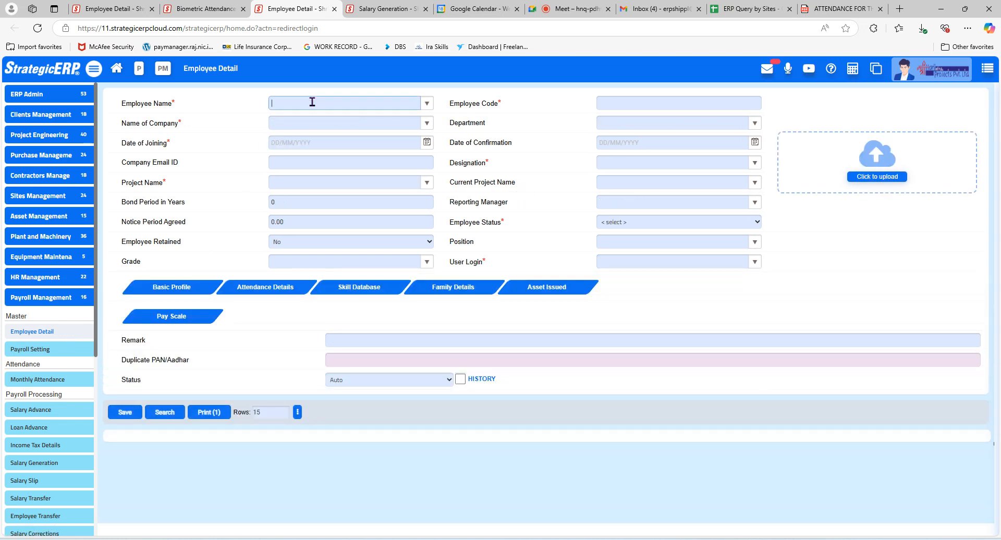
type("moni")
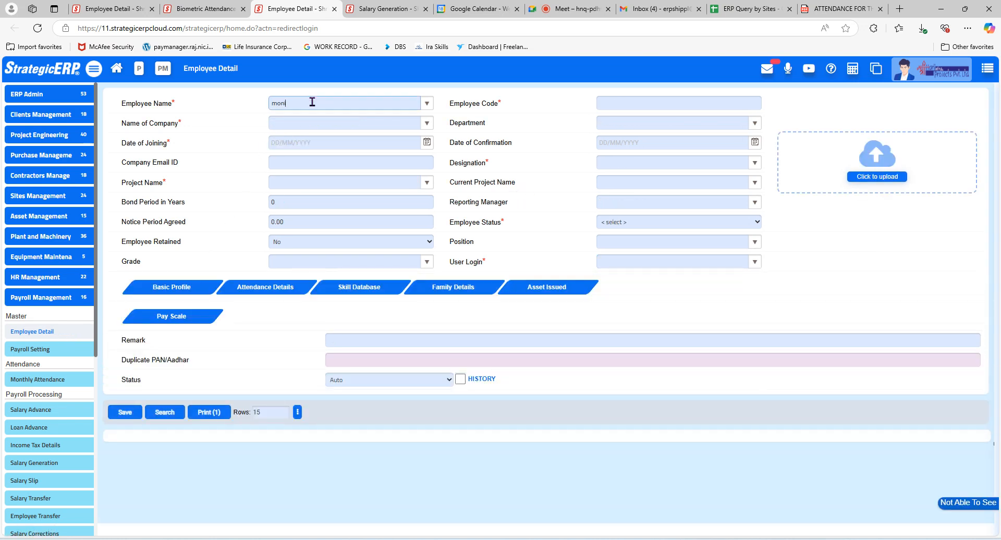
left_click(304, 124)
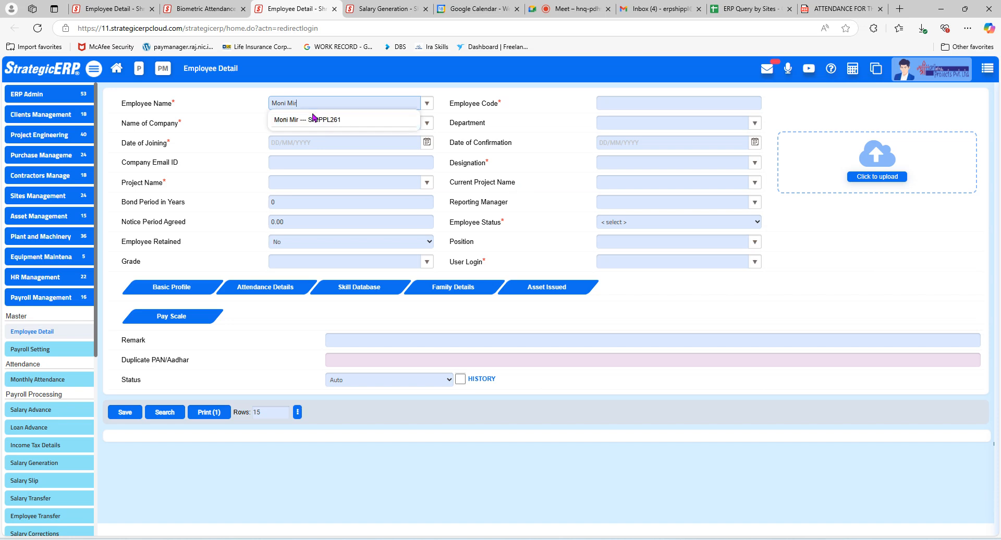
left_click(326, 122)
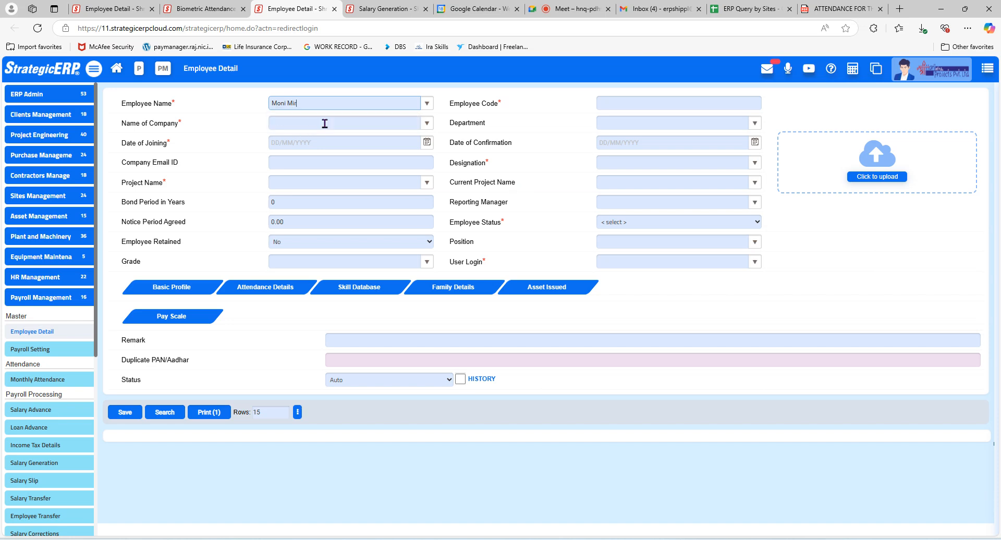
left_click(611, 103)
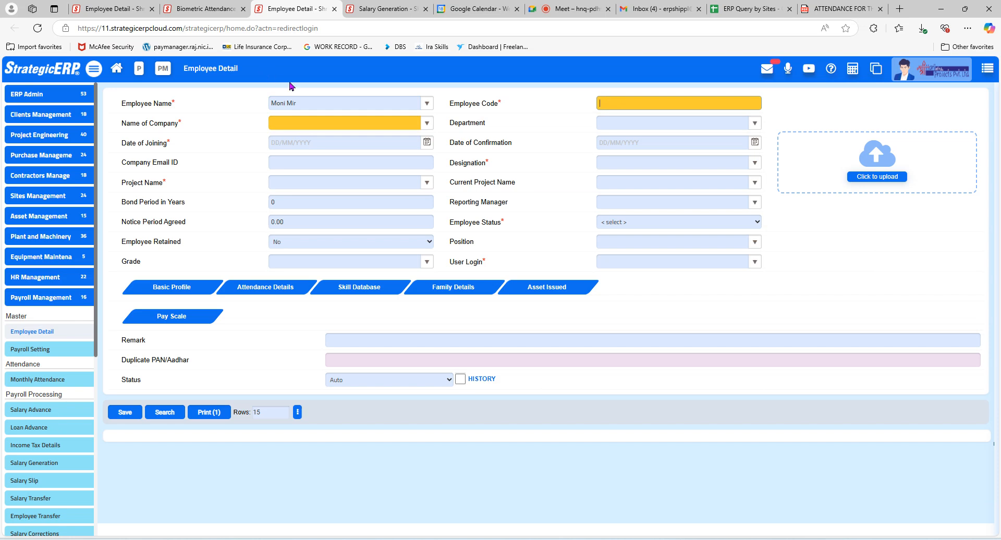
left_click_drag(319, 99, 196, 110)
key("BackSpace")
Load that employee's record by entering the employee code and choosing the match, to check the assigned project
key("Tab")
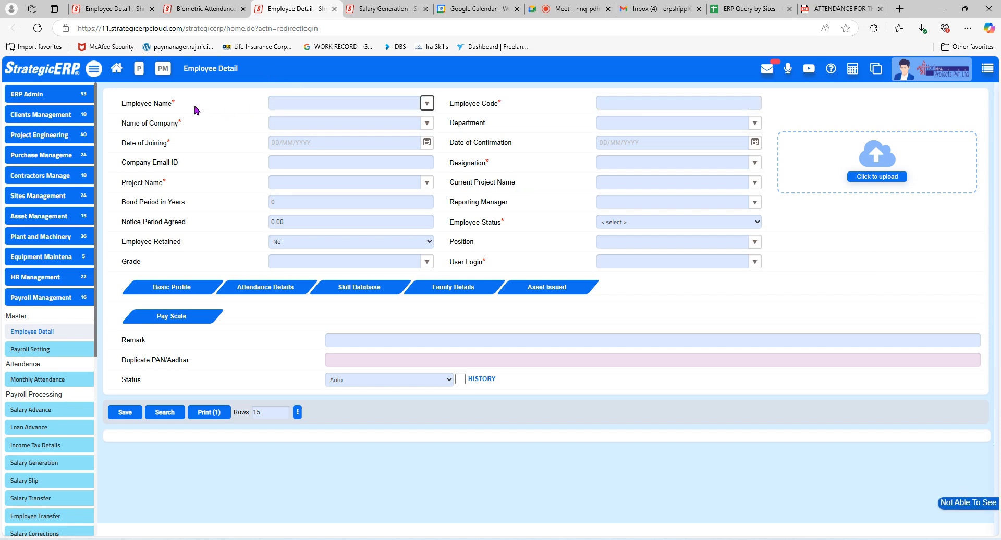
key("Tab")
type("ship")
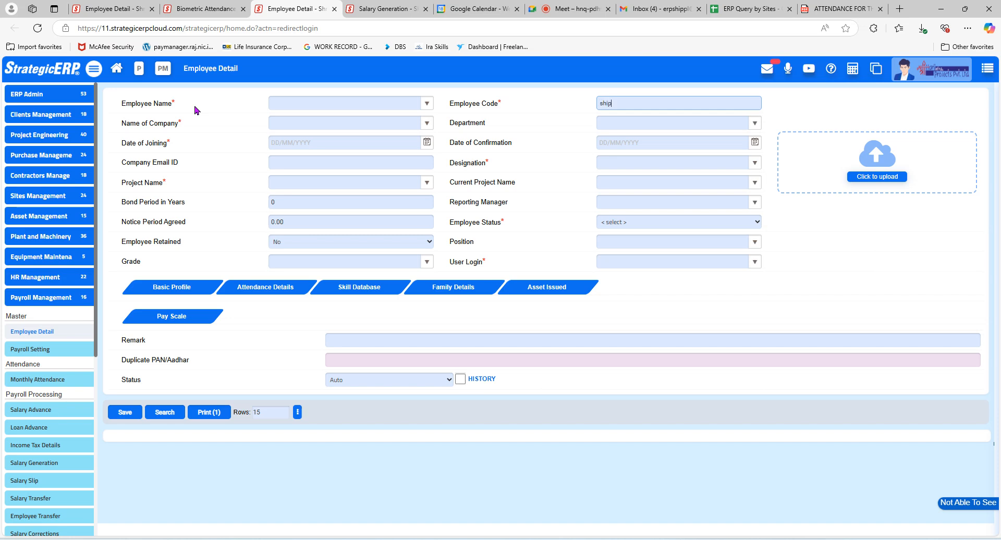
type("pl261")
left_click(616, 124)
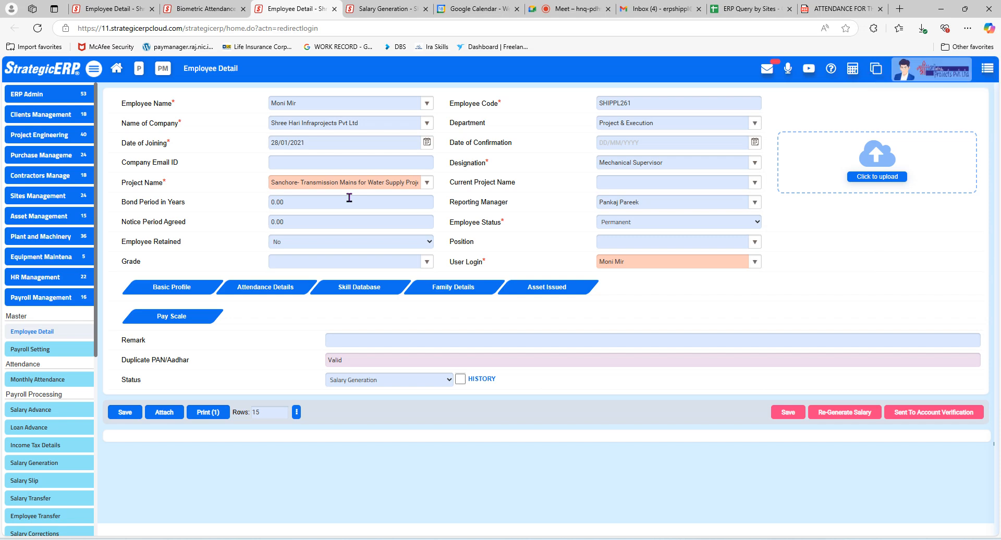
Start a blank Employee Detail form, search for the employee at Sl. No. 21 of the attendance sheet, and open the record to check the project
left_click(39, 334)
left_click(286, 104)
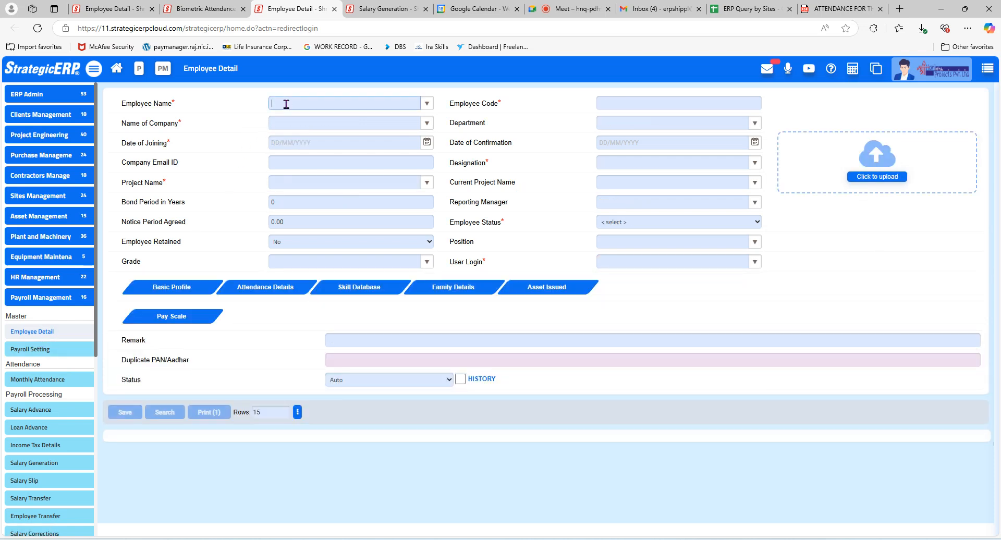
type("uttam ku")
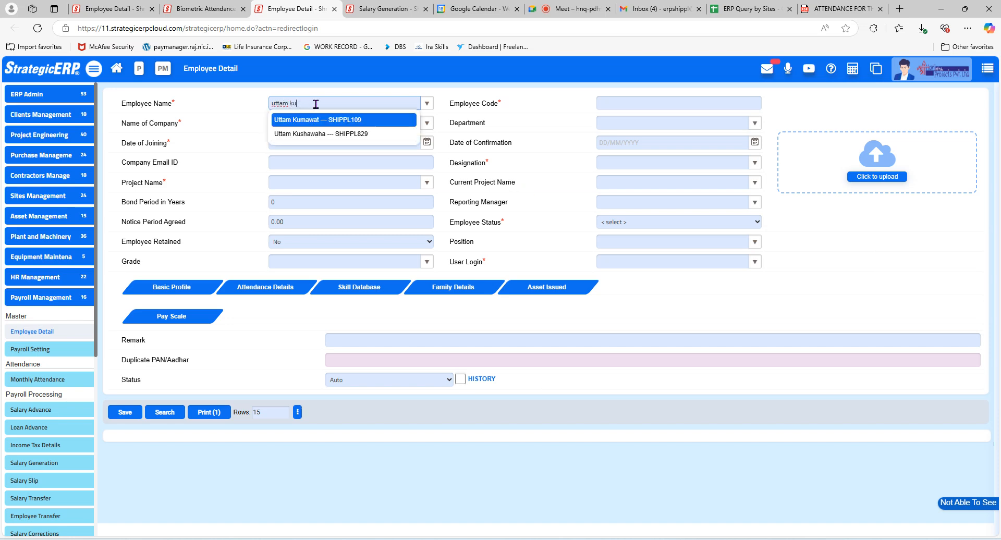
left_click(351, 121)
left_click(166, 415)
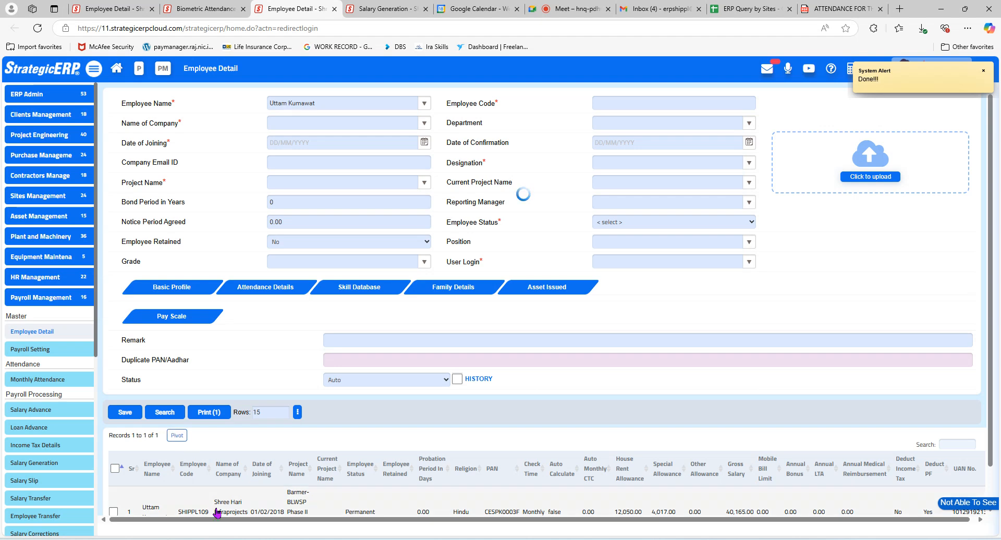
left_click(227, 508)
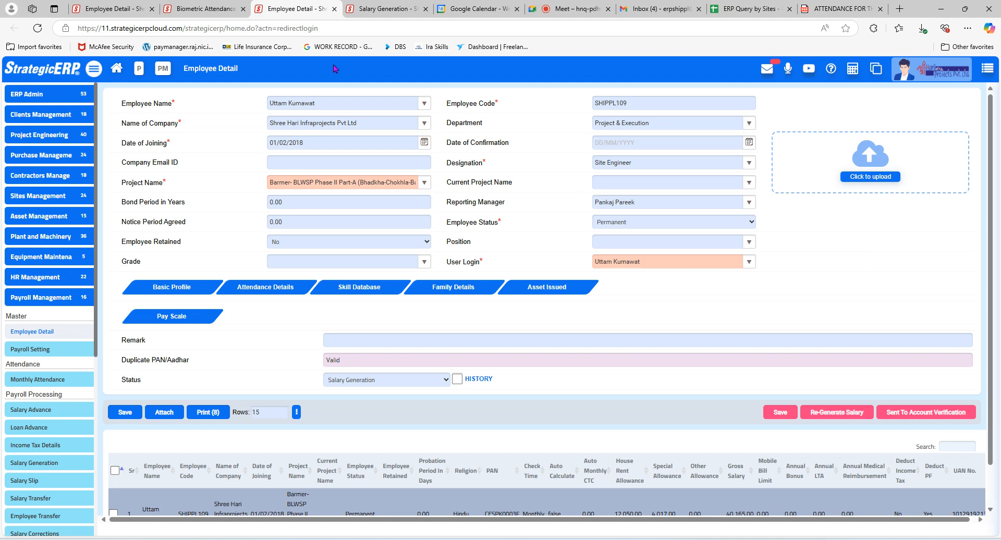
Find the employee at Sl. No. 19 of the attendance sheet in a fresh Employee Detail form and open the record to check the assigned project
left_click(369, 9)
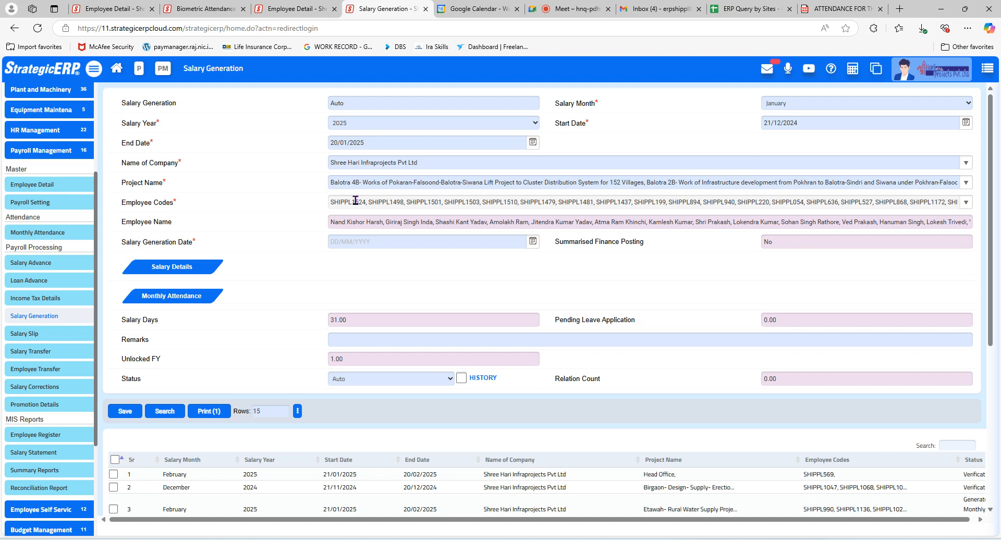
left_click(296, 10)
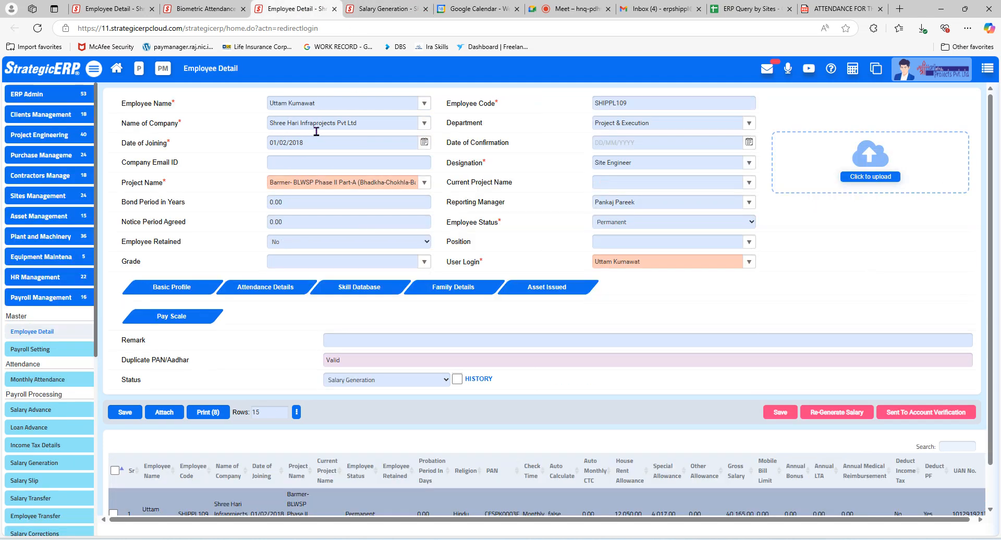
left_click(30, 336)
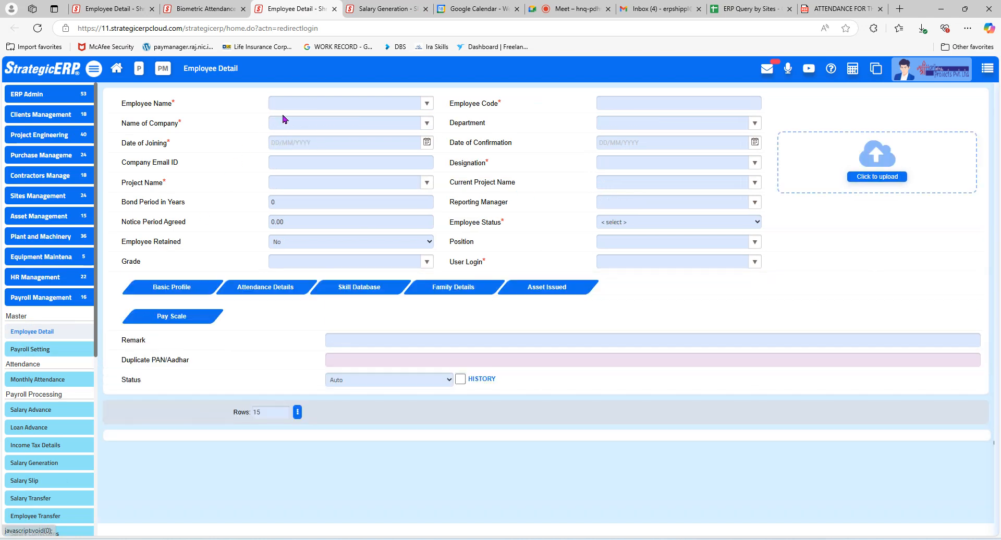
type("bha")
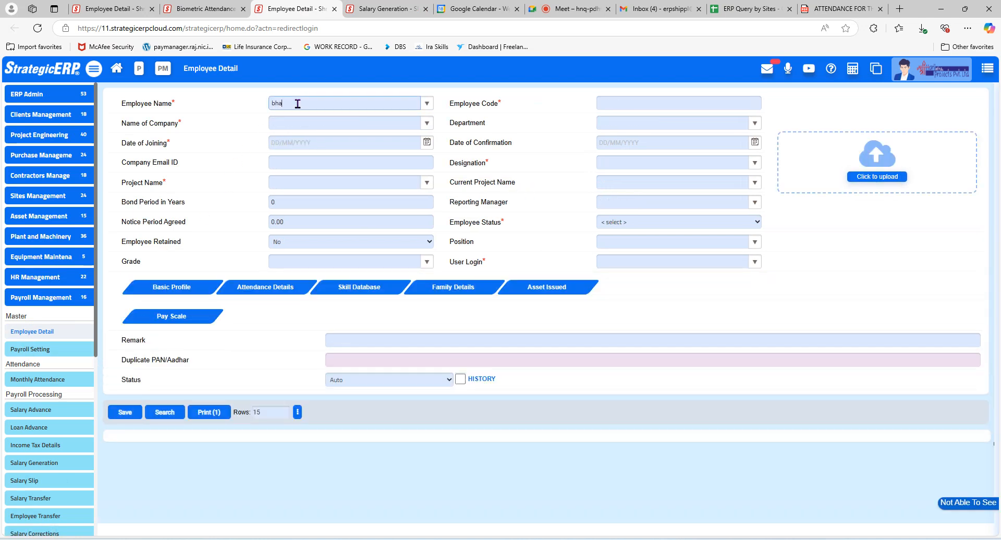
type("nw")
left_click(304, 117)
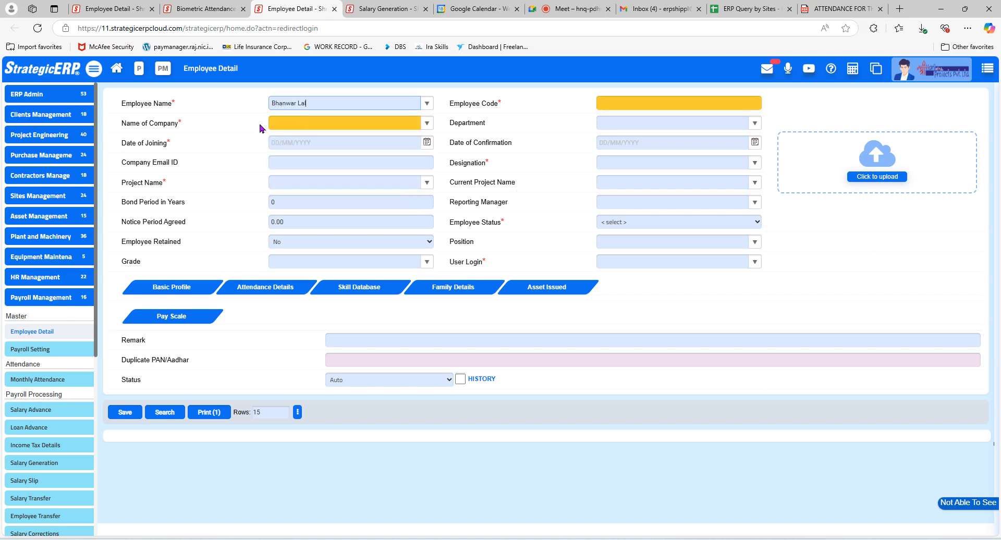
left_click(164, 412)
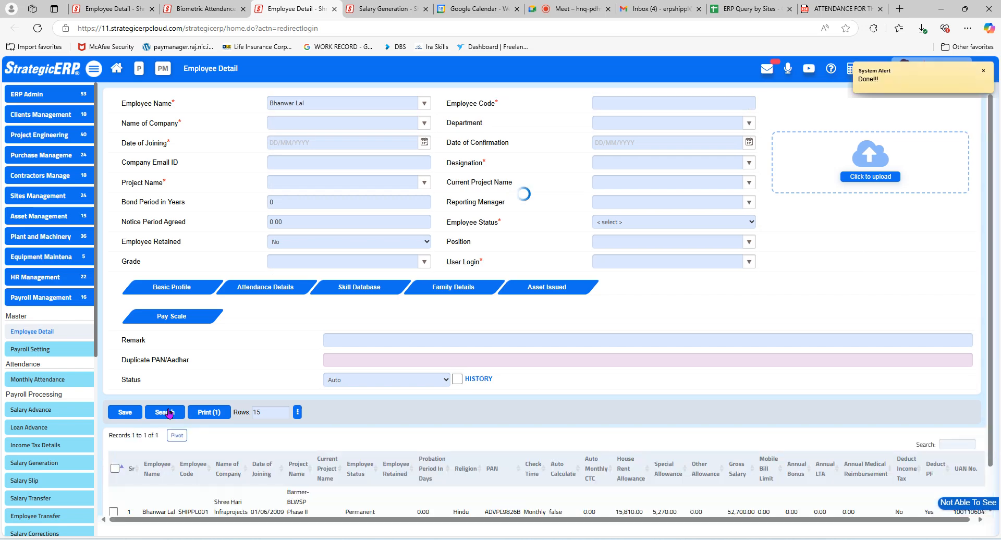
left_click(240, 503)
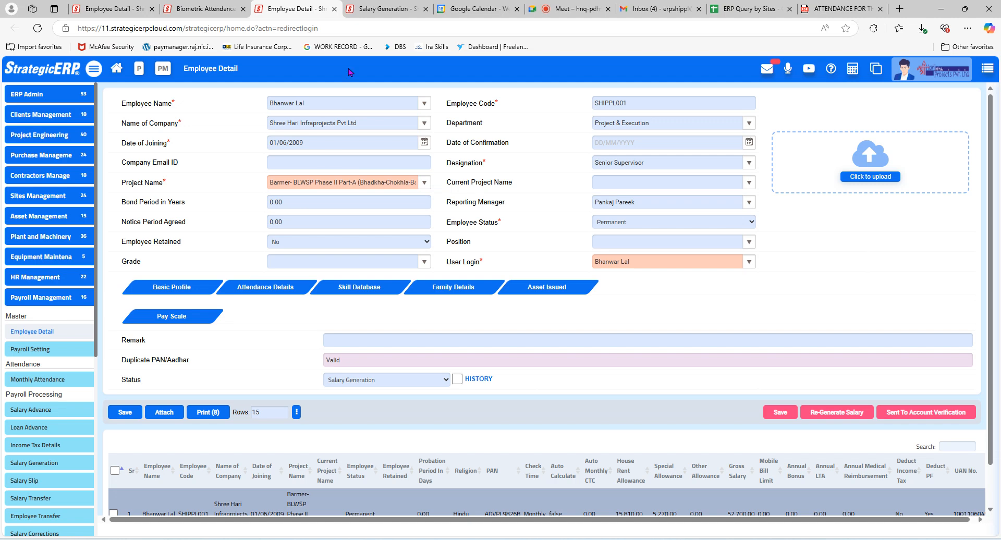
Consult the attendance sheet, return to the Salary Generation form, and set the salary generation date to 20/01/2025
left_click(375, 8)
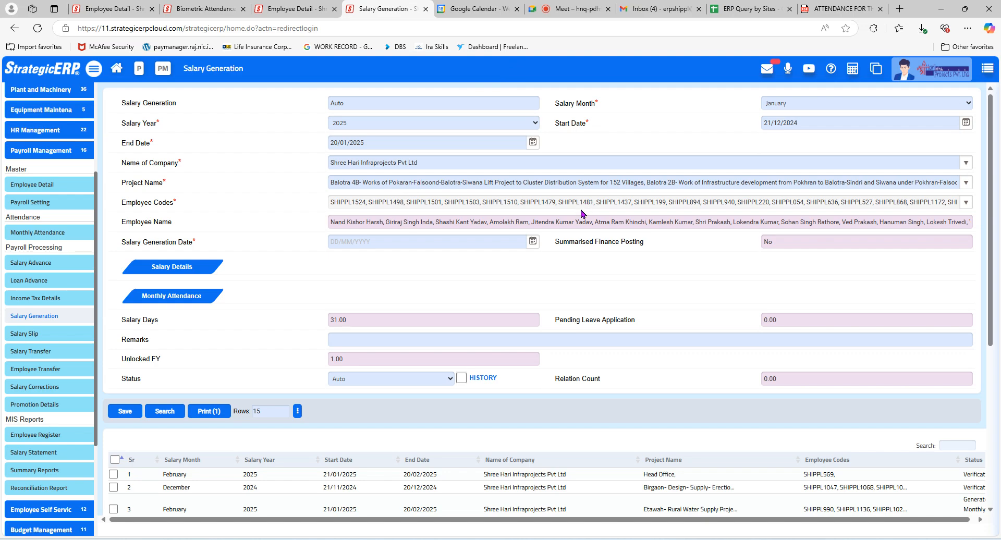
left_click(839, 8)
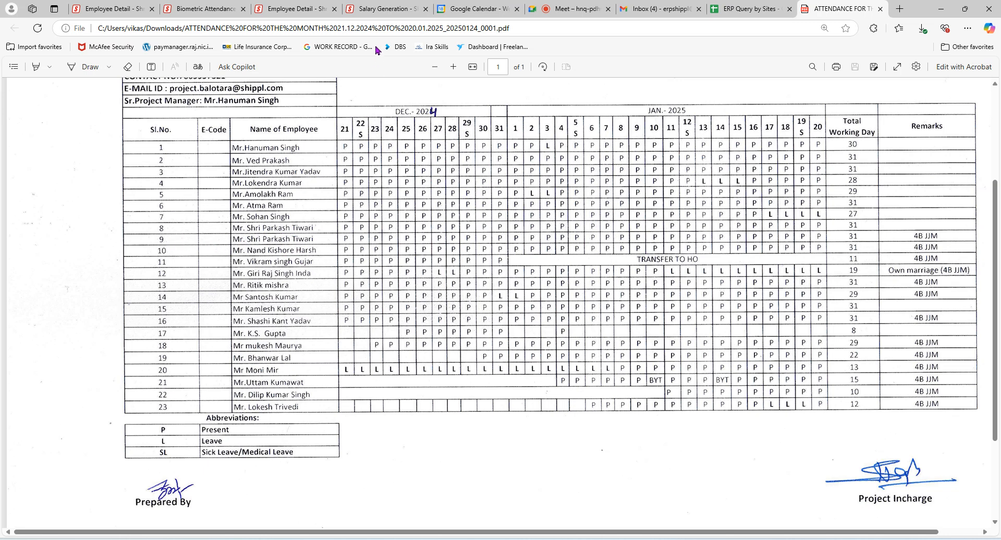
left_click(387, 13)
left_click(390, 240)
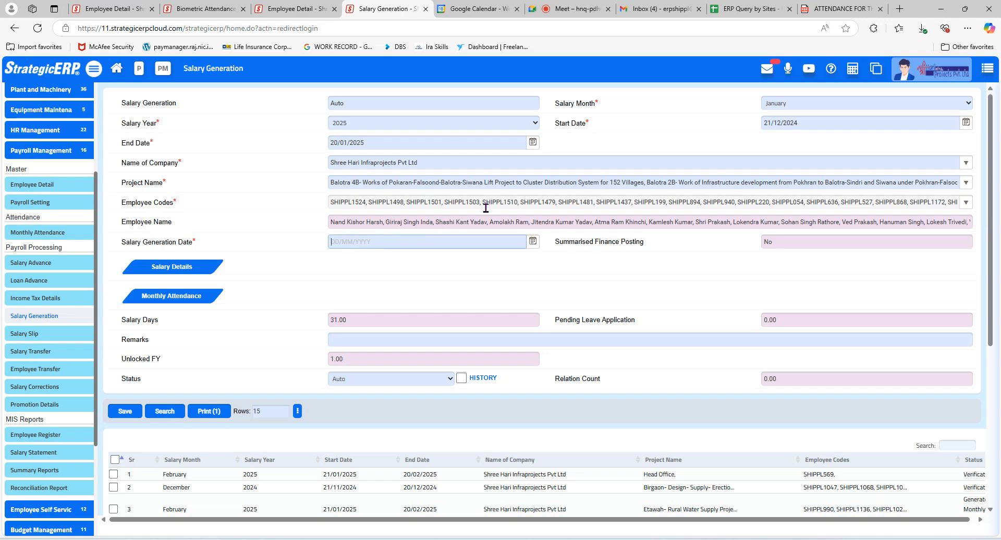
scroll(402, 396, "down", 3)
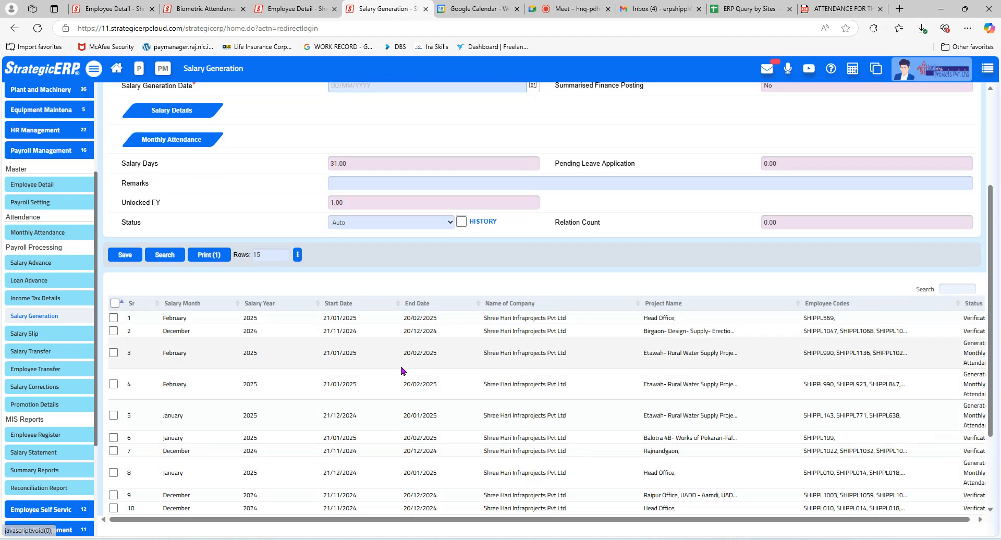
scroll(409, 452, "up", 3)
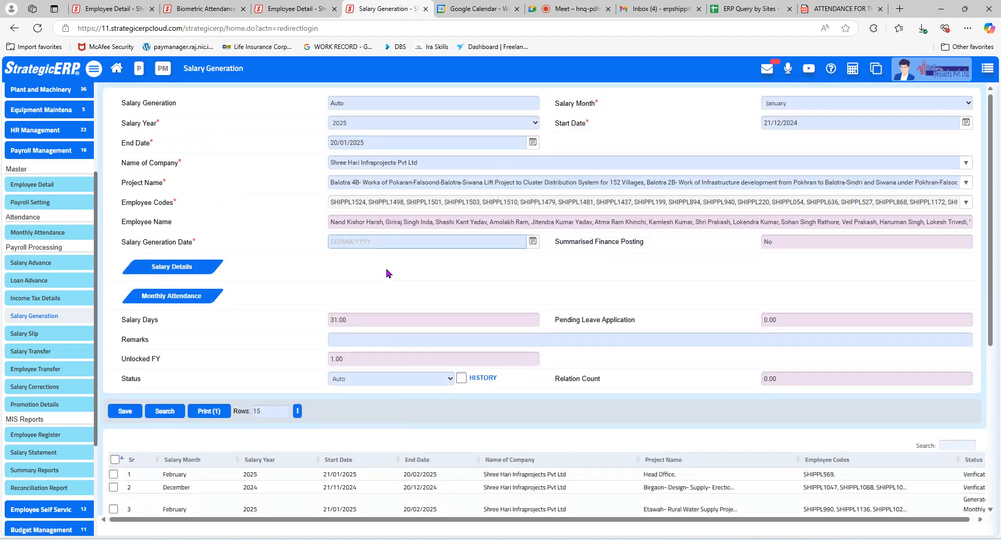
type("20/")
type("01/2025")
left_click(402, 266)
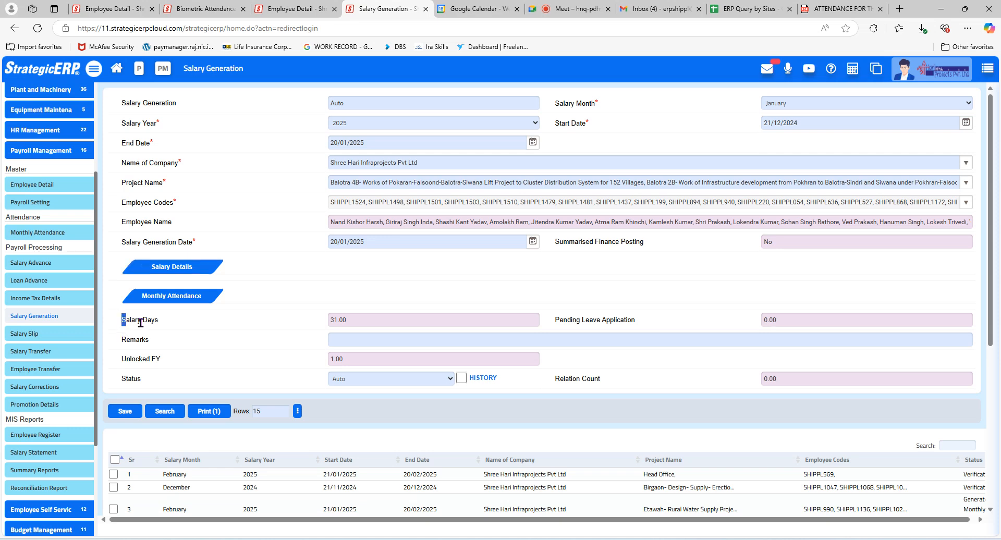
Check the salary days and save the January 2025 salary generation record, accepting the pending monthly attendance warning
left_click_drag(121, 316, 162, 325)
left_click_drag(372, 322, 287, 315)
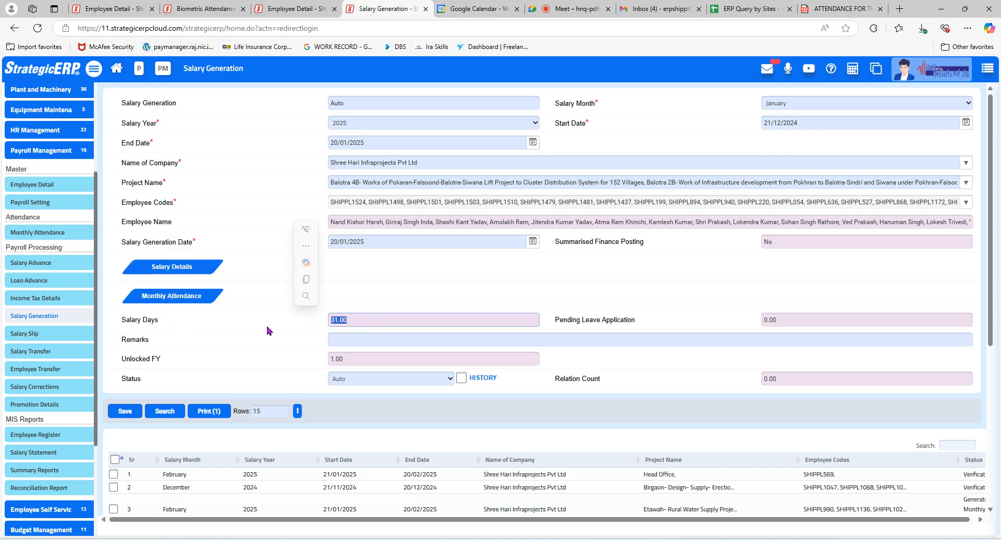
left_click(267, 330)
left_click(124, 411)
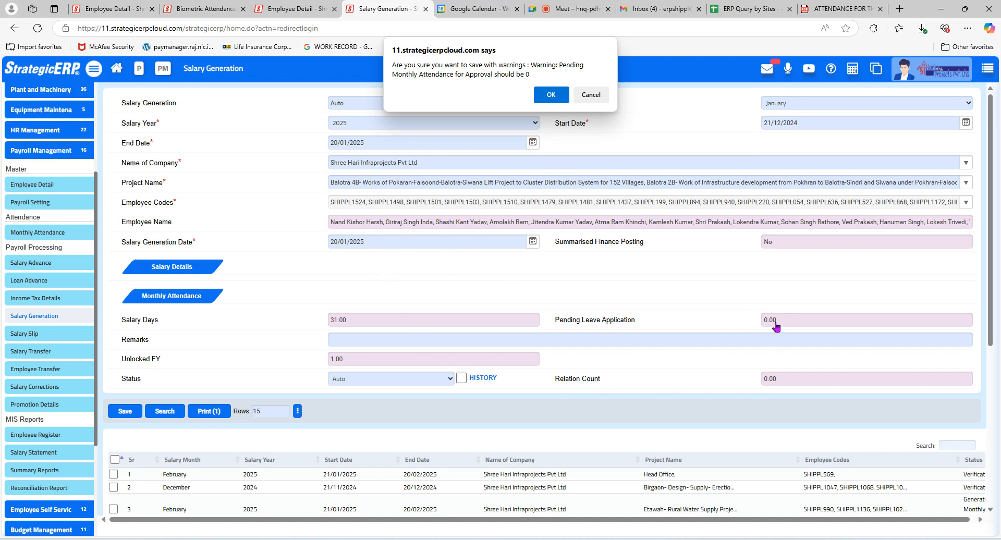
left_click(551, 96)
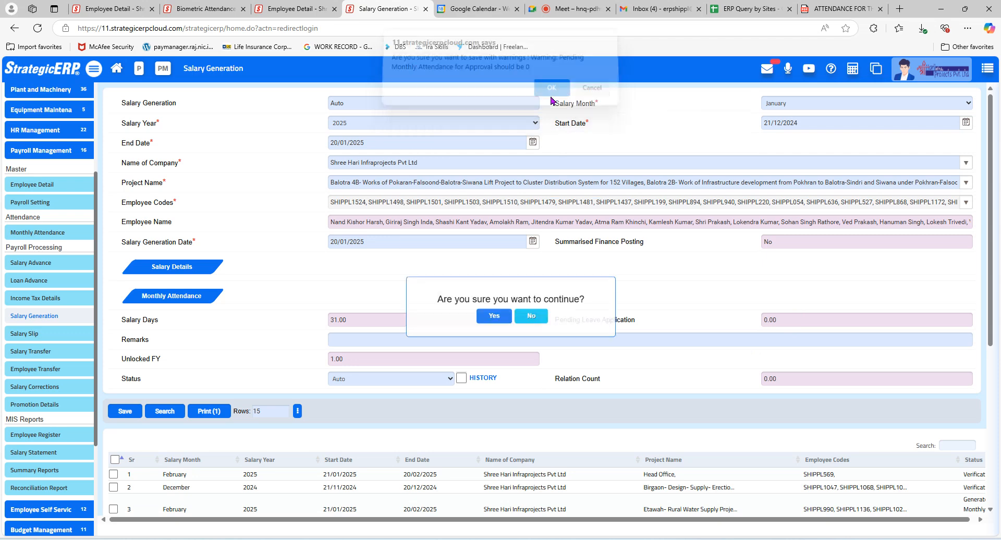
left_click(492, 374)
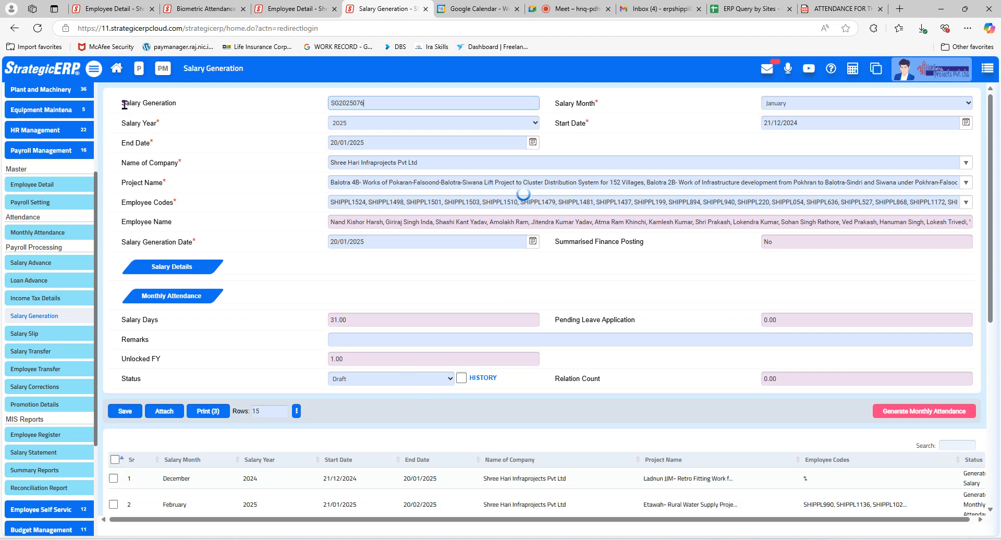
Check the salary generation number and generate monthly attendance for the saved record, accepting the pending approval warning
left_click_drag(124, 104, 235, 109)
double_click(391, 102)
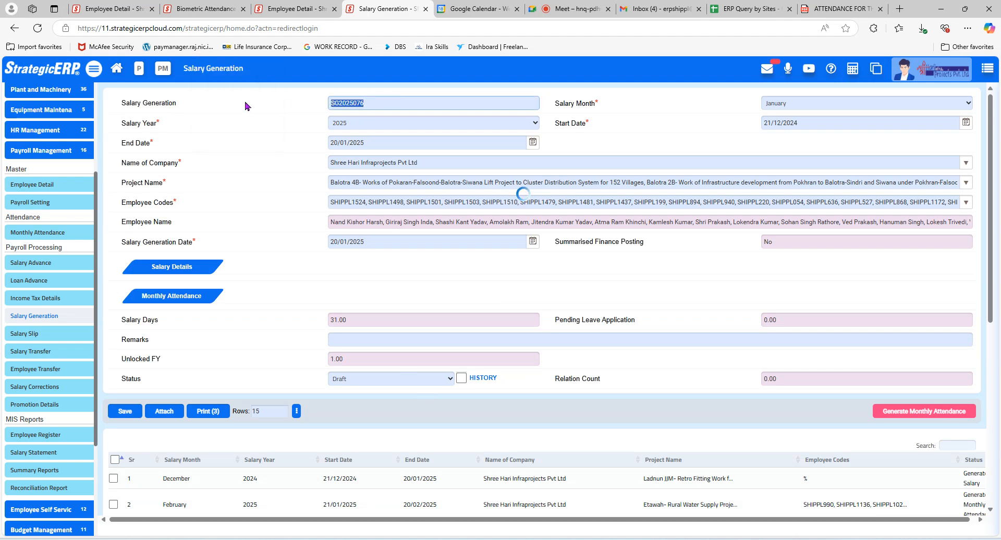
left_click(267, 141)
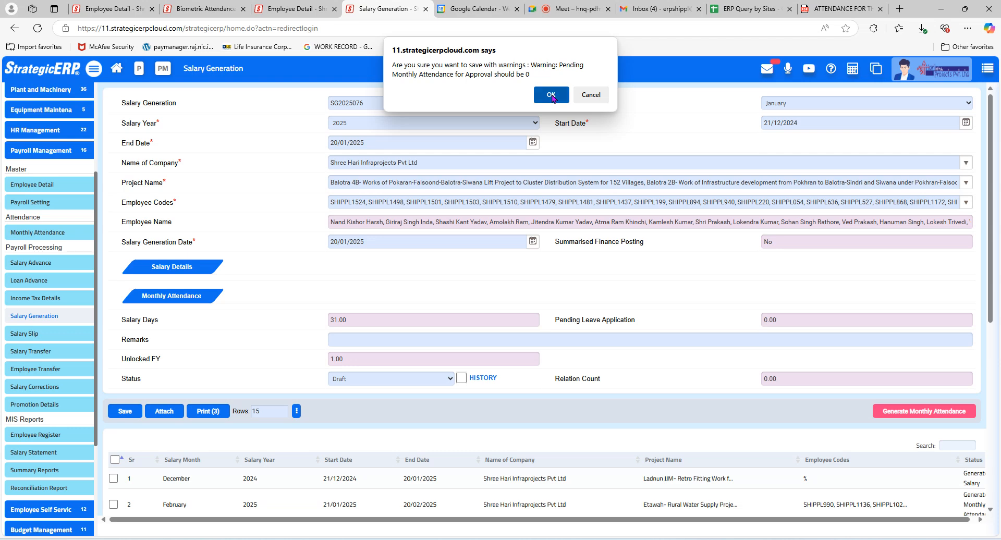
left_click(552, 97)
left_click(493, 372)
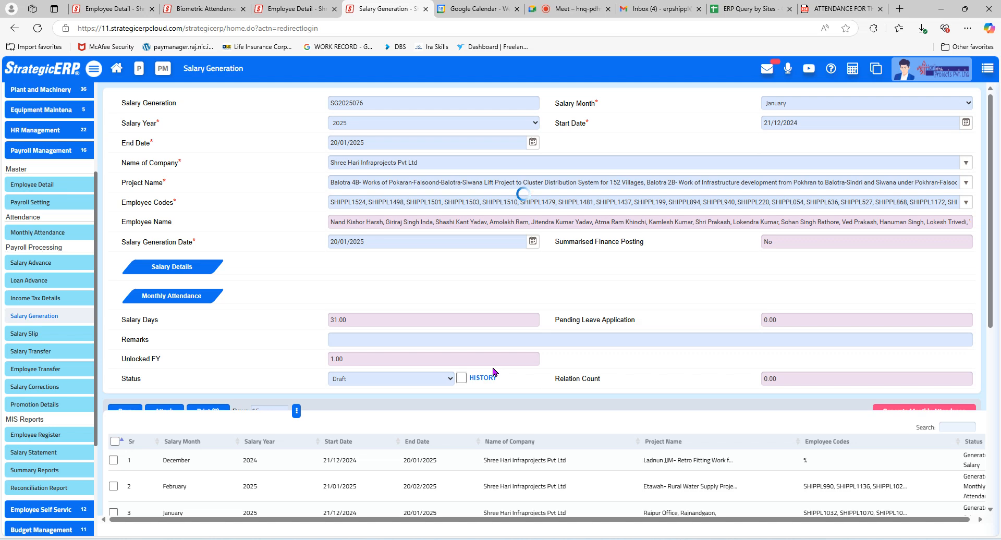
scroll(431, 335, "down", 2)
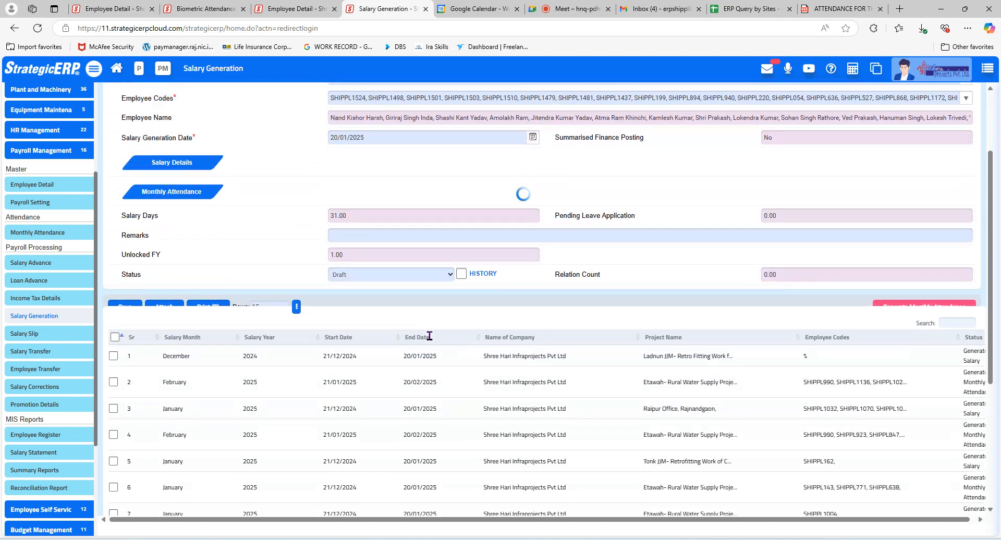
scroll(430, 325, "up", 2)
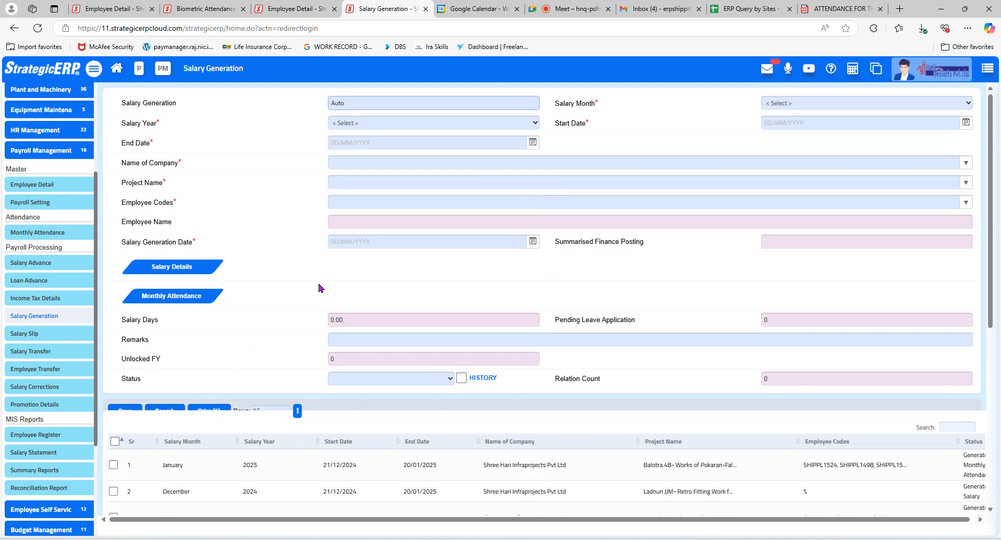
Search the salary generation records, open the January 2025 record for the Balotra projects, and expand its monthly attendance details
left_click(162, 406)
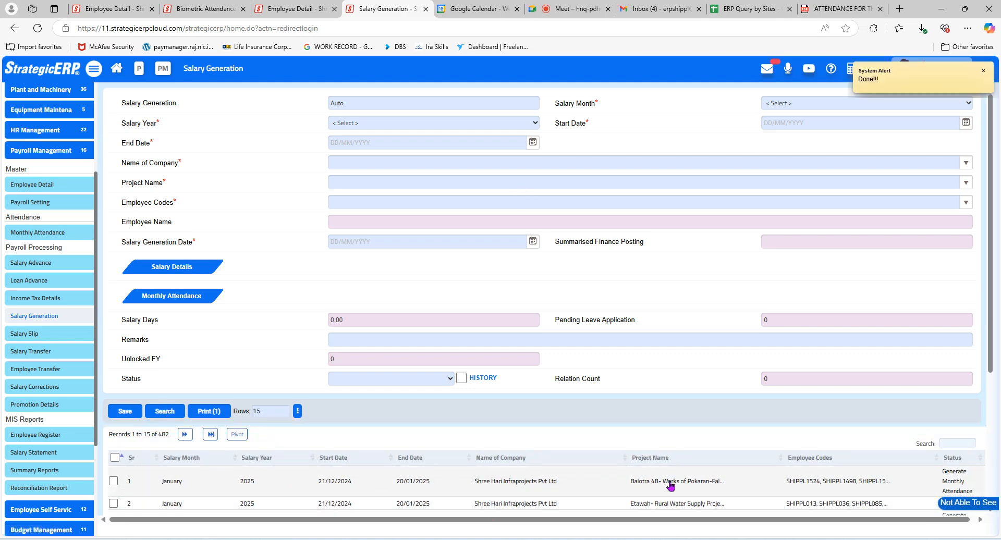
left_click(512, 482)
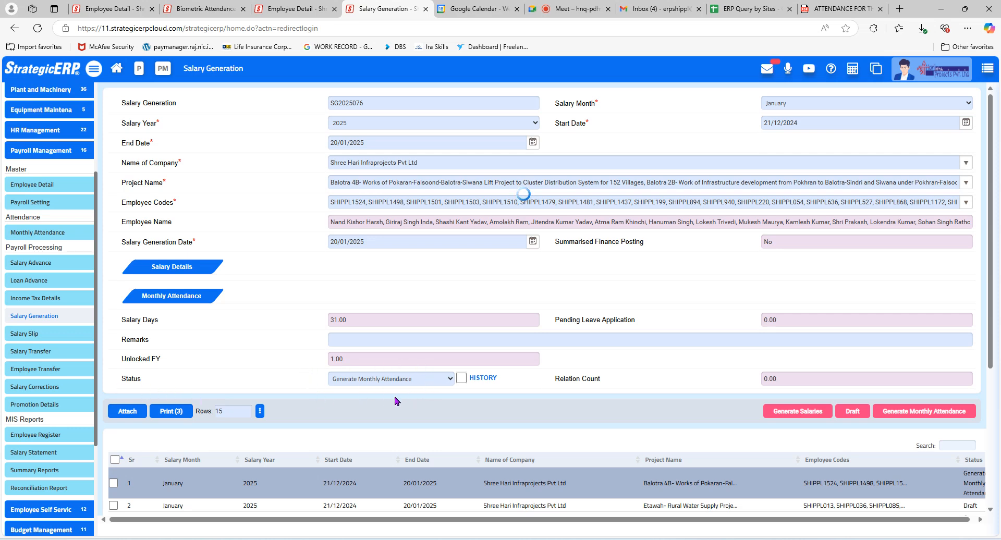
left_click(171, 299)
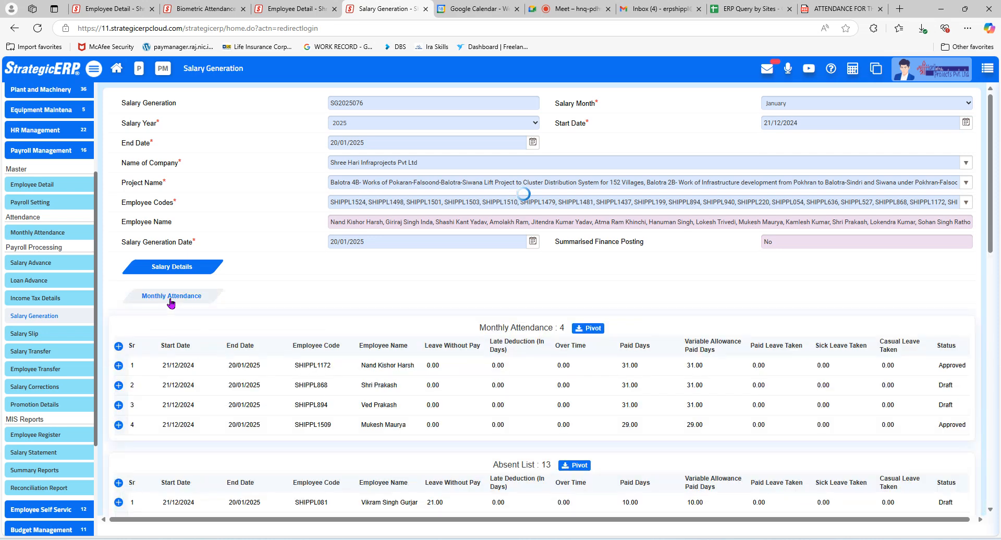
Review the paid days and approval statuses in the Monthly Attendance and Absent List tables, and compare them with the signed attendance sheet
scroll(469, 406, "down", 2)
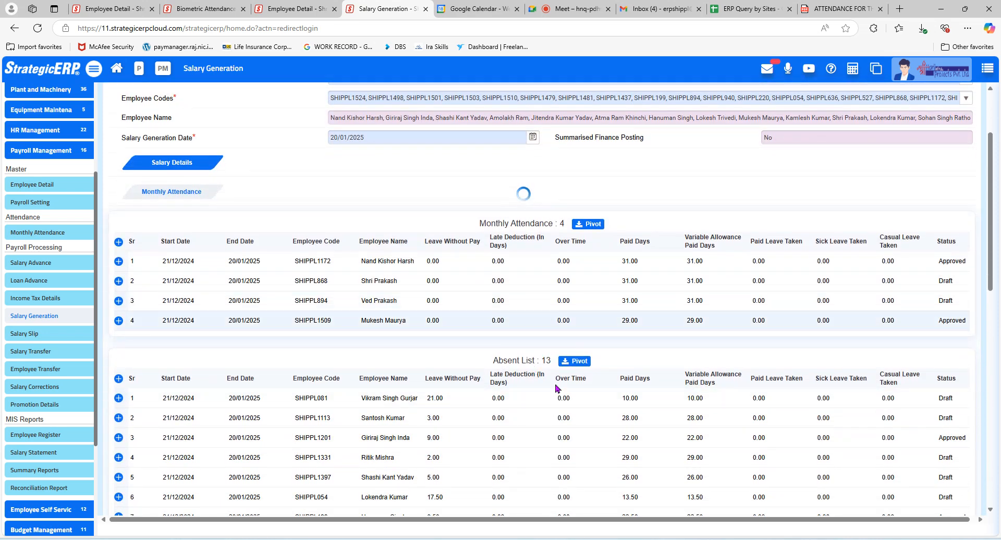
scroll(578, 477, "down", 6)
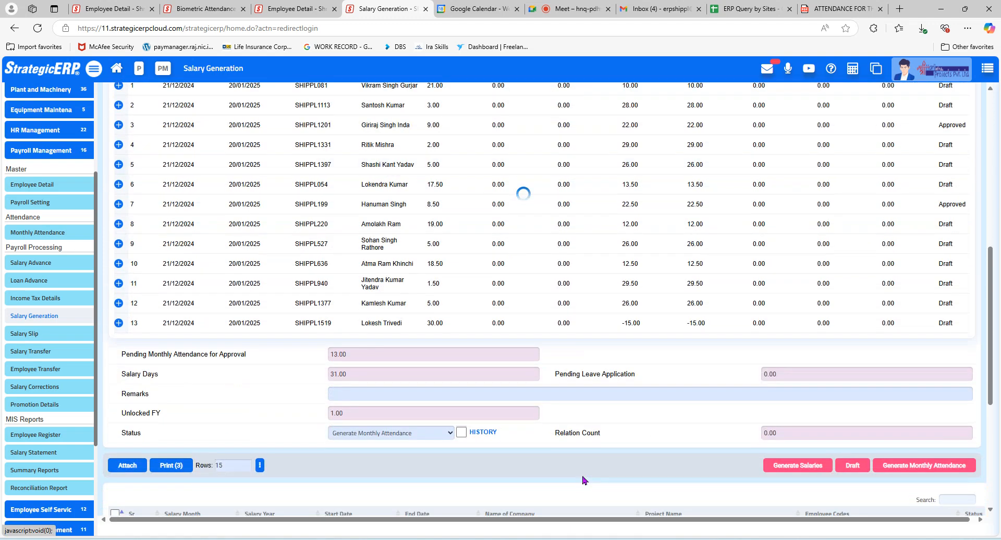
scroll(583, 480, "up", 5)
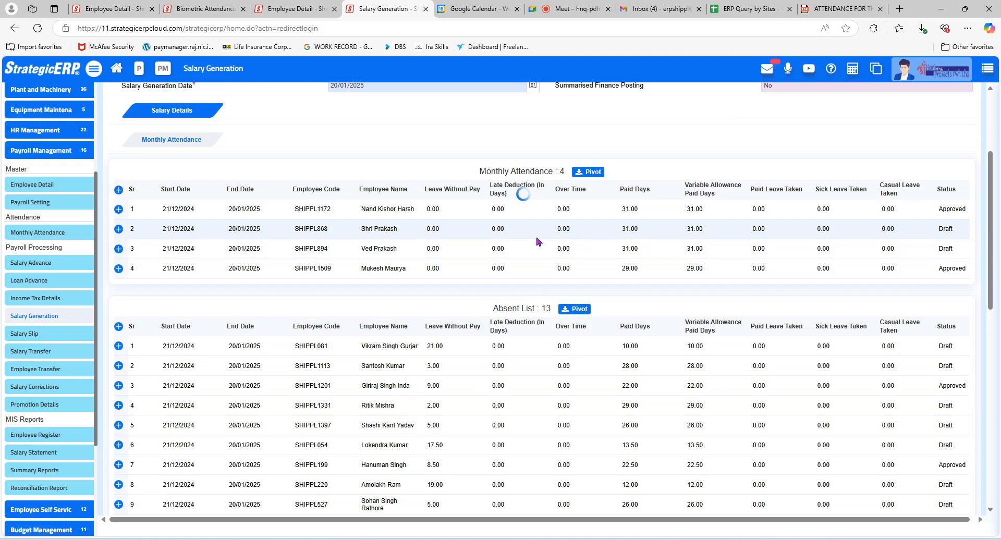
scroll(538, 242, "down", 5)
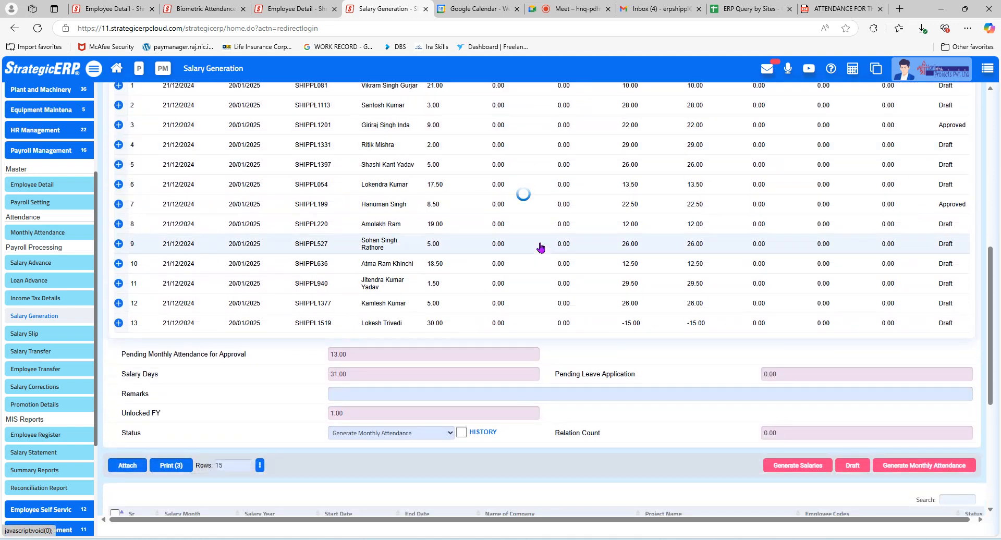
scroll(542, 246, "up", 6)
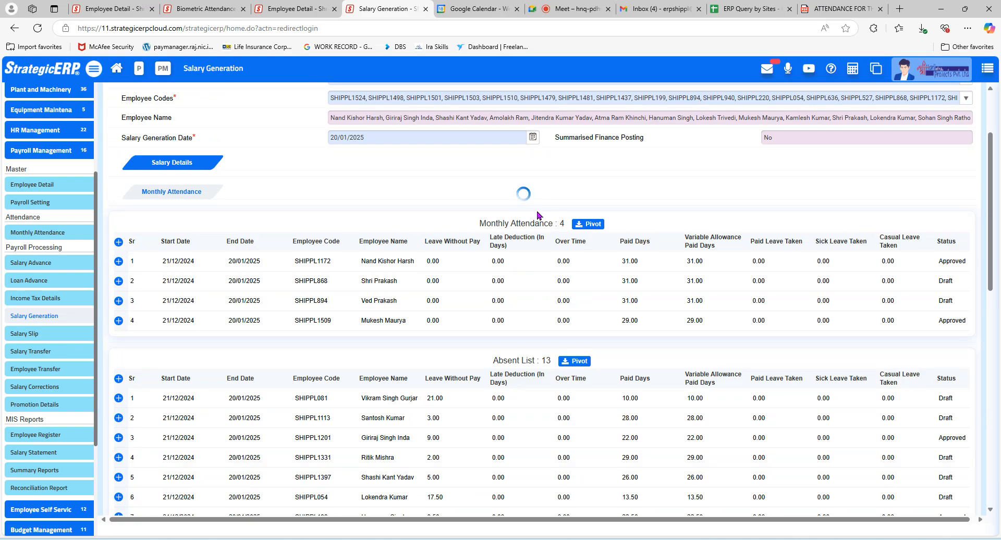
left_click(829, 8)
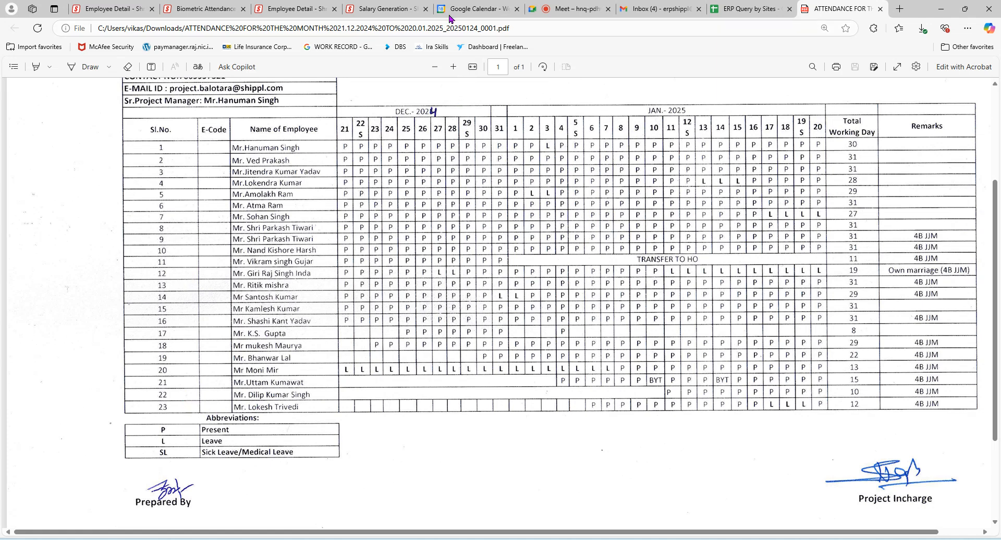
Locate the senior project manager in the Absent List and compare the paid days in row 7 with the signed attendance sheet
left_click(396, 8)
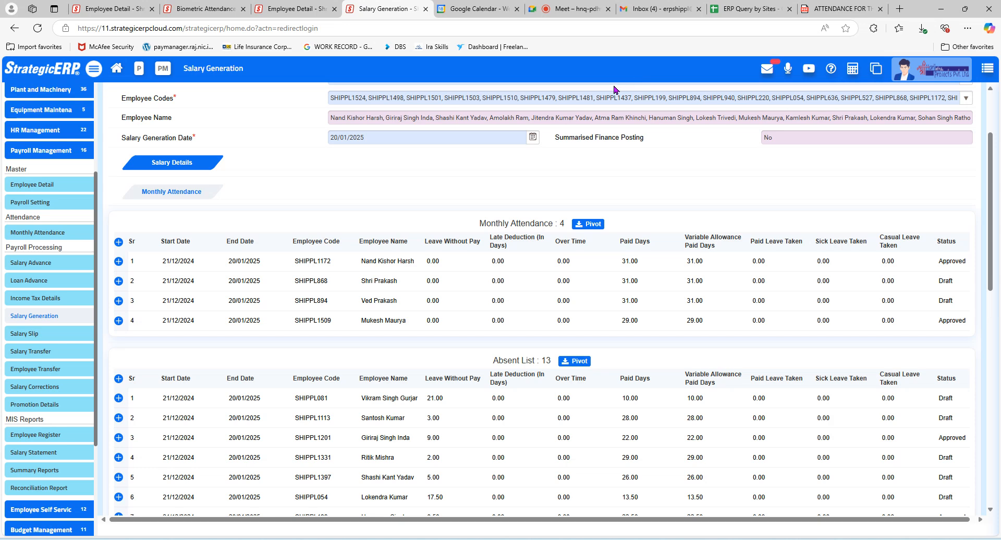
left_click(840, 8)
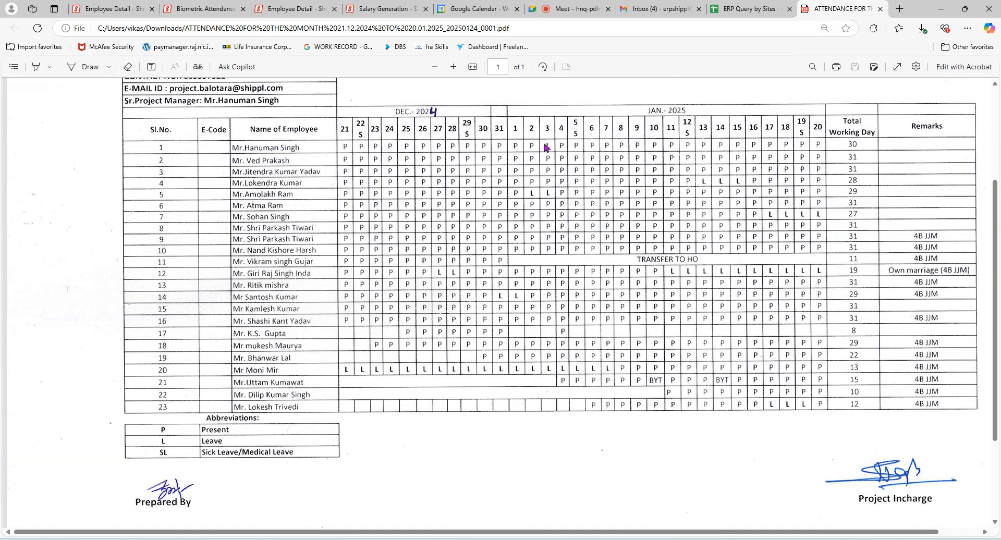
left_click(315, 8)
left_click(381, 8)
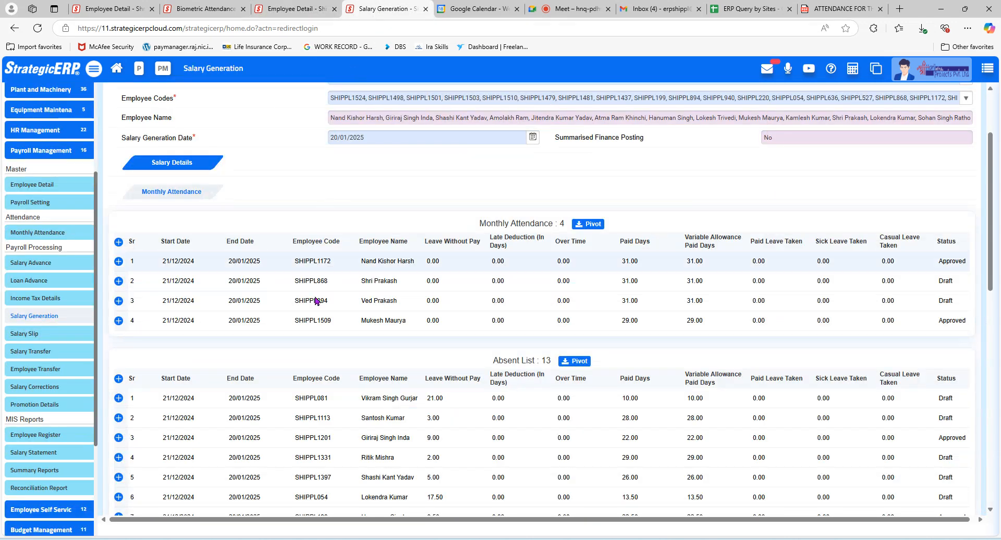
scroll(324, 322, "down", 2)
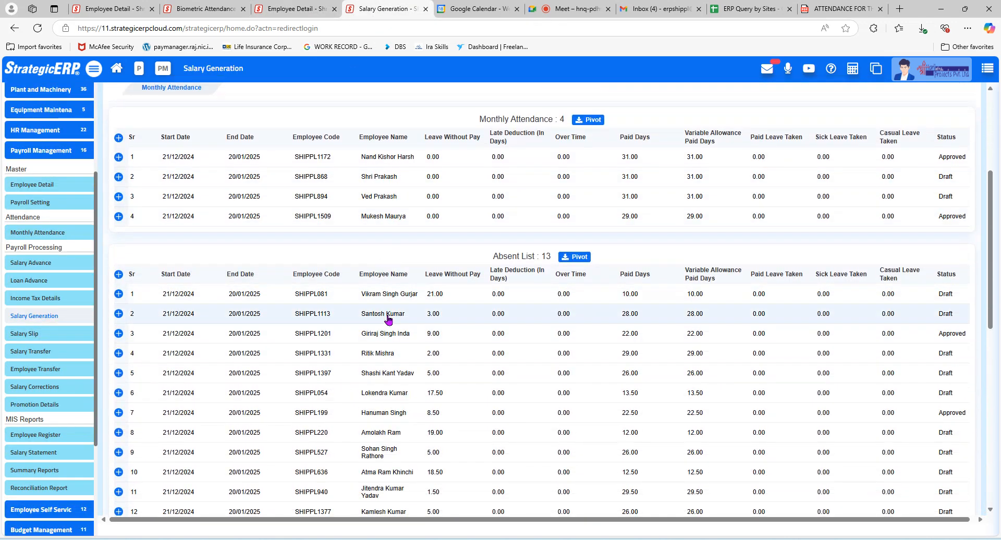
scroll(389, 320, "down", 1)
scroll(389, 320, "up", 2)
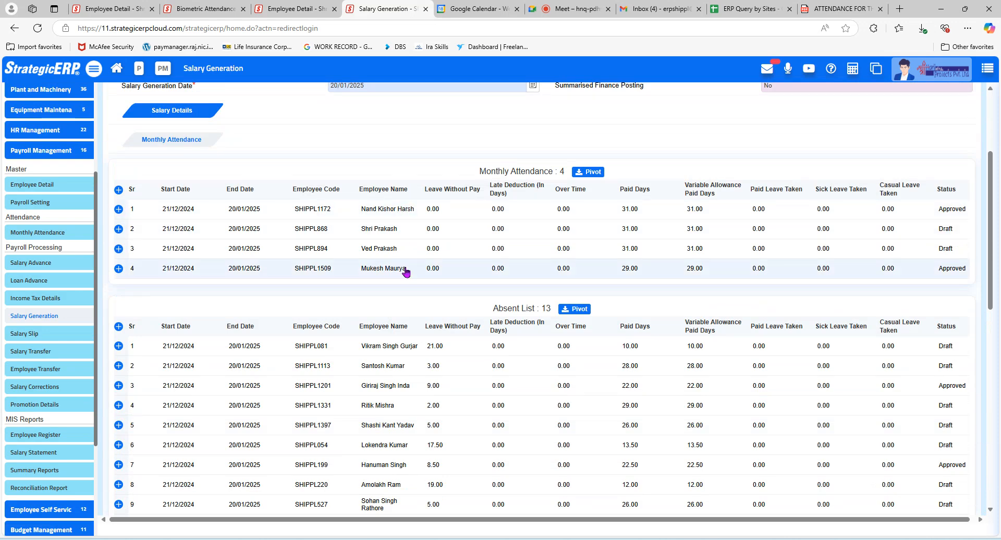
scroll(408, 295, "down", 1)
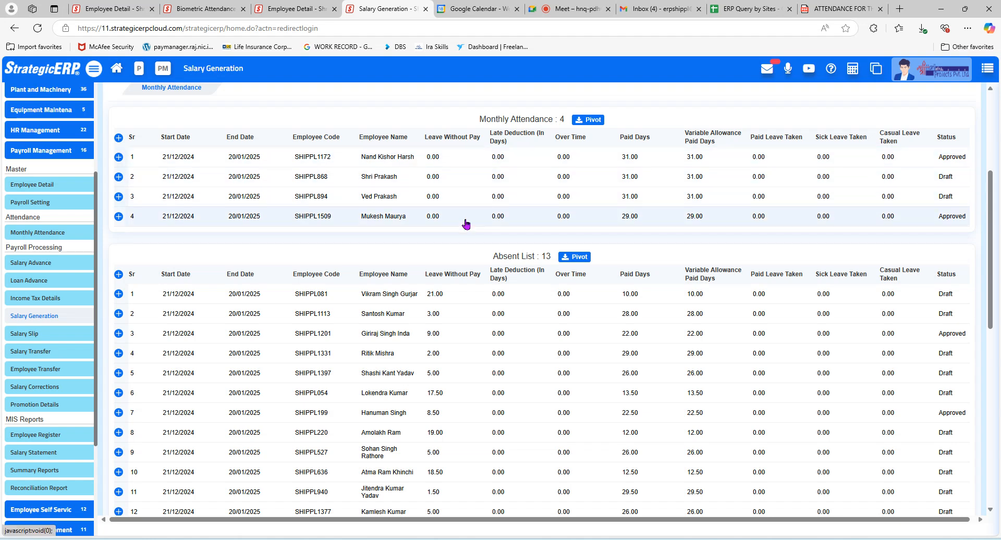
scroll(518, 371, "down", 3)
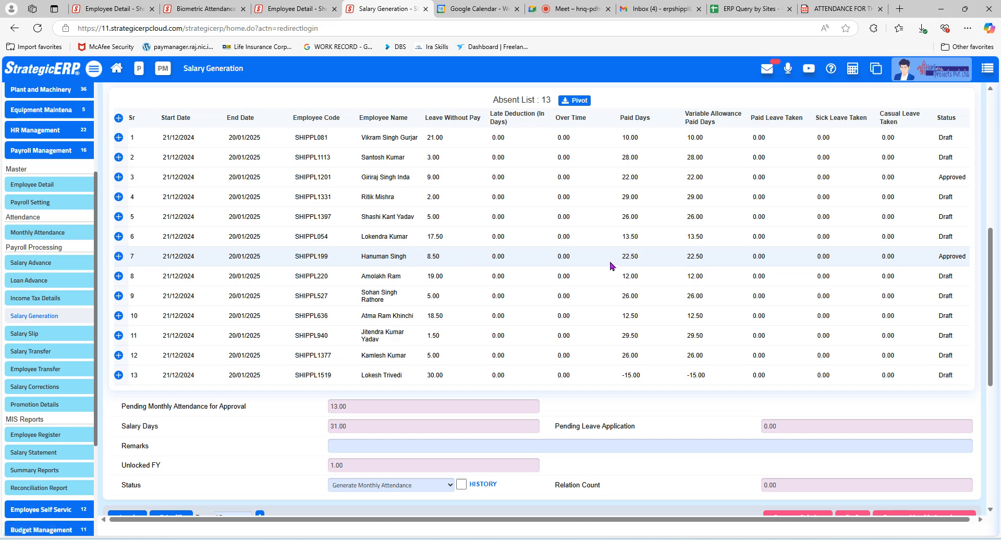
left_click_drag(622, 260, 641, 259)
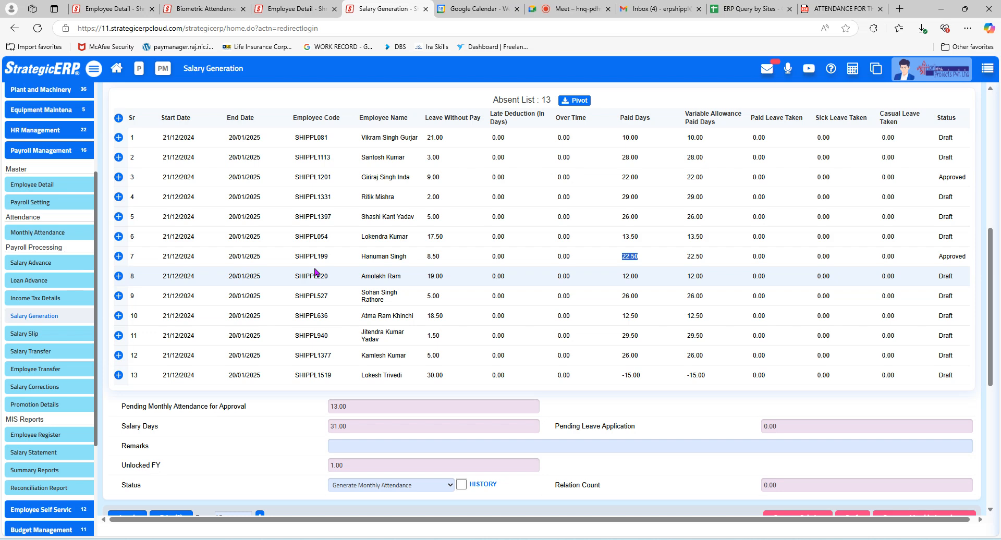
left_click(797, 7)
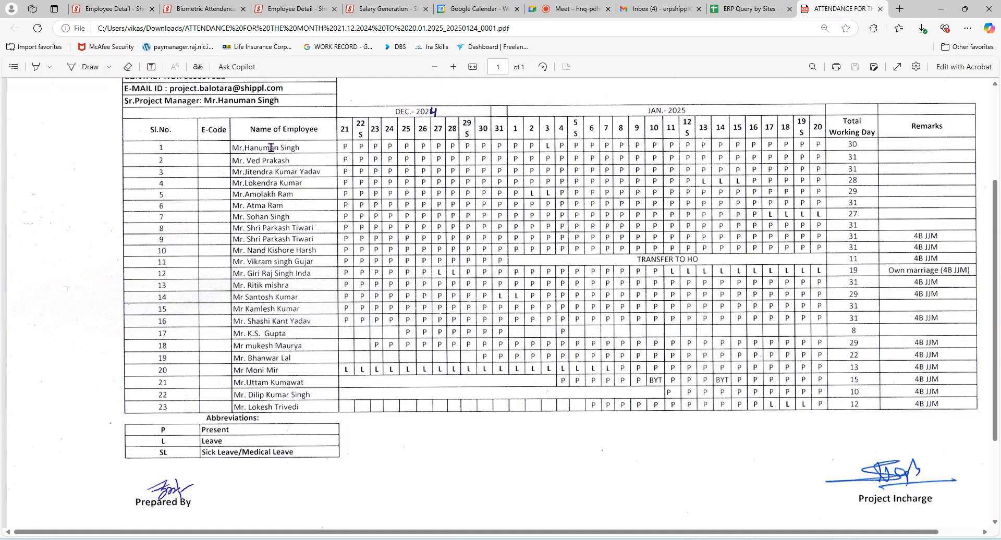
left_click(378, 6)
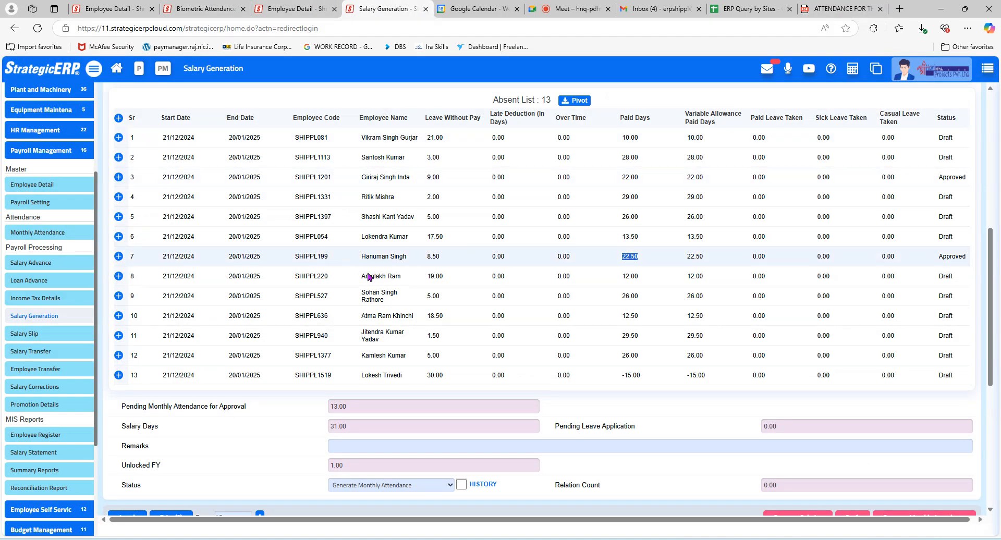
Cross-check the other employees' names and paid days in both attendance tables against the signed attendance sheet
scroll(386, 369, "up", 3)
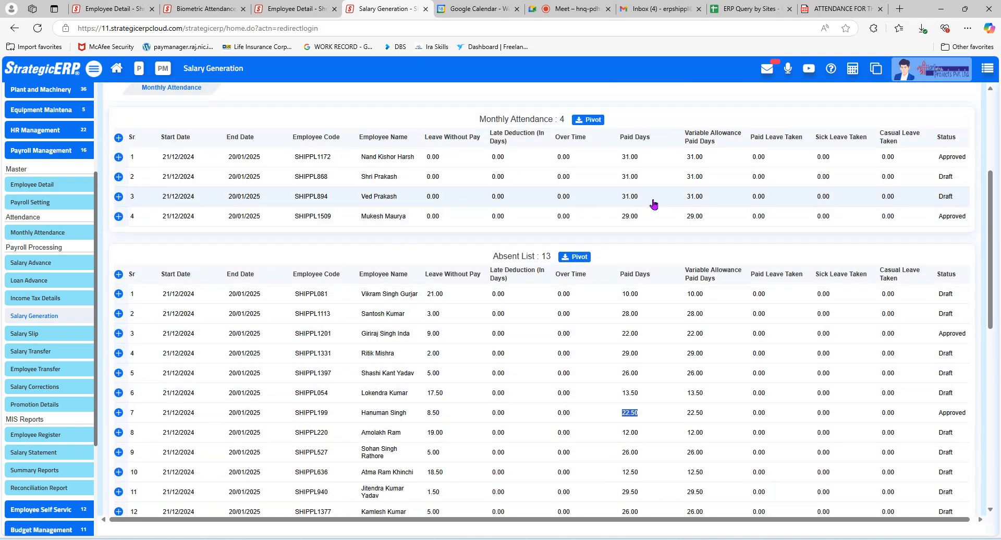
scroll(474, 350, "down", 1)
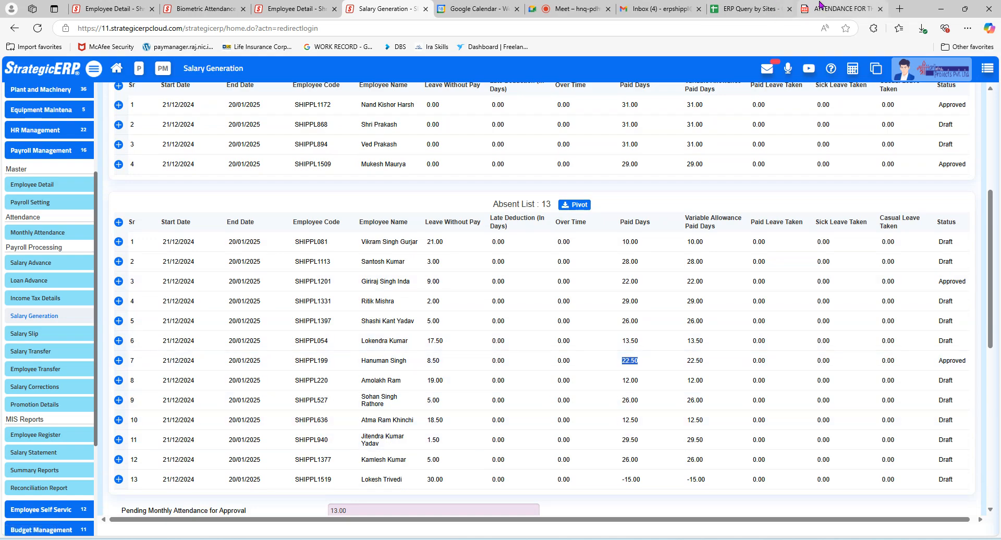
left_click(834, 9)
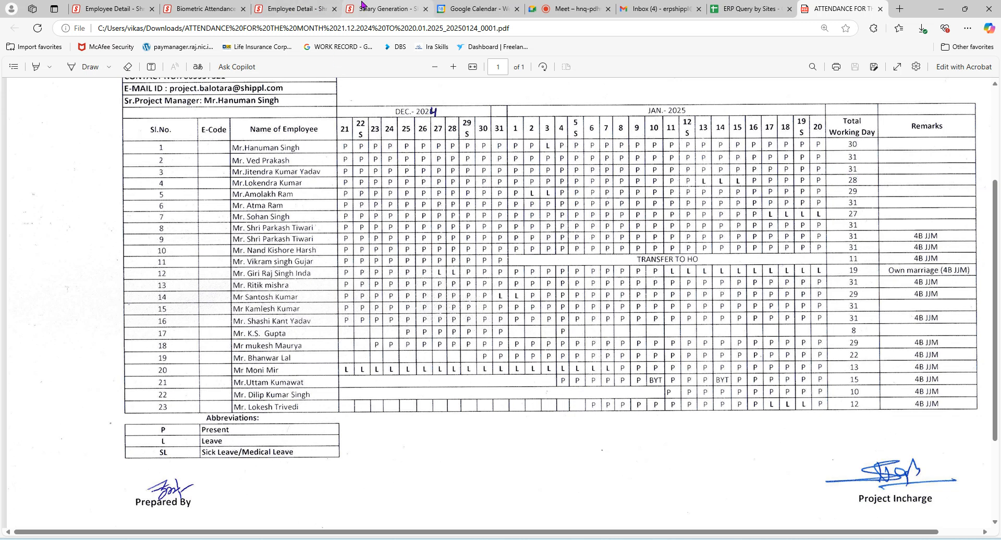
left_click(386, 8)
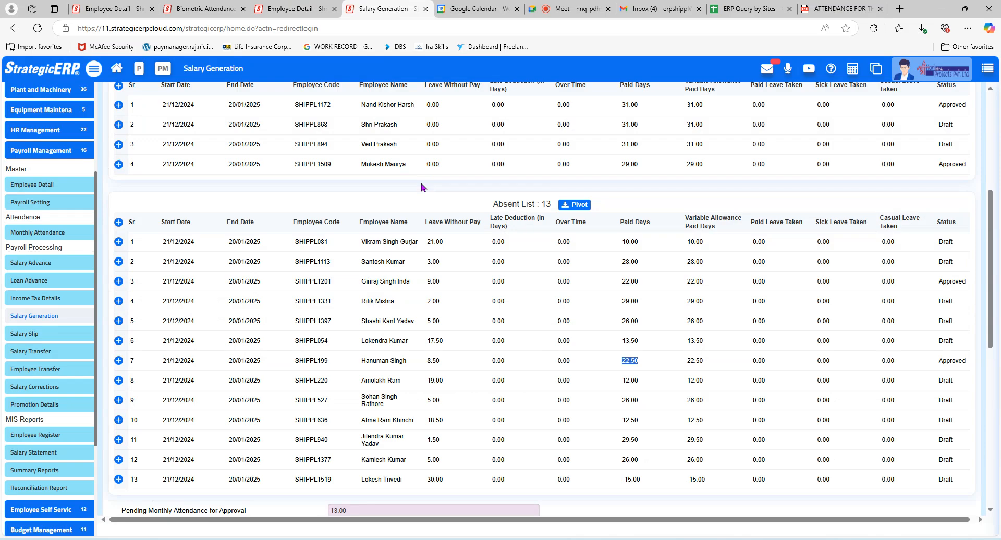
left_click(828, 7)
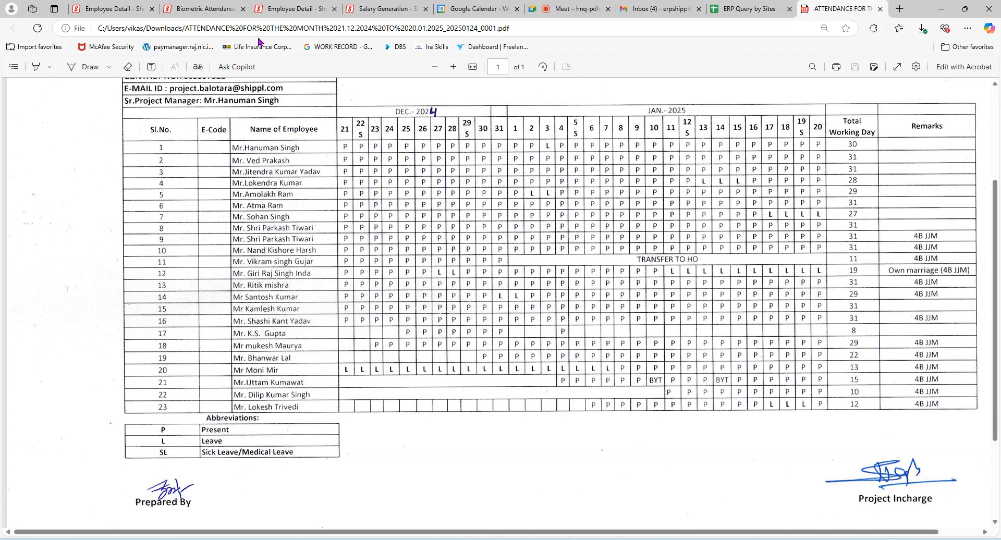
left_click(361, 10)
scroll(350, 242, "down", 2)
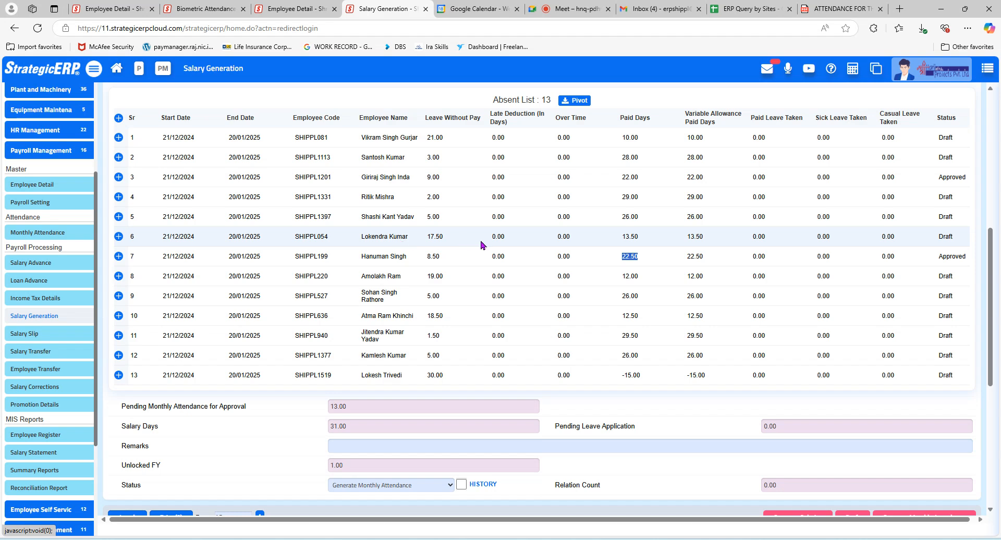
scroll(521, 245, "up", 3)
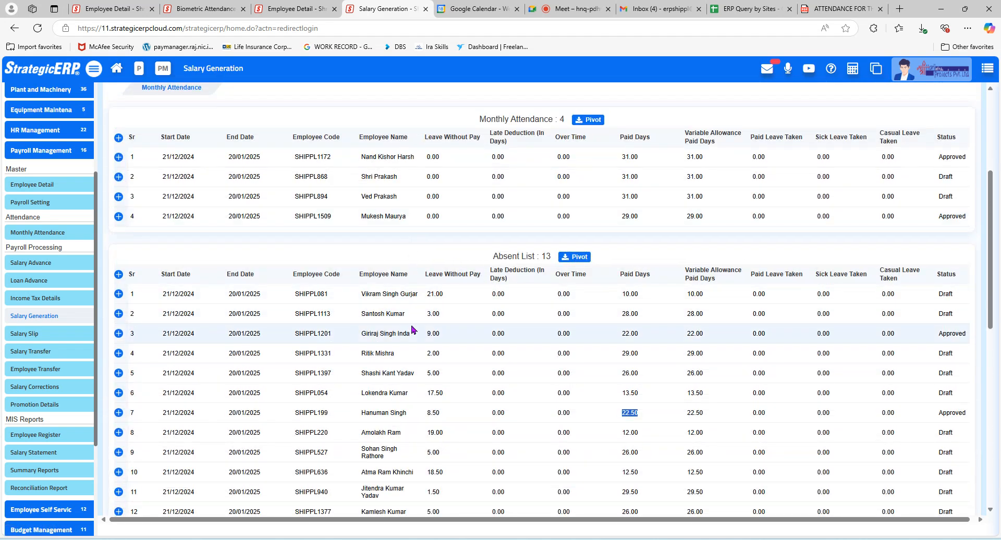
scroll(427, 325, "down", 2)
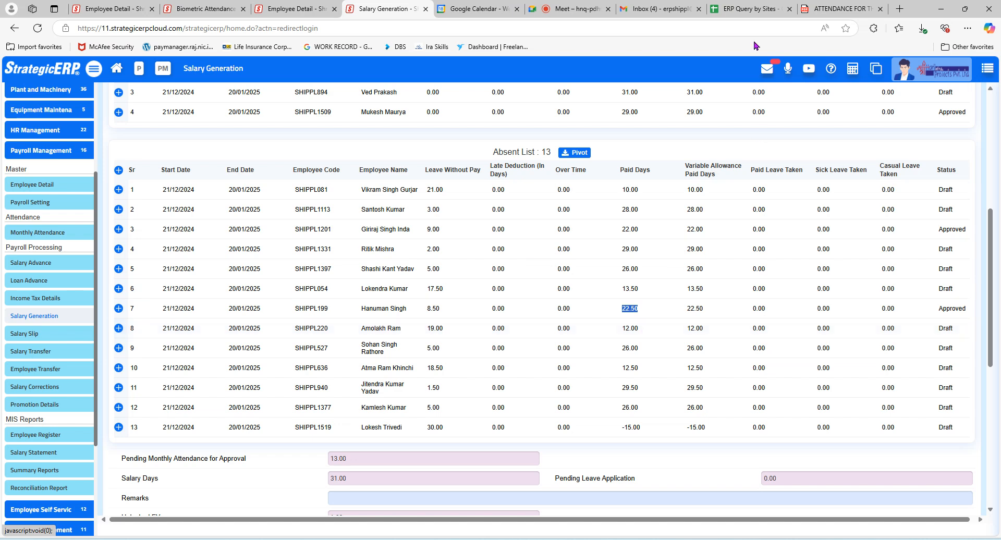
Move the scanned attendance PDF's browser tab directly beside the Salary Generation tab and return to Salary Generation
left_click(824, 9)
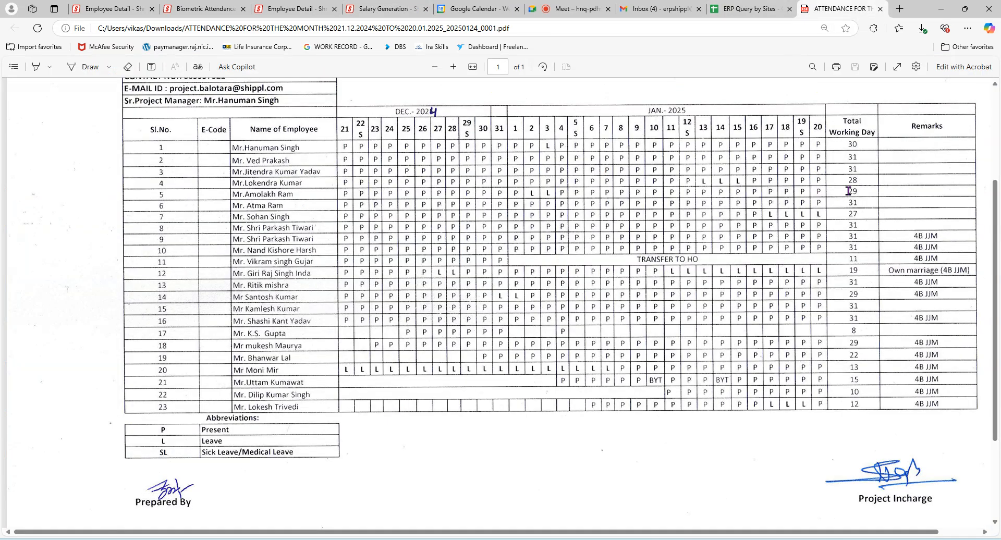
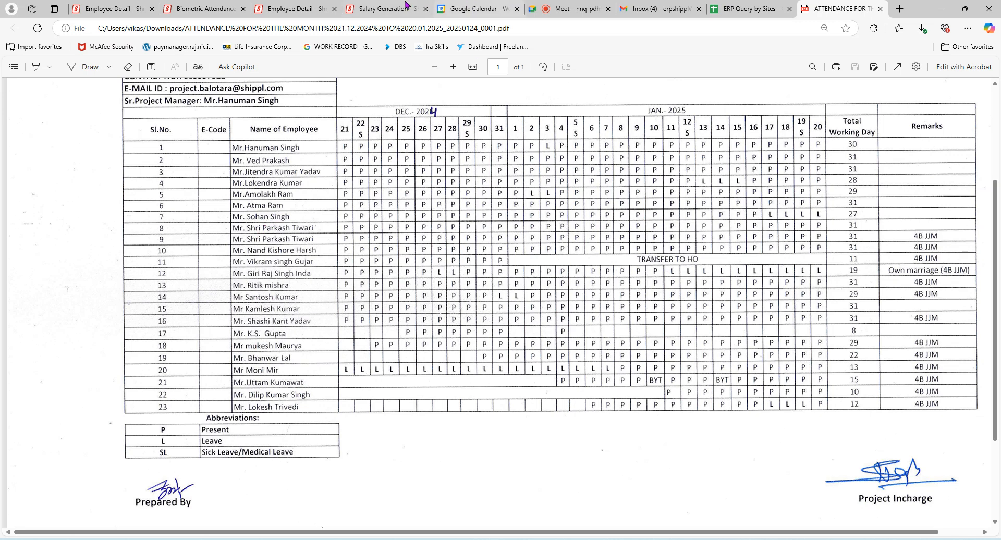
left_click_drag(815, 5, 453, 7)
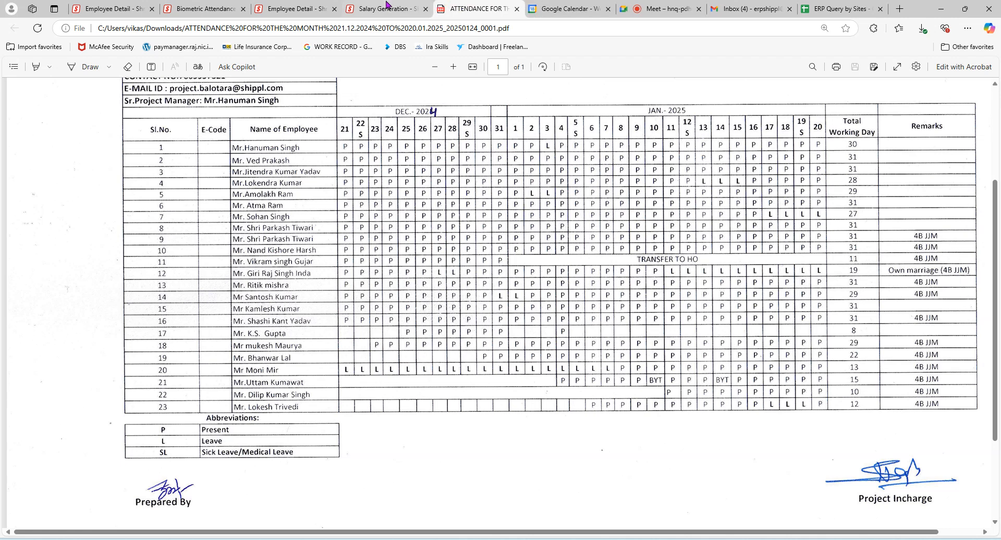
left_click(386, 8)
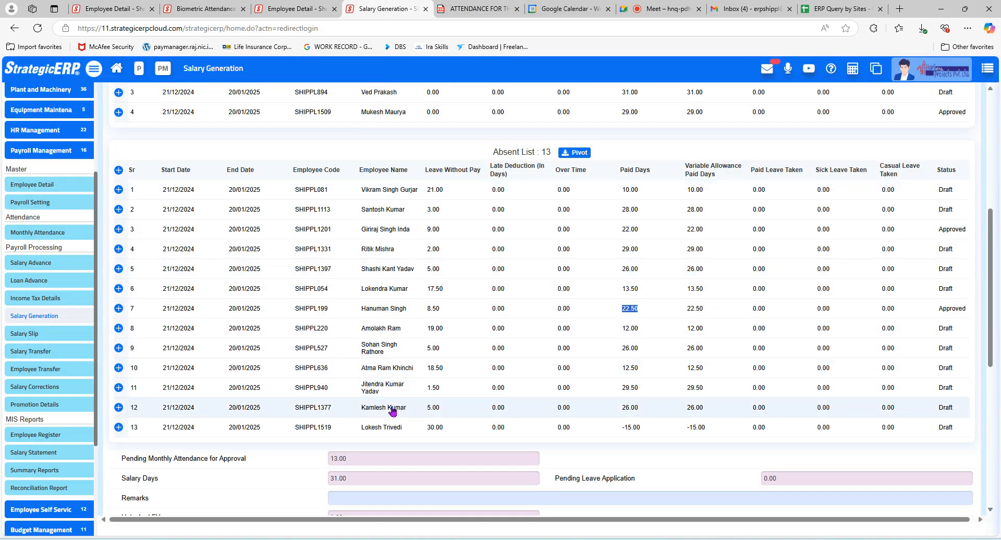
Compare the employees and paid days in the Monthly Attendance and Absent List tables with the scanned attendance sheet
scroll(397, 379, "up", 3)
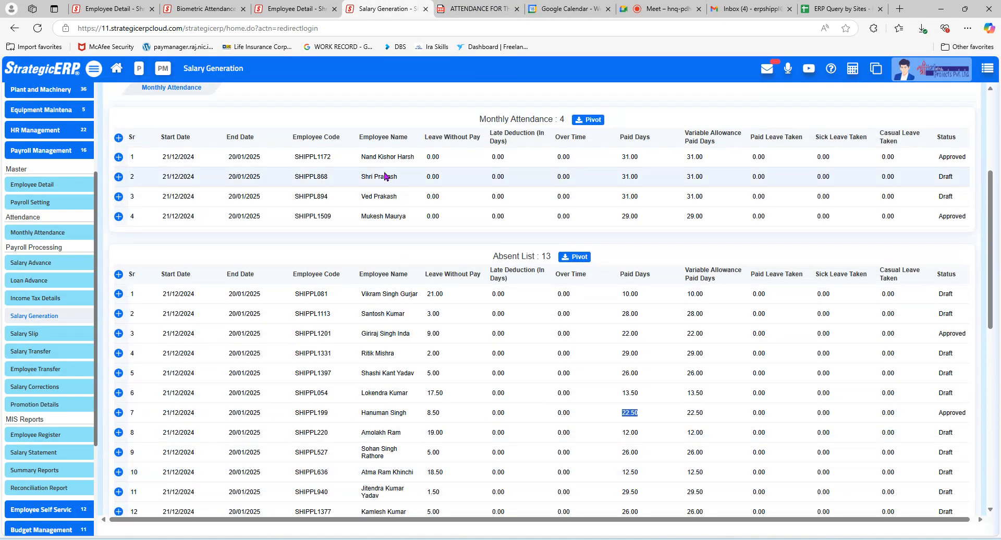
scroll(395, 224, "down", 2)
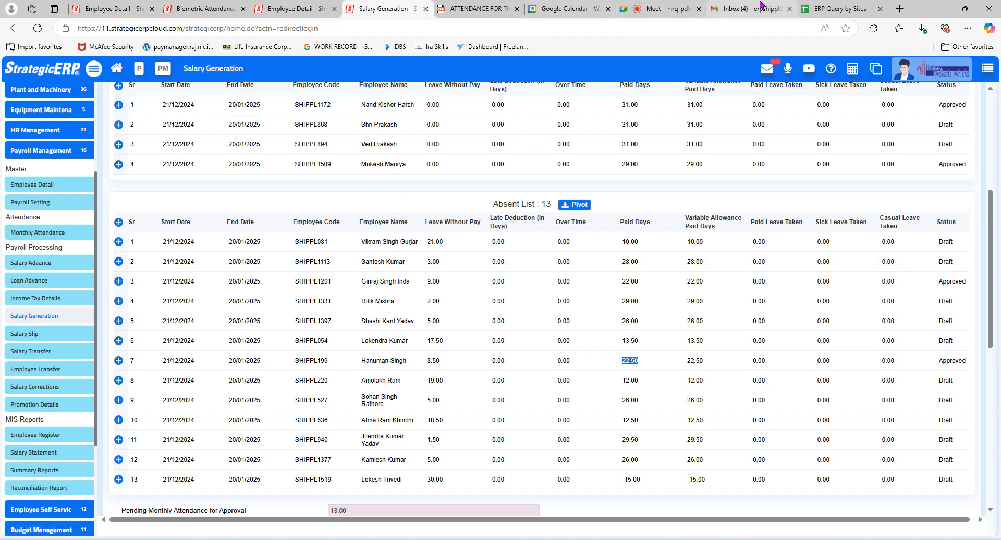
left_click(475, 9)
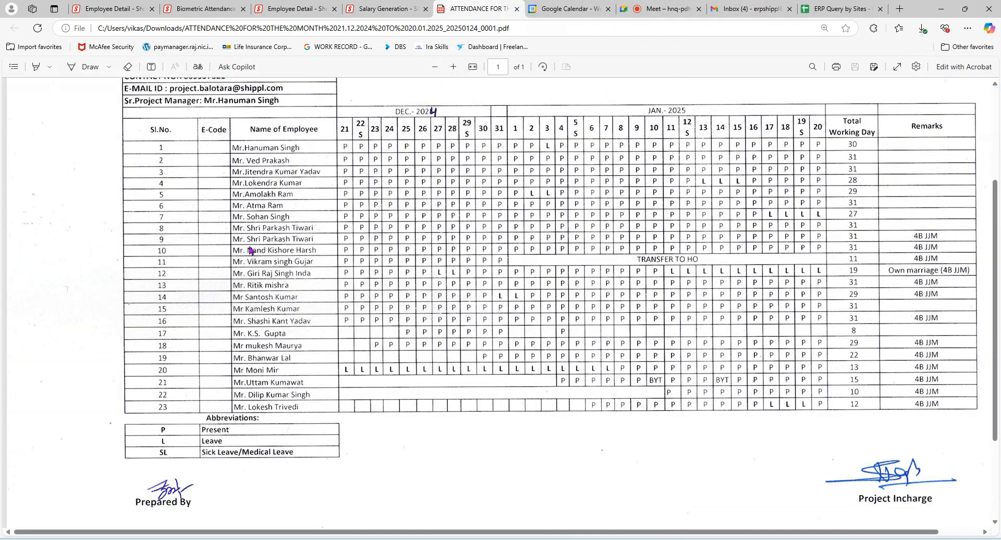
left_click(369, 8)
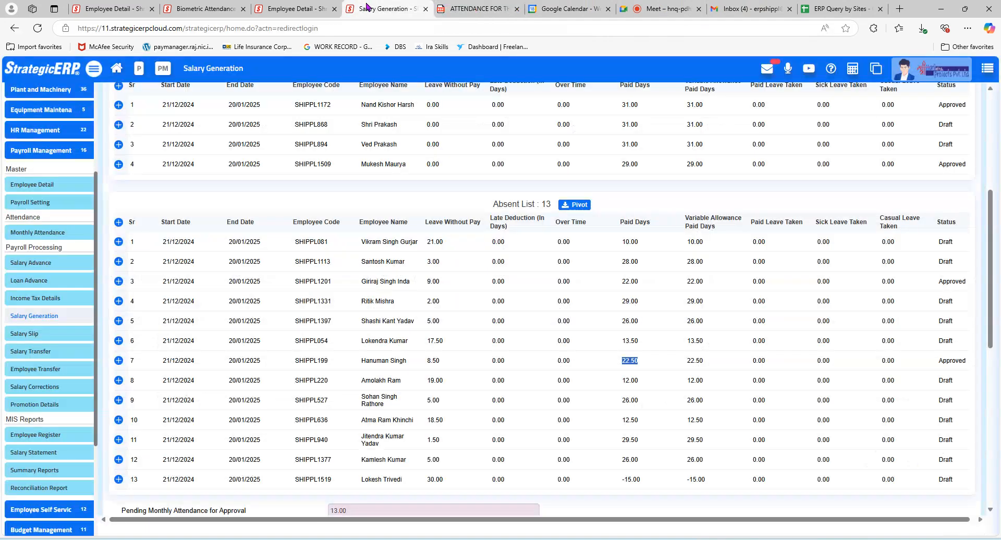
scroll(370, 241, "down", 1)
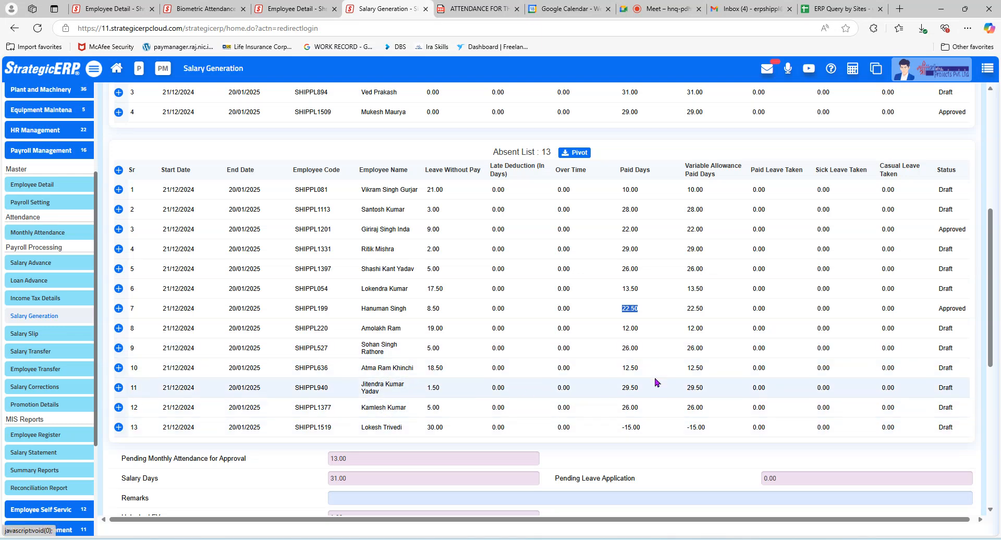
left_click_drag(614, 370, 595, 384)
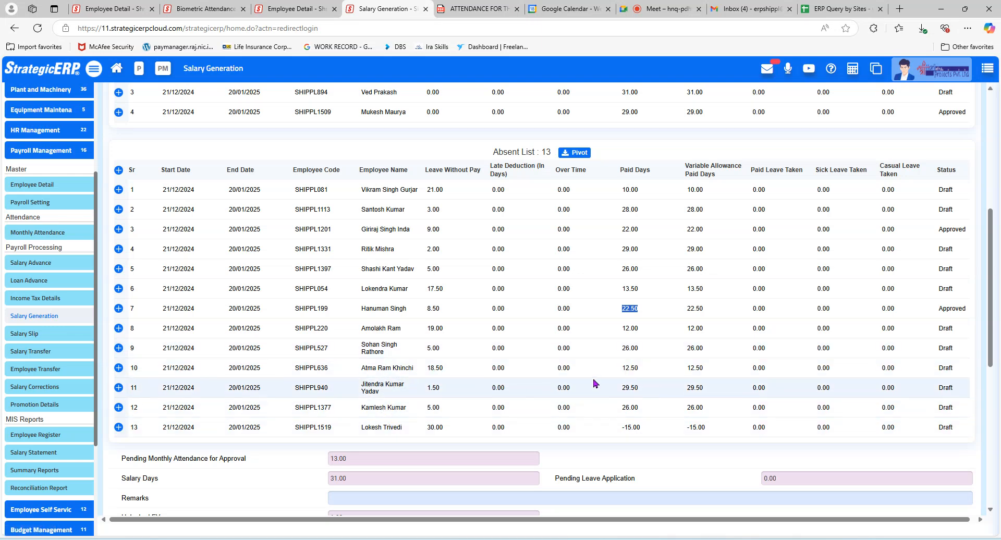
Search the Salary Generation page for an employee's first name and check the paid days in Absent List row 10
key("ctrl+f")
type("atma")
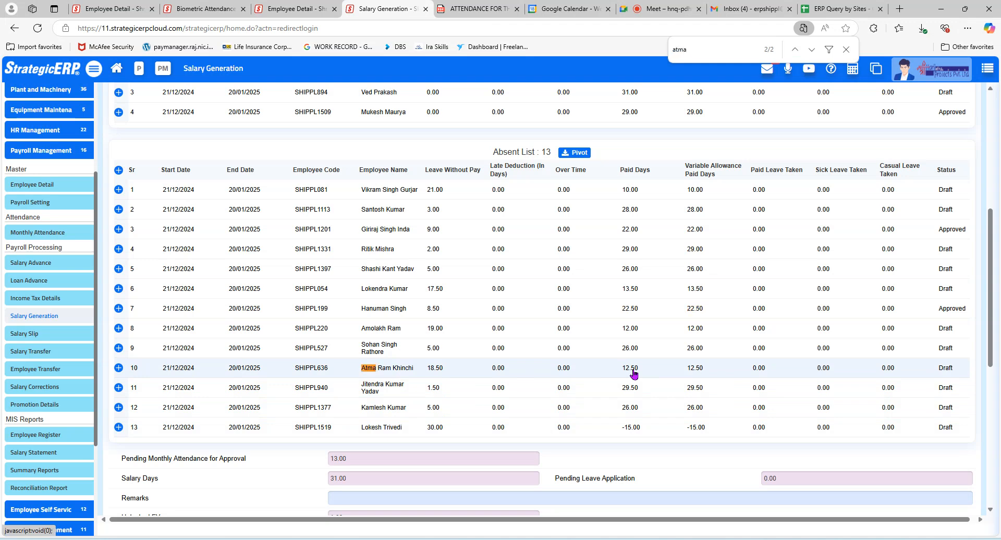
scroll(599, 257, "up", 3)
scroll(603, 268, "down", 4)
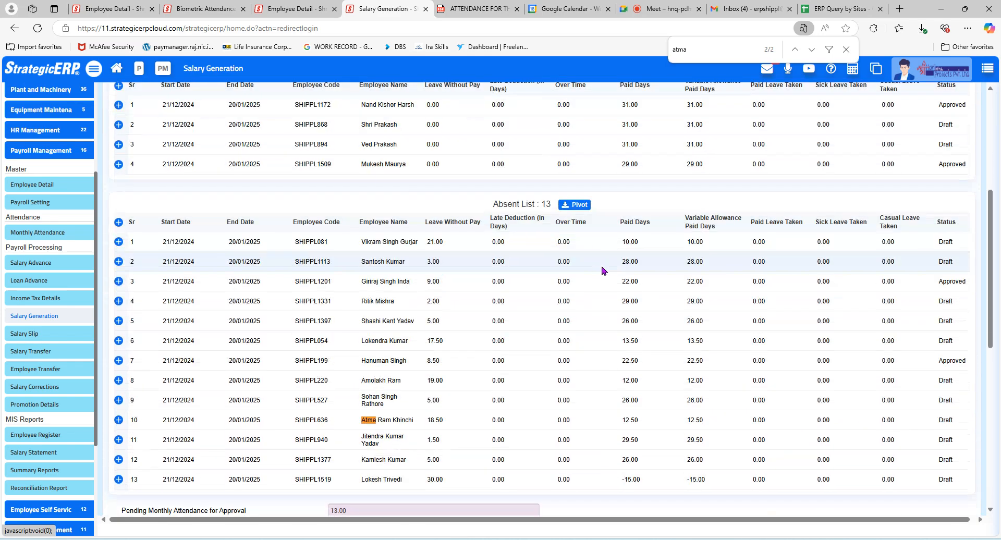
scroll(603, 286, "down", 2)
scroll(599, 290, "up", 4)
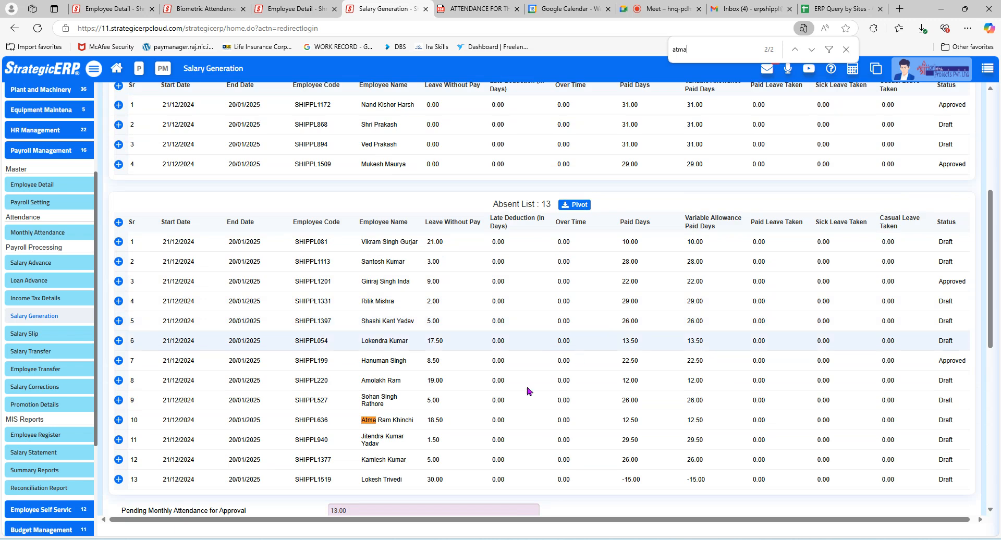
left_click(845, 49)
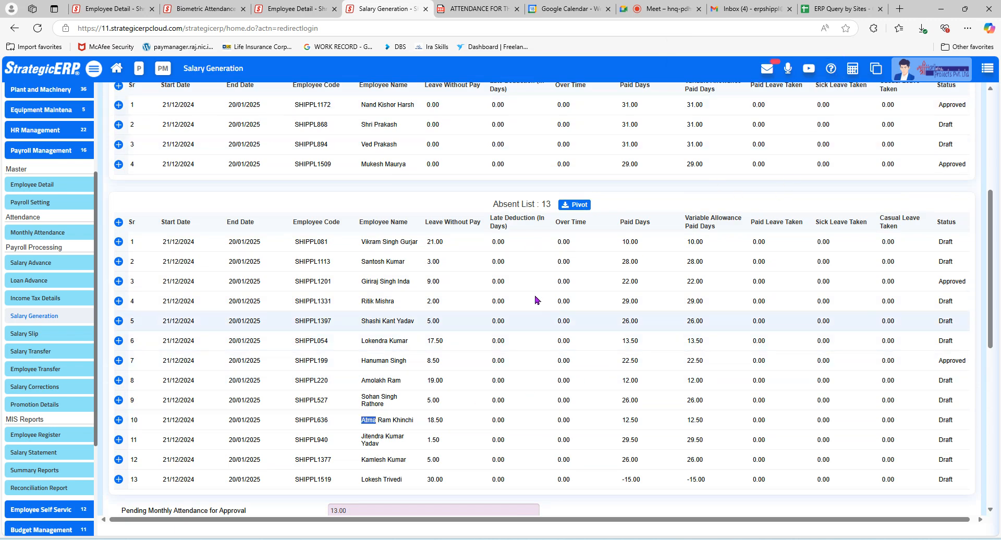
Check the next employees on the scanned attendance sheet and return to the Salary Generation attendance lists
left_click(834, 7)
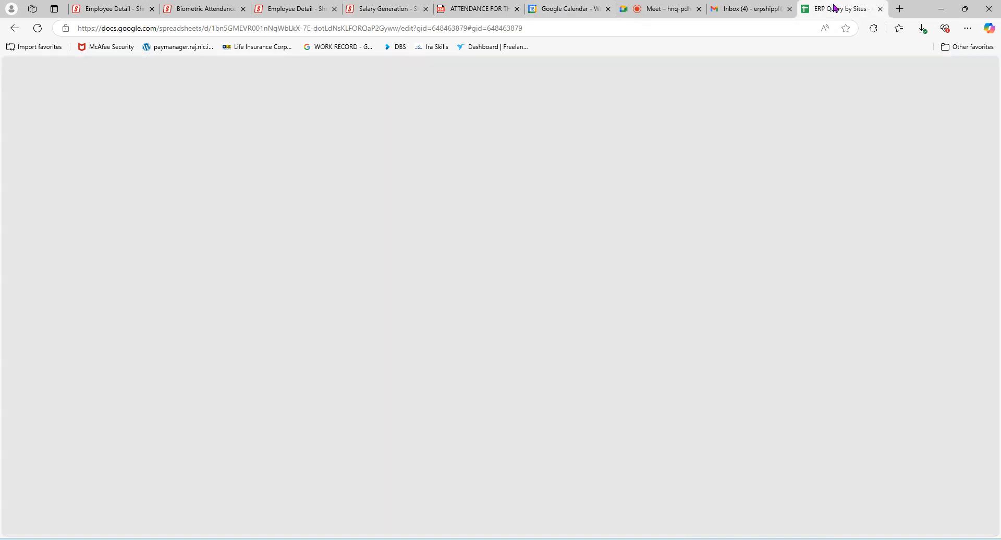
left_click(399, 6)
left_click(458, 8)
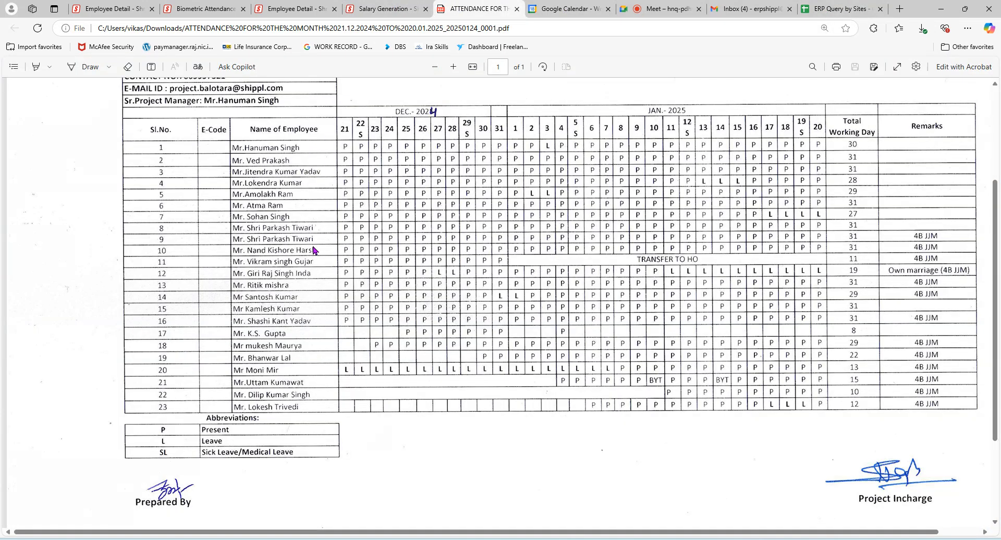
left_click(365, 7)
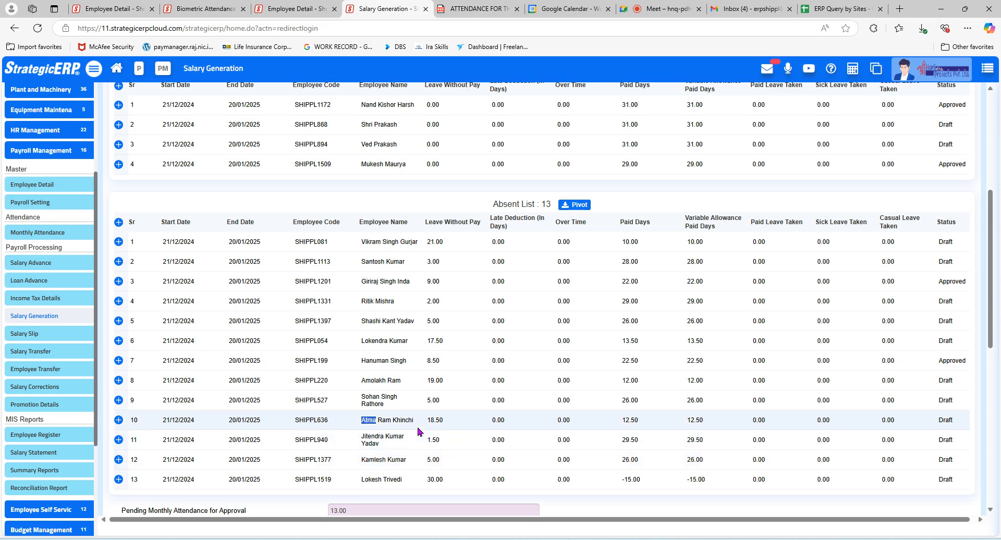
scroll(418, 430, "up", 1)
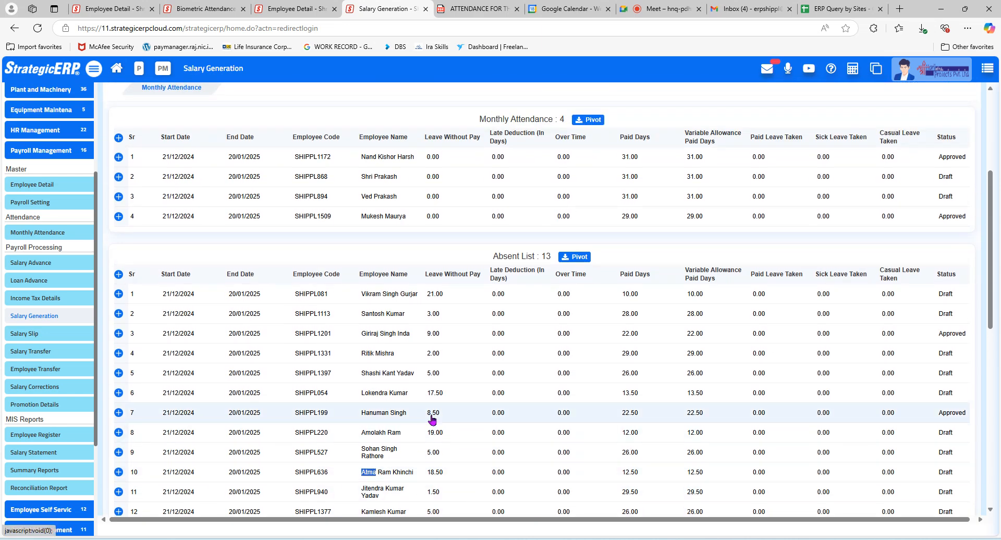
Search the page for the first name of the sheet's employee number 7 and compare Absent List row 9 with the scan
key("ctrl+f")
type("sohan")
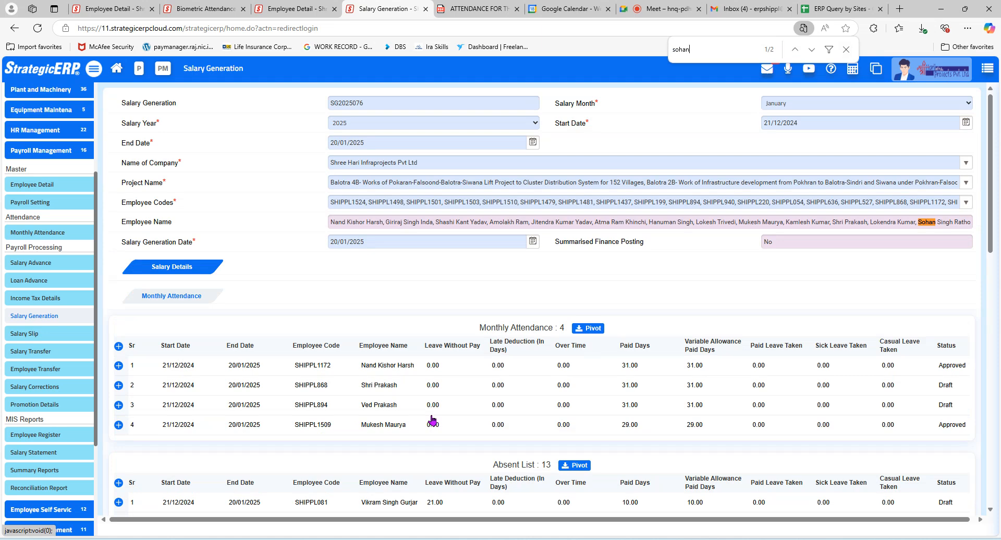
key("Return")
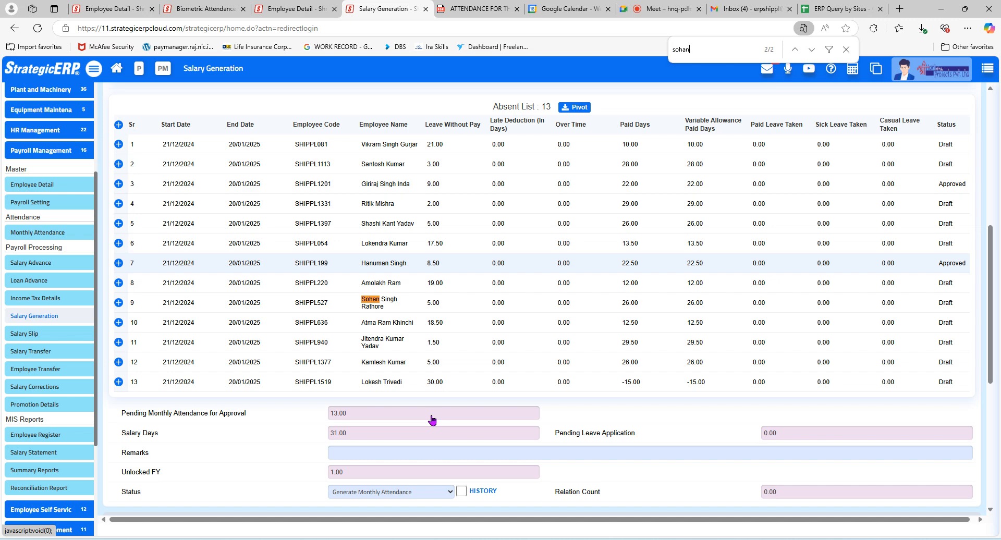
left_click(484, 5)
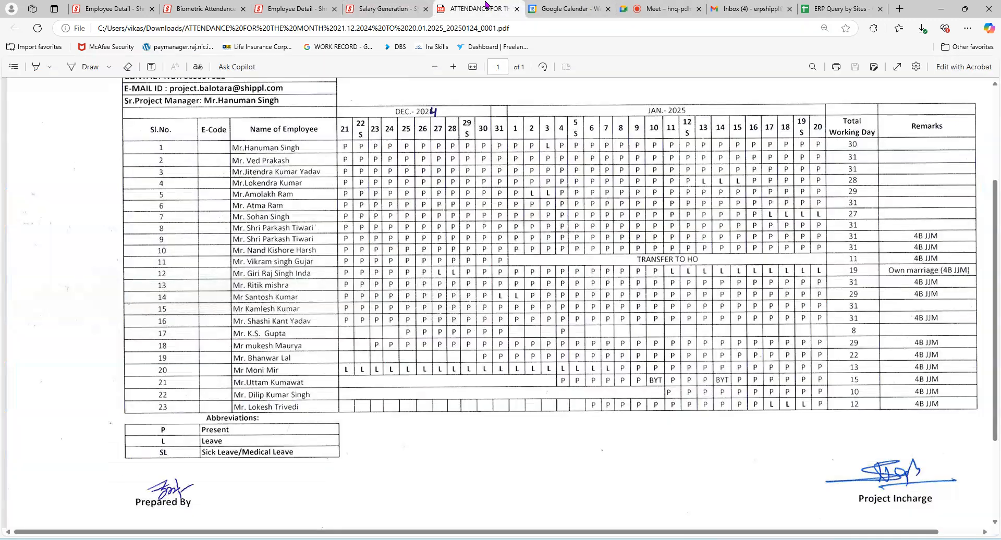
left_click(411, 6)
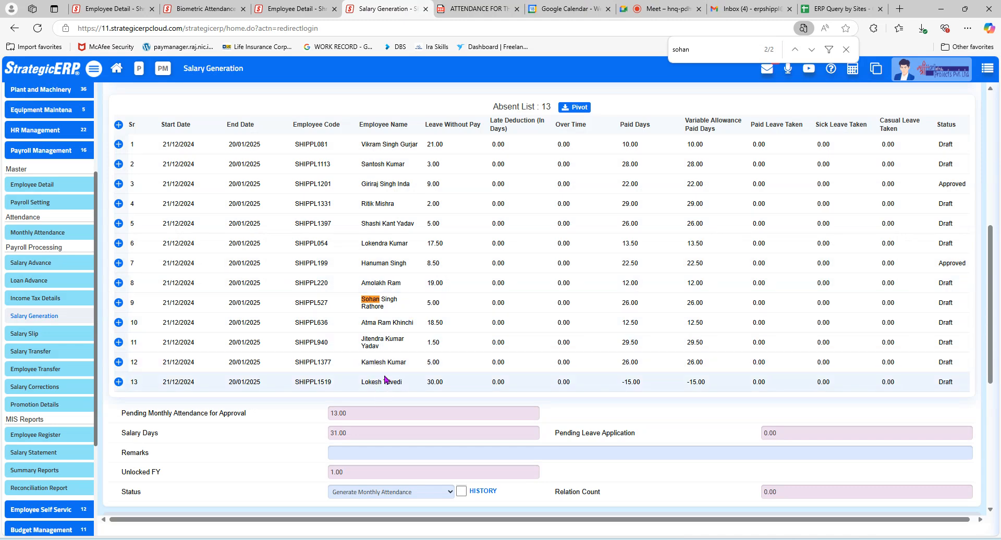
Cross-check employees 8 to 11 on the scanned sheet against the Monthly Attendance and Absent List tables
scroll(389, 359, "up", 2)
scroll(389, 360, "up", 1)
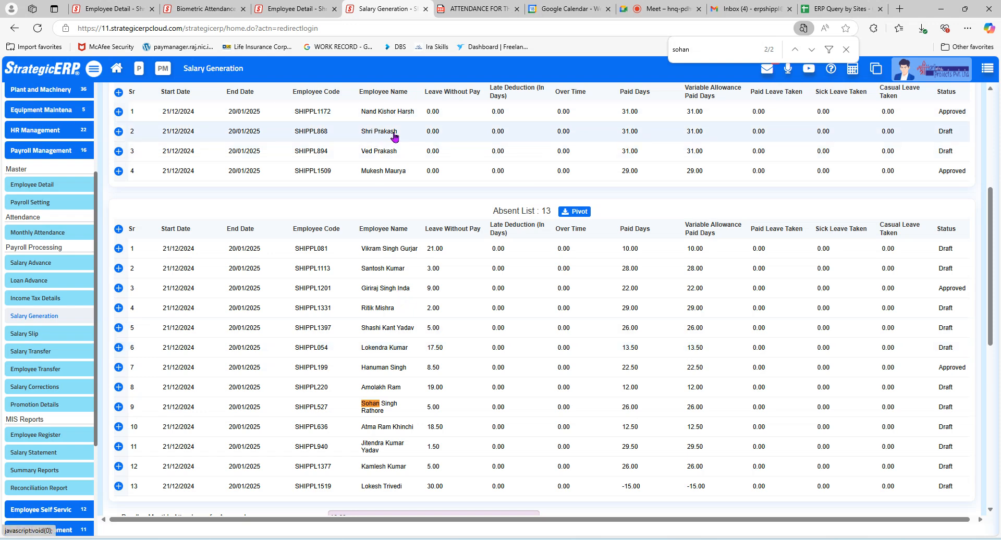
left_click(477, 8)
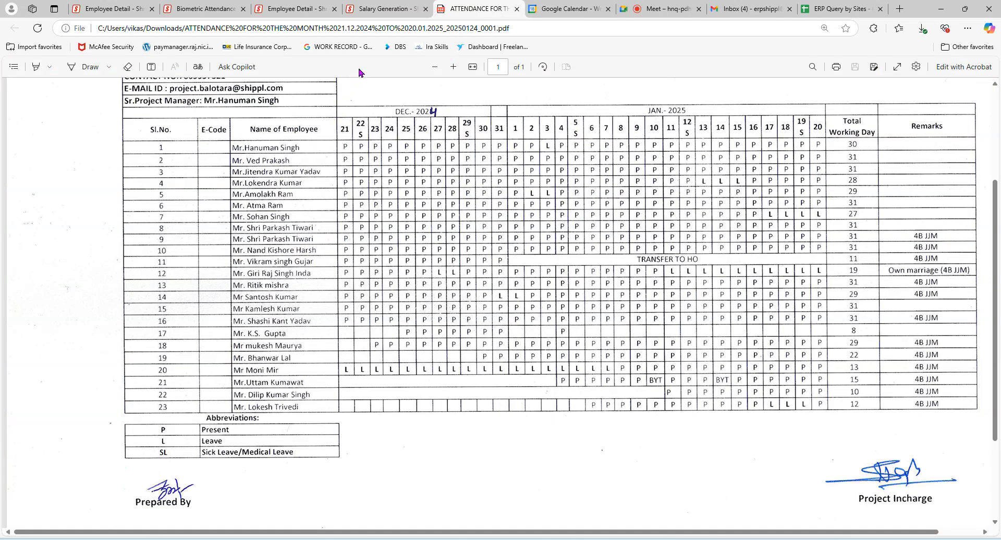
left_click(378, 9)
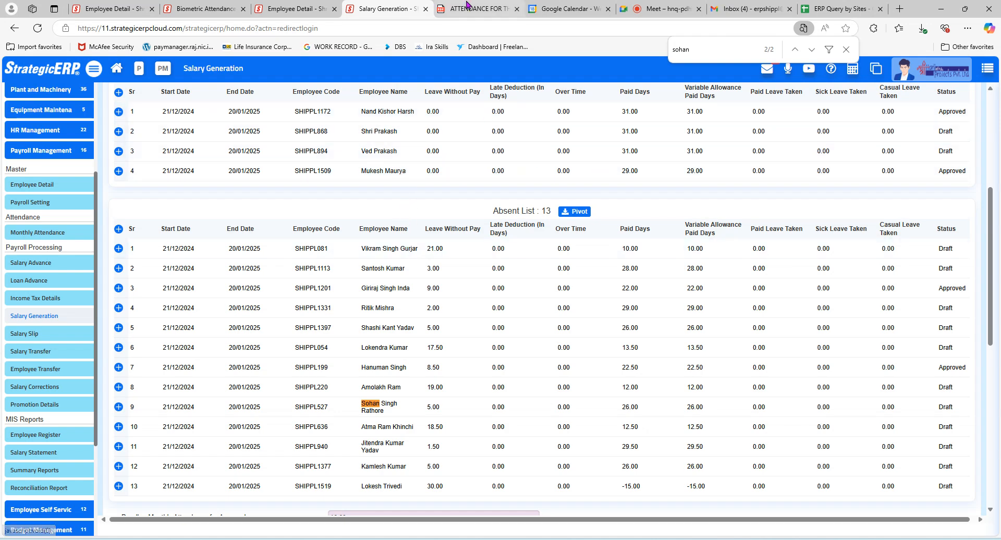
left_click(467, 7)
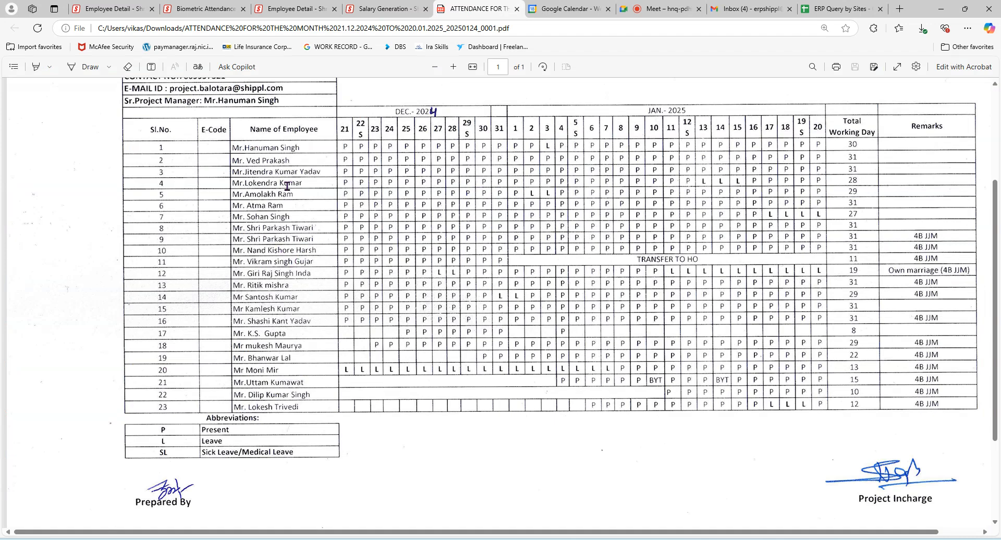
left_click(383, 9)
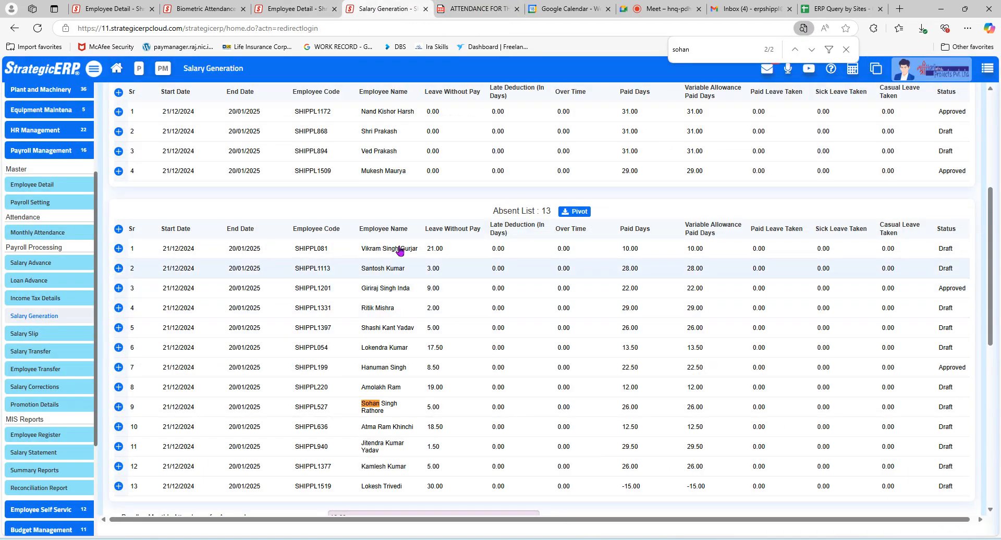
Cross-check employees 12 to 15 on the scanned sheet against the Absent List's leave and paid days
left_click(468, 9)
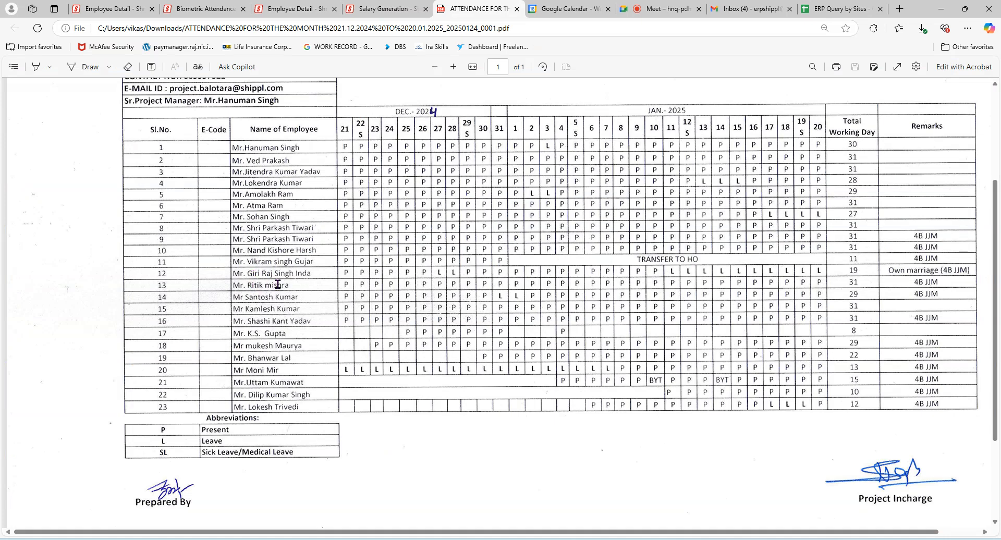
left_click(369, 7)
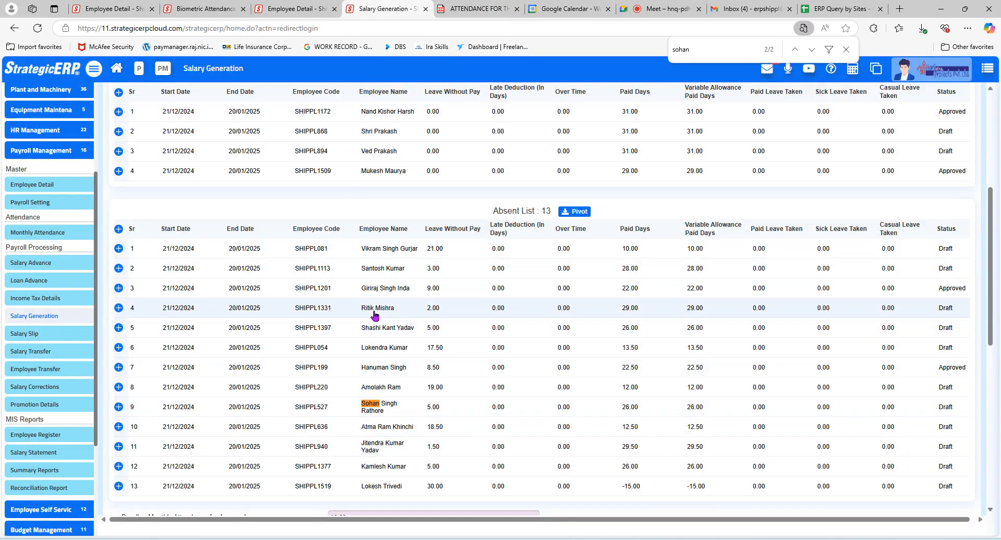
left_click(455, 8)
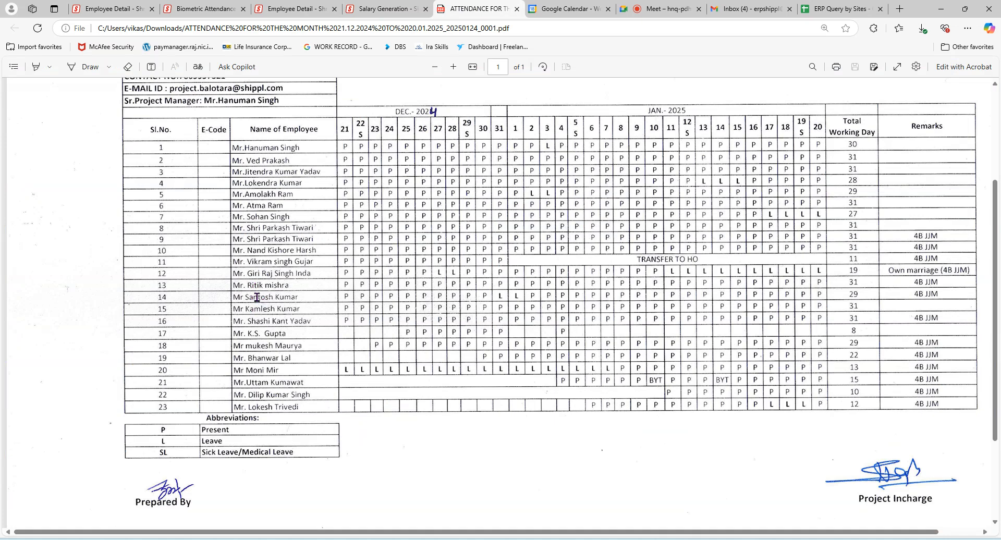
left_click(388, 7)
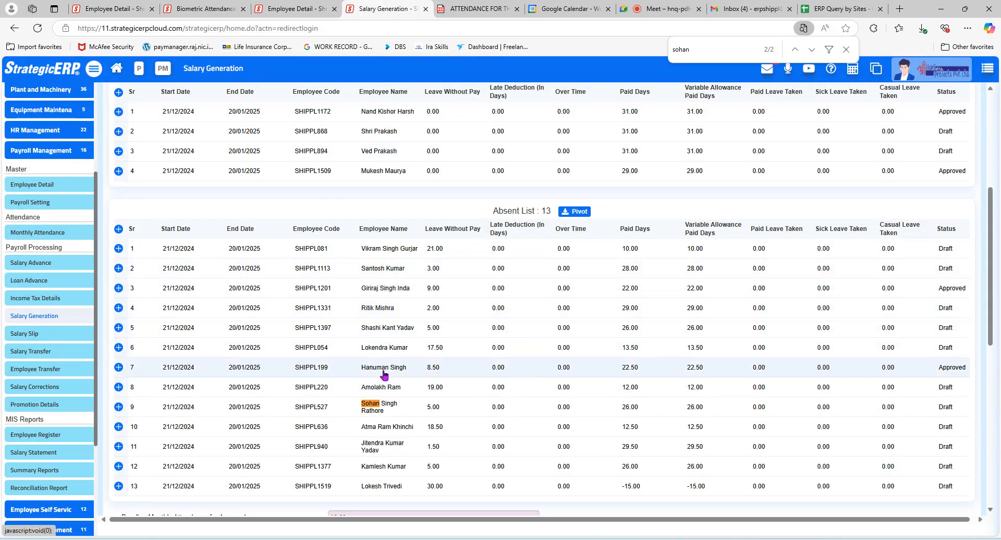
Cross-check employees 16 to 18 on the scanned sheet against the Salary Generation attendance tables
left_click(476, 8)
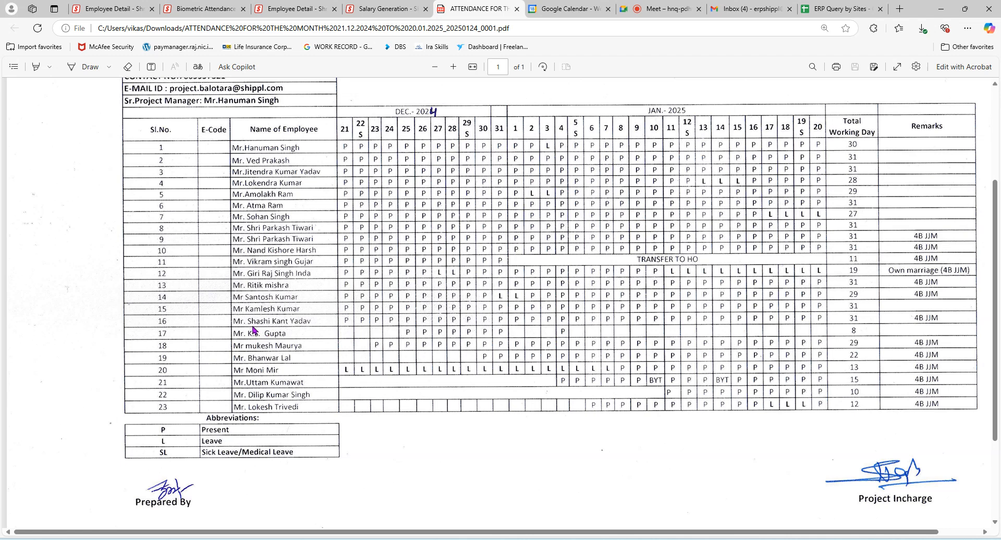
left_click(383, 9)
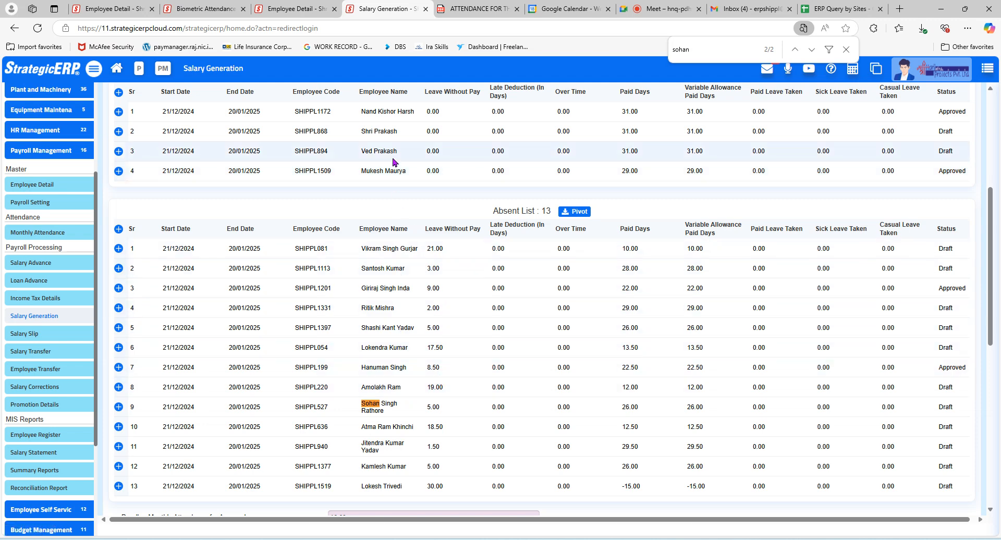
left_click(455, 11)
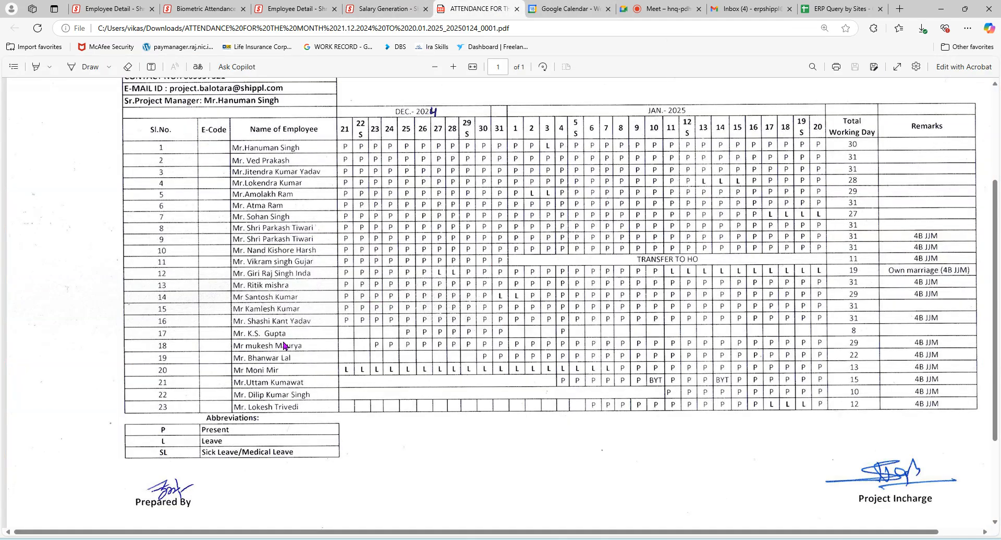
left_click(379, 9)
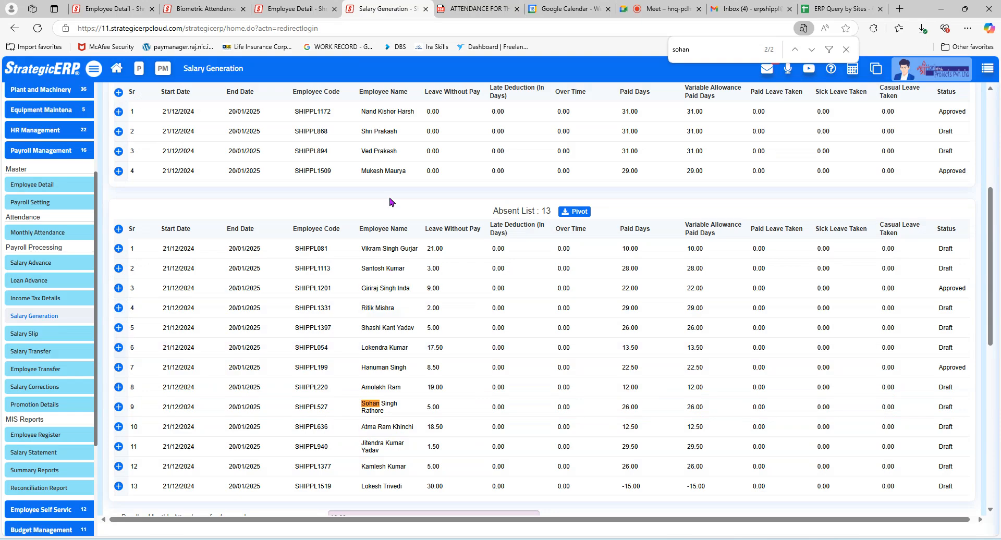
Search the Salary Generation page for the first name of the sheet's employee 22 and compare the attendance tables with the scan
key("ctrl+Tab")
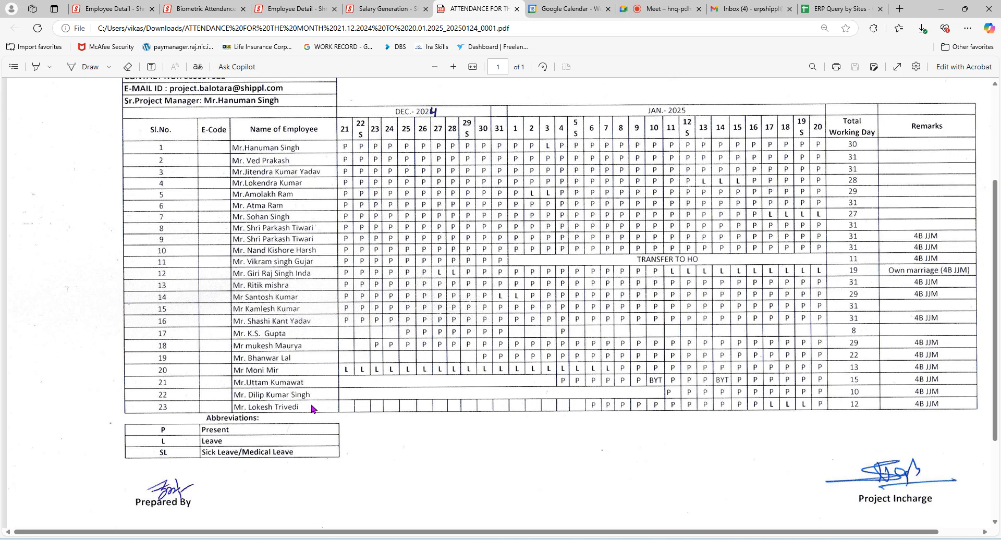
left_click(366, 7)
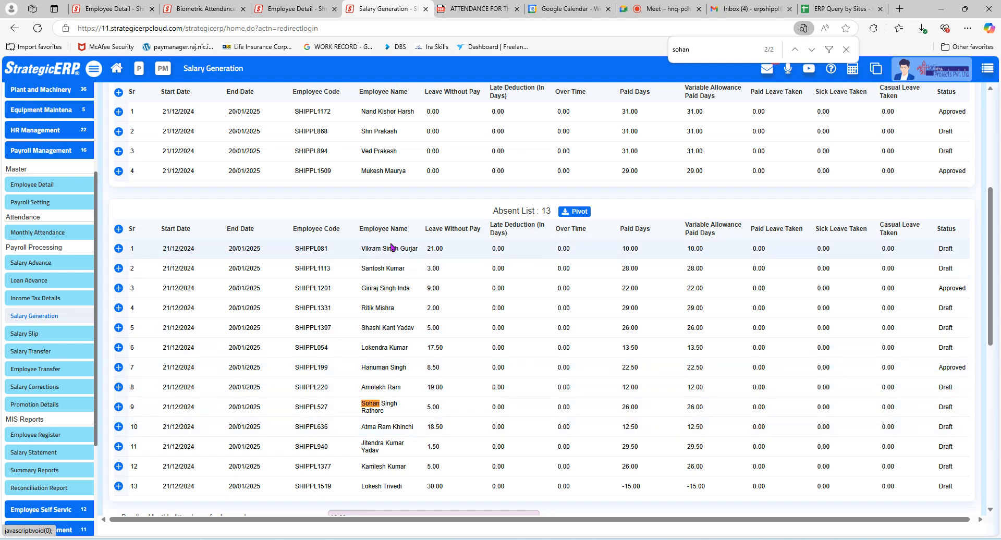
key("ctrl+f")
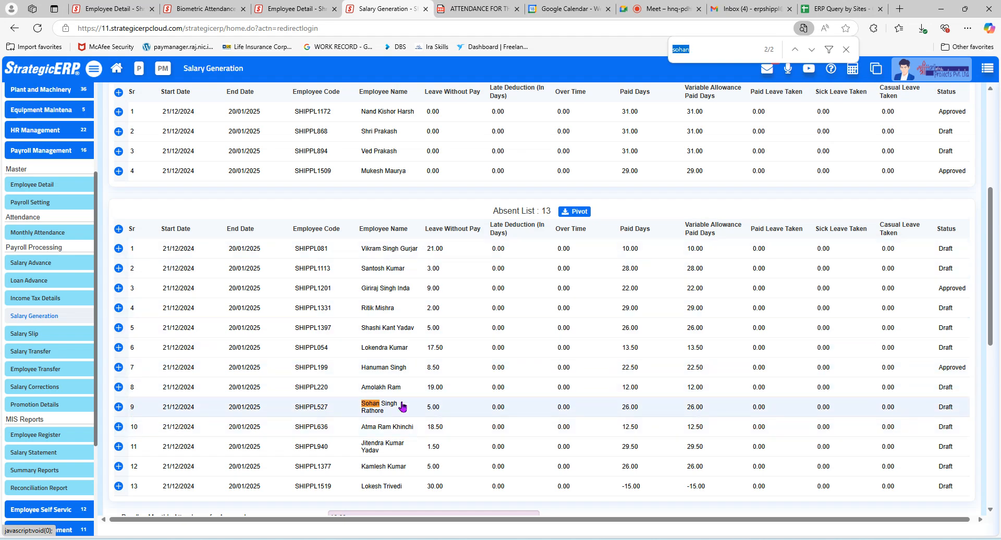
type("dilip")
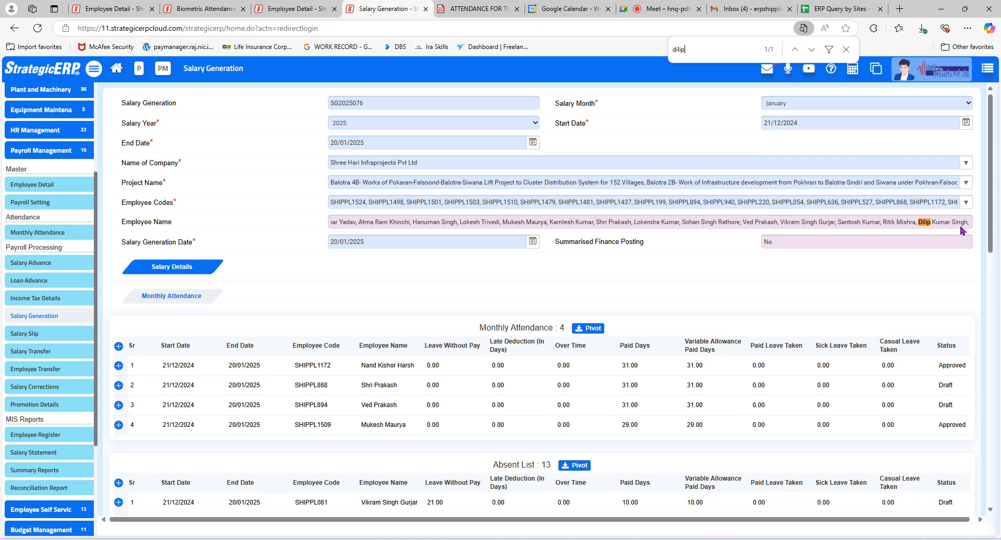
scroll(538, 456, "down", 5)
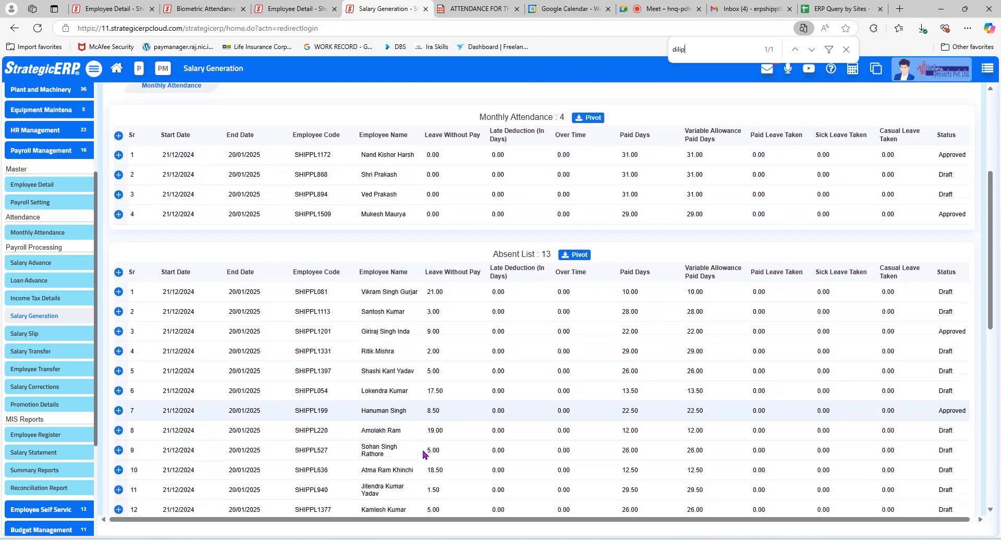
scroll(424, 455, "down", 1)
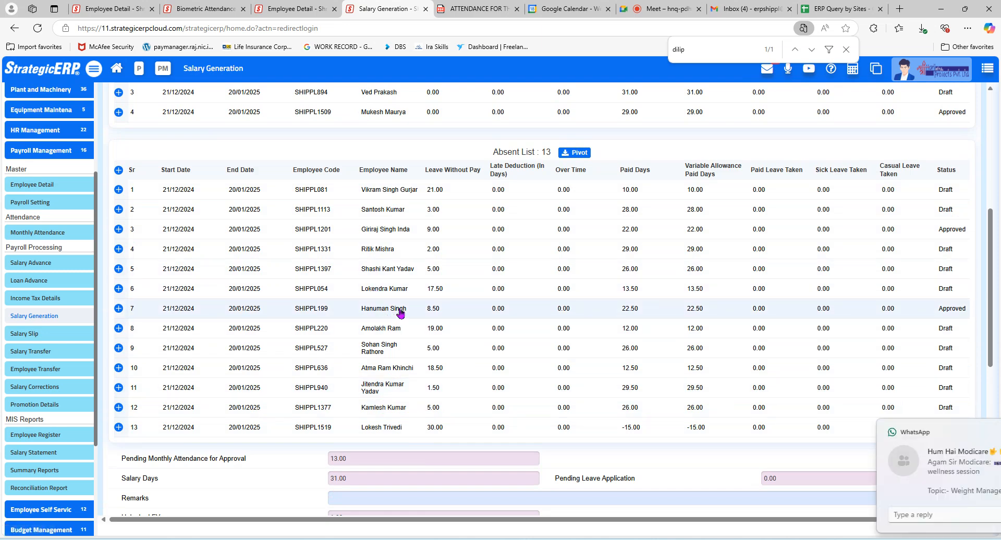
left_click(465, 7)
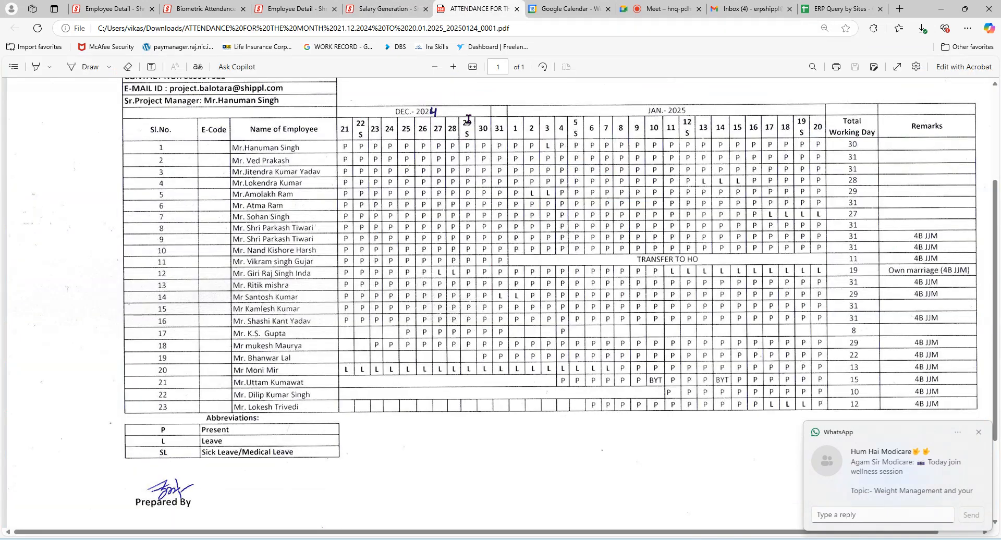
left_click(388, 8)
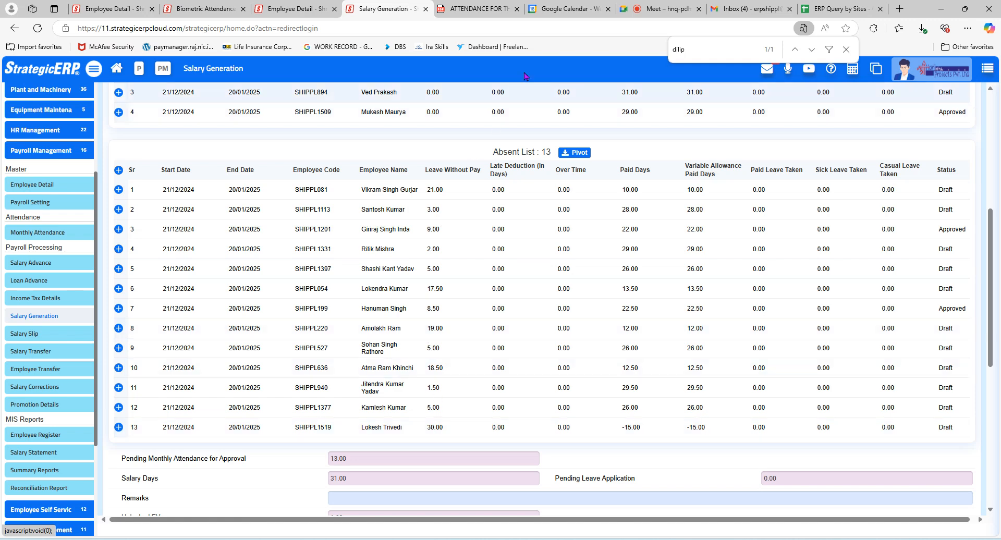
left_click(485, 9)
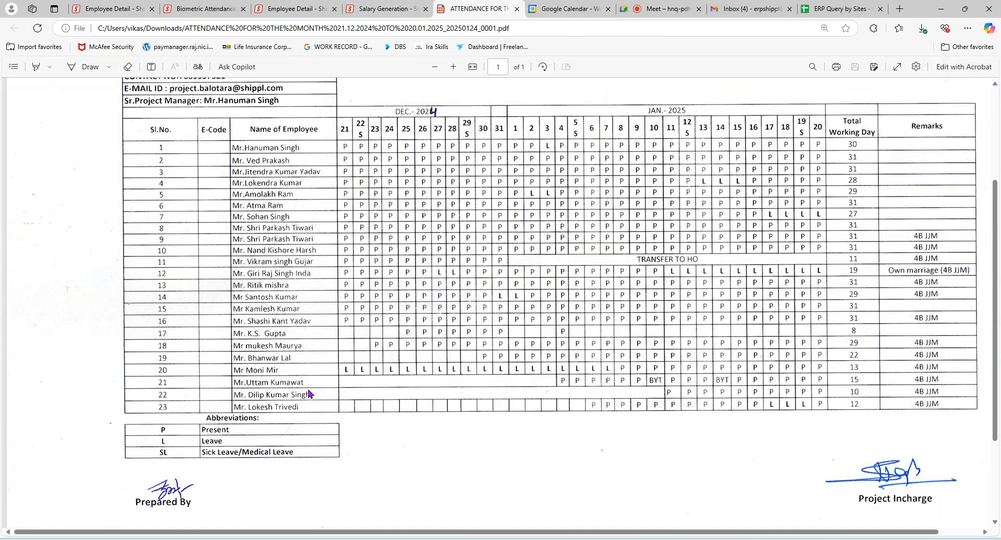
Find the scanned sheet's employee 22 in Employee Detail by name and open the matching record
left_click(270, 8)
left_click(32, 332)
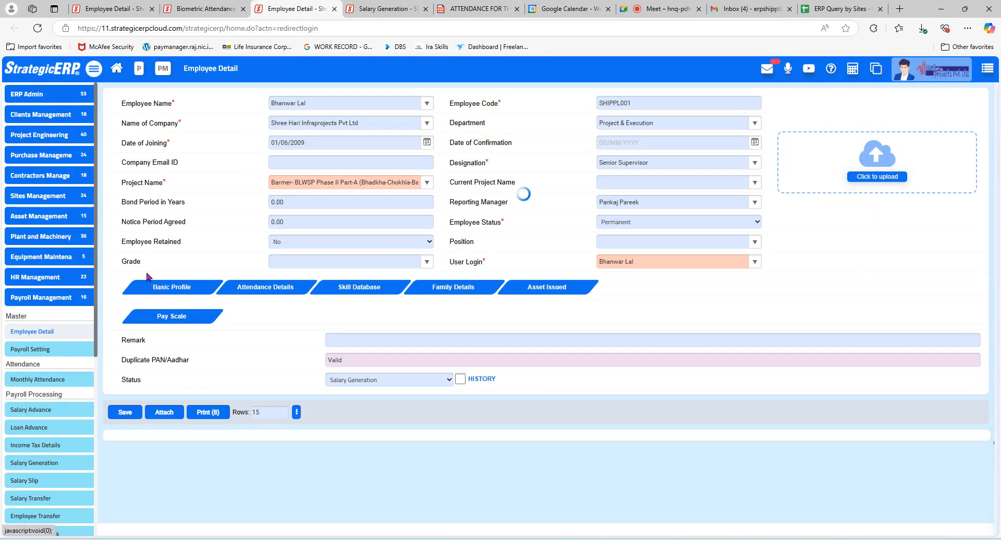
left_click(298, 107)
type("dilip")
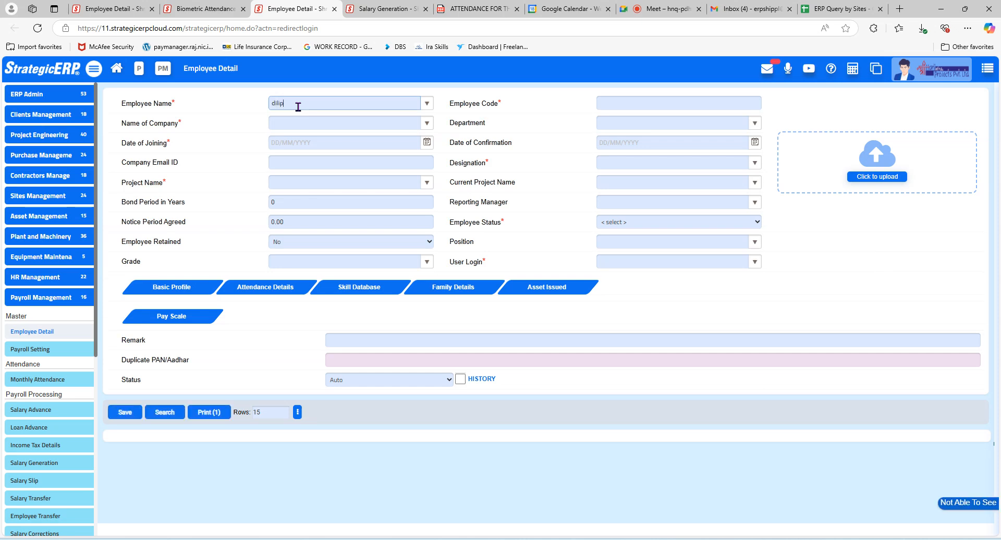
left_click(307, 142)
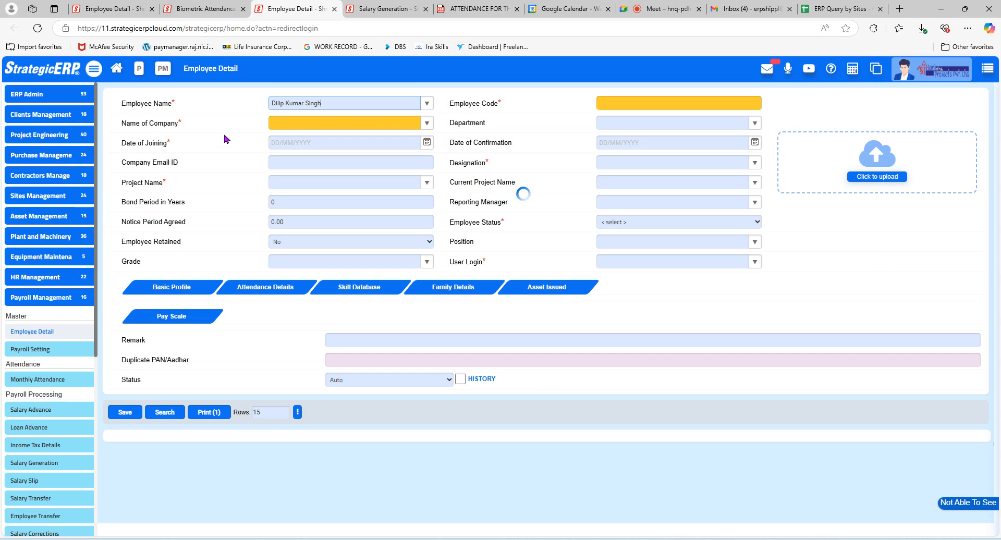
left_click(165, 412)
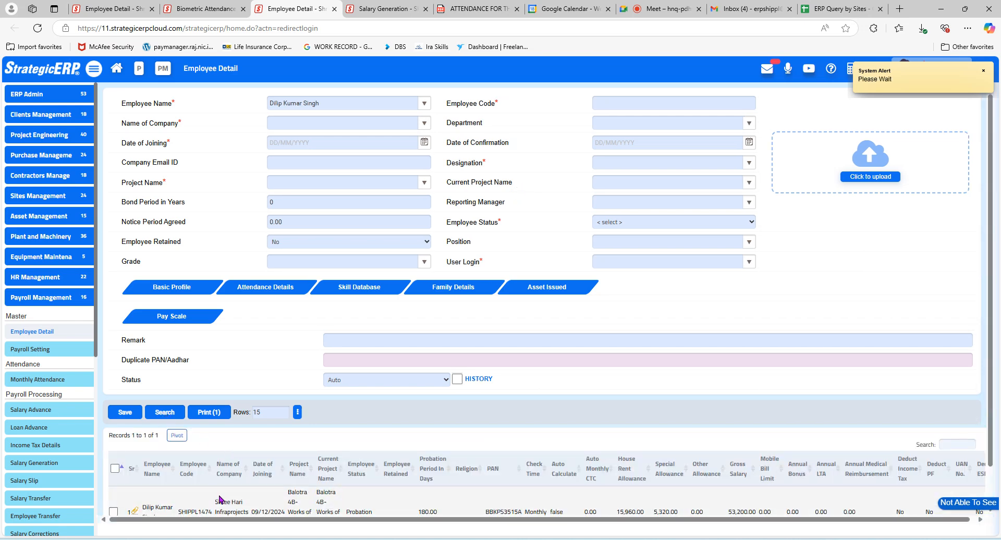
left_click(237, 505)
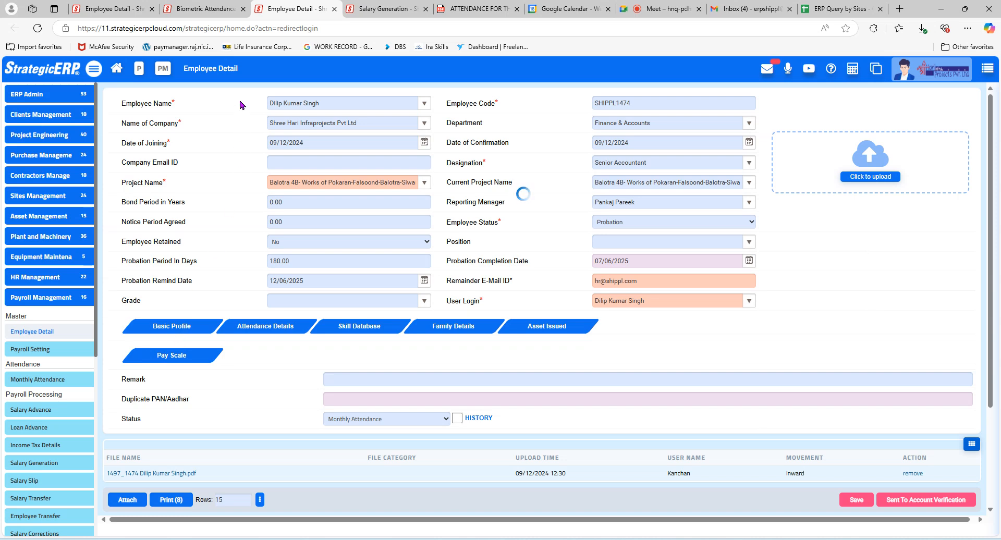
Check the Salary Generation's employee names and both attendance tables for the sheet's employee 22
left_click(365, 9)
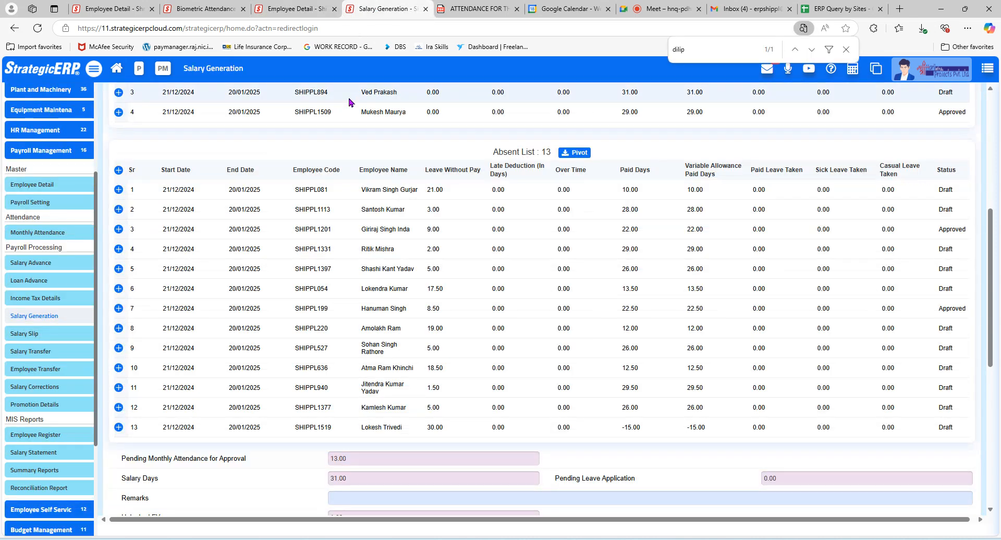
scroll(414, 258, "up", 2)
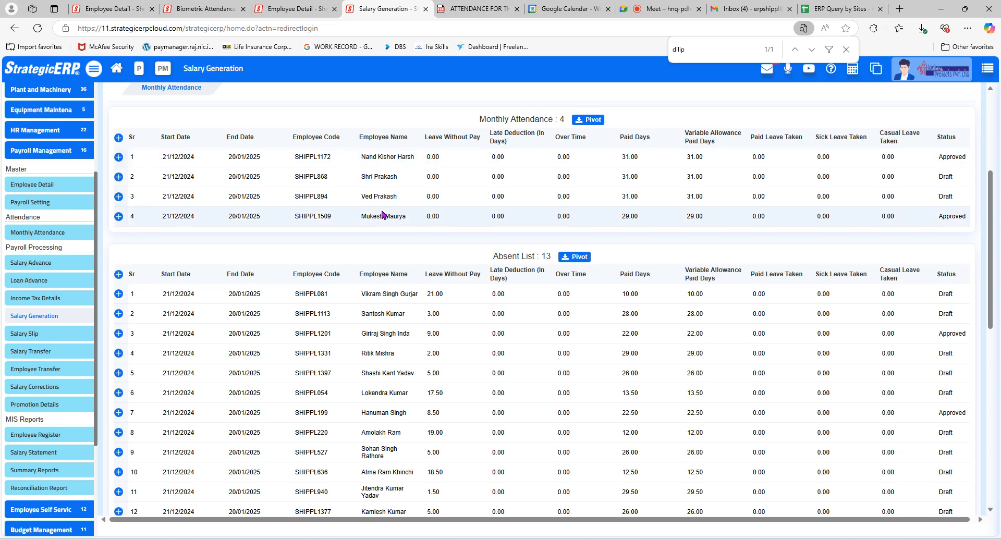
scroll(383, 215, "up", 4)
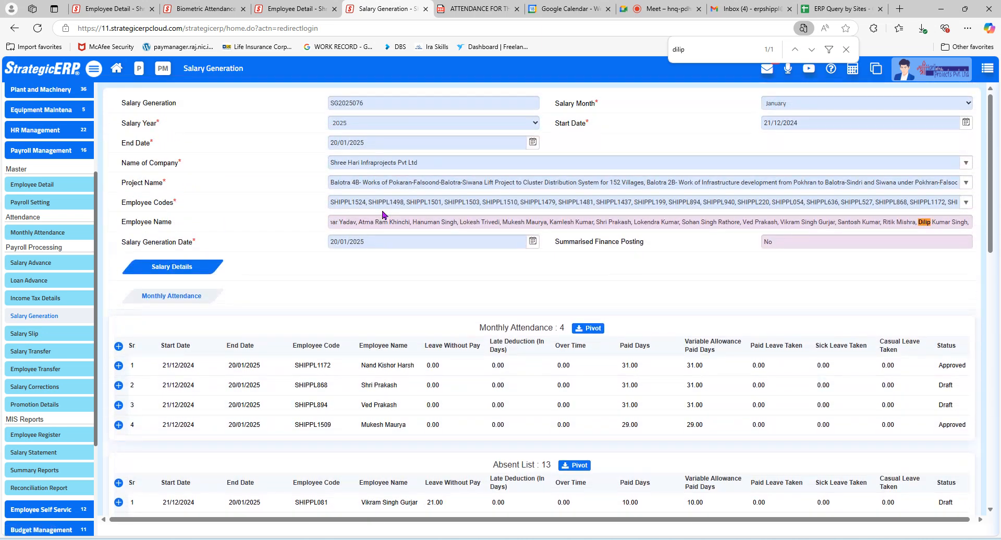
Run the Biometric Attendance calculation for the sheet's employee 22 from 21/12/2024 to 20/01/2025
left_click(204, 9)
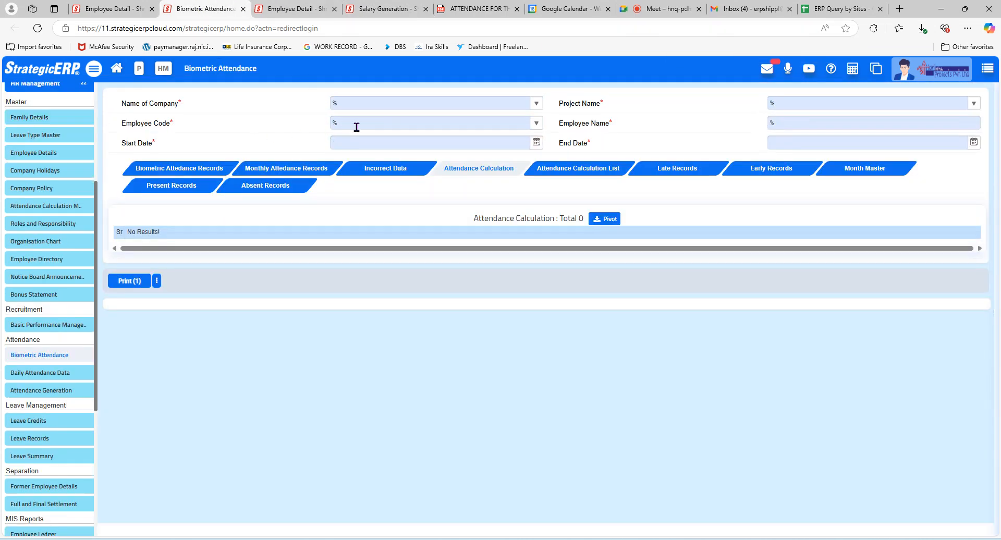
left_click(422, 123)
type("dilip")
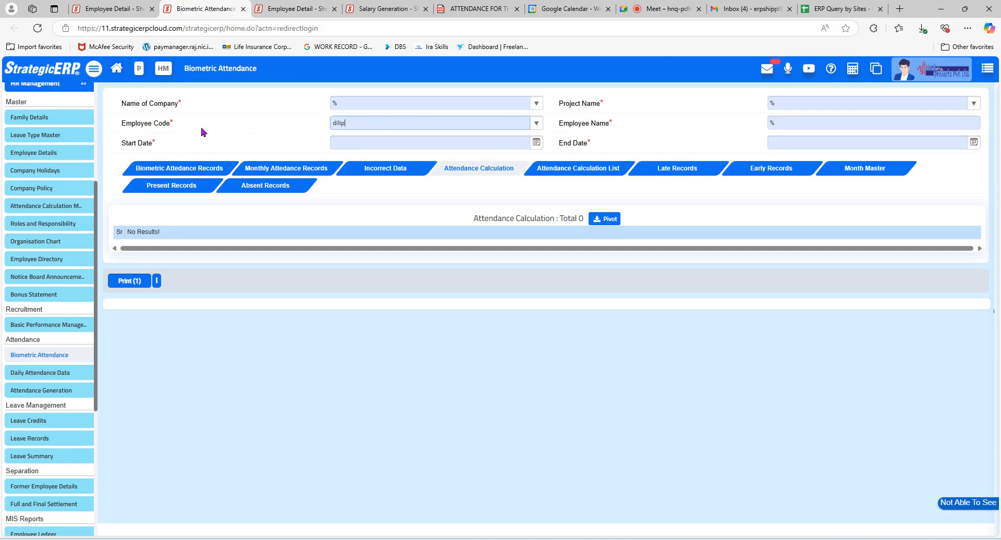
left_click(367, 167)
left_click(401, 143)
type("21/12/2024")
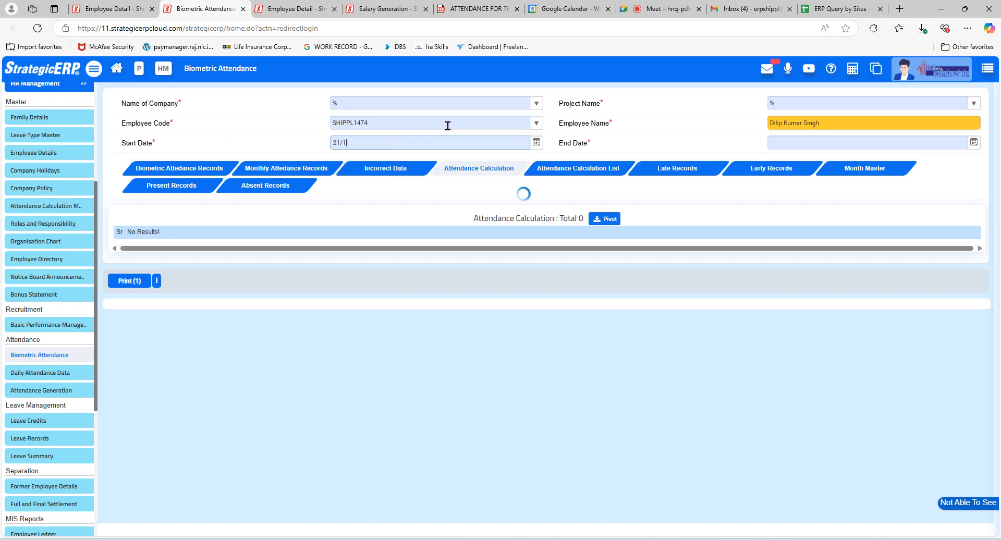
key("Tab")
type("20/01/2025")
key("Tab")
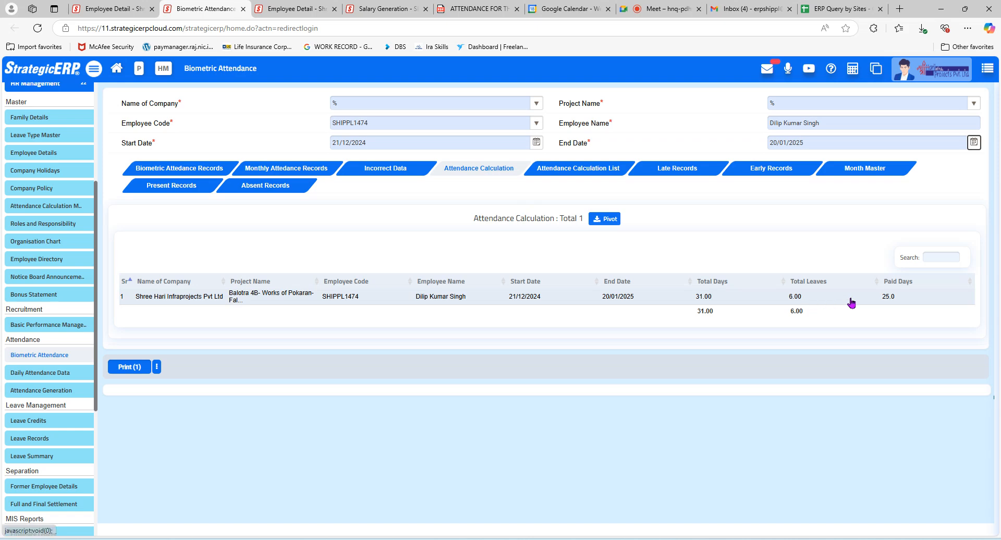
Compare employee 22's biometric attendance calculation with the Salary Generation's Monthly Attendance and Absent List, and close the page search
left_click(383, 9)
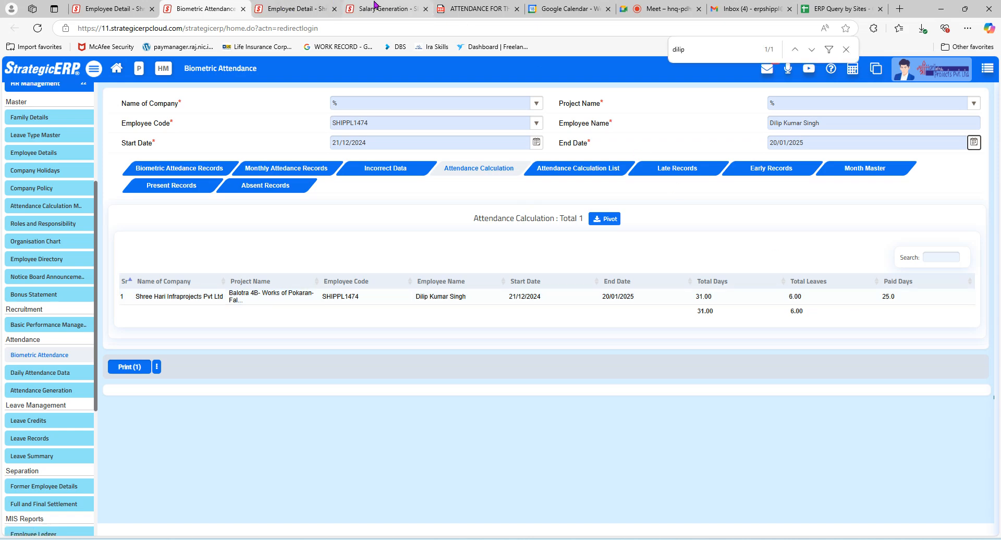
scroll(465, 369, "down", 3)
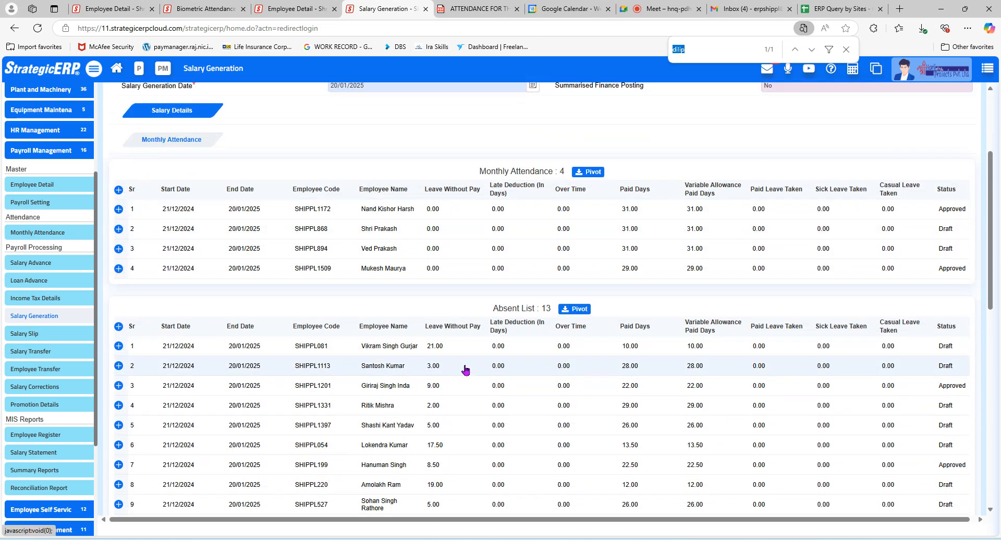
scroll(465, 369, "up", 3)
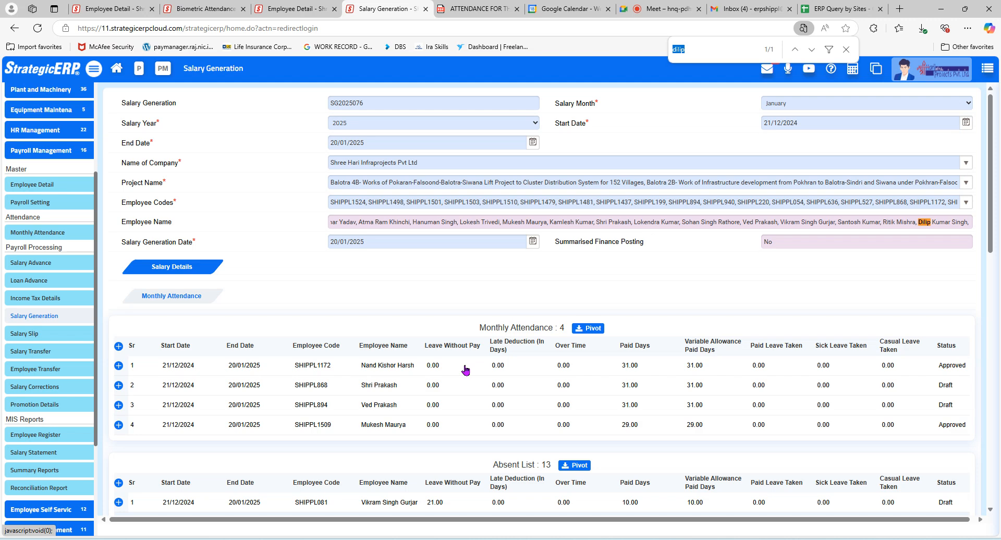
left_click(203, 6)
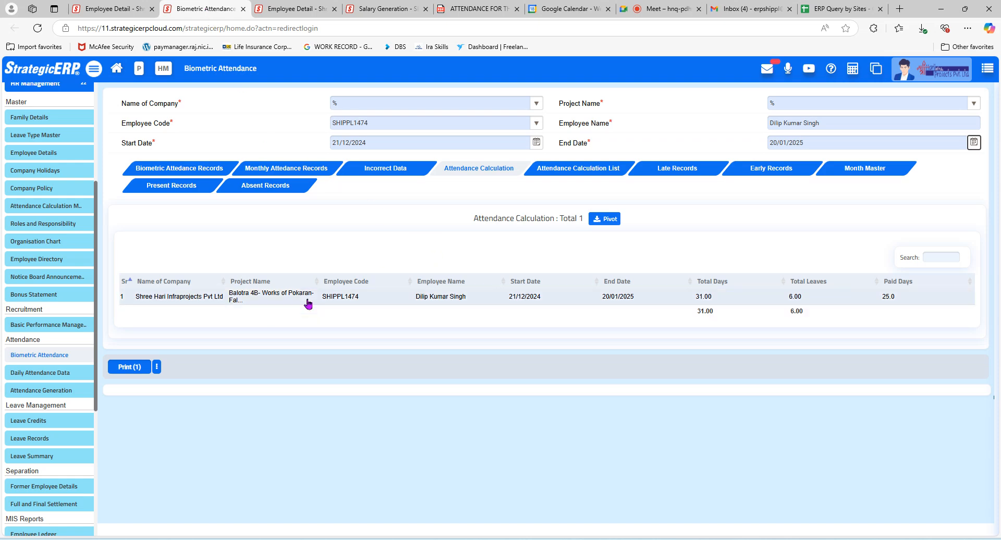
left_click(386, 9)
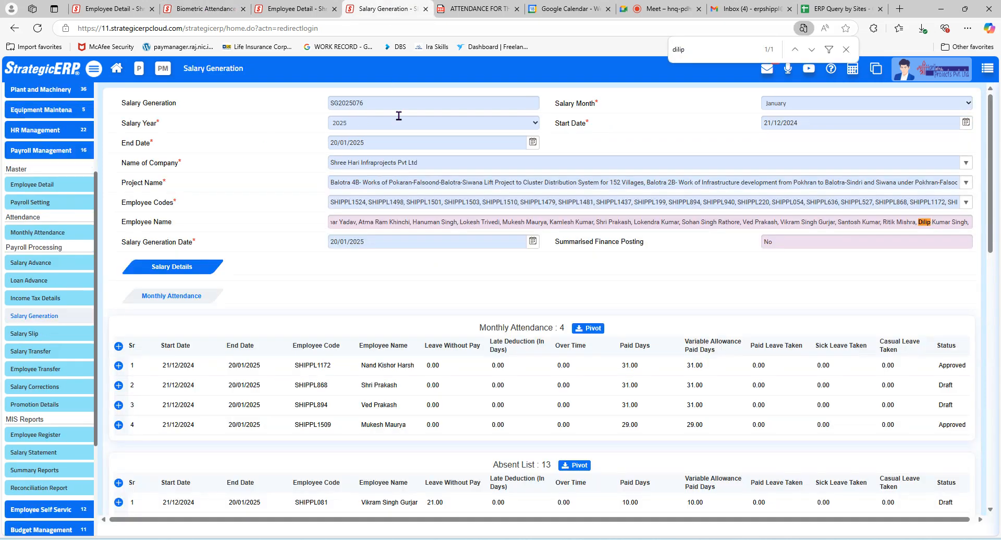
scroll(444, 308, "down", 5)
scroll(446, 314, "down", 2)
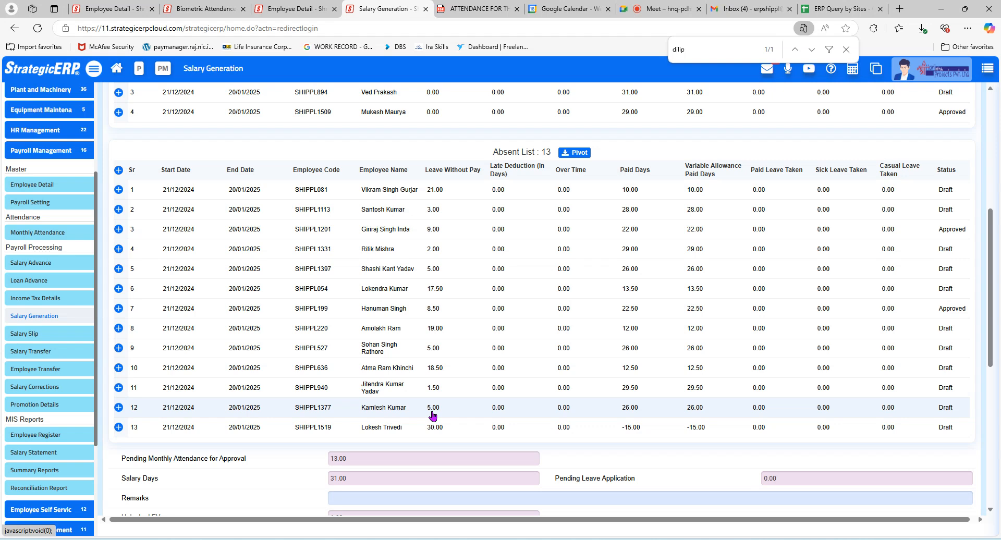
scroll(422, 371, "up", 5)
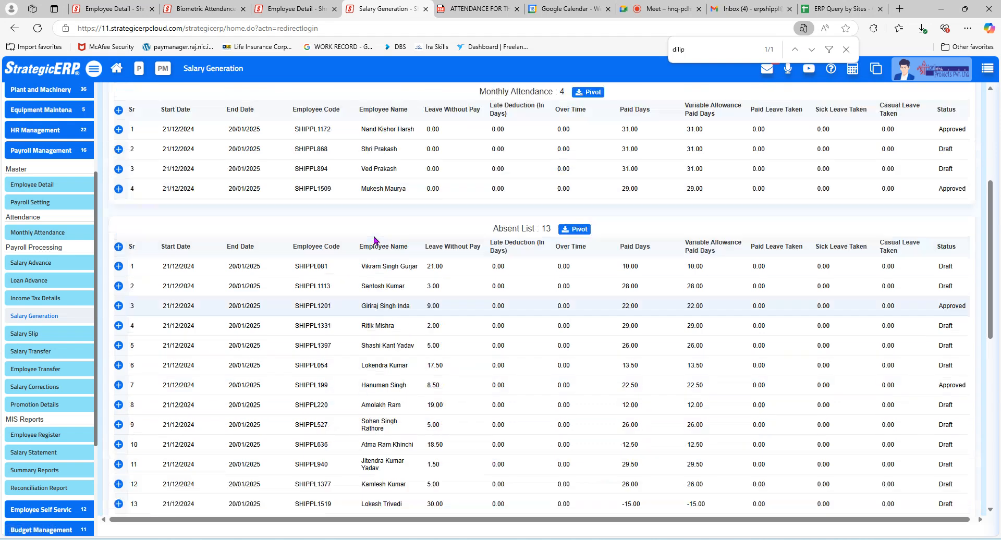
scroll(338, 257, "up", 2)
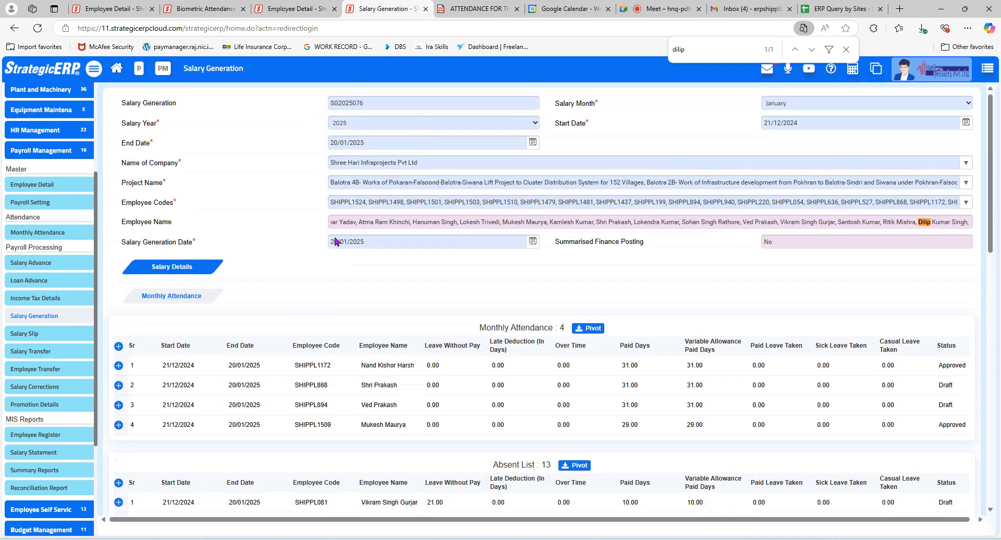
left_click(224, 6)
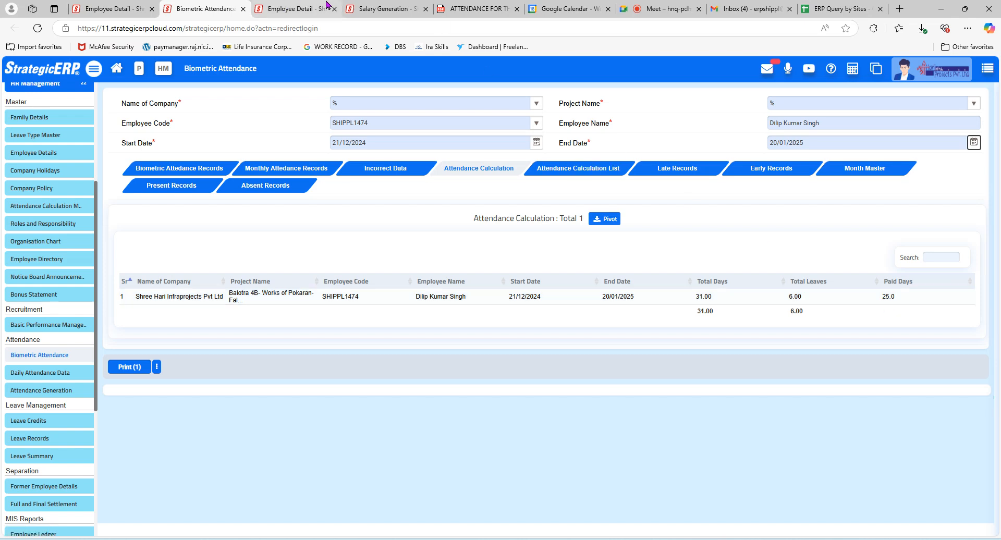
left_click(363, 5)
scroll(459, 414, "down", 6)
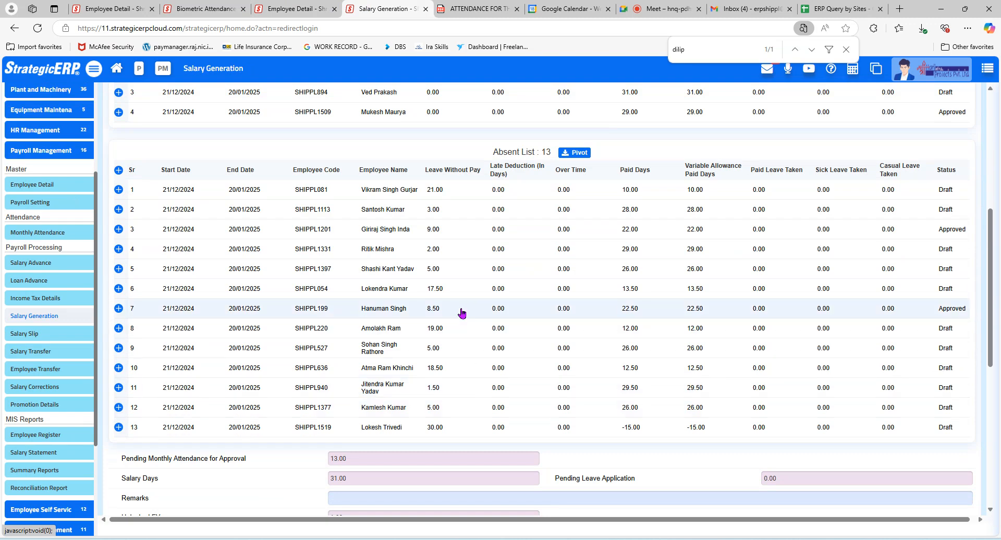
left_click(845, 49)
Open an additional ERP window, and switch the existing Salary Generation window to the Salary Slip form
left_click(876, 68)
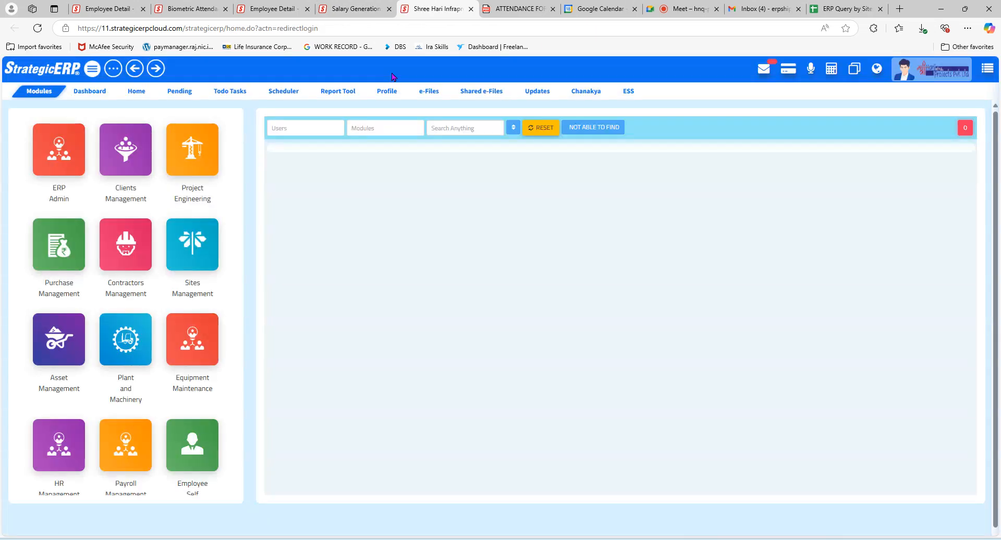
left_click(359, 9)
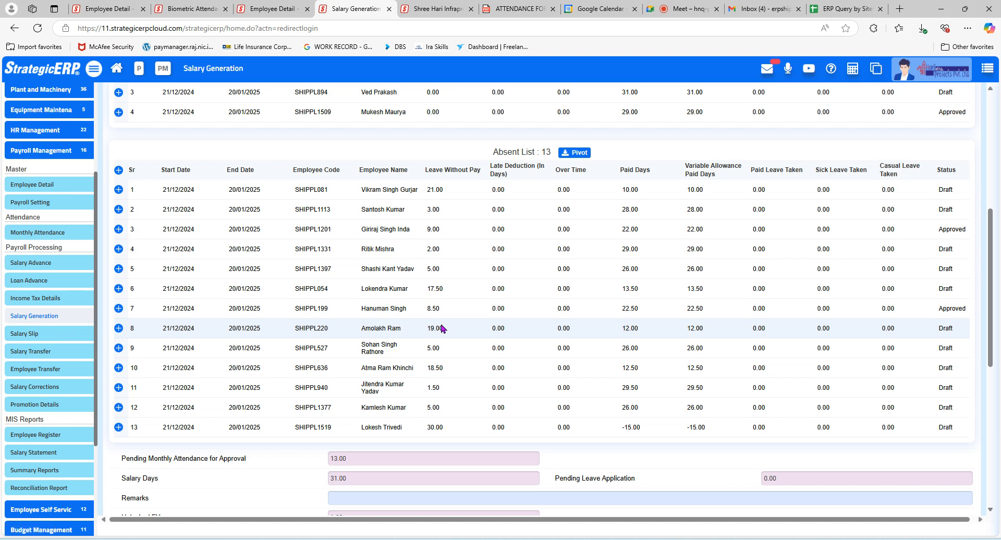
left_click(22, 333)
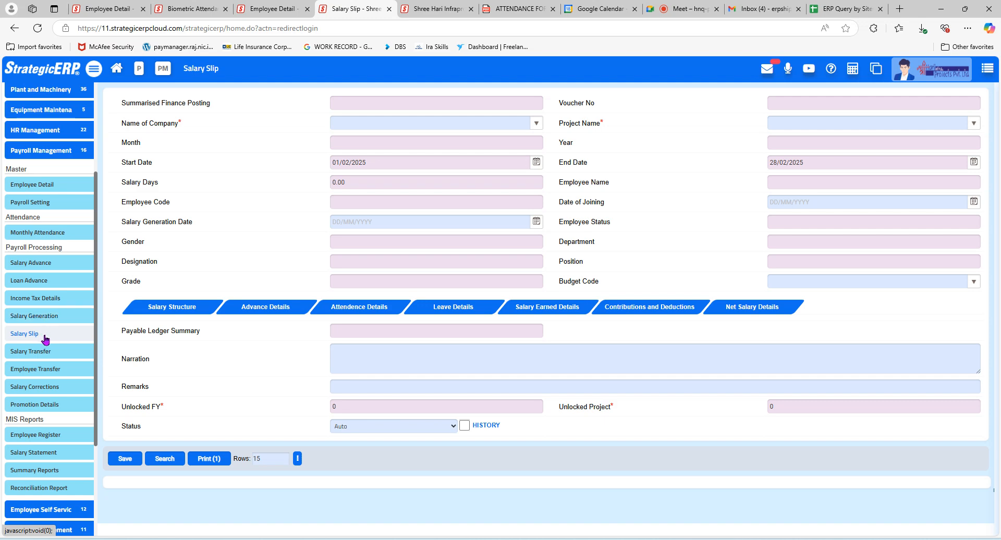
List the salary slips of Shree Hari Infraprojects Pvt Ltd with the row limit set to 1500
left_click(536, 123)
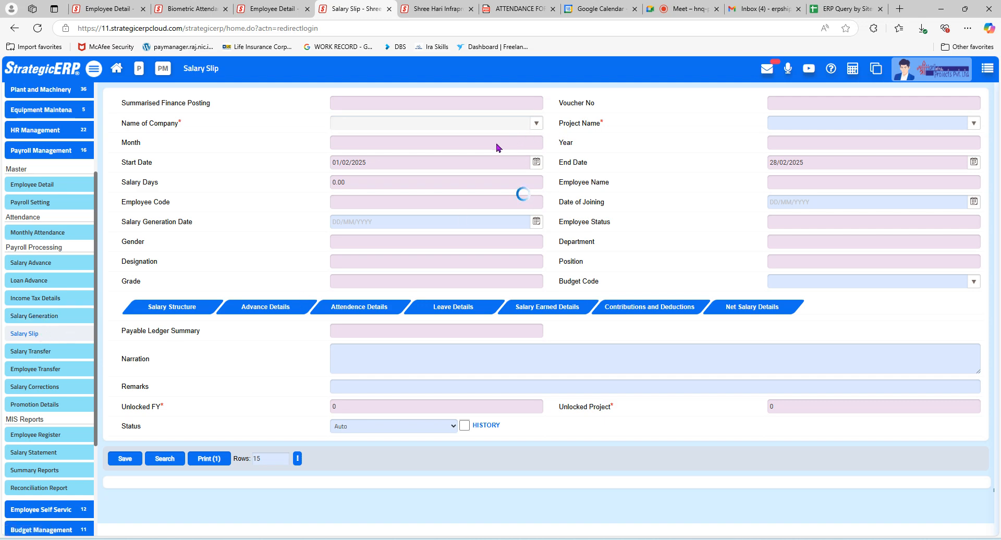
left_click(421, 142)
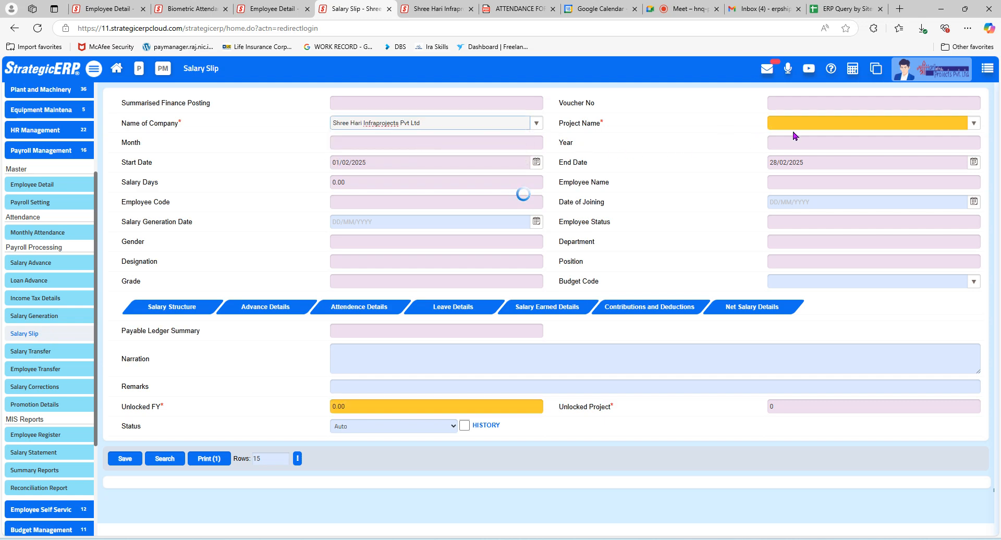
left_click(275, 458)
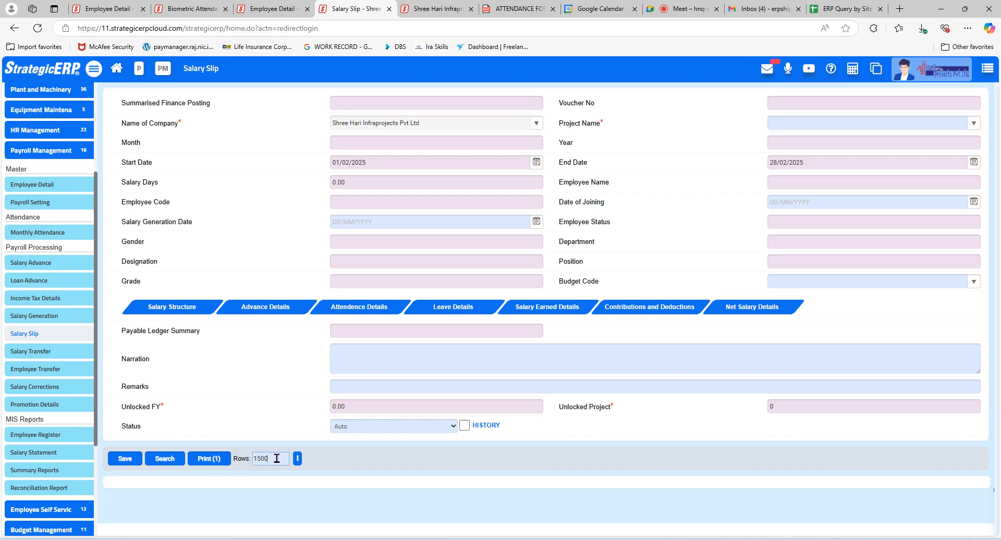
left_click(159, 460)
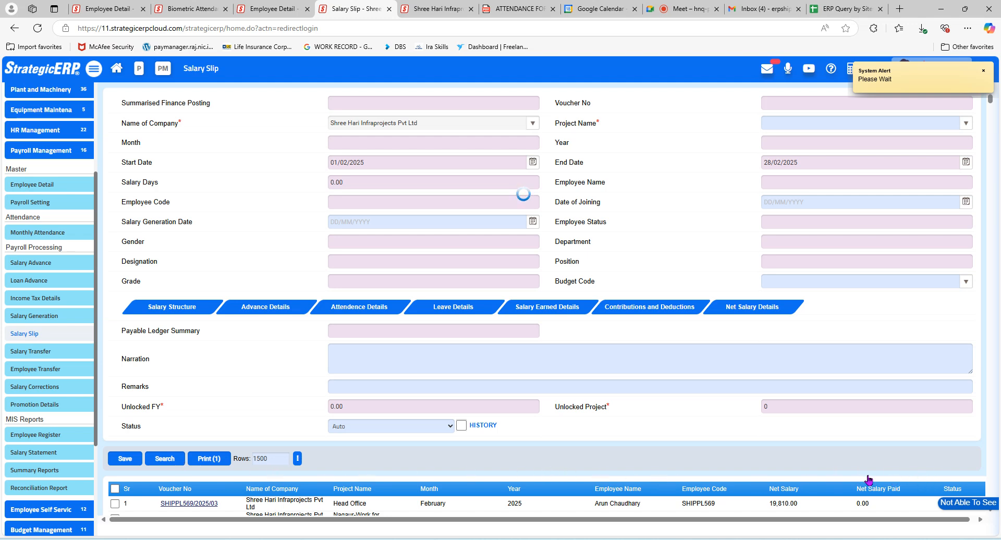
Try to filter the listed salary slips by the first name of the scanned sheet's employee 22
left_click(948, 490)
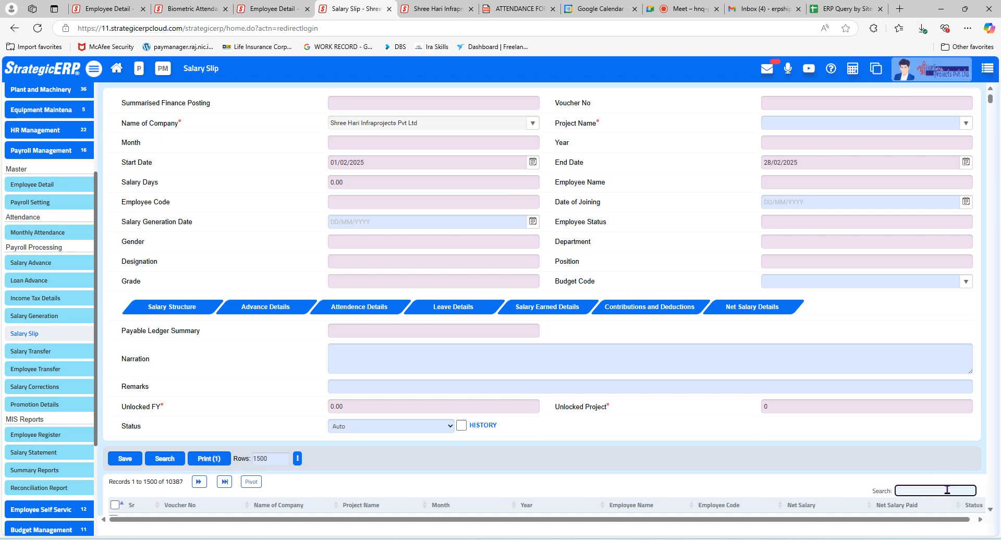
type("dipil")
scroll(676, 402, "down", 1)
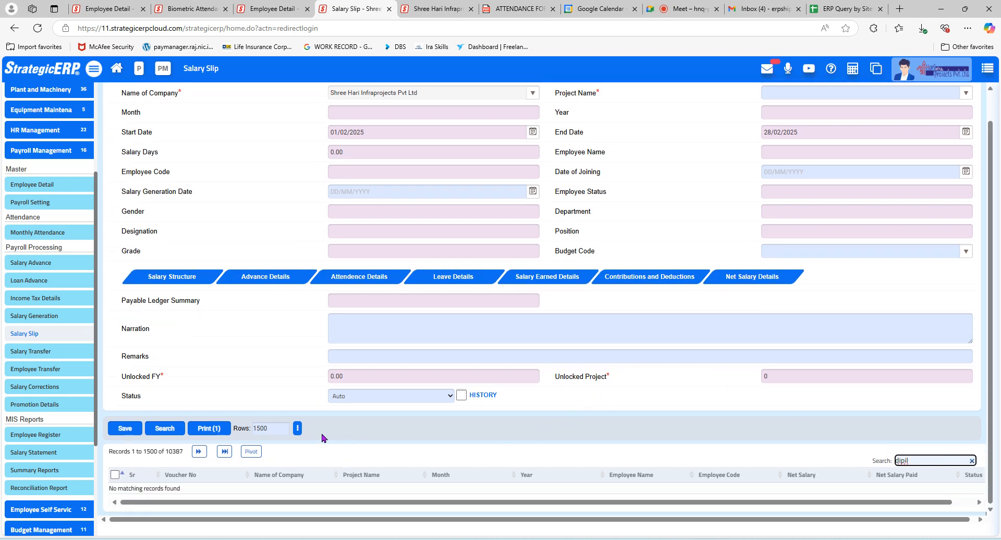
left_click(371, 452)
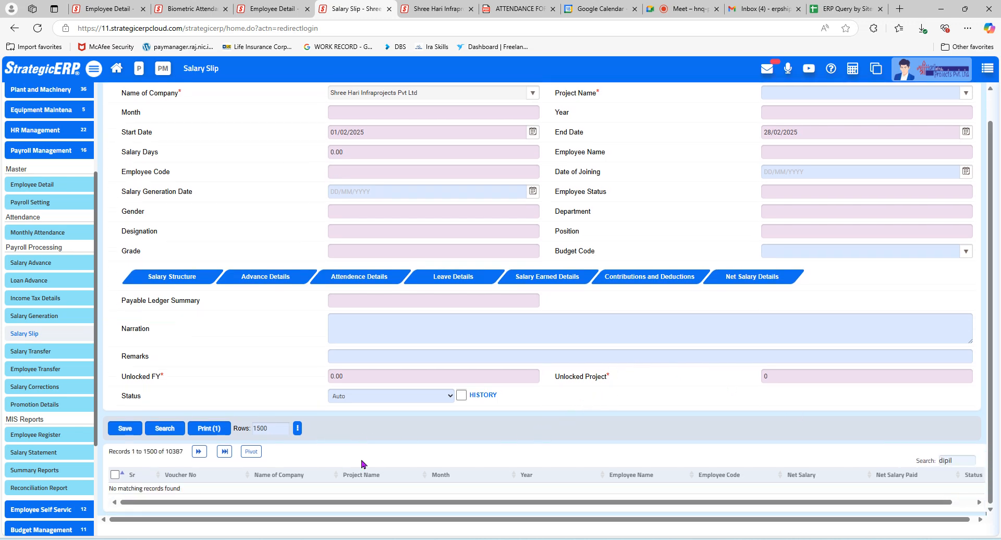
left_click(957, 460)
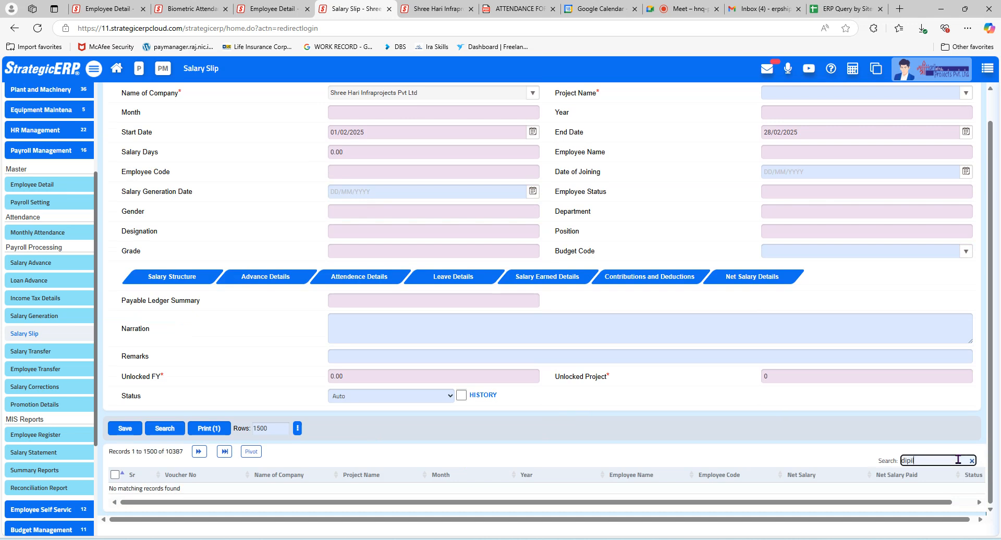
key("BackSpace")
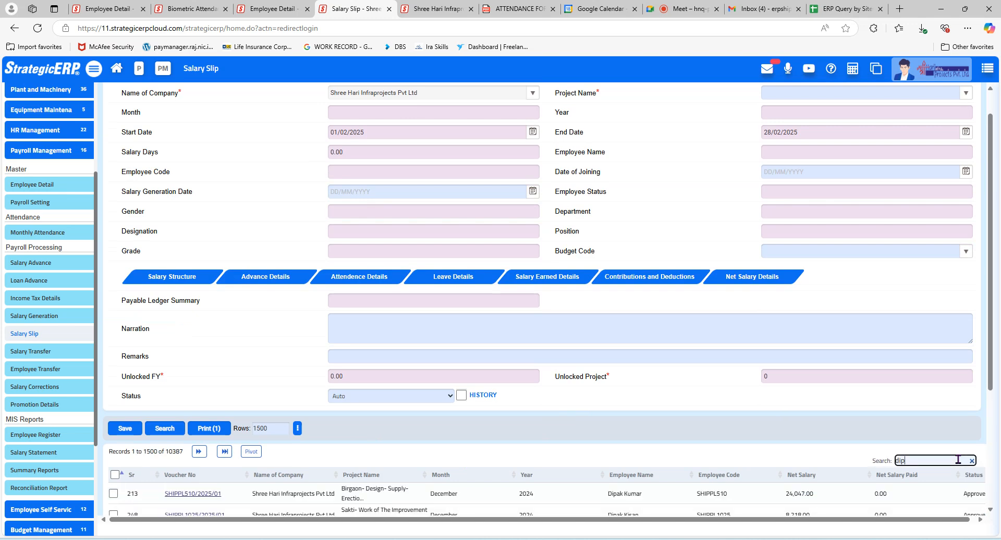
type("l")
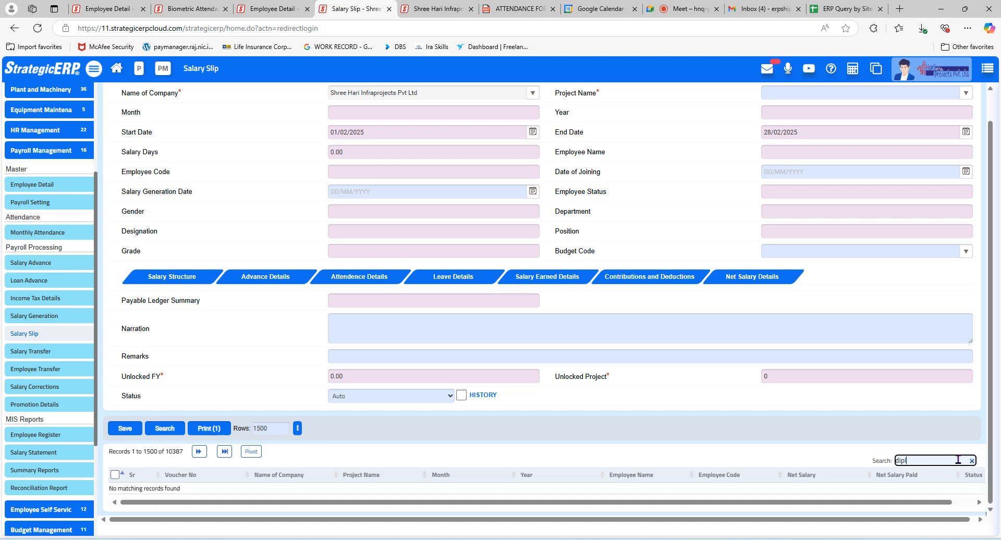
key("BackSpace")
key("BackSpace")
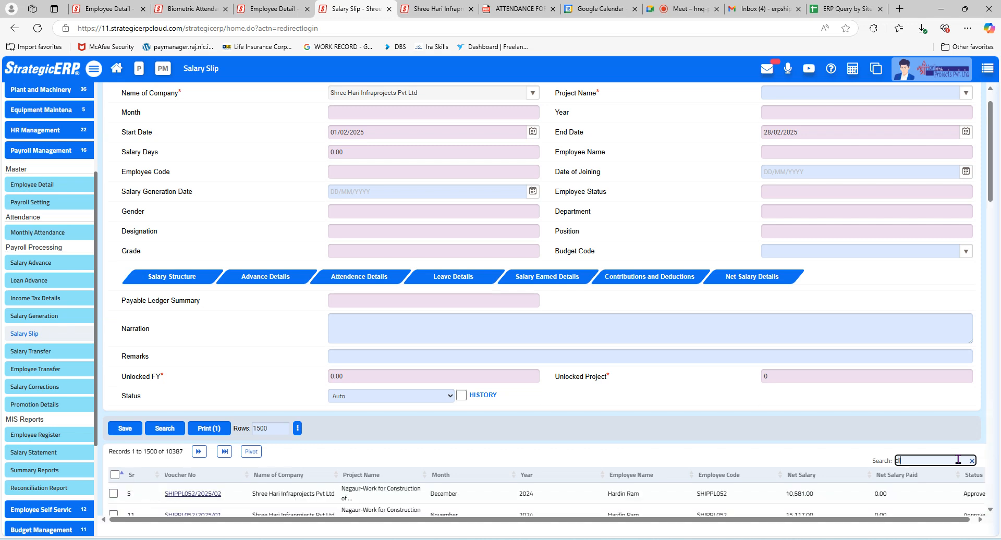
left_click(434, 7)
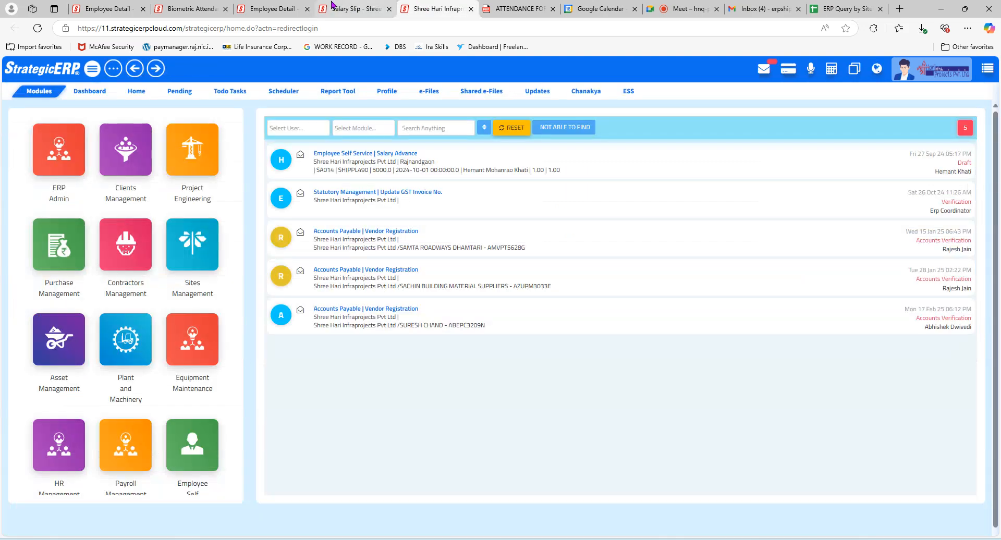
left_click(338, 6)
left_click(414, 9)
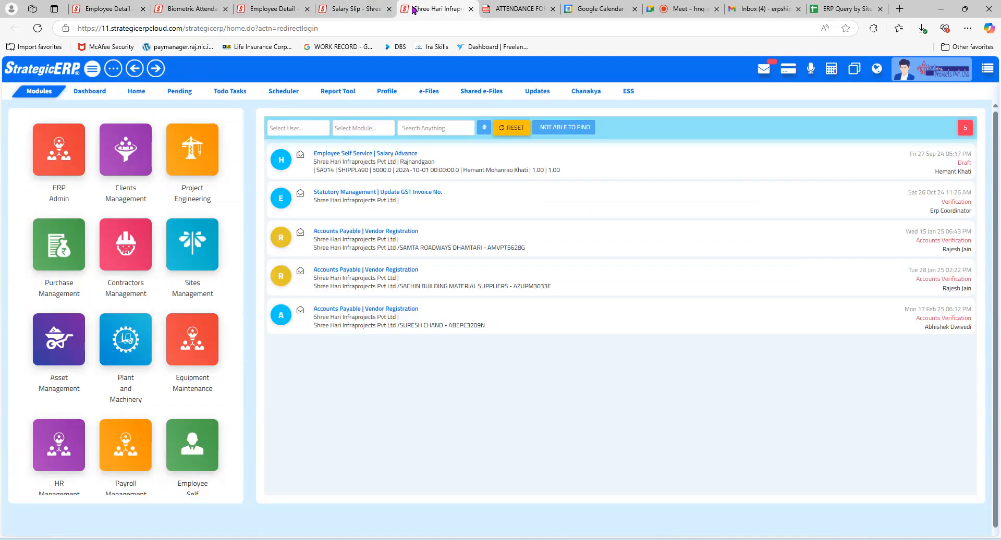
left_click(364, 8)
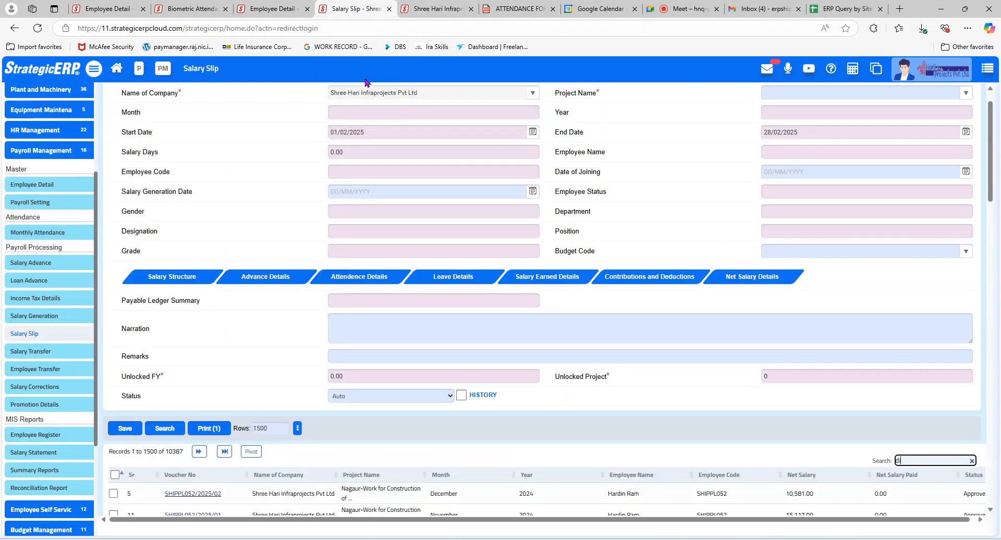
left_click(409, 6)
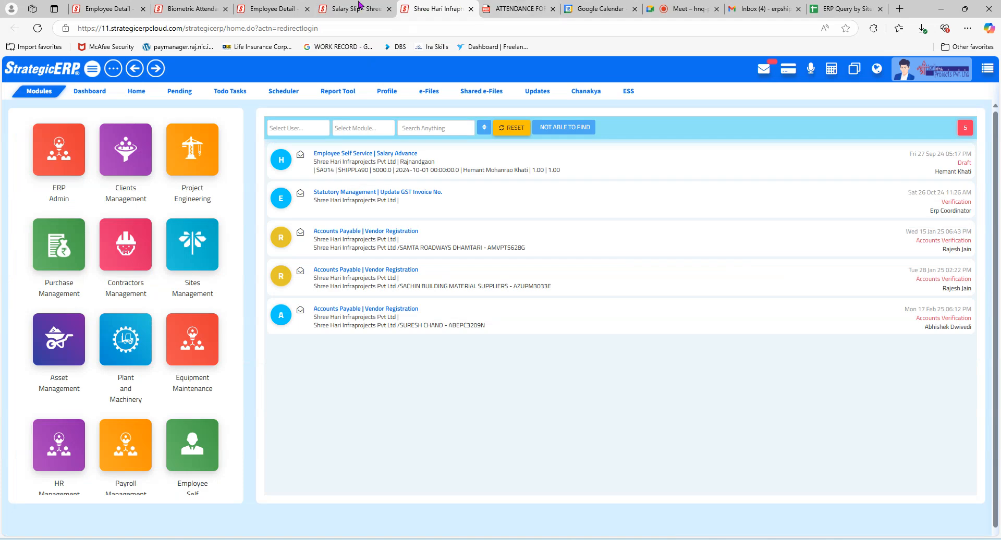
left_click(330, 6)
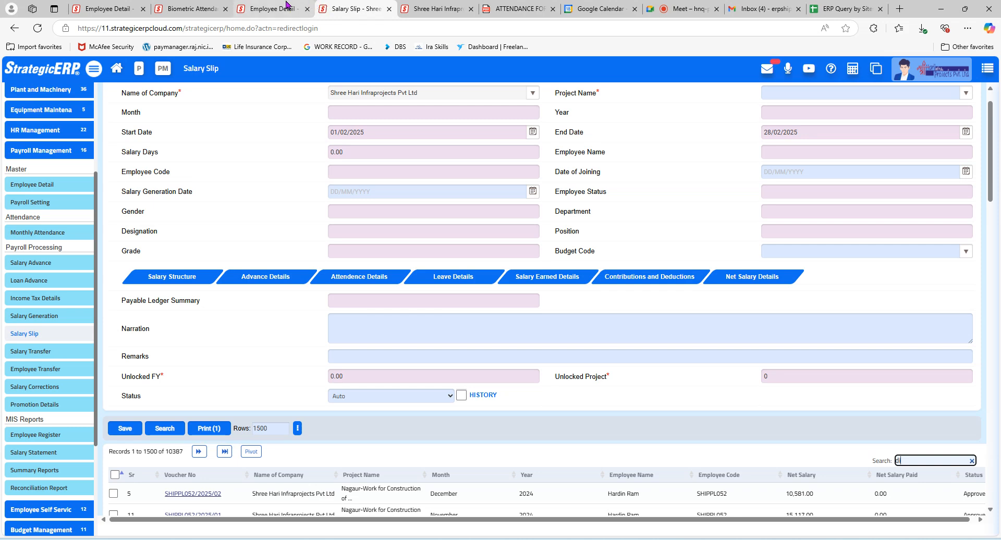
left_click(287, 6)
left_click(330, 7)
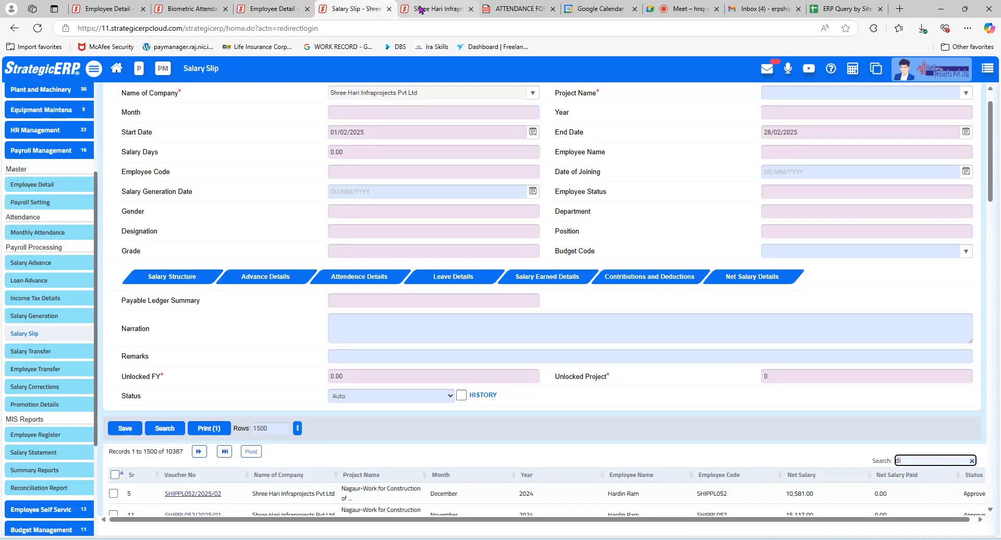
Rerun the salary slip search, filter the list by employee 22's name, and open the January 2025 slip
left_click(165, 431)
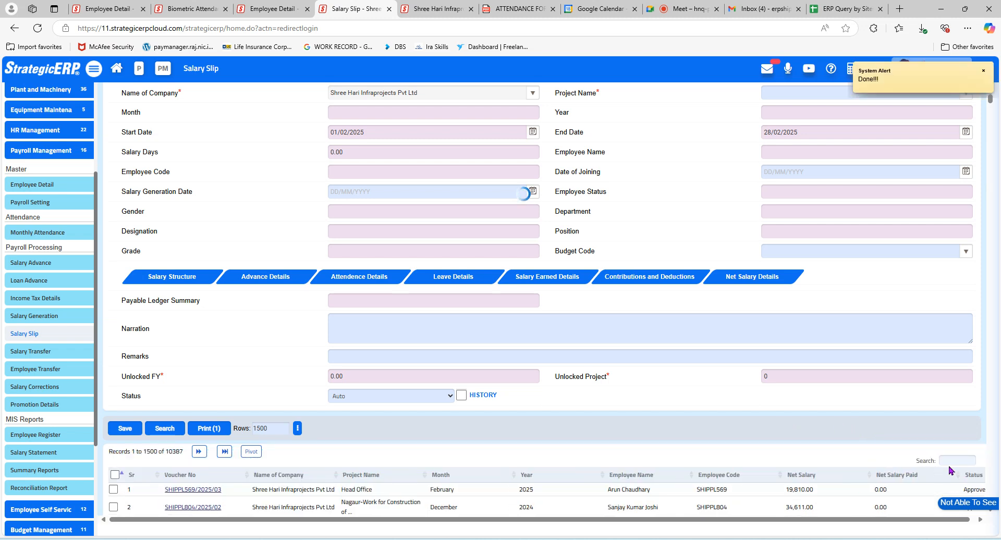
left_click(951, 462)
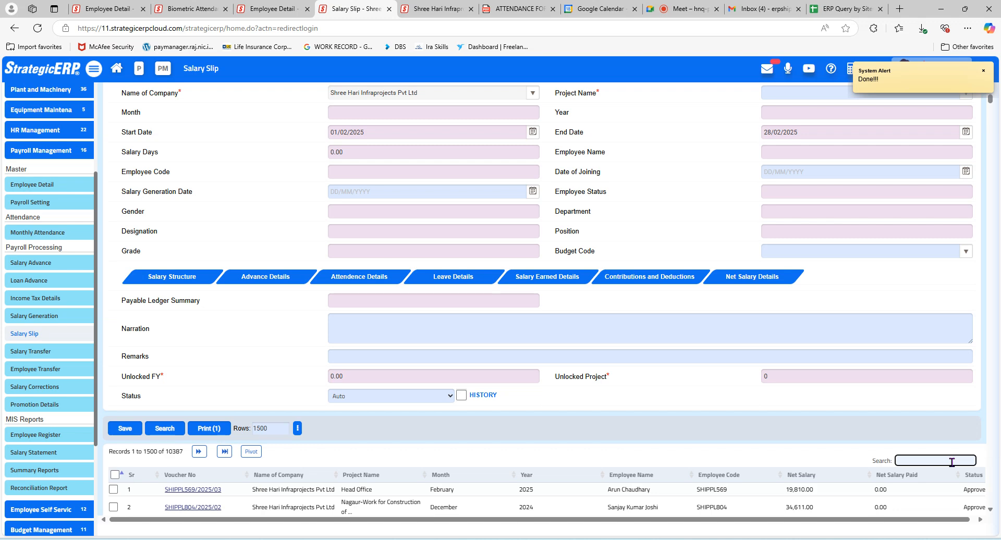
type("dil")
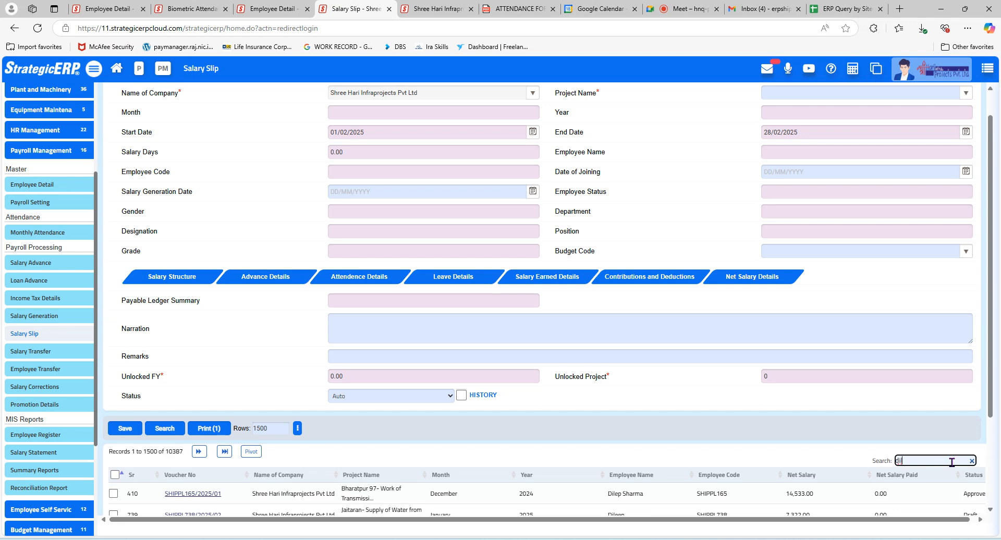
type("i")
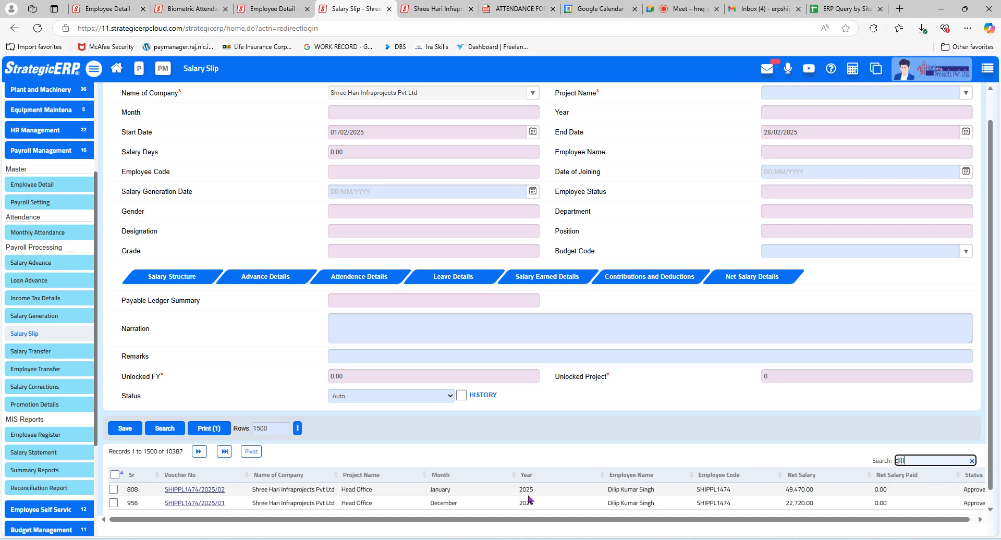
left_click(357, 490)
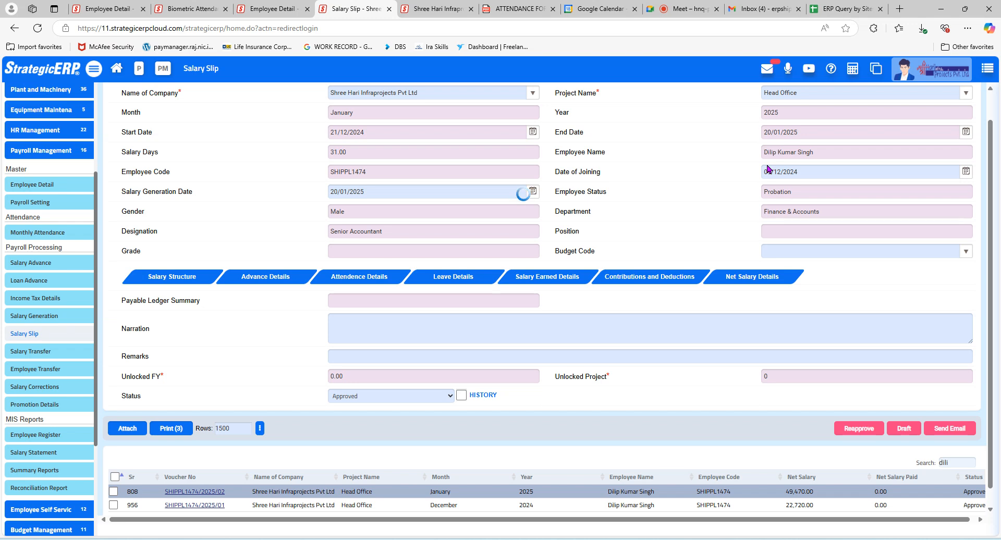
In the additional ERP window, open Payroll Management's Salary Generation and the January 2025 Balotra record with its attendance tables
left_click(446, 7)
scroll(180, 388, "down", 2)
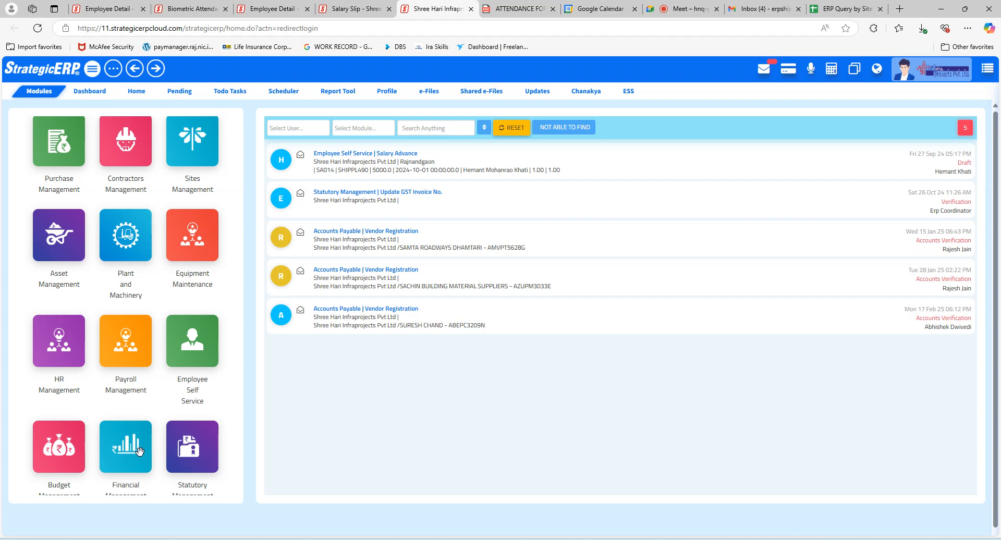
left_click(126, 349)
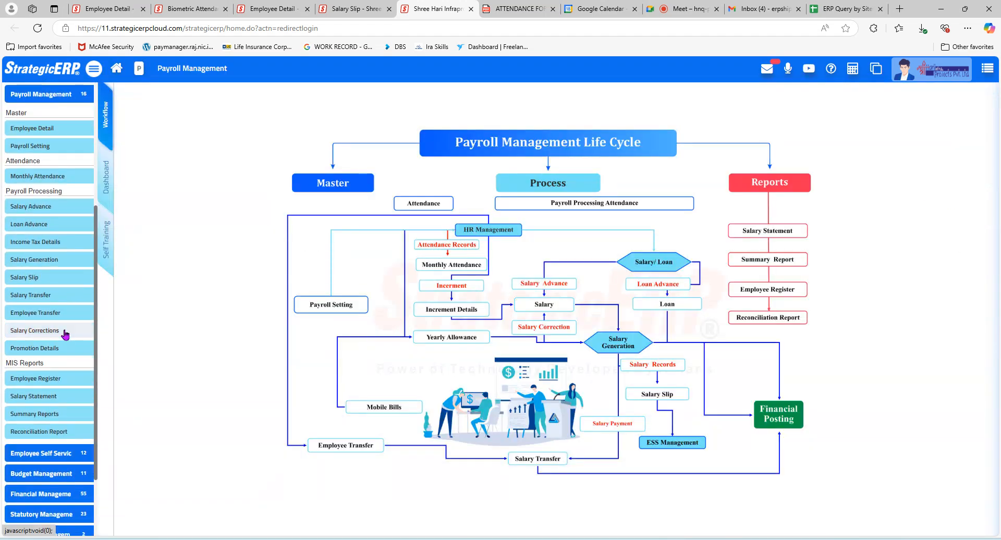
left_click(52, 260)
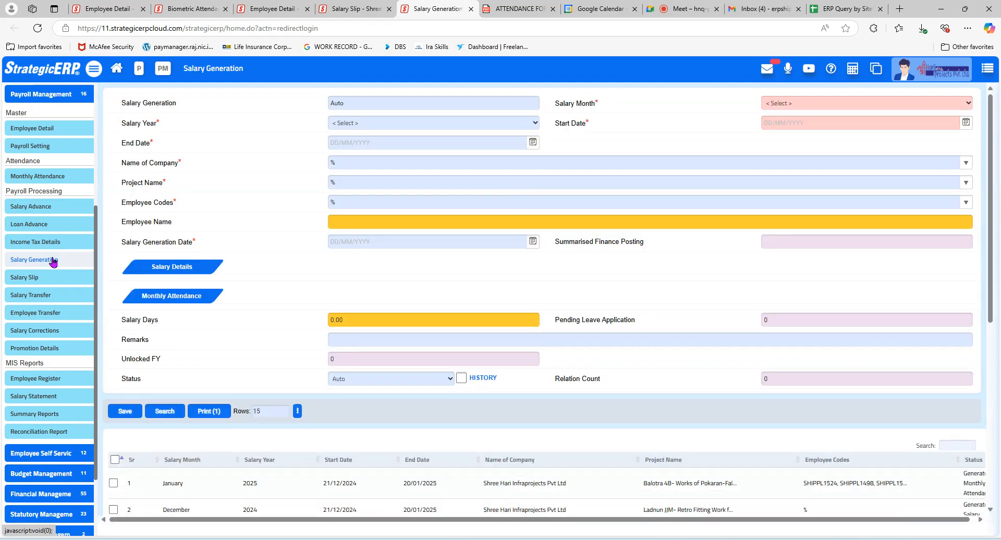
left_click(510, 493)
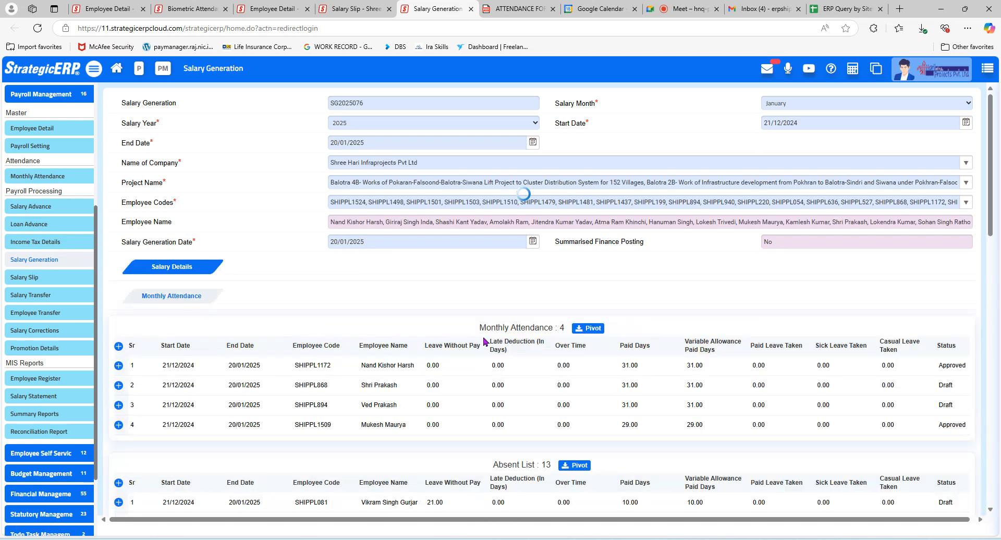
scroll(485, 341, "down", 2)
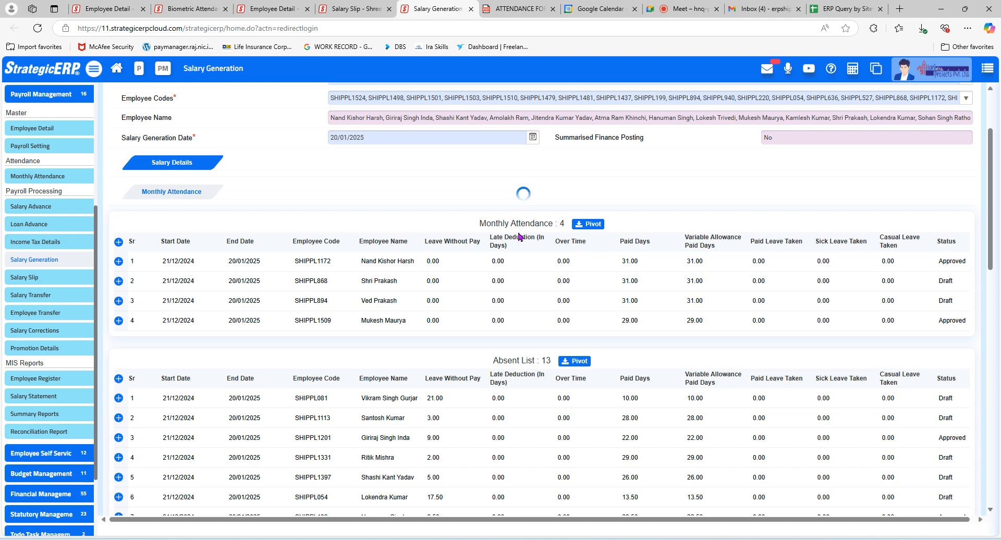
Compare the scanned attendance sheet and employee 22's January slip with the Salary Generation's Monthly Attendance and Absent List
left_click(518, 9)
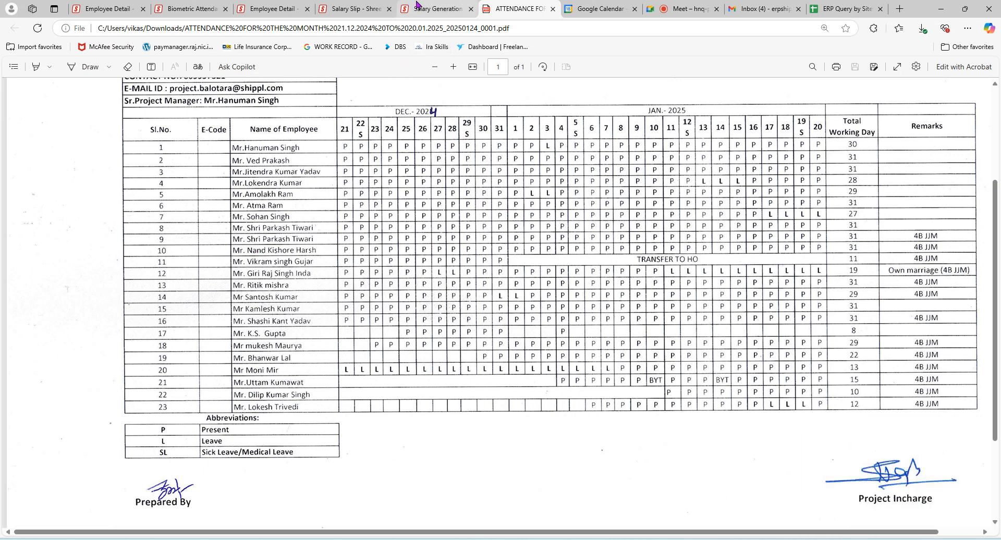
left_click(435, 9)
left_click(356, 6)
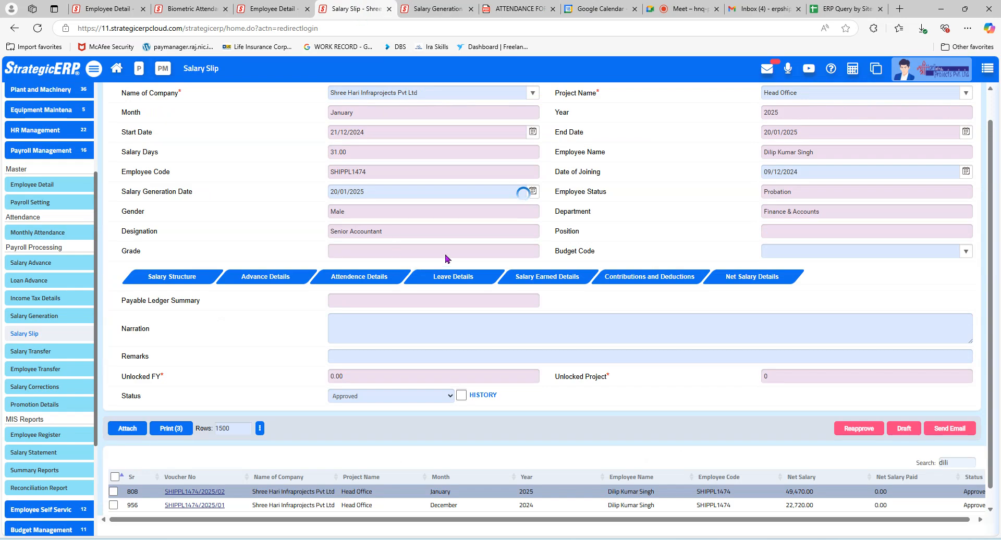
scroll(453, 235, "up", 1)
left_click(436, 9)
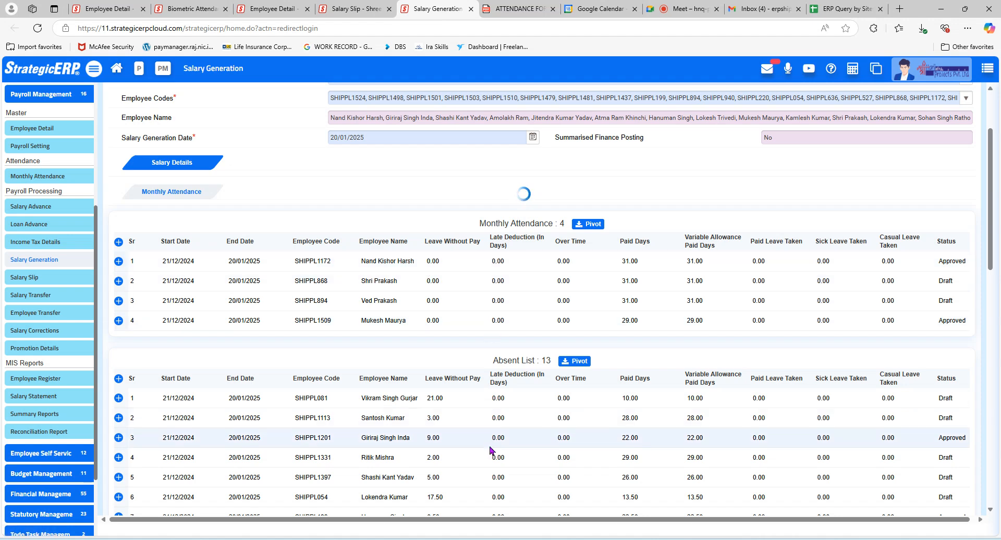
scroll(490, 448, "down", 3)
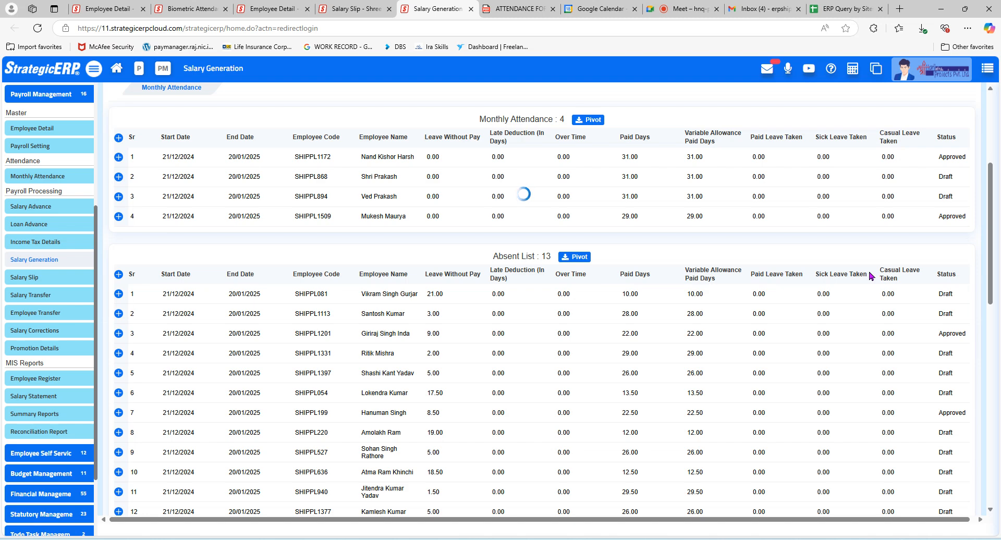
scroll(872, 304, "down", 2)
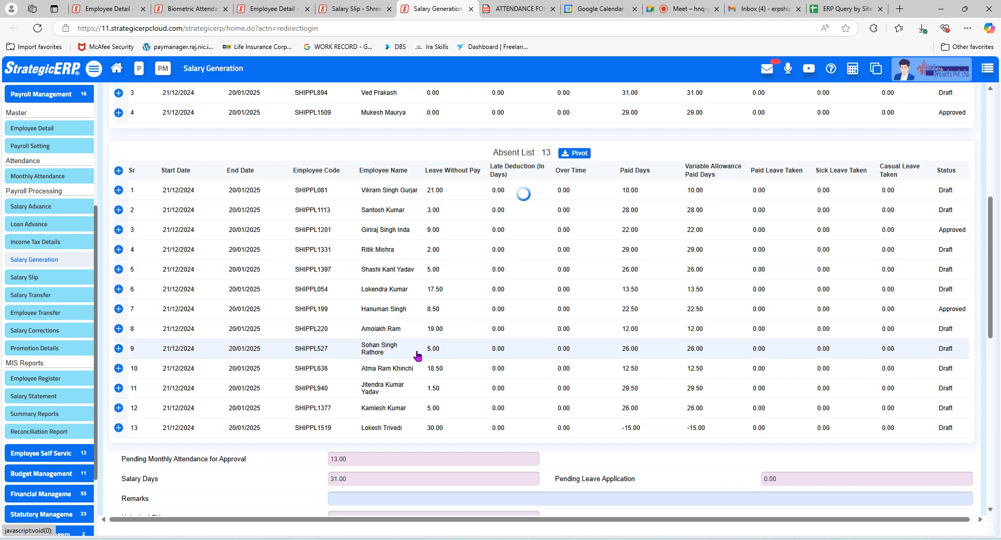
Examine leave without pay and paid days in the Salary Generation's two attendance tables against the total working days on the scanned sheet
scroll(521, 312, "up", 3)
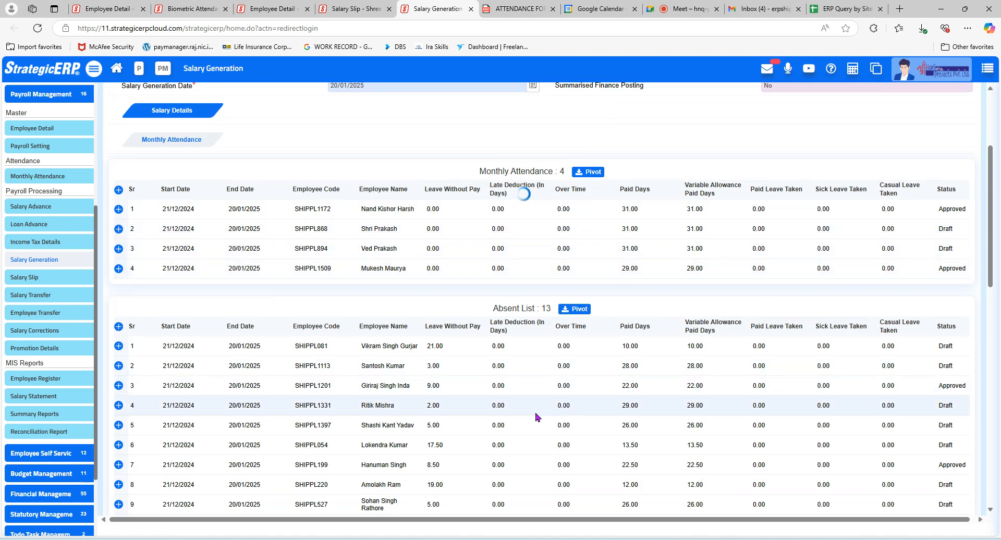
scroll(476, 414, "down", 2)
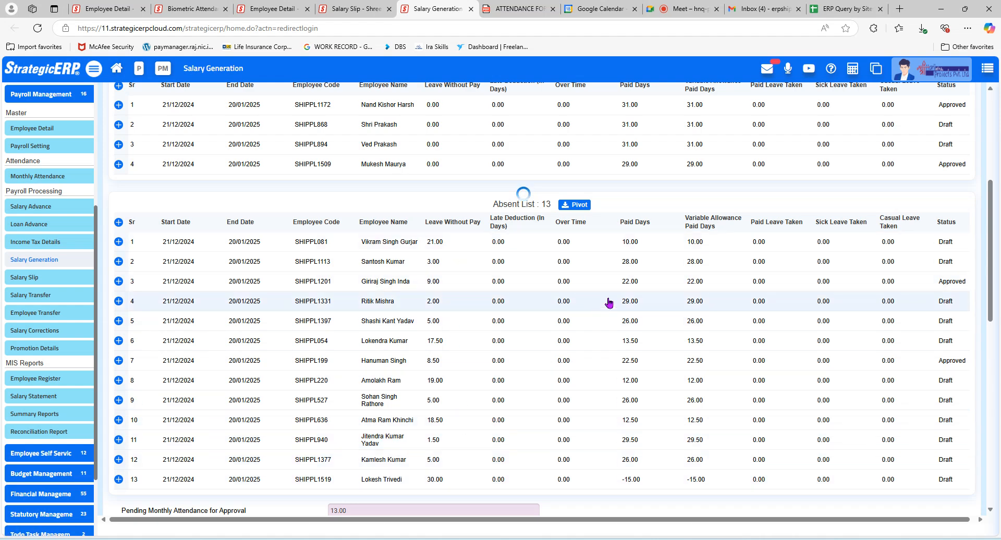
scroll(605, 303, "up", 1)
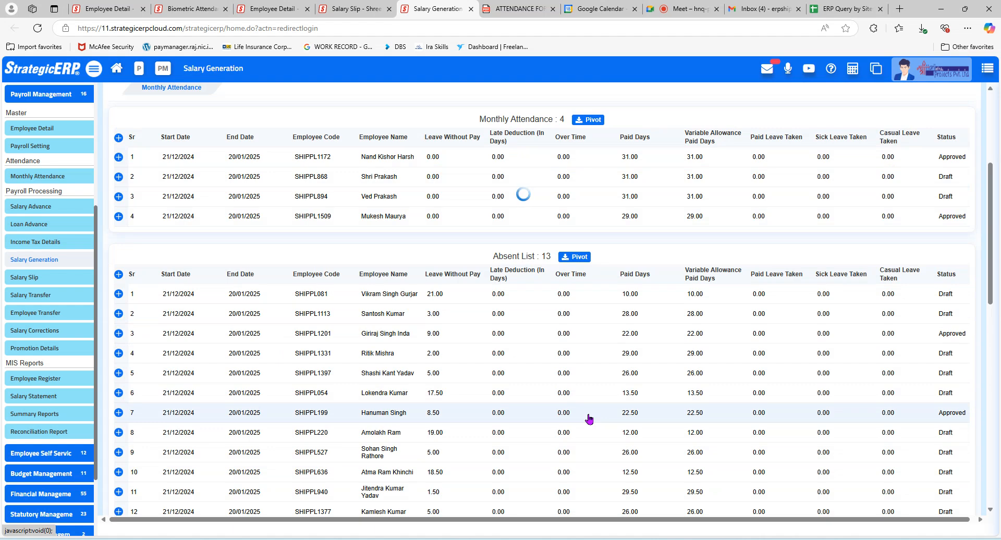
left_click(509, 7)
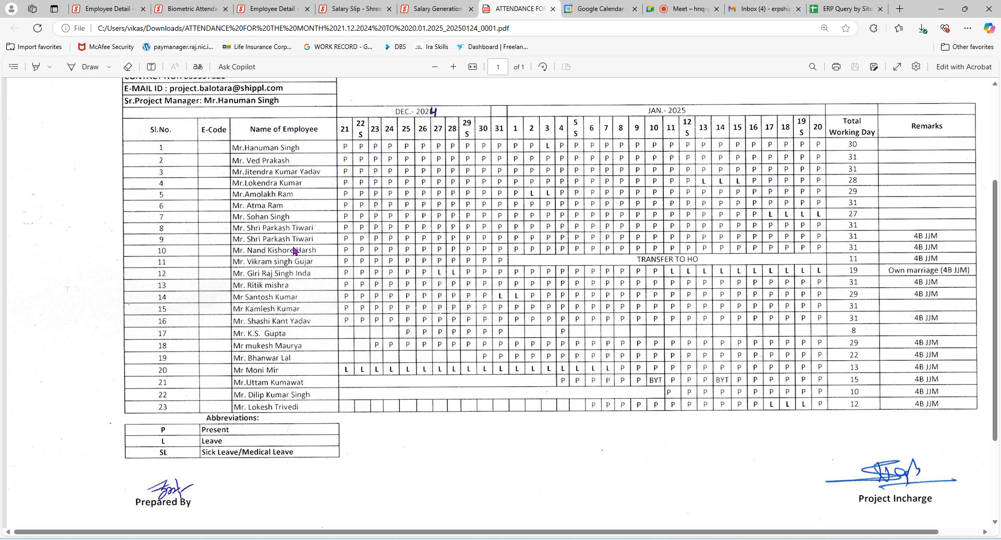
left_click(421, 5)
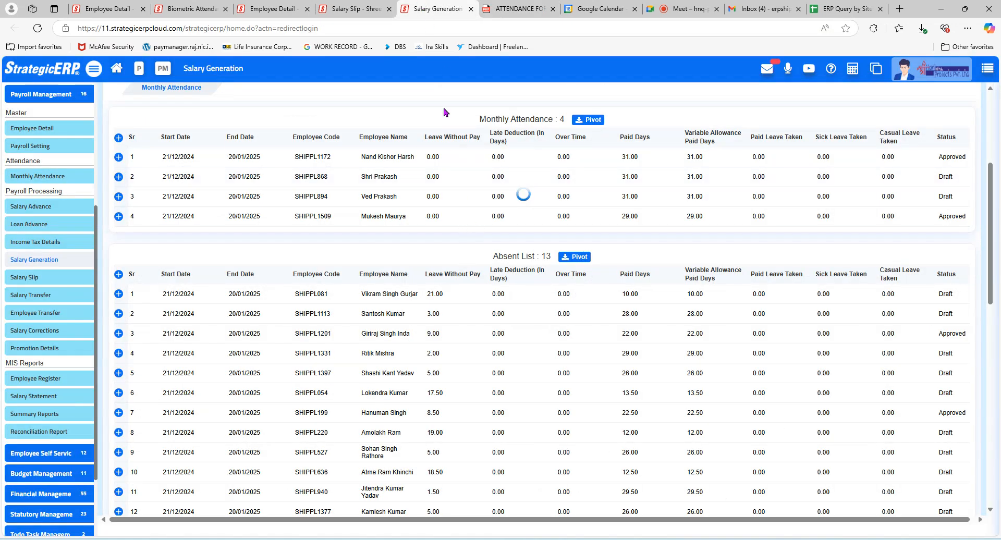
scroll(461, 242, "up", 2)
scroll(462, 243, "up", 2)
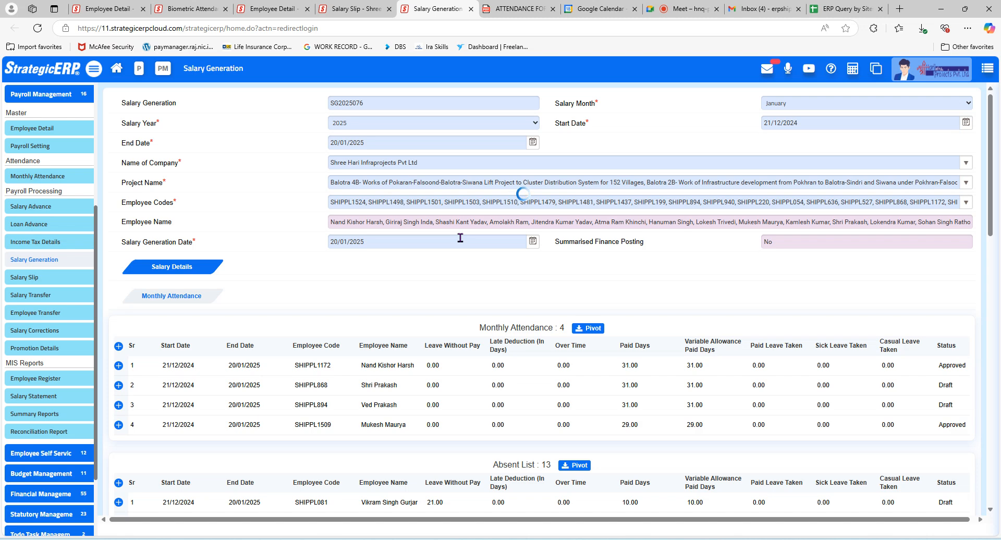
scroll(504, 319, "down", 2)
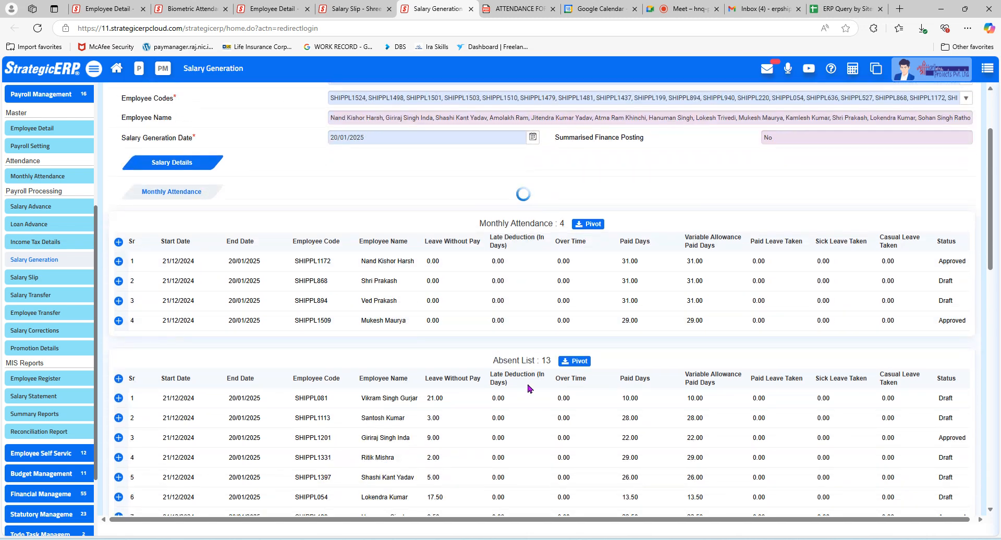
scroll(503, 386, "down", 2)
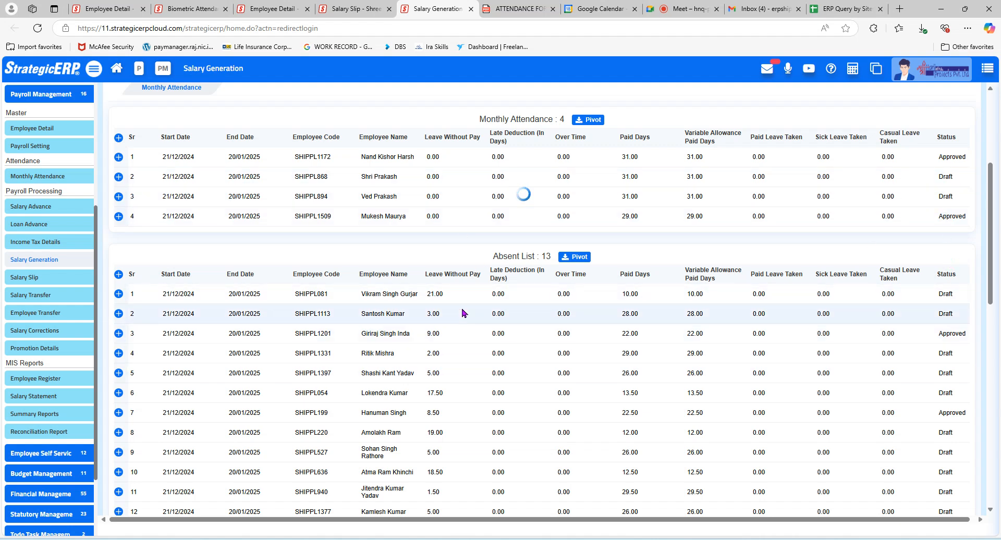
scroll(397, 311, "down", 2)
scroll(398, 312, "down", 2)
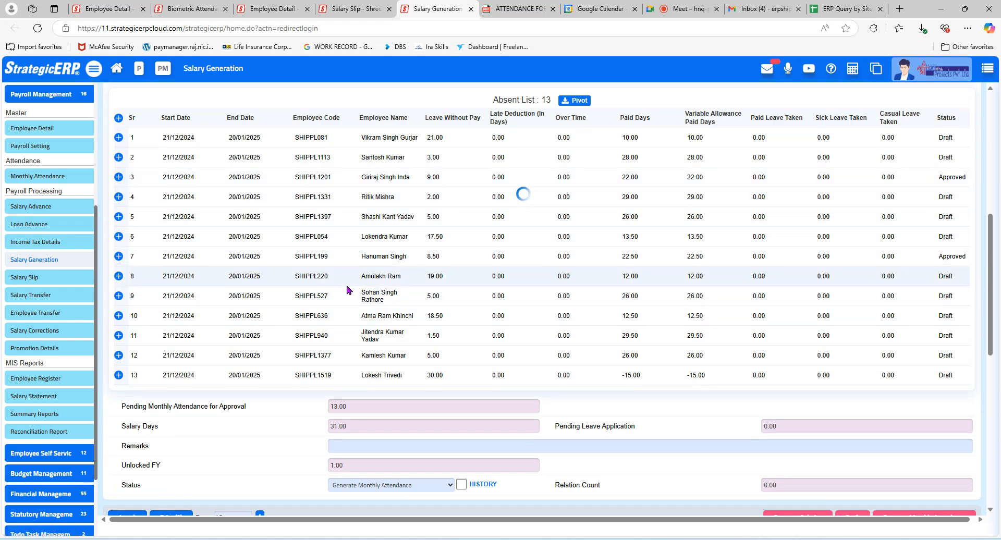
scroll(235, 229, "up", 1)
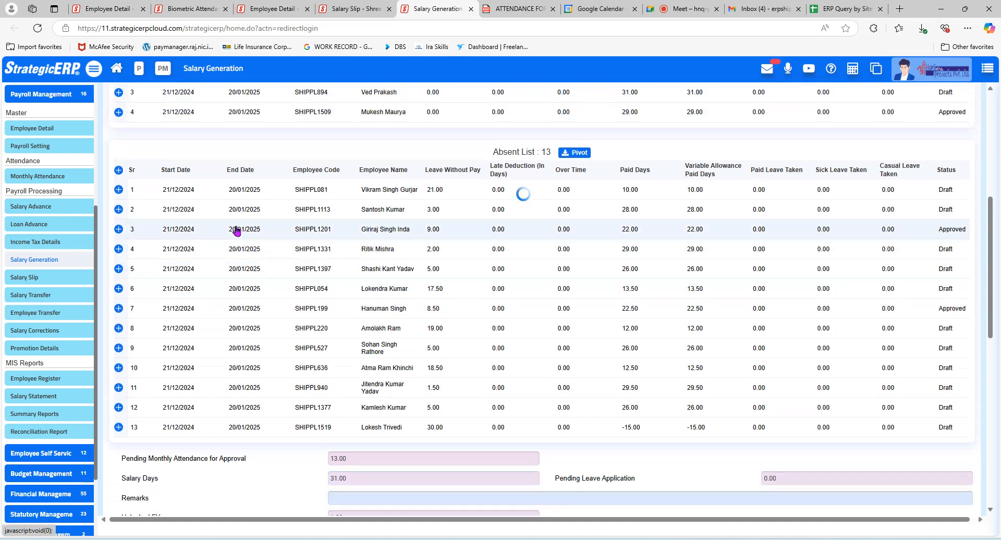
scroll(63, 295, "up", 1)
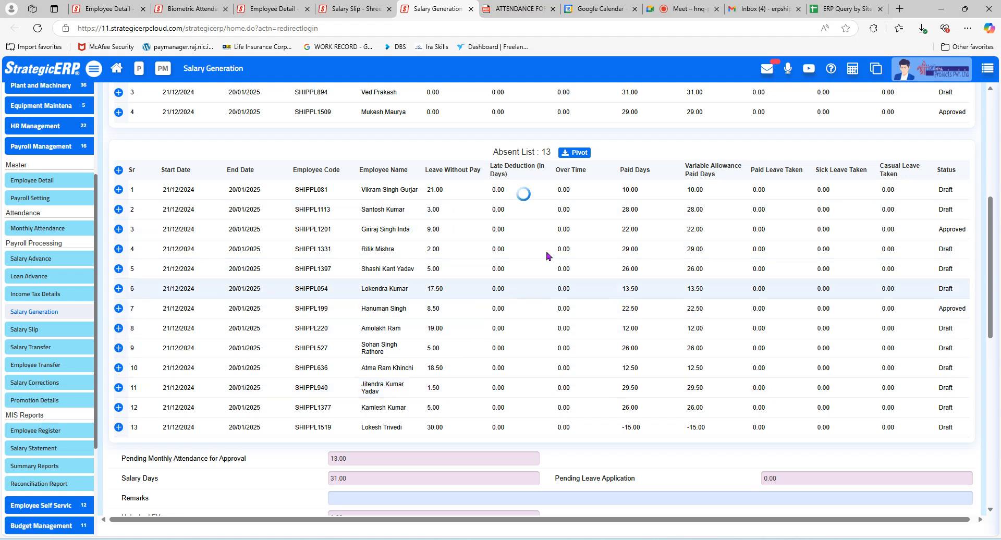
Check the Salary Generation record's pending approvals and status, and the approval status of each employee's attendance row
left_click_drag(995, 282, 995, 395)
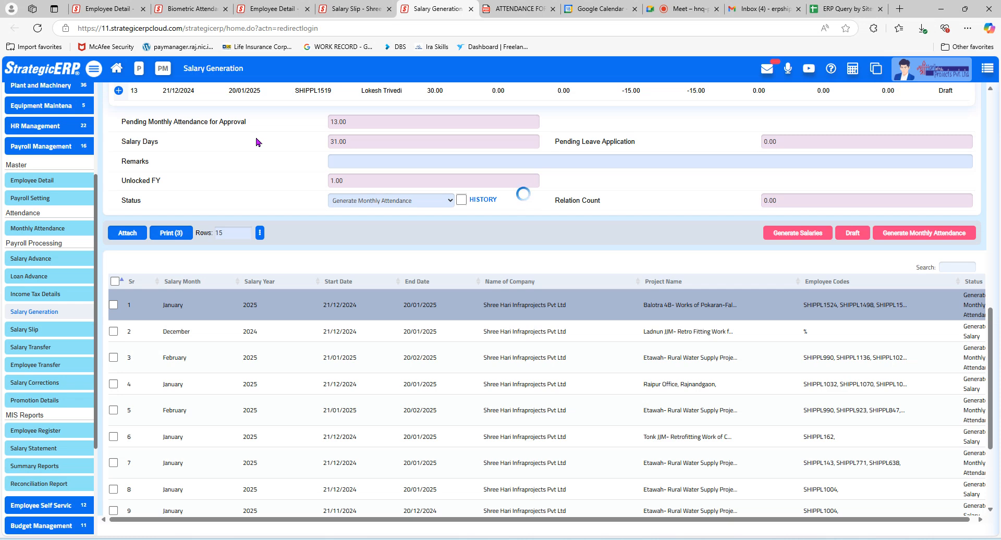
scroll(897, 166, "up", 5)
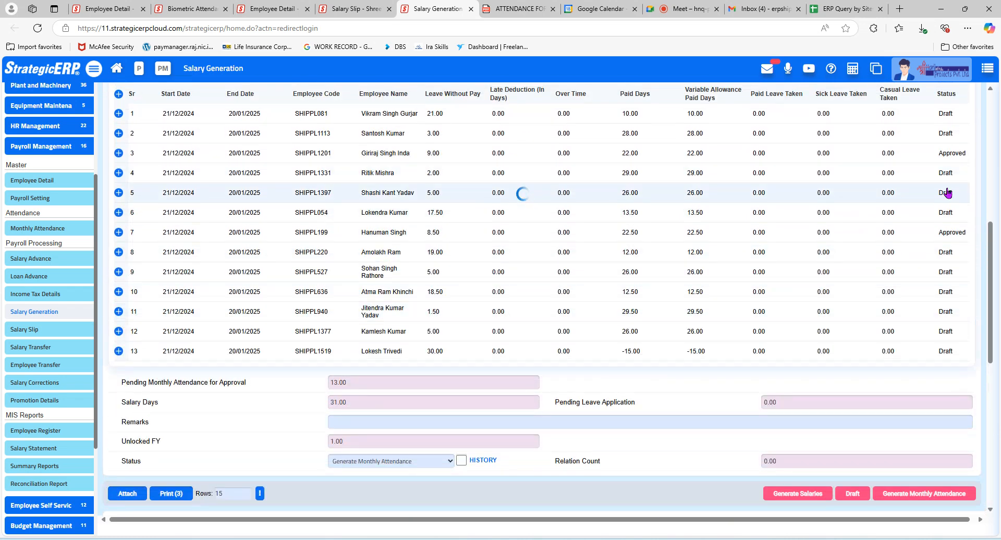
scroll(947, 193, "up", 5)
scroll(930, 361, "down", 2)
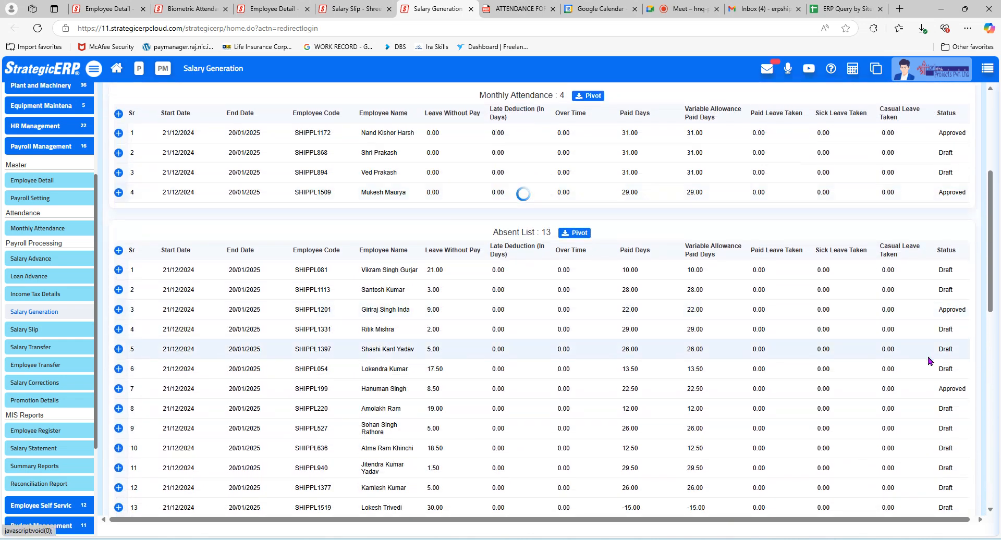
scroll(928, 360, "down", 1)
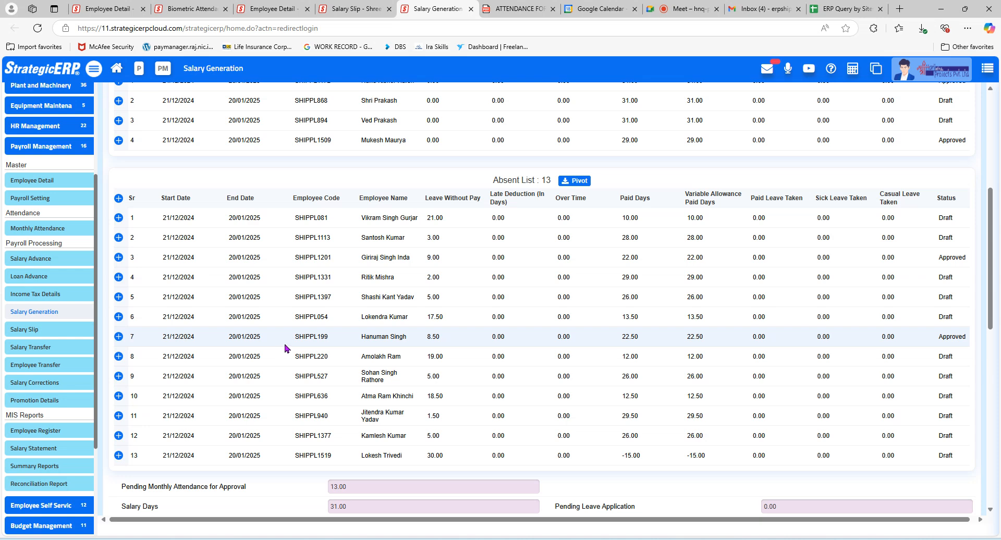
Select the employee code in Absent List row 7, and open Payroll Management's Monthly Attendance in an additional ERP window
left_click_drag(295, 340, 336, 342)
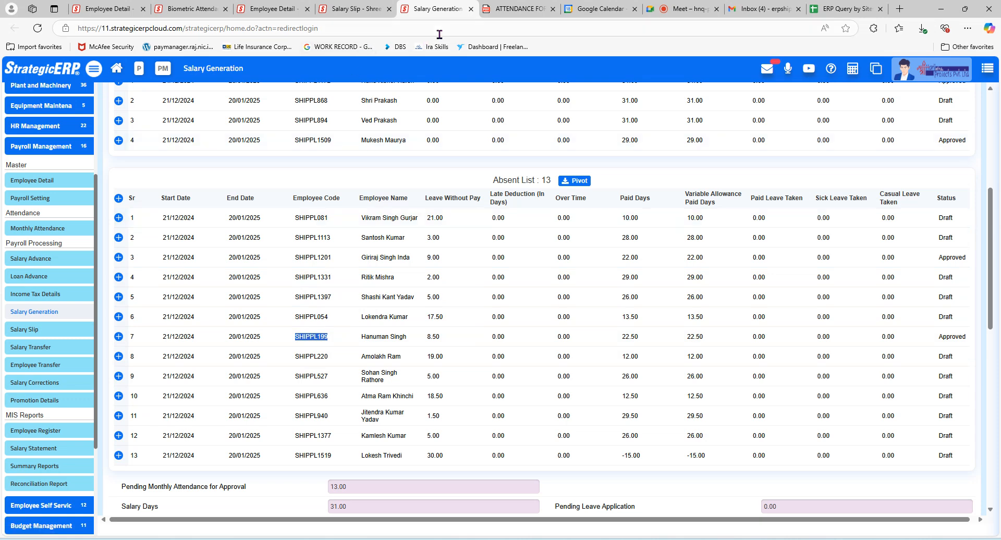
left_click(875, 69)
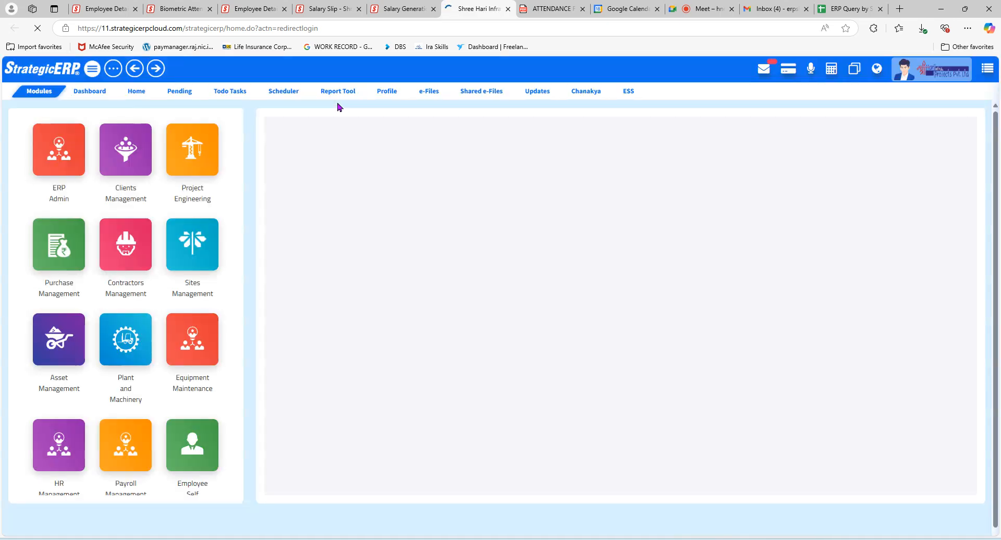
scroll(152, 263, "down", 3)
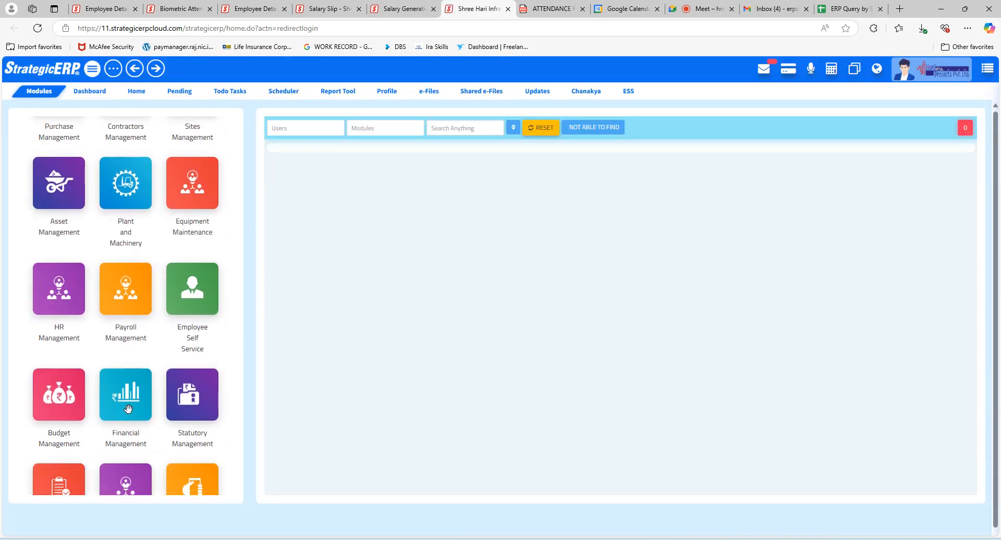
left_click(103, 300)
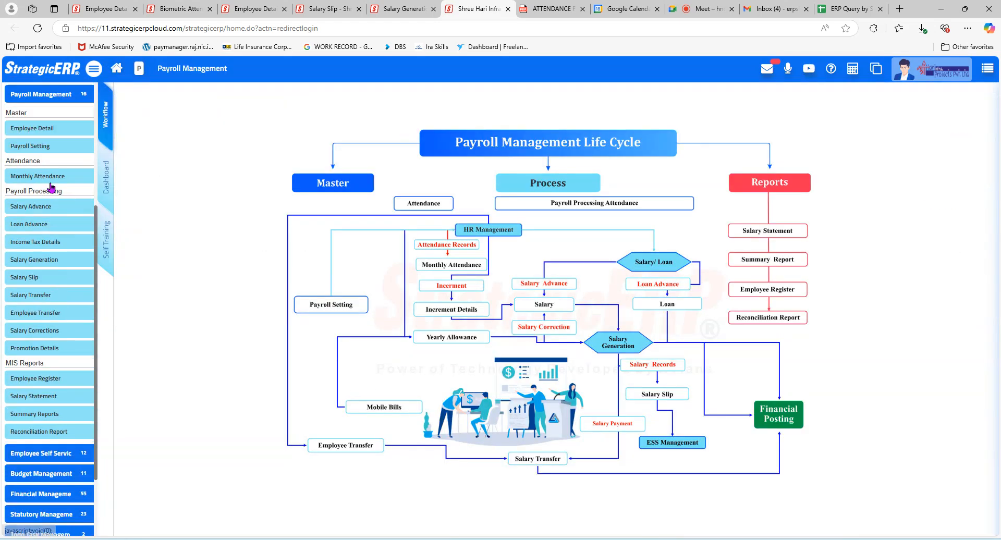
left_click(55, 181)
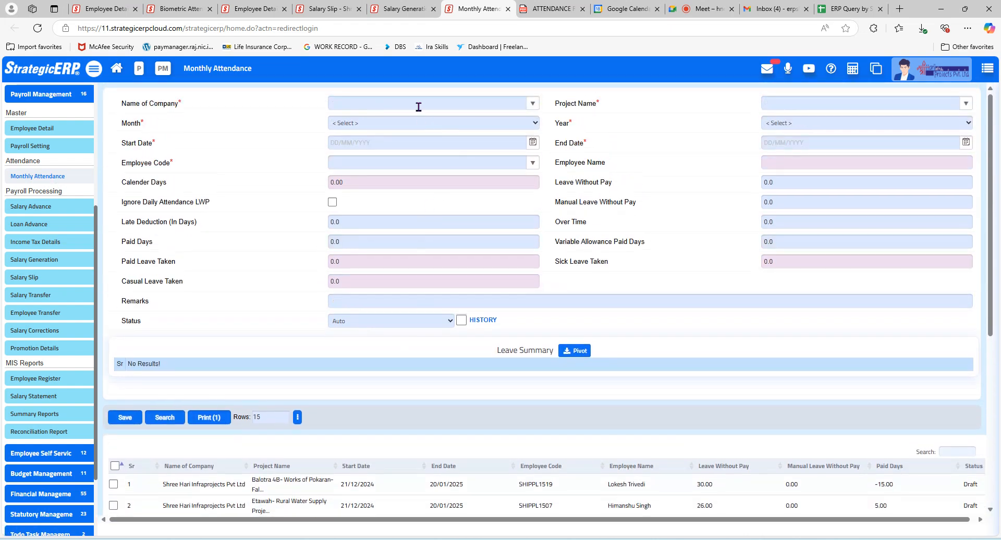
Set the Monthly Attendance company to Shree Hari Infraprojects Pvt Ltd and the project to Balotra 4B
left_click(418, 102)
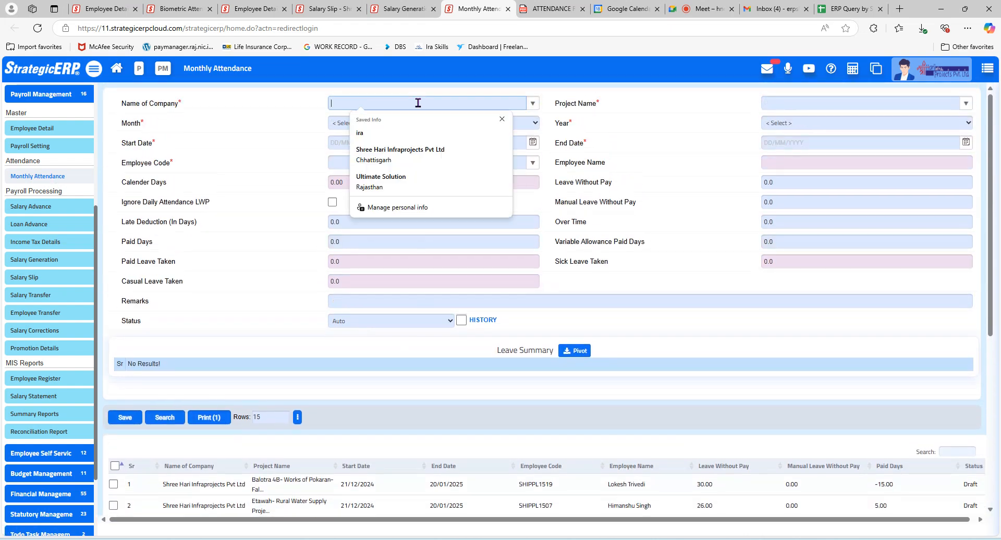
left_click(374, 153)
left_click(773, 103)
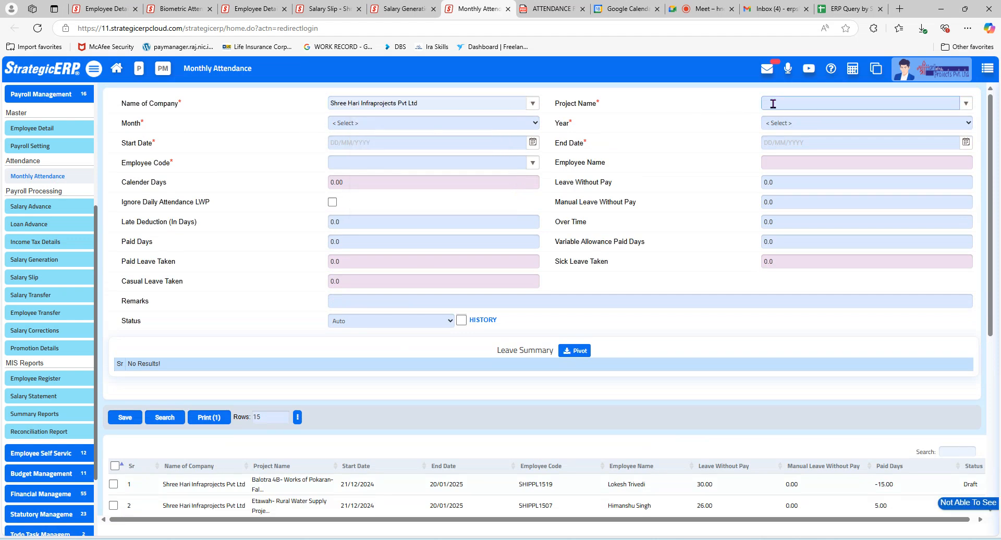
type("ba")
left_click(797, 139)
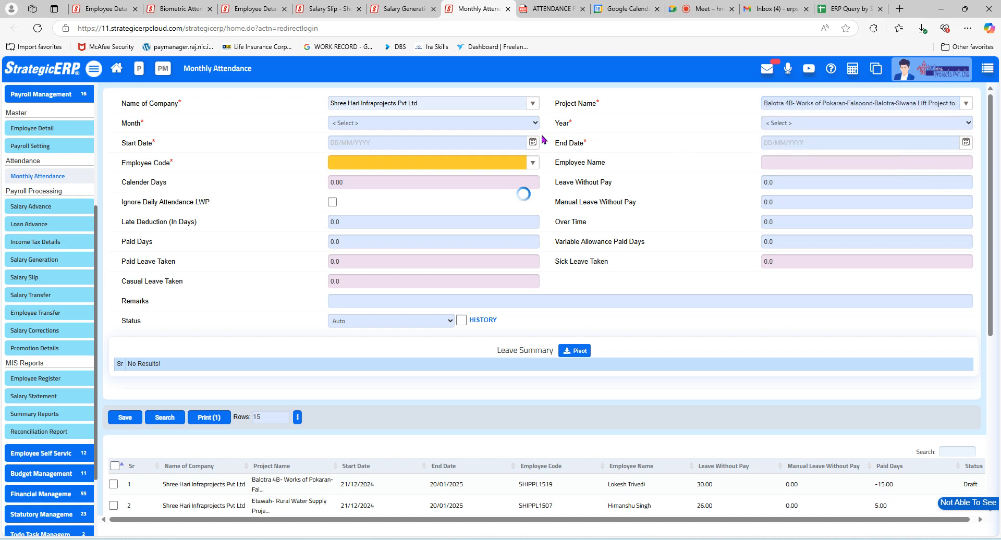
Set the month to January and the year to 2025, and search for the matching monthly attendance records
left_click(417, 123)
left_click(365, 153)
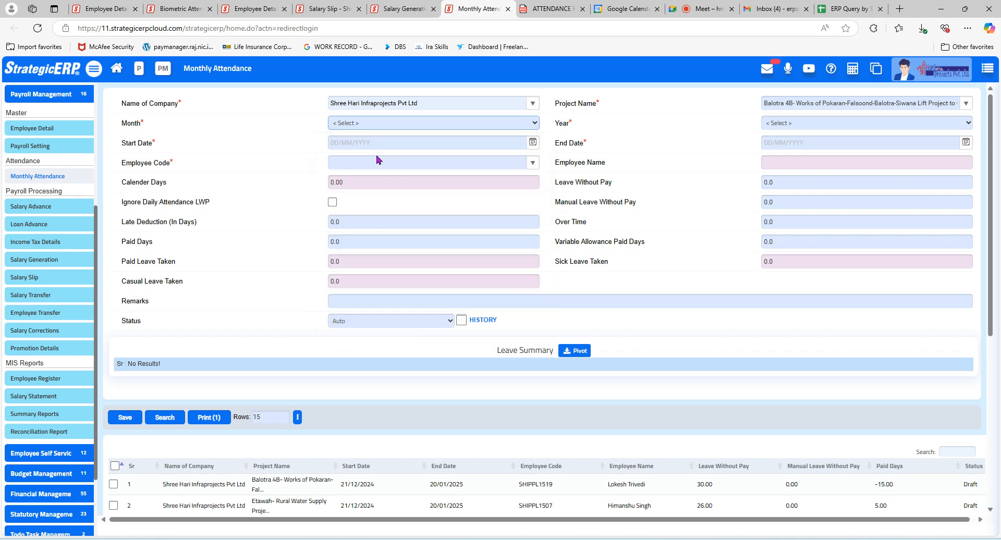
left_click(800, 125)
left_click(773, 336)
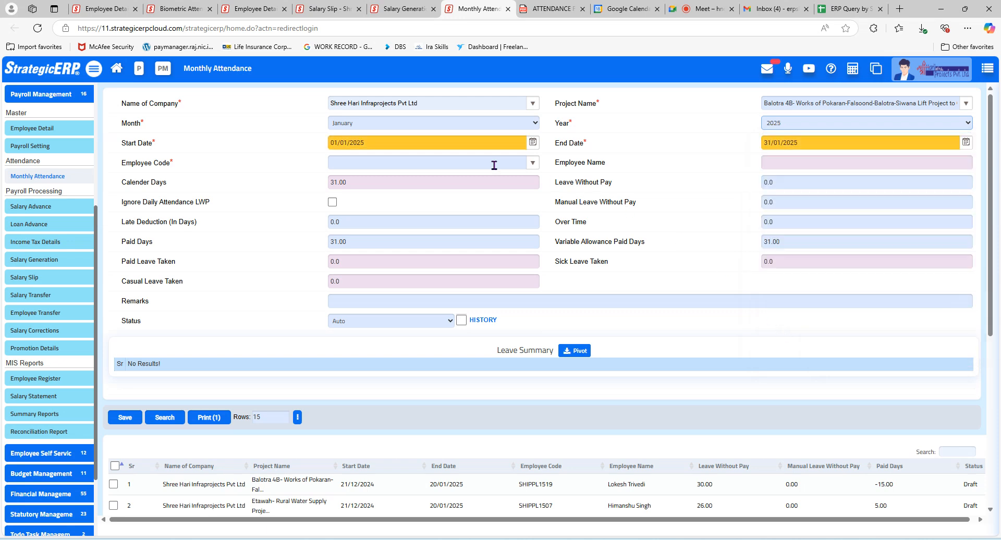
left_click(385, 143)
left_click(164, 417)
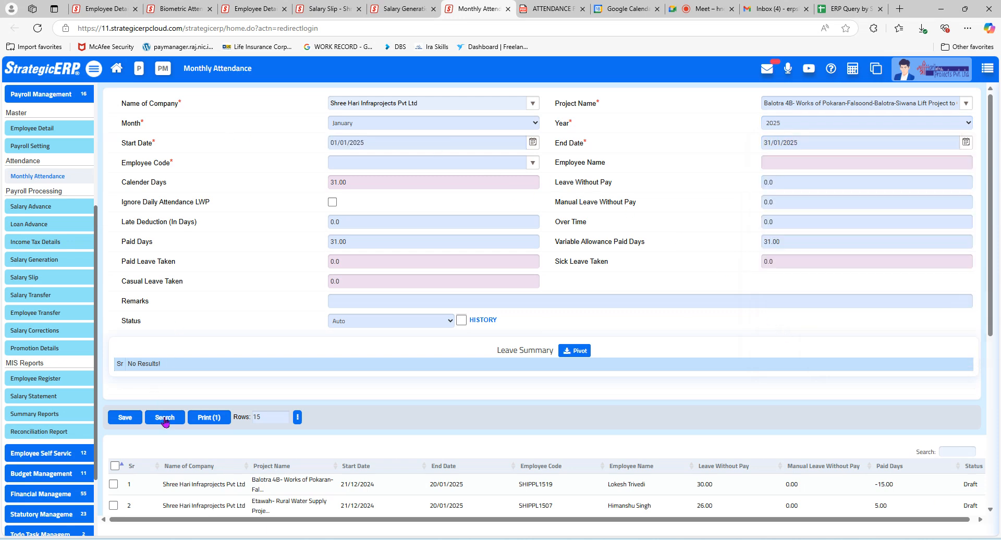
scroll(557, 498, "down", 2)
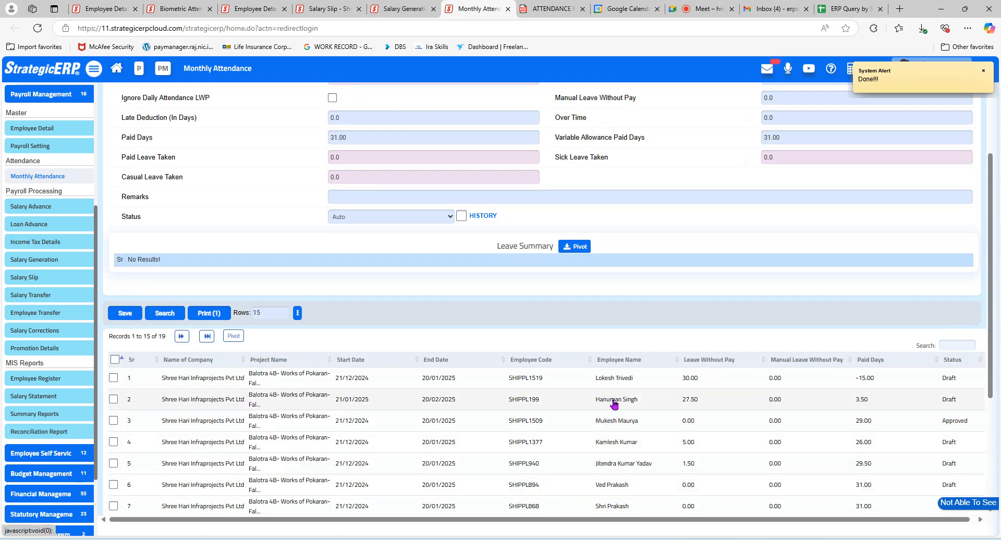
Open the 21/01/2025 to 20/02/2025 record of the Absent List's row 7 employee and compare it with that employee's Salary Generation row
left_click(637, 402)
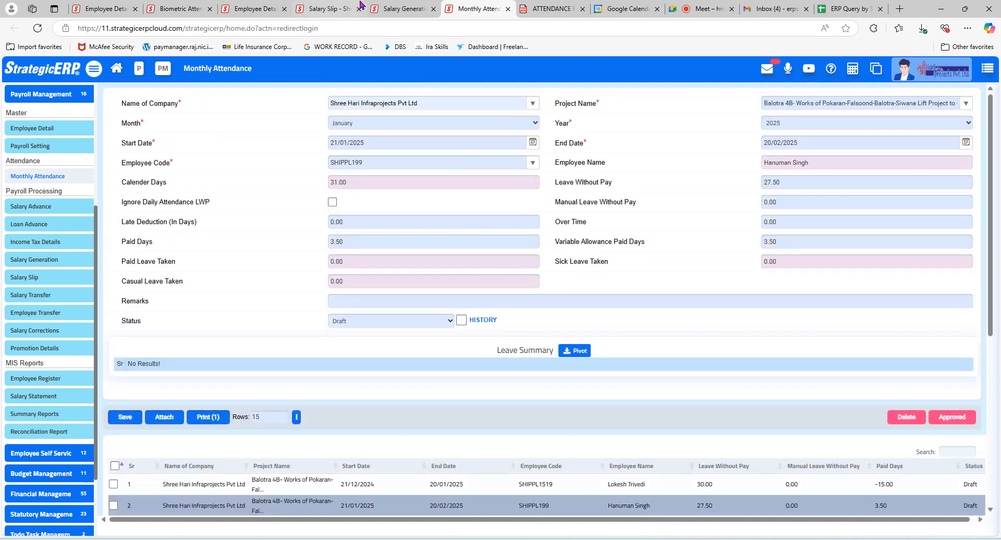
left_click(402, 8)
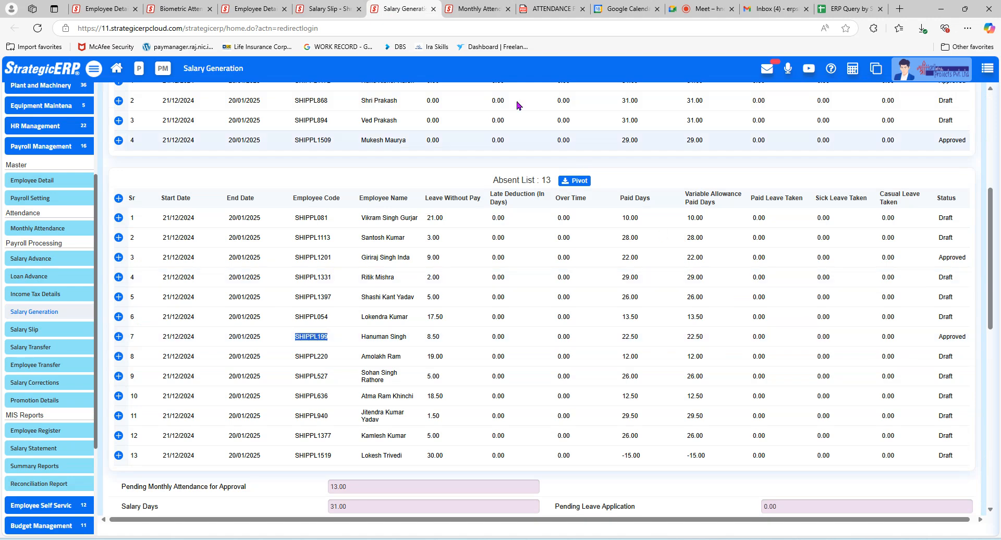
left_click(447, 5)
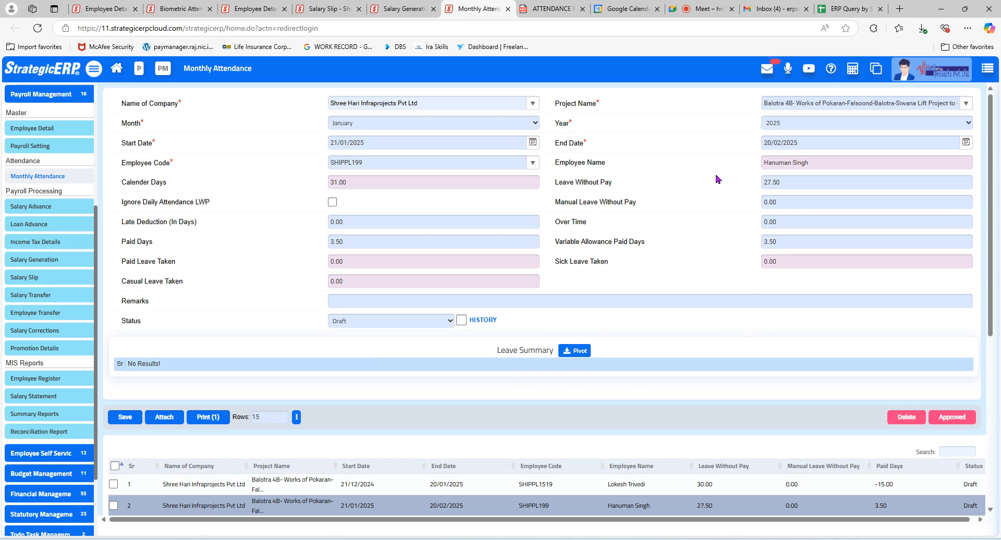
left_click(393, 6)
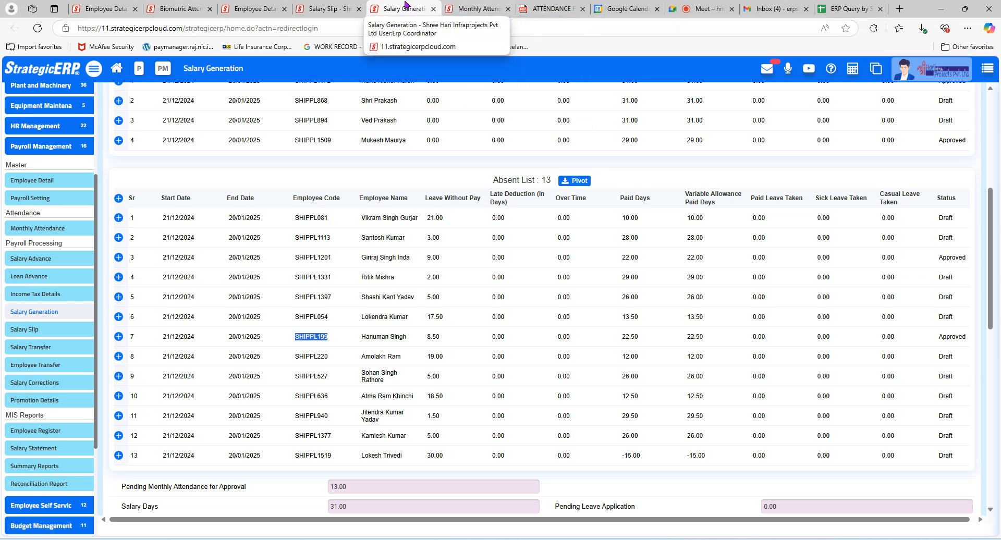
left_click(443, 8)
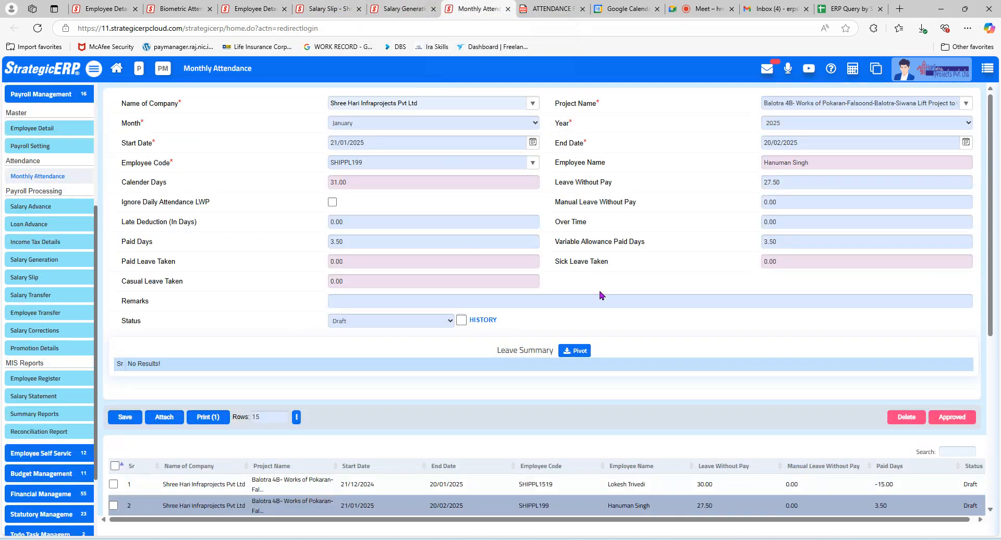
Check the 21/01/2025 record's activity log, and open the same employee's 21/12/2024 to 20/01/2025 Monthly Attendance record
left_click(992, 71)
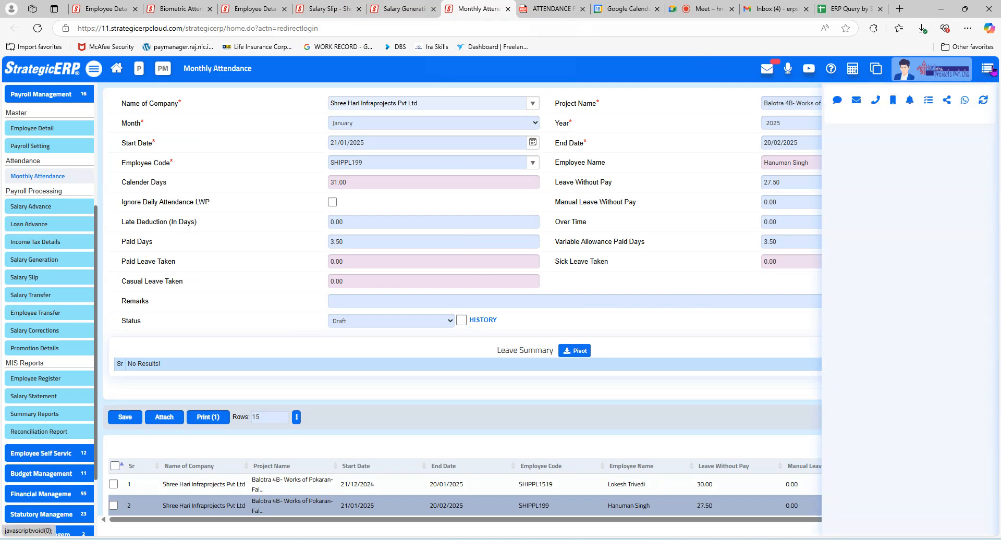
left_click(989, 73)
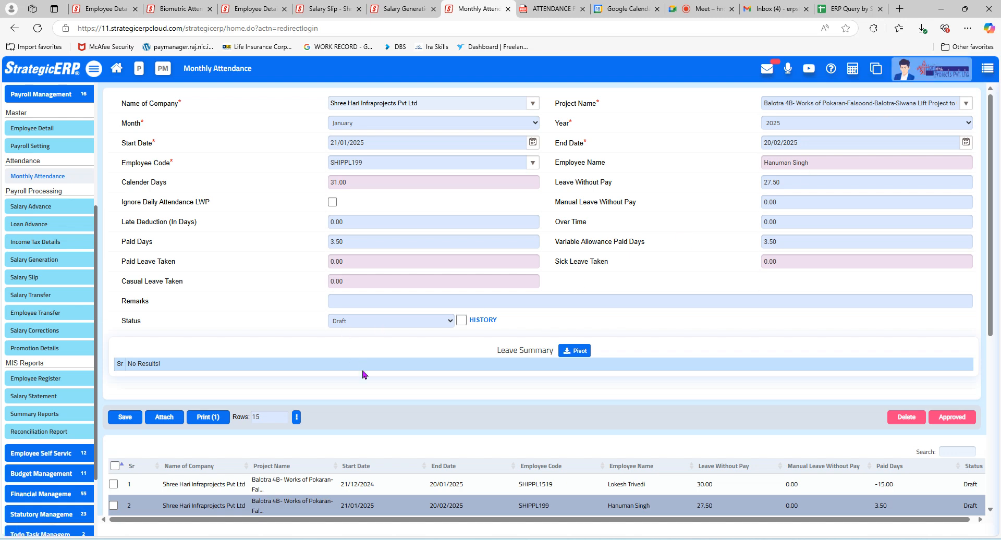
scroll(385, 416, "down", 2)
scroll(385, 416, "down", 1)
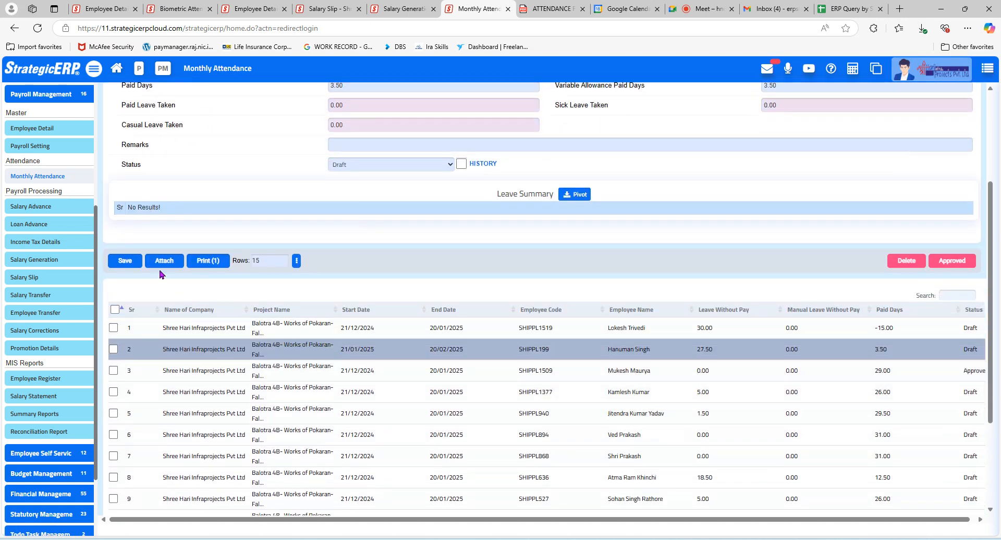
scroll(396, 430, "down", 5)
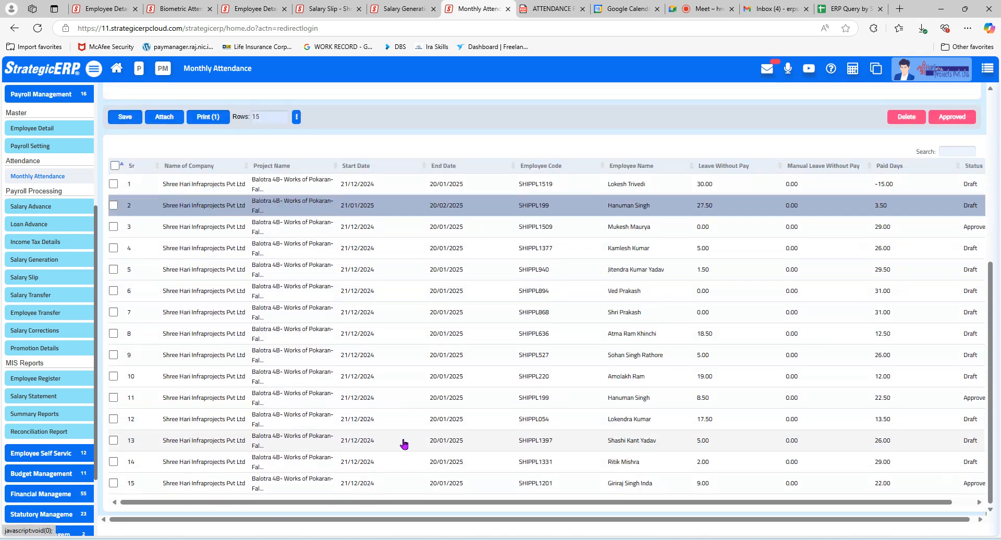
left_click(453, 405)
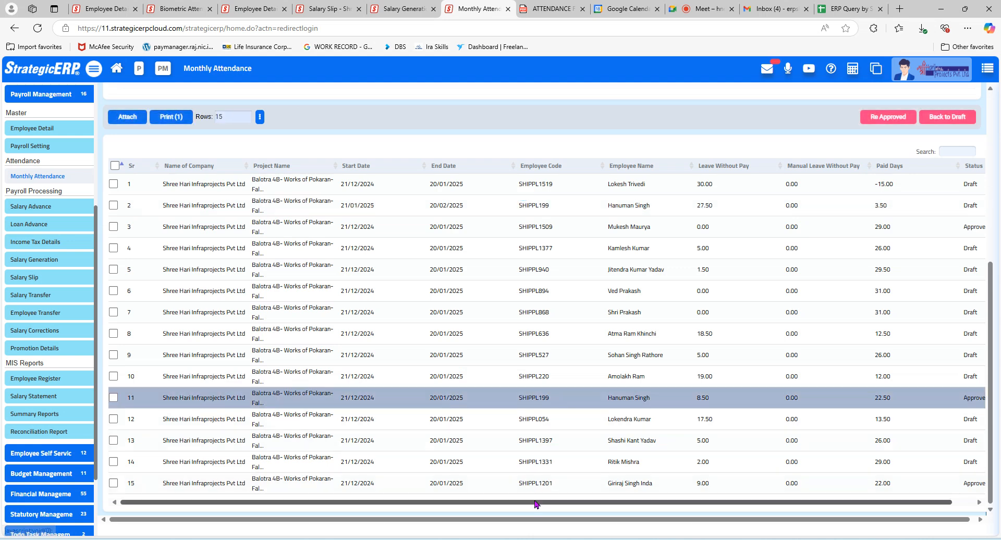
left_click_drag(537, 504, 632, 503)
scroll(599, 291, "up", 6)
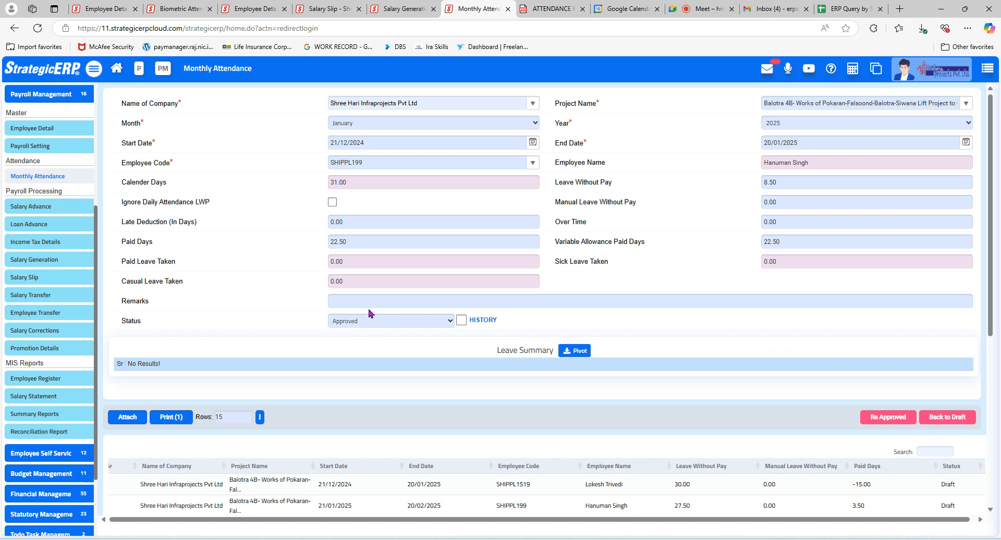
Compare the opened Monthly Attendance record's paid days and leave without pay with Absent List row 7 in Salary Generation
left_click(405, 6)
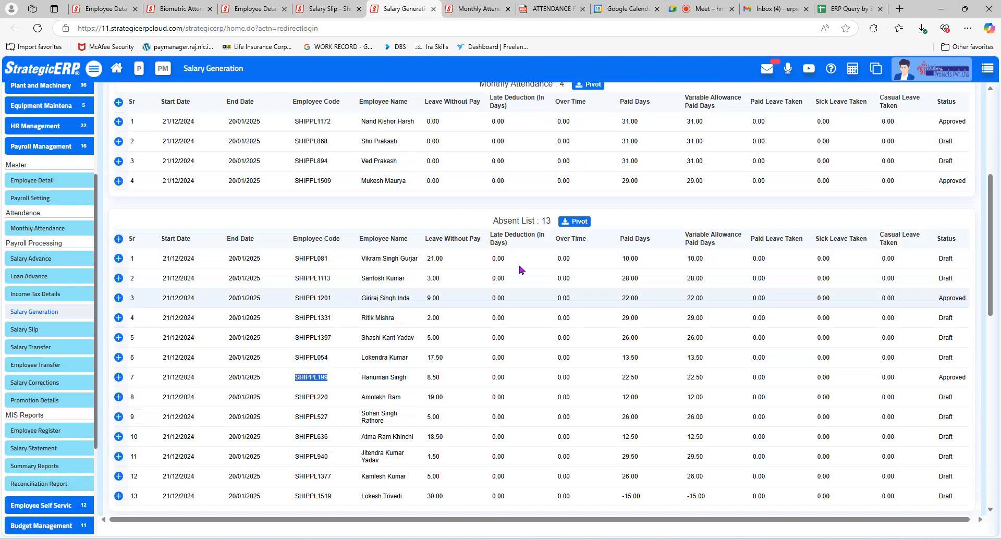
scroll(520, 270, "up", 1)
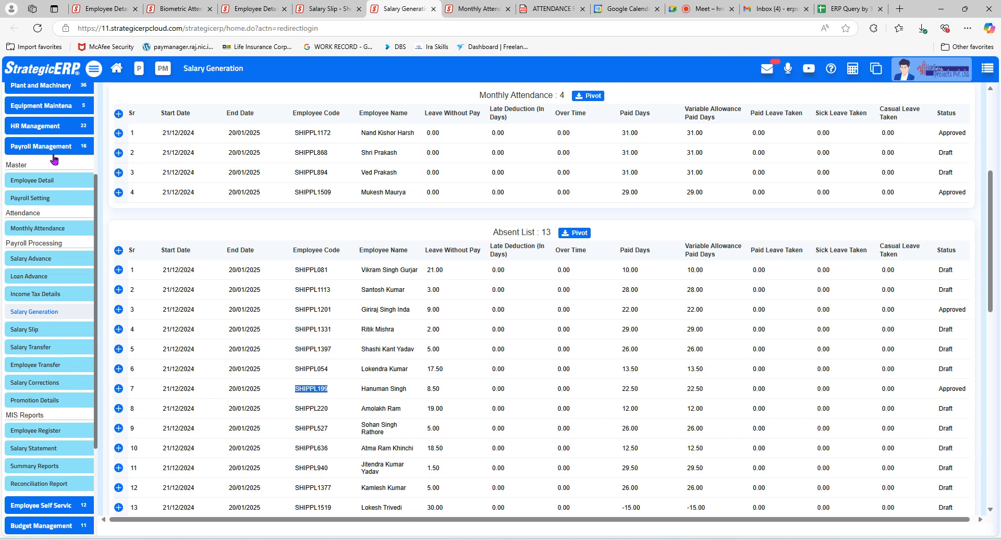
left_click(472, 9)
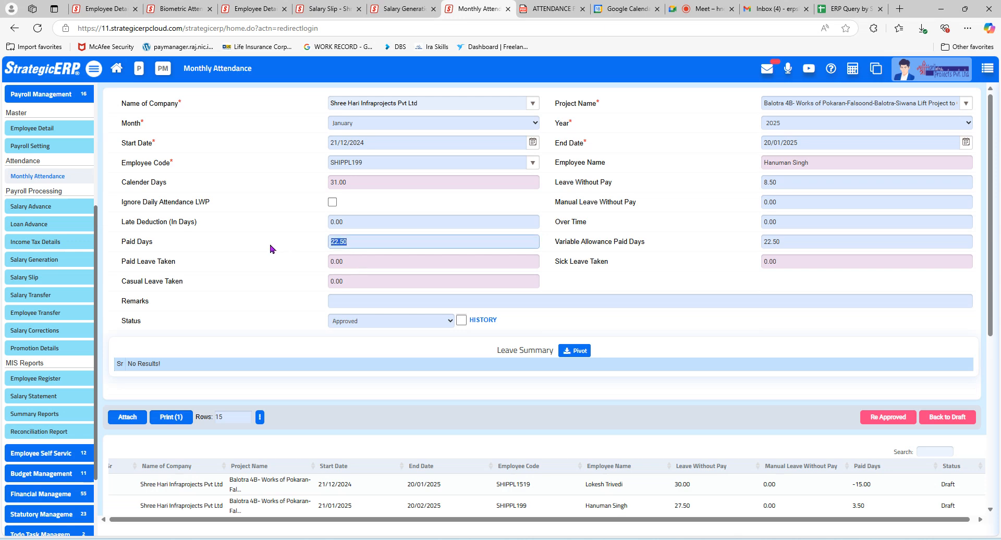
Review the record's activity log, comparing the logged Leave Without Pay edit with the value in the form
left_click(987, 68)
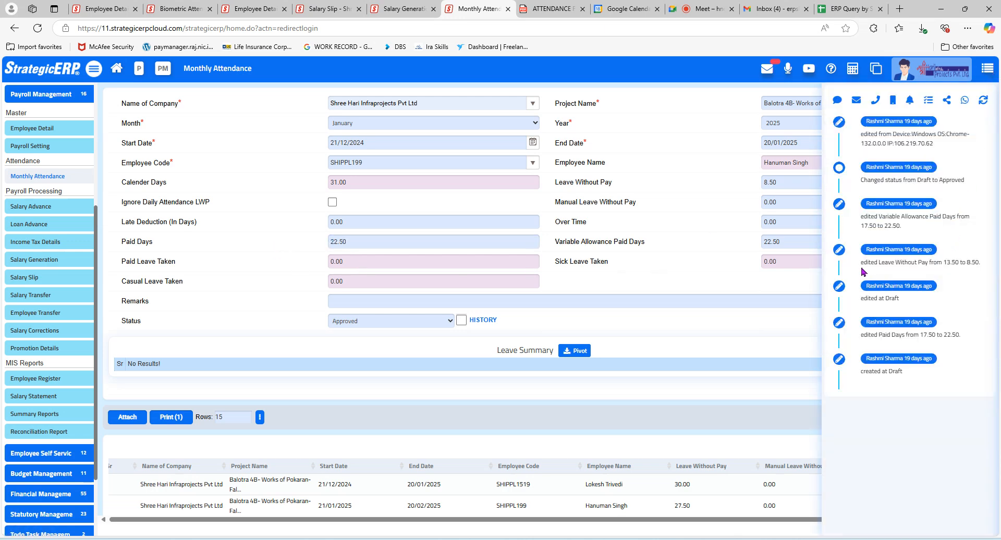
left_click_drag(861, 271, 962, 265)
left_click(948, 265)
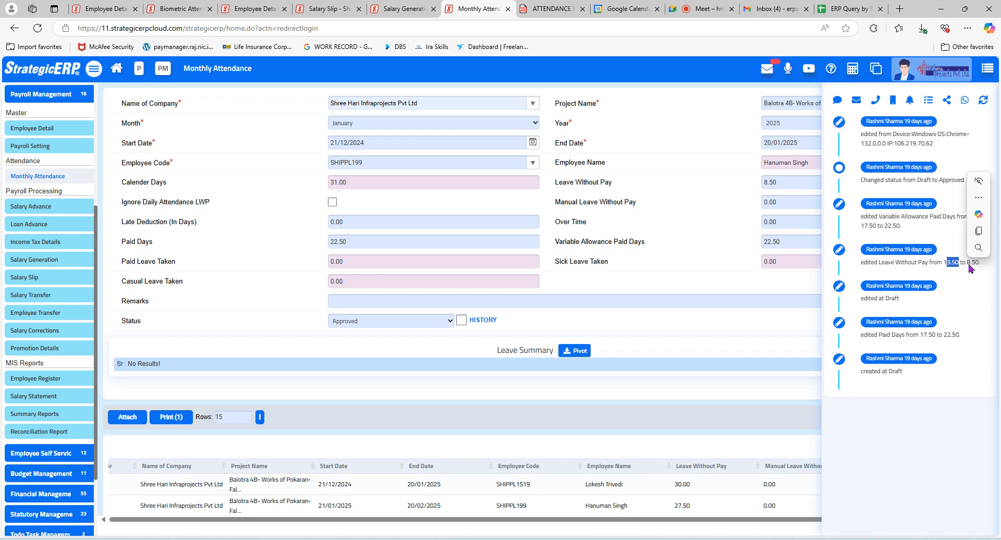
left_click(971, 267)
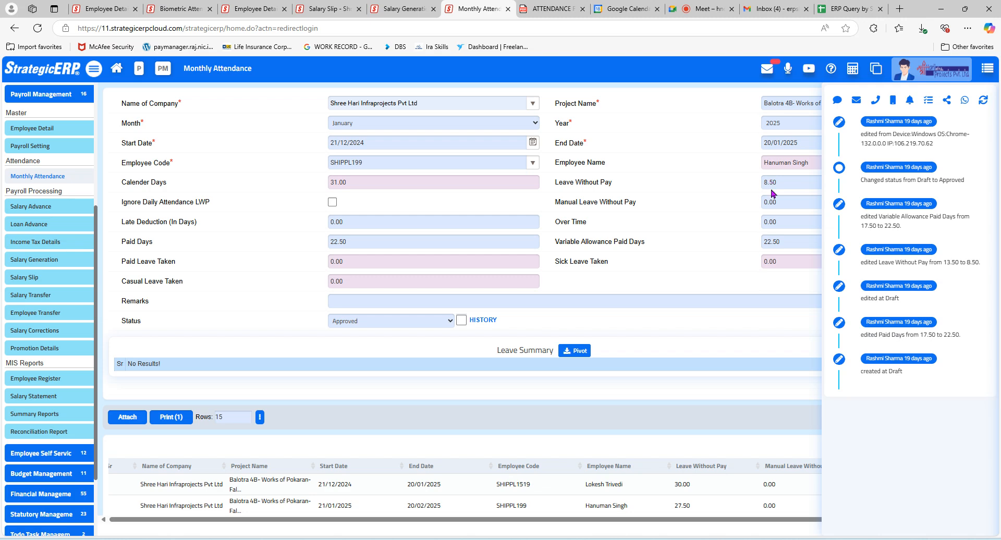
left_click_drag(782, 183, 757, 187)
left_click_drag(871, 261, 951, 270)
left_click(951, 270)
left_click(987, 70)
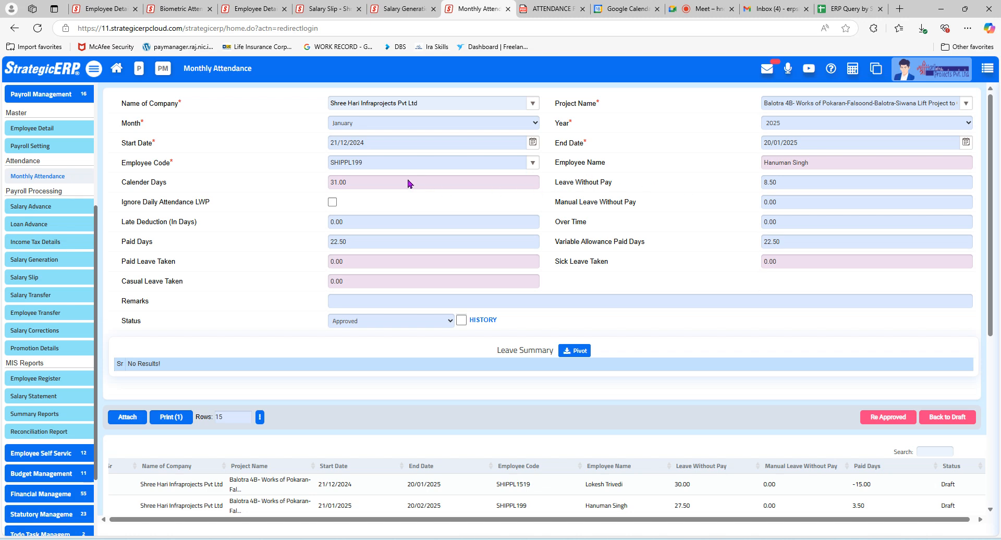
Check the employee code and approval status of the 21/12/2024 to 20/01/2025 attendance record
double_click(376, 161)
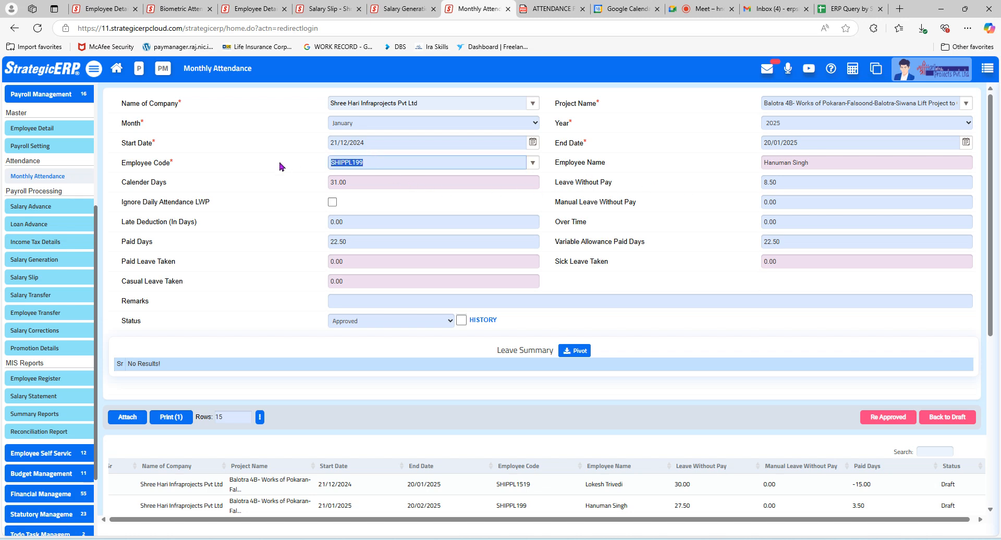
left_click(280, 165)
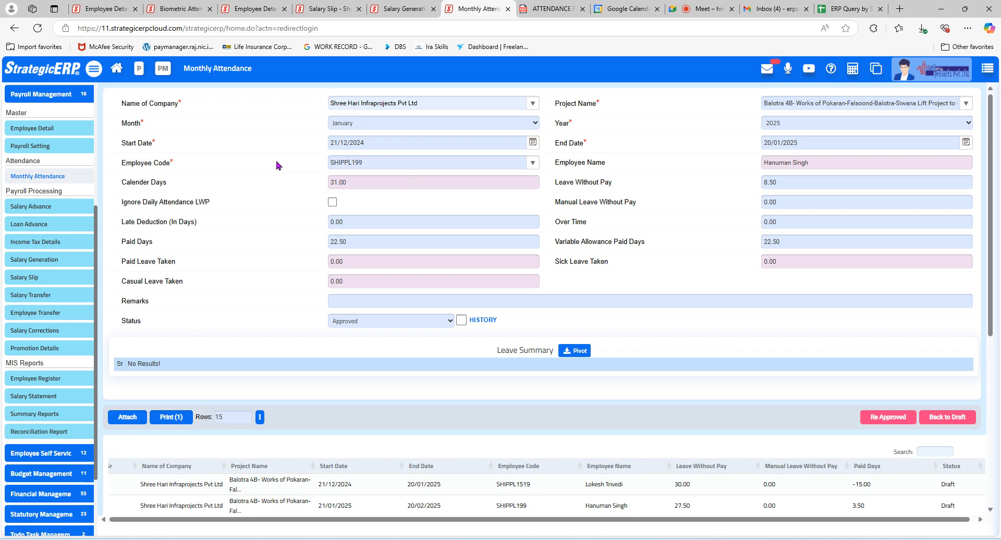
left_click(373, 323)
left_click(311, 328)
Examine the paid days in Salary Generation's Monthly Attendance and Absent List tables, particularly the negative value in Absent List row 13
left_click(398, 9)
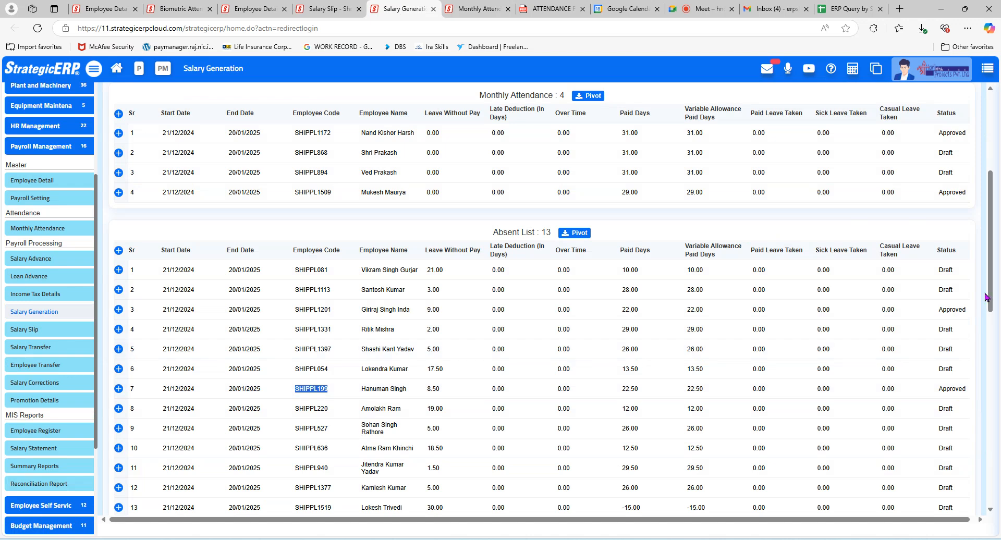
mouse_move(989, 297)
left_mouse_down()
mouse_move(992, 337)
mouse_move(992, 292)
left_mouse_up()
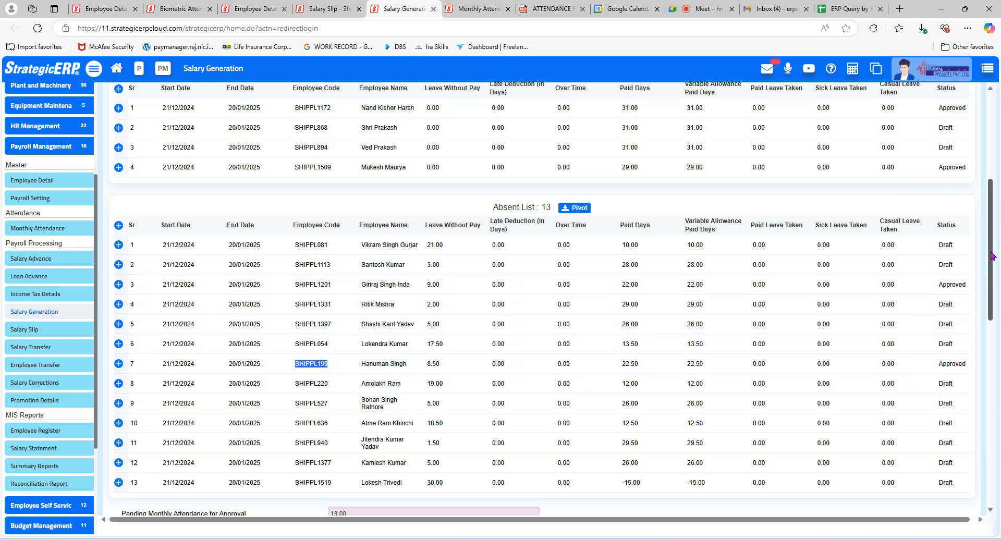
left_click_drag(990, 257, 987, 236)
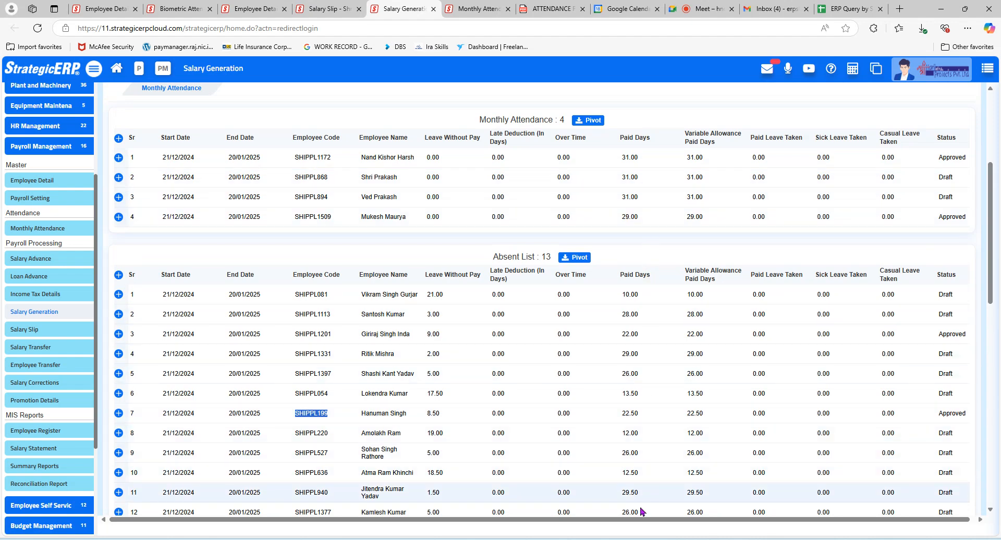
scroll(639, 512, "down", 1)
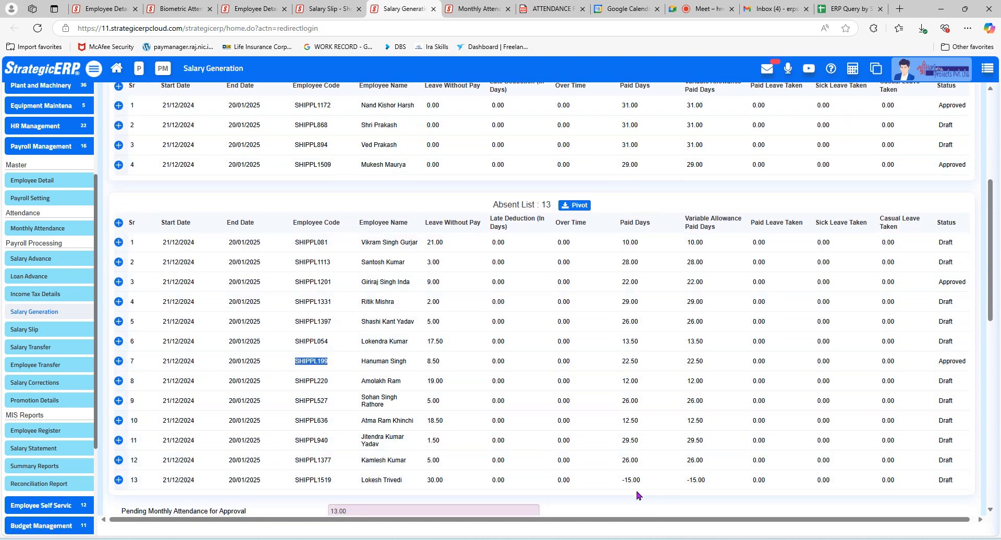
left_click_drag(621, 488, 640, 483)
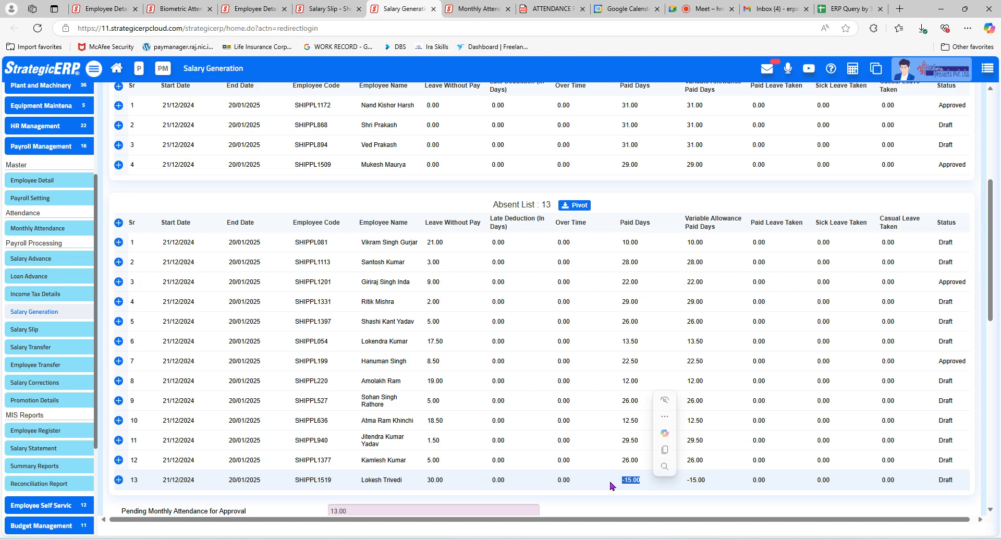
scroll(610, 409, "up", 3)
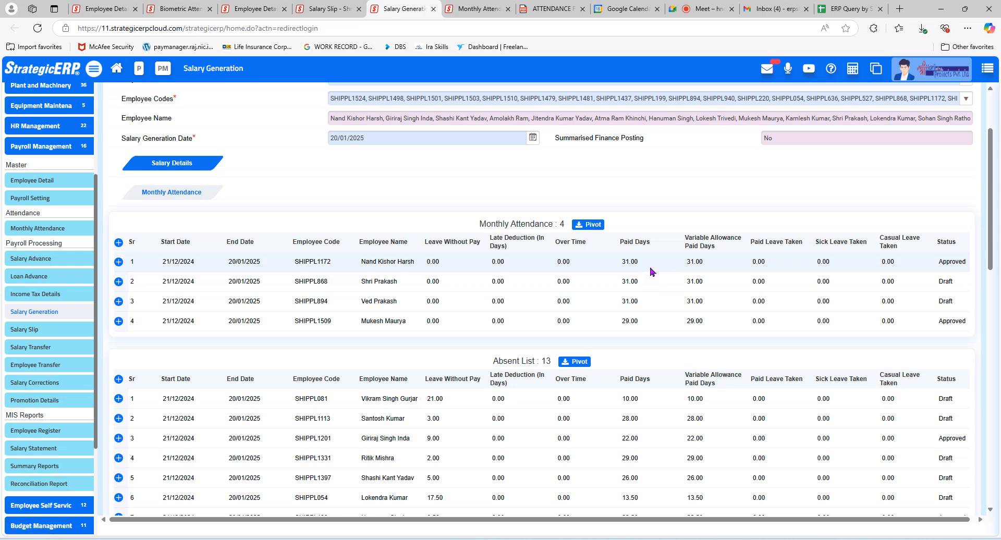
scroll(648, 354, "down", 3)
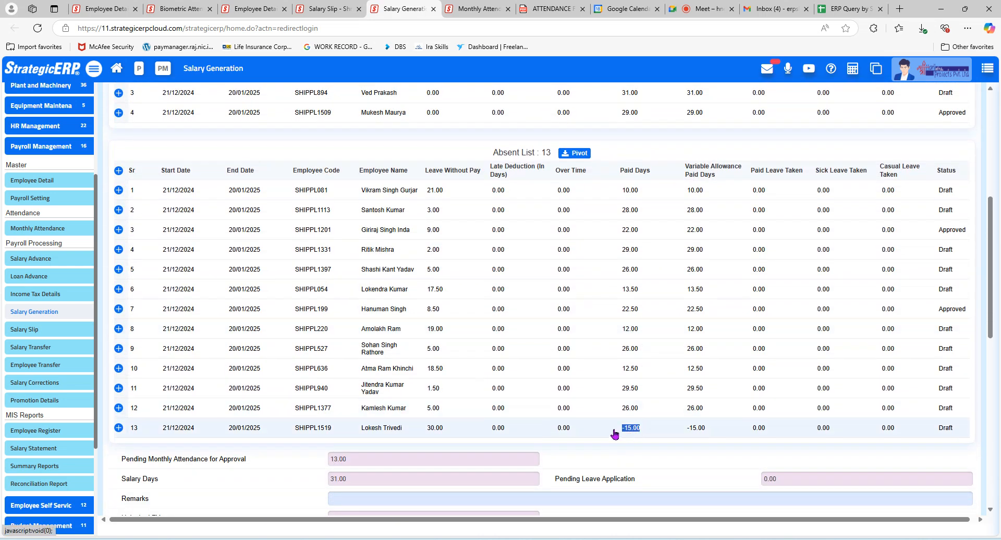
left_click(655, 444)
Copy the employee code from Absent List row 13, filter the Monthly Attendance records by it, and open the matching record
left_click_drag(295, 428, 336, 428)
left_click(255, 6)
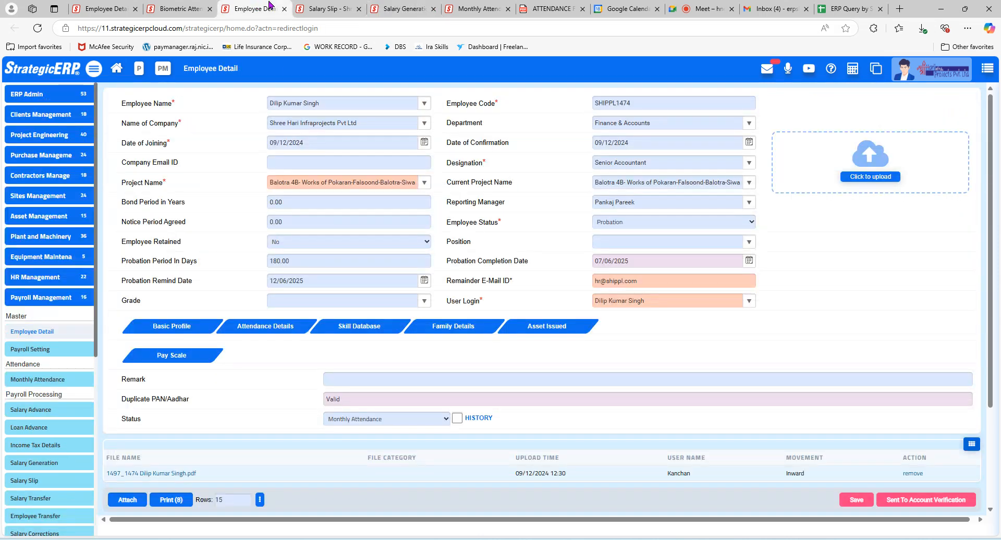
left_click(478, 8)
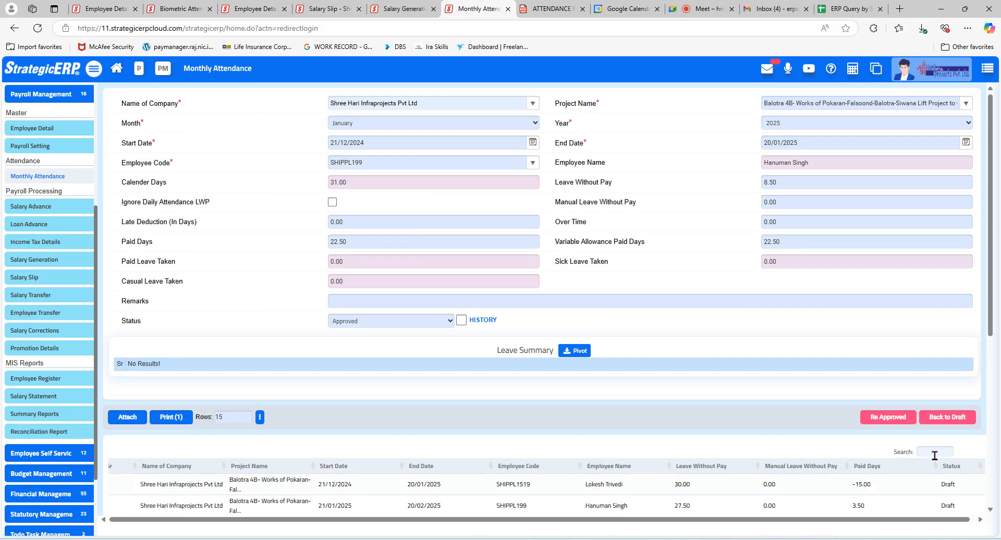
scroll(920, 469, "down", 4)
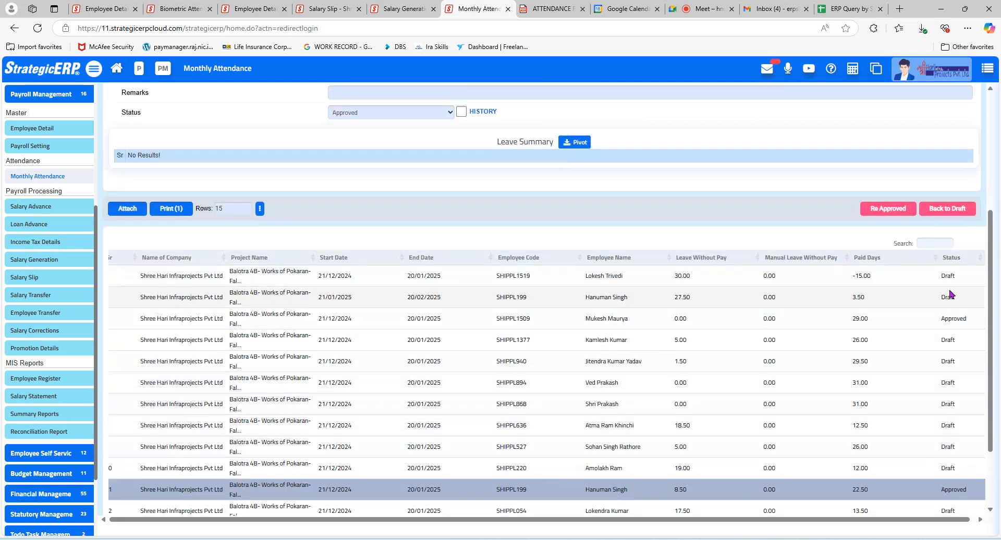
left_click(933, 244)
type("SHIPPL1519")
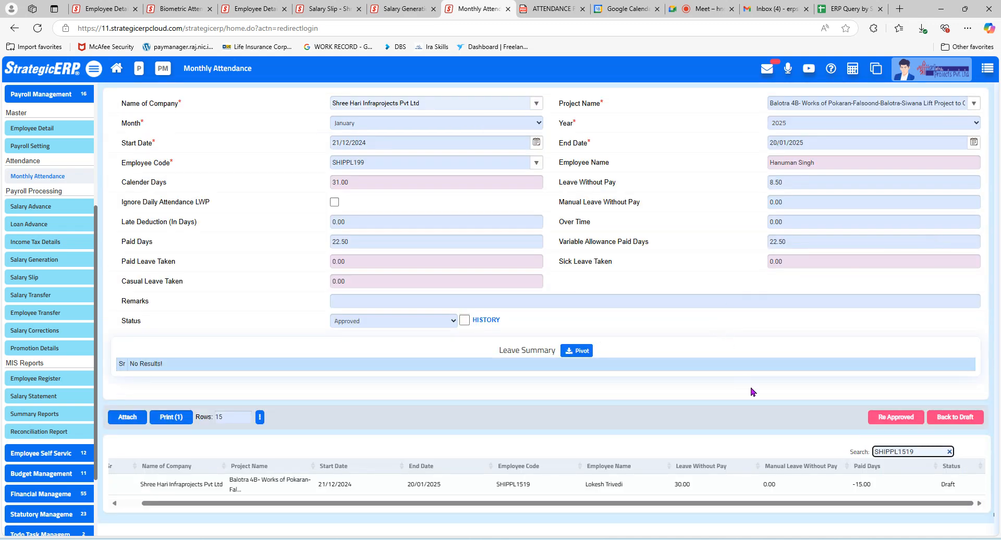
left_click(521, 484)
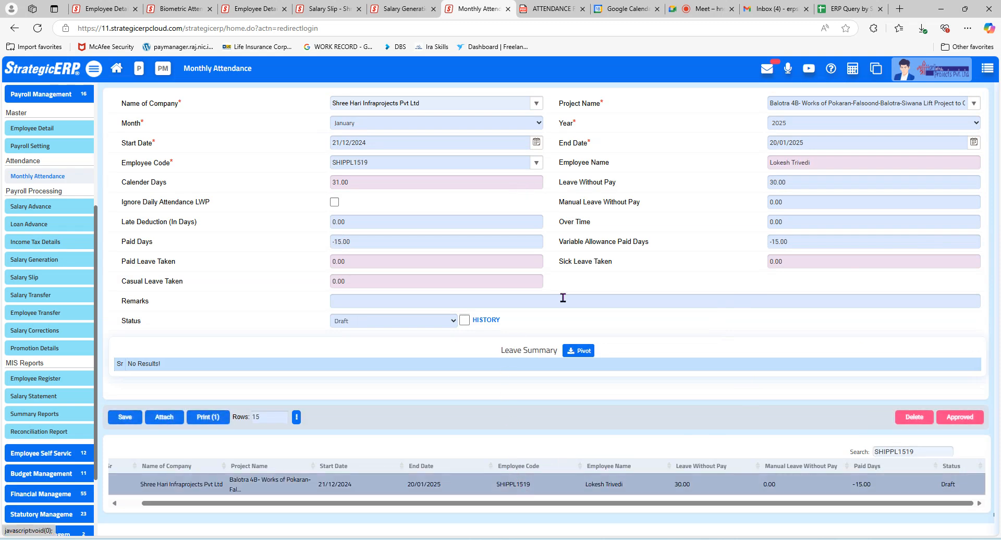
Test how the record's paid days recalculate with Leave Without Pay entered as 30.00 and as 0.00
double_click(804, 187)
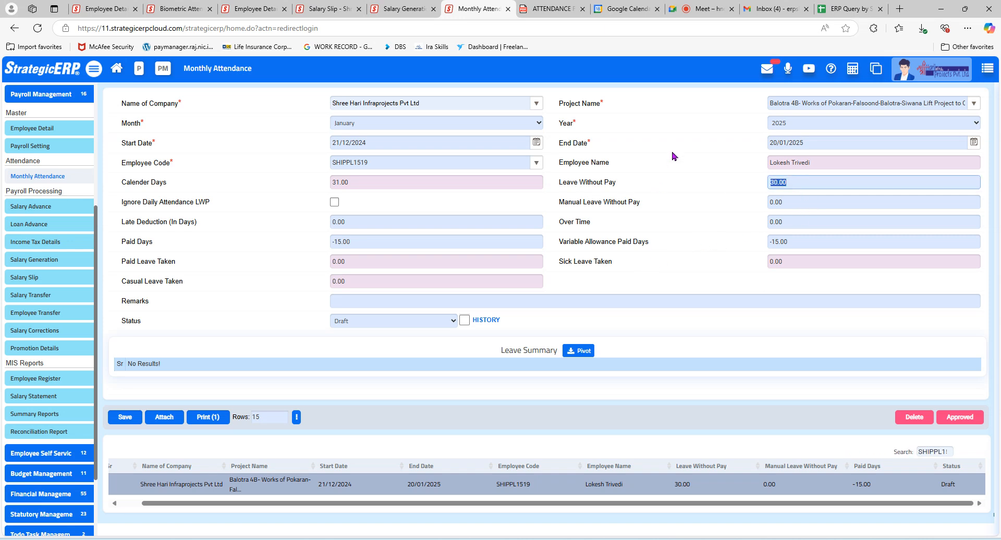
type("30")
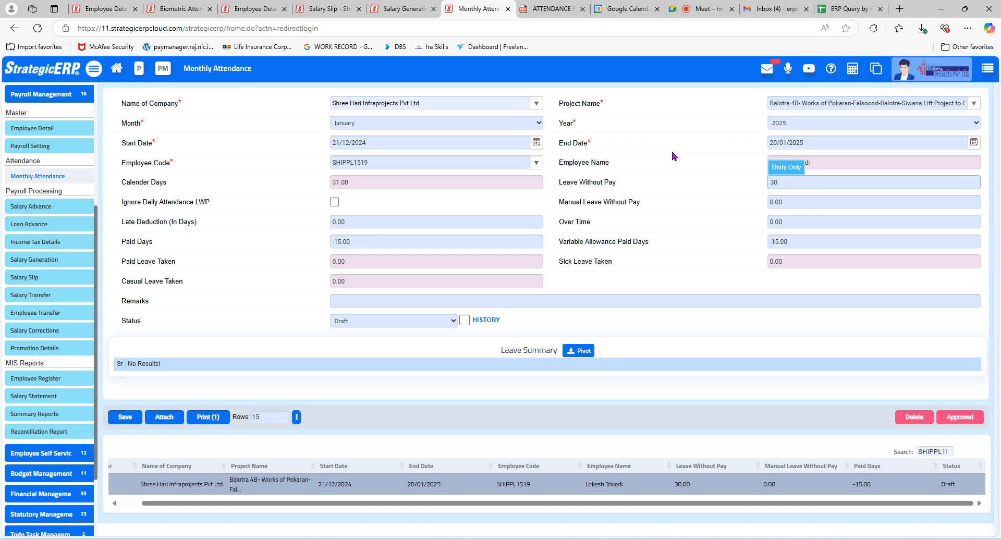
type(".00")
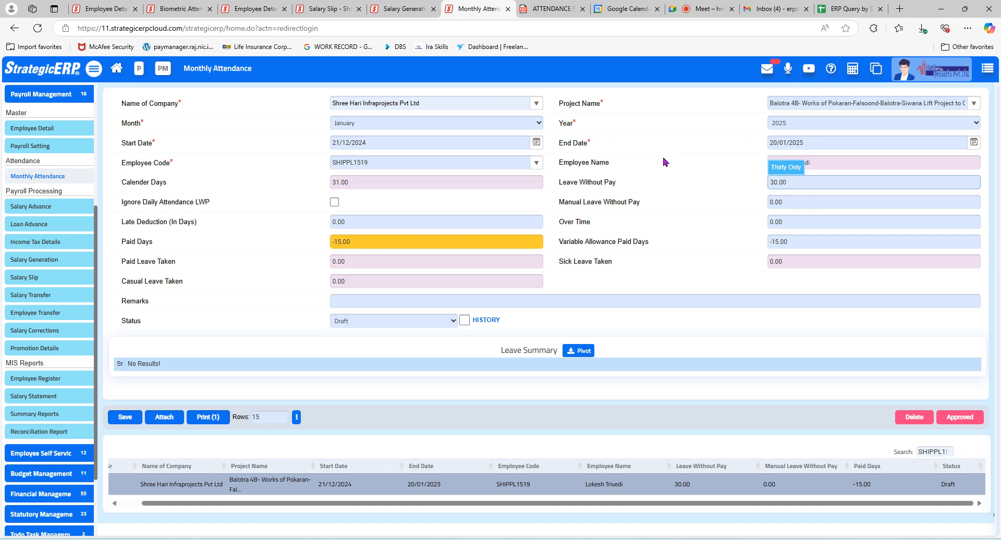
left_click(647, 202)
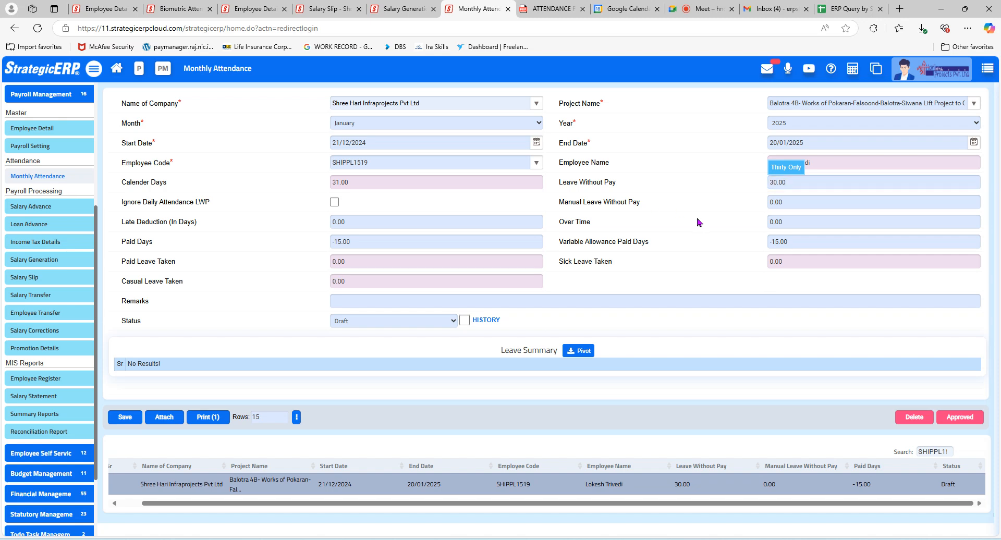
left_click(795, 182)
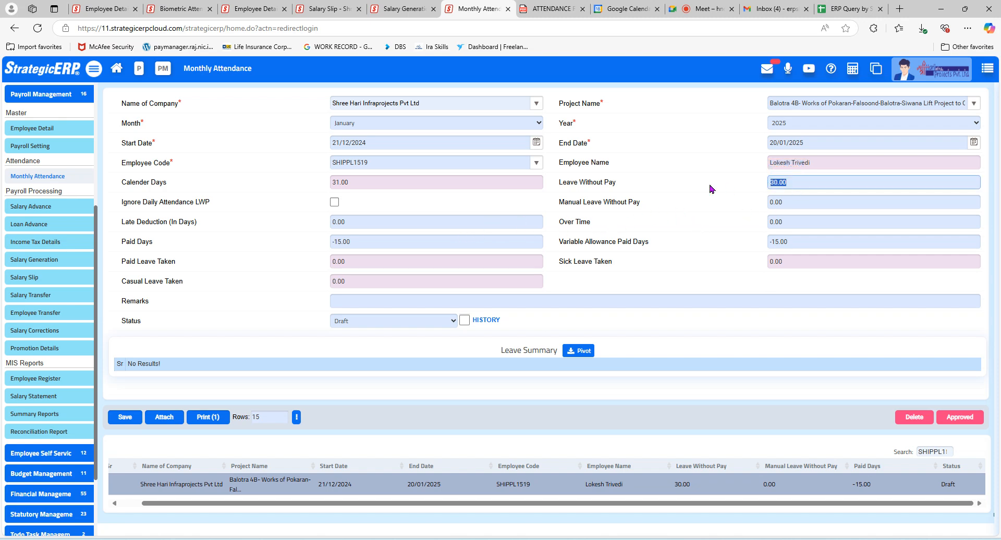
type("0.00")
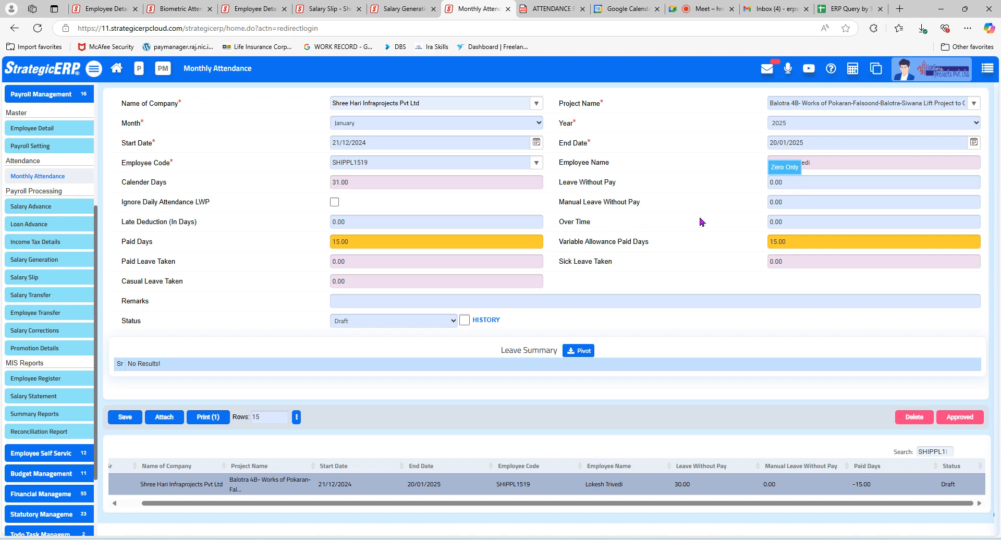
Set the record's Leave Without Pay to 30 and apply the entry to recalculate its paid days
left_click(806, 183)
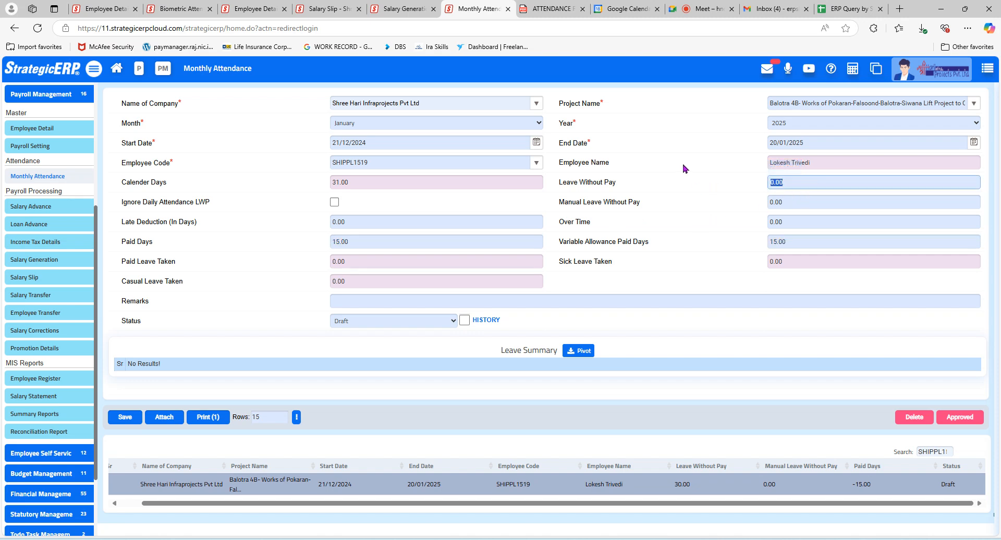
type("30")
left_click(684, 197)
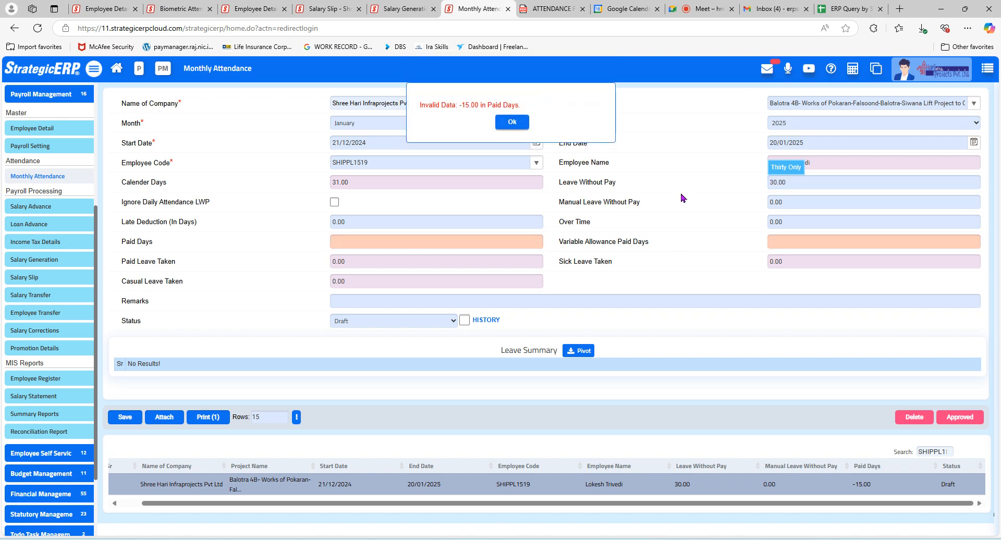
Dismiss the invalid-data alerts and set the record's Paid Days to 1
left_click(512, 123)
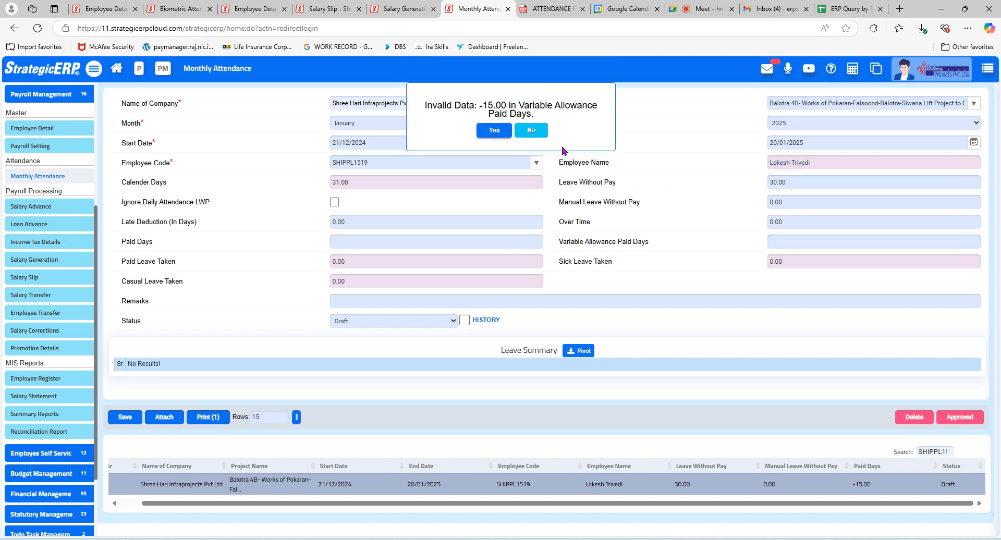
left_click(530, 128)
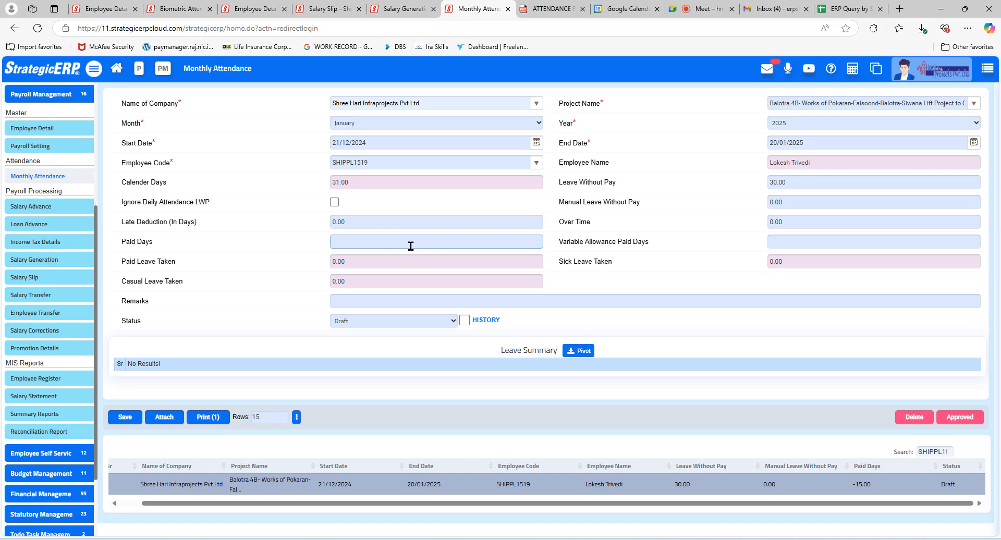
key("Tab")
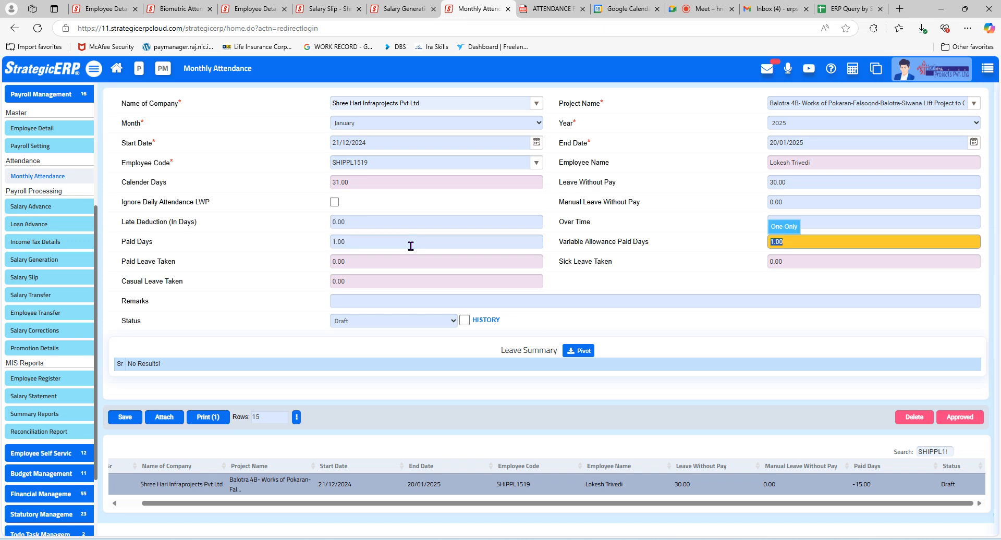
Test how the record's paid days recalculate with Leave Without Pay entered as 10, 30 and 5.00
left_click(797, 181)
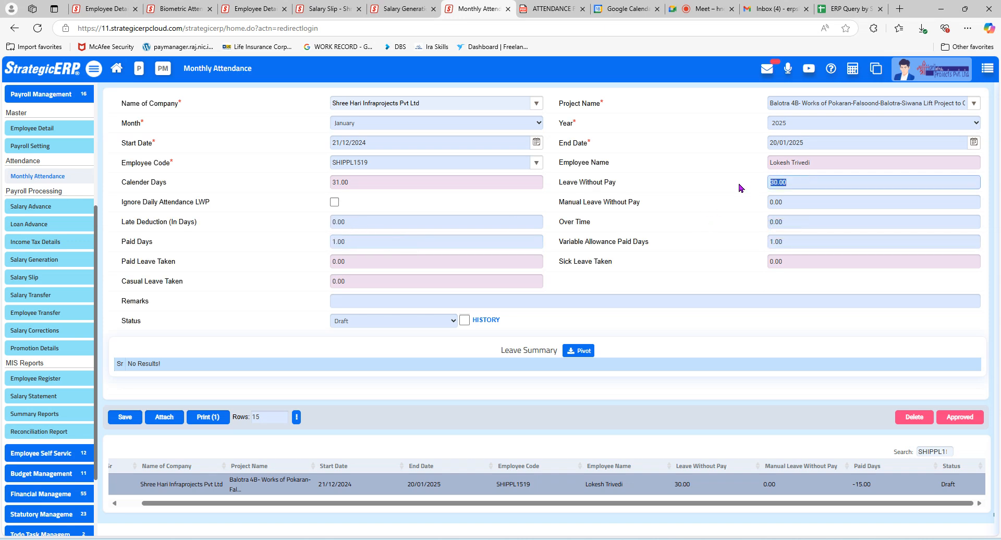
type("10")
key("Tab")
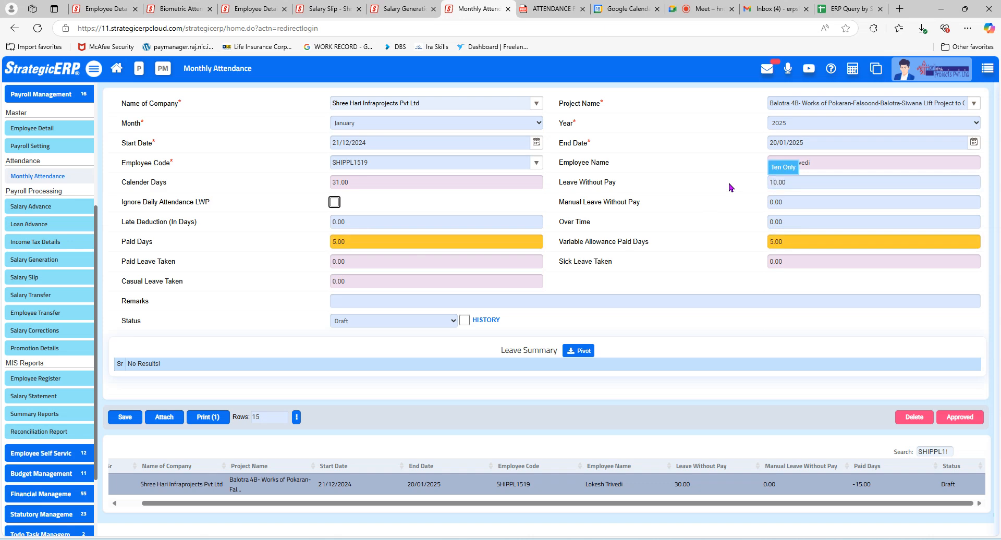
left_click(812, 185)
type("30")
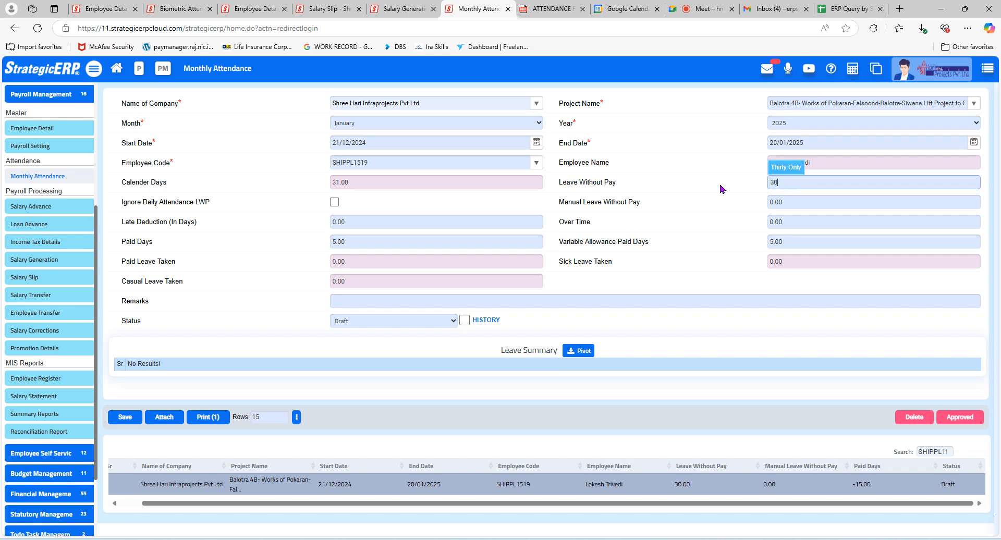
key("Tab")
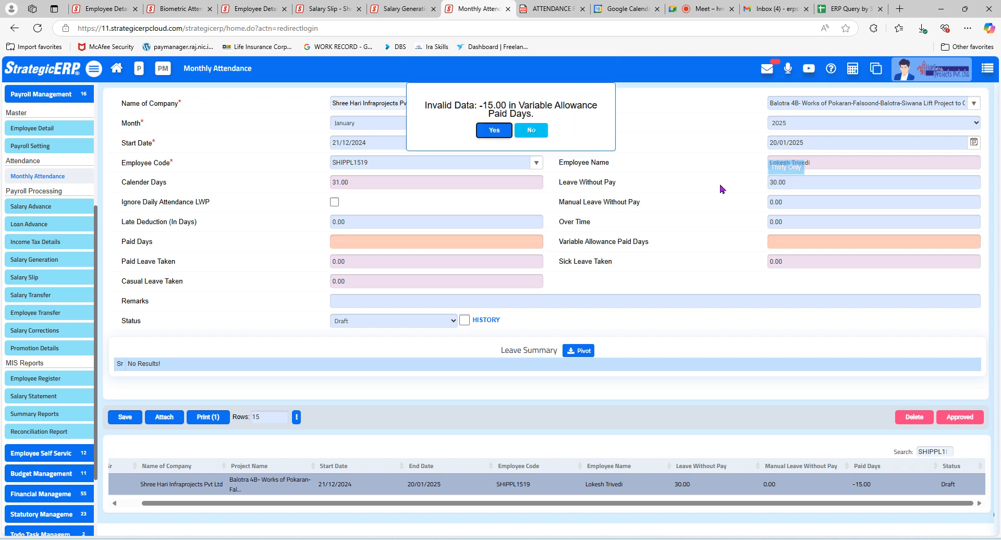
key("Return")
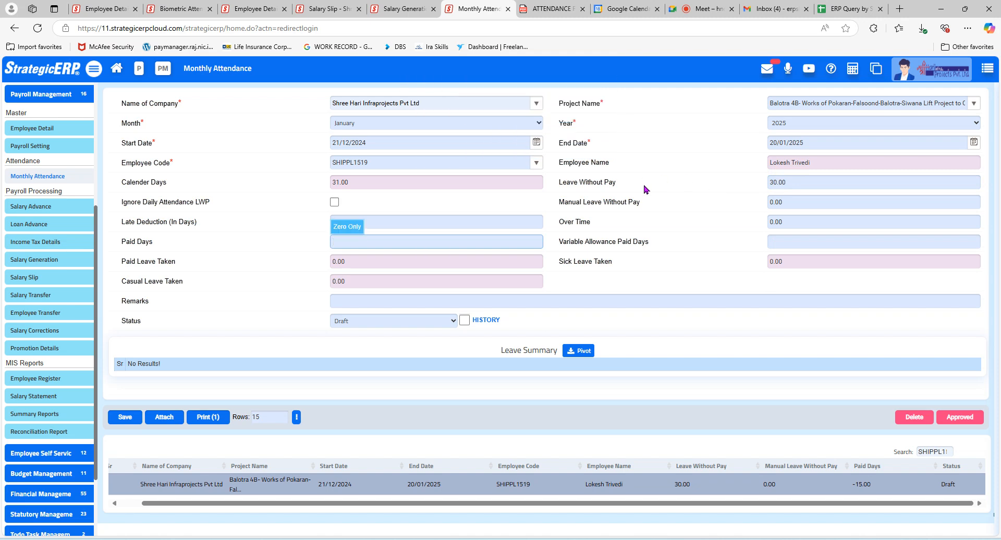
left_click(804, 184)
type("5.00")
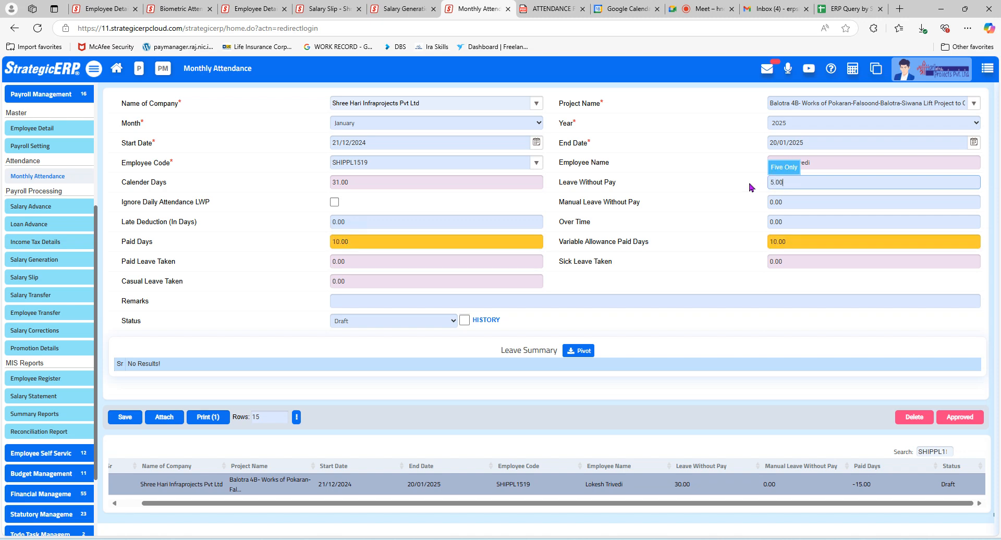
left_click(737, 220)
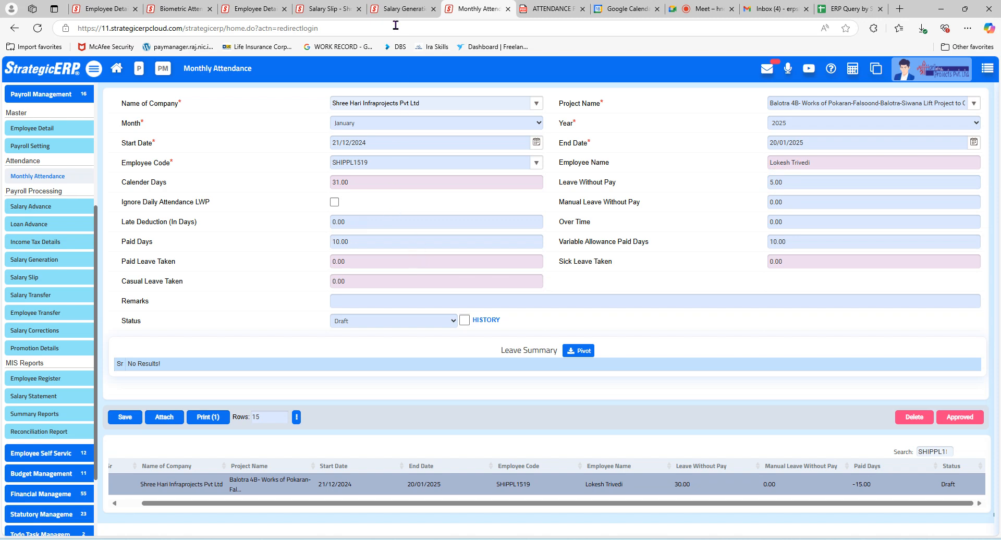
Look up the same employee's attendance calculation in Biometric Attendance by employee code
left_click(186, 7)
left_click(374, 124)
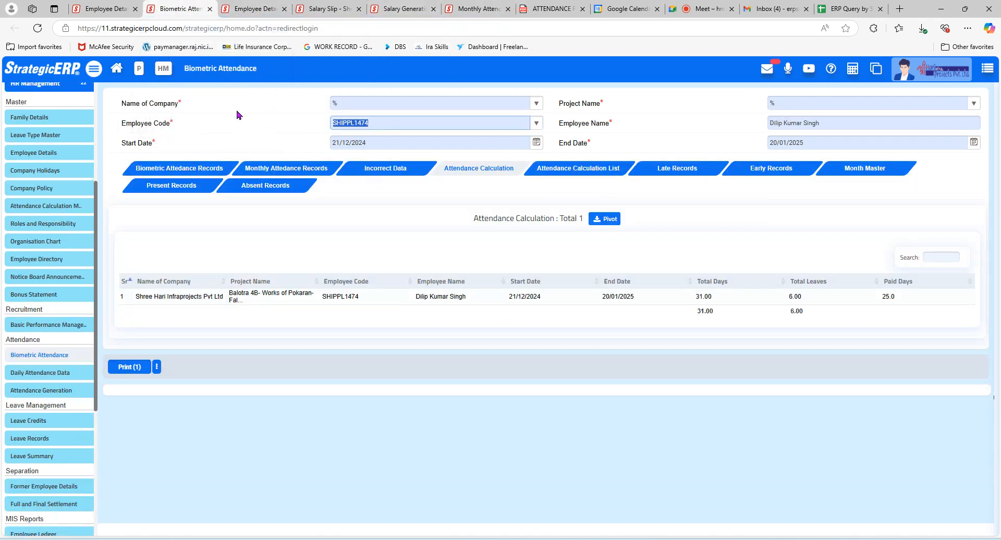
type("SHIPPL1519")
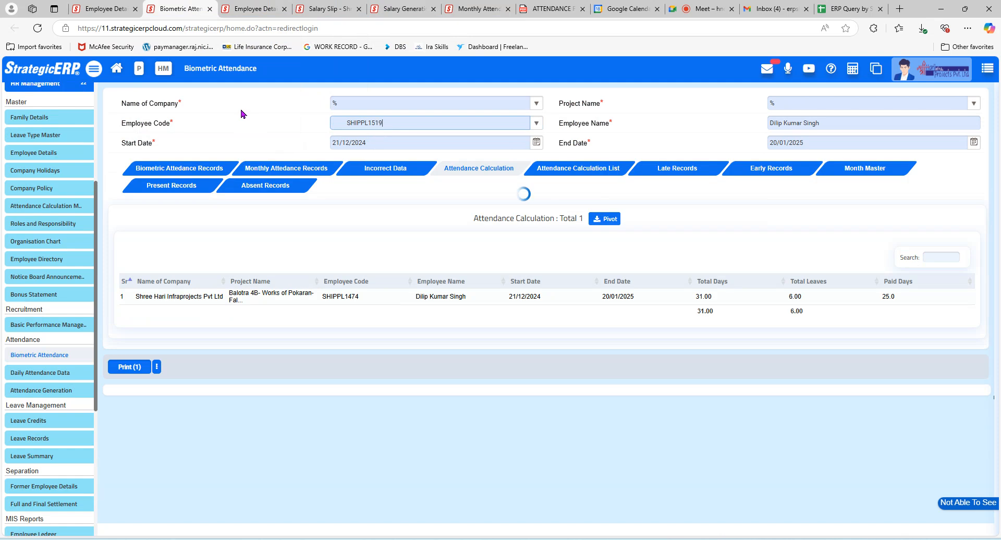
key("Down")
key("Return")
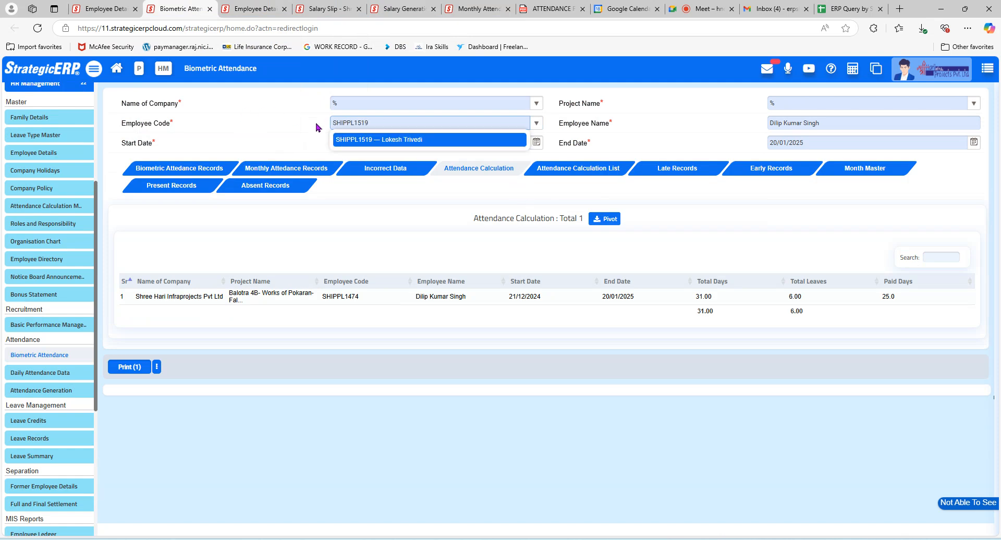
left_click(346, 140)
left_click(283, 129)
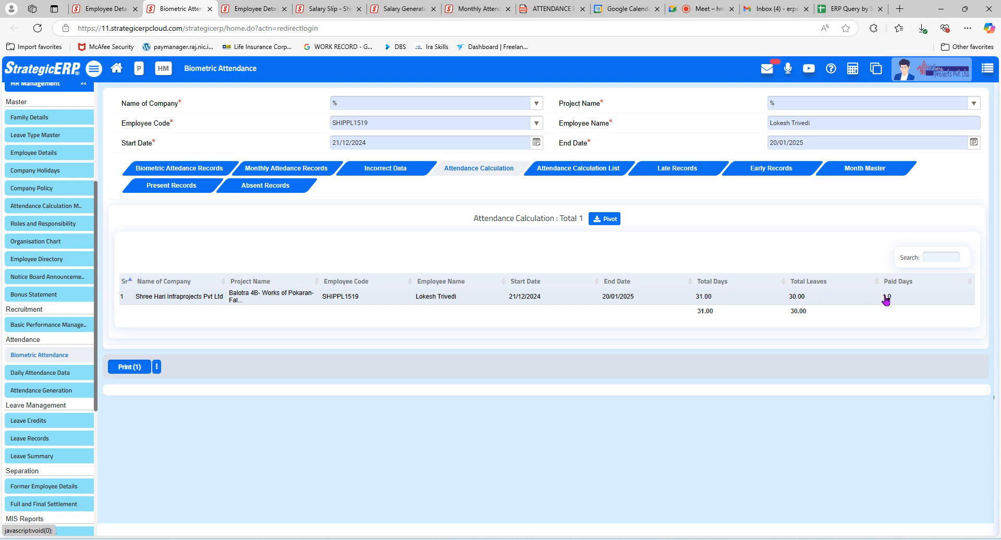
Expand the employee's detailed attendance calculation and examine the daily leave entries, including the Makar Sakranti entry on 14/01/2025
left_click(427, 297)
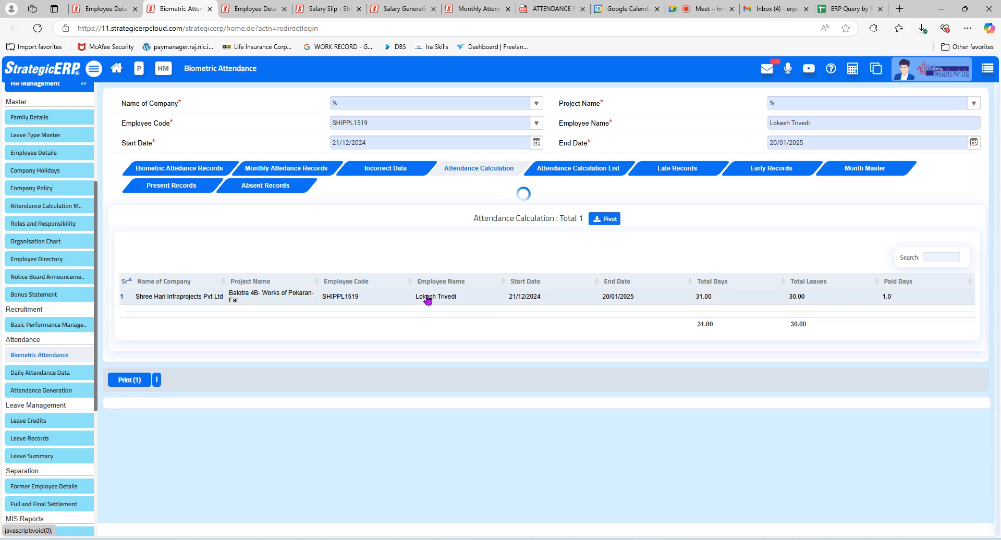
scroll(468, 379, "down", 8)
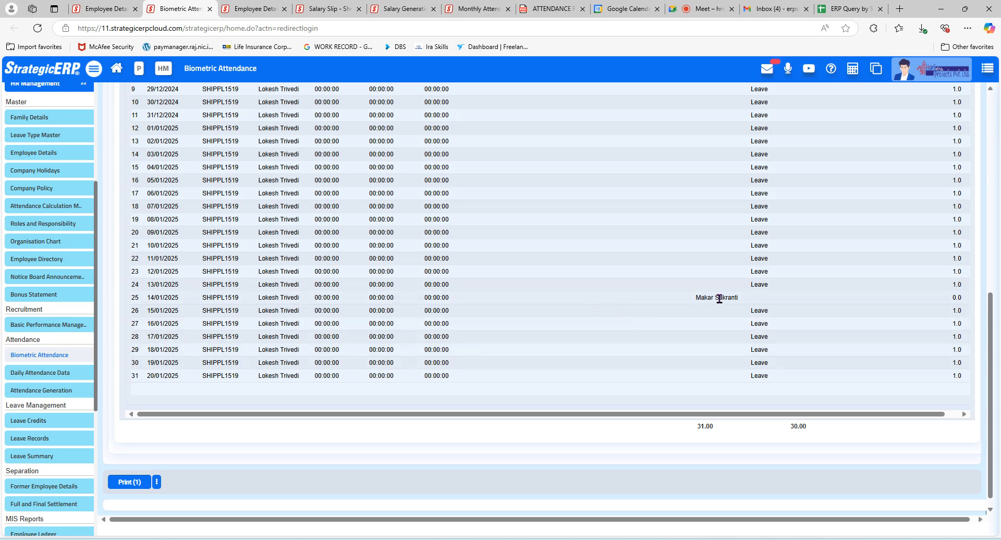
left_click_drag(744, 301, 689, 303)
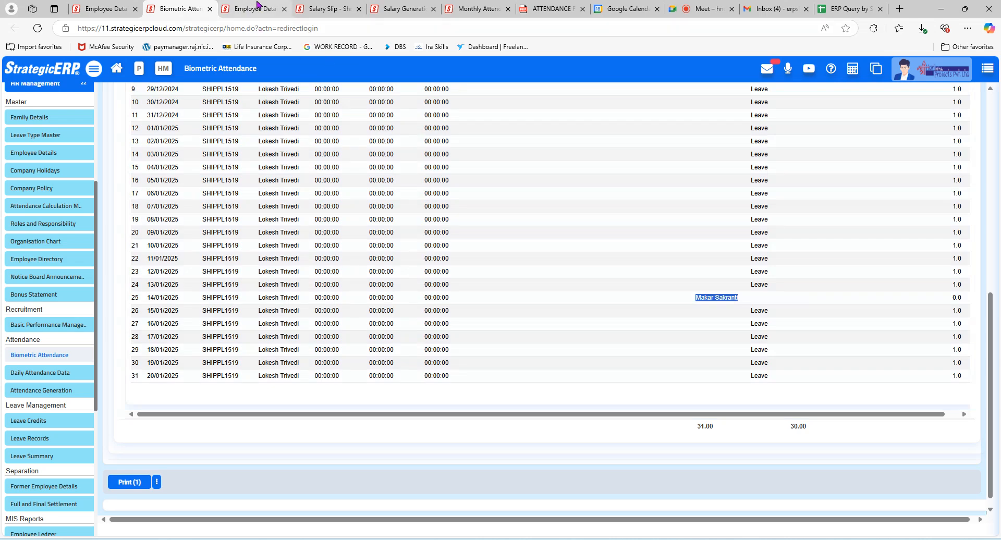
scroll(344, 341, "up", 2)
scroll(344, 342, "up", 3)
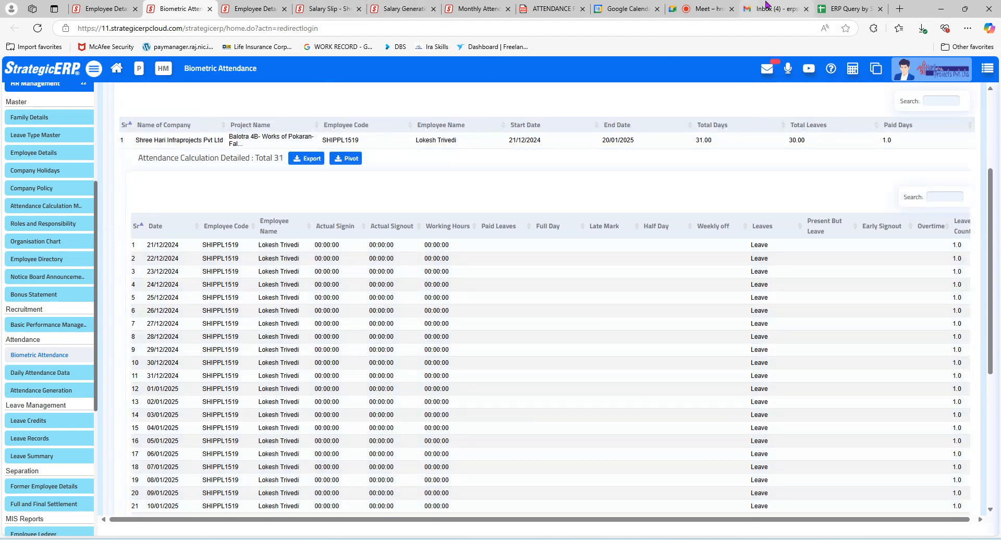
Compare the employee's row in the attendance sheet PDF with the Salary Generation and Monthly Attendance figures
left_click(550, 9)
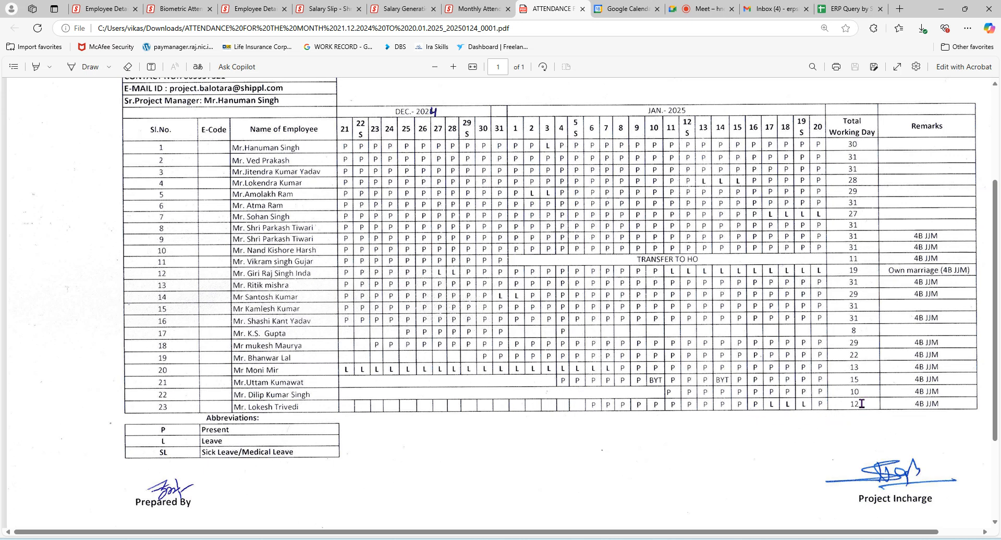
left_click(386, 9)
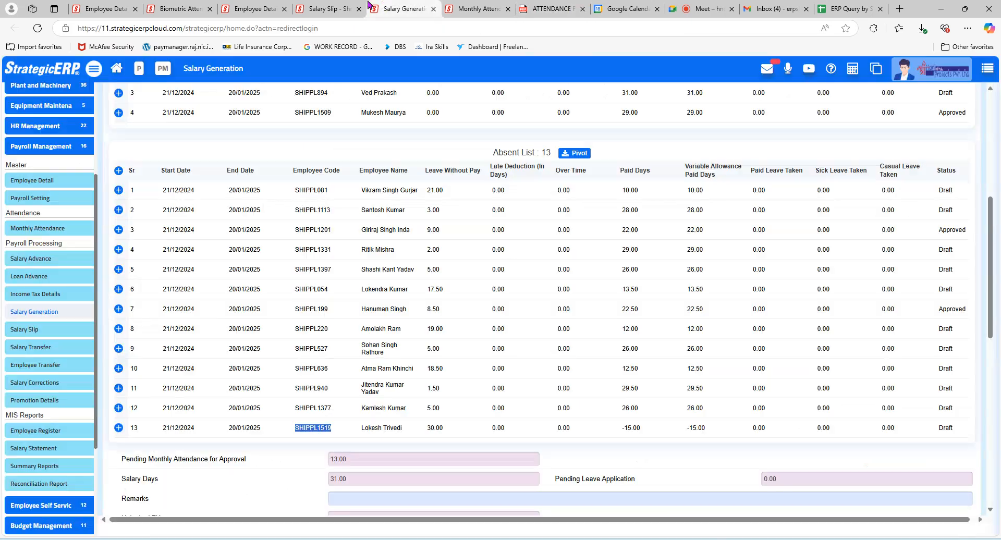
left_click(330, 6)
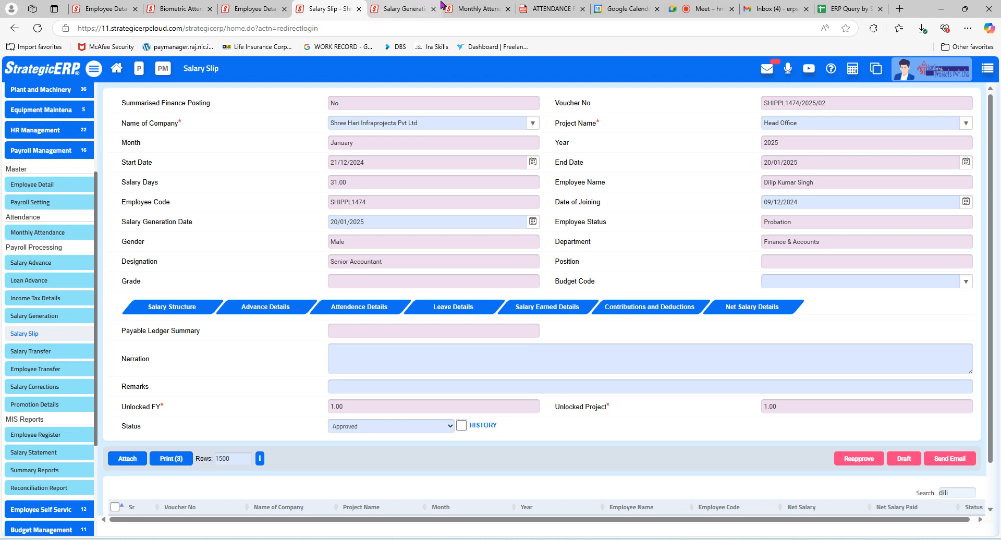
left_click(464, 5)
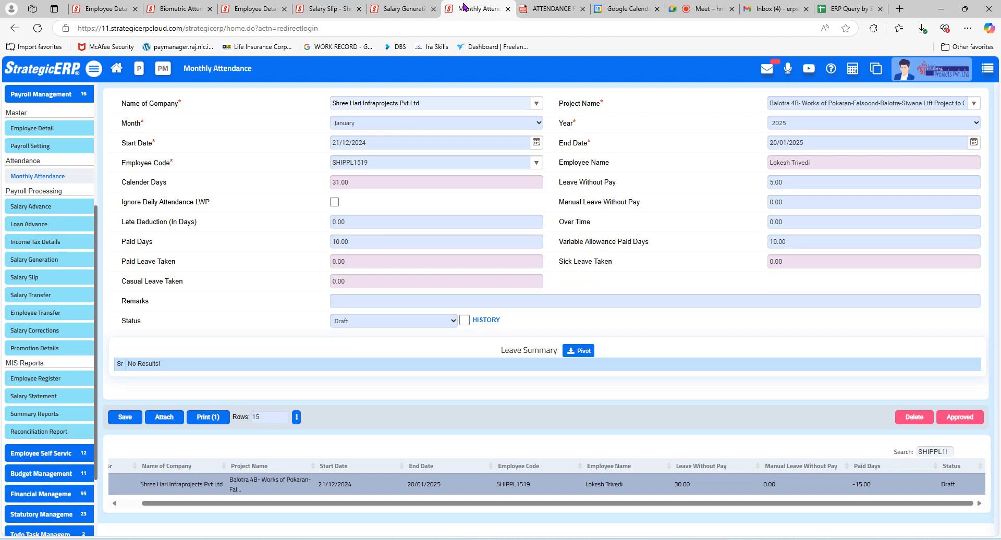
left_click(391, 6)
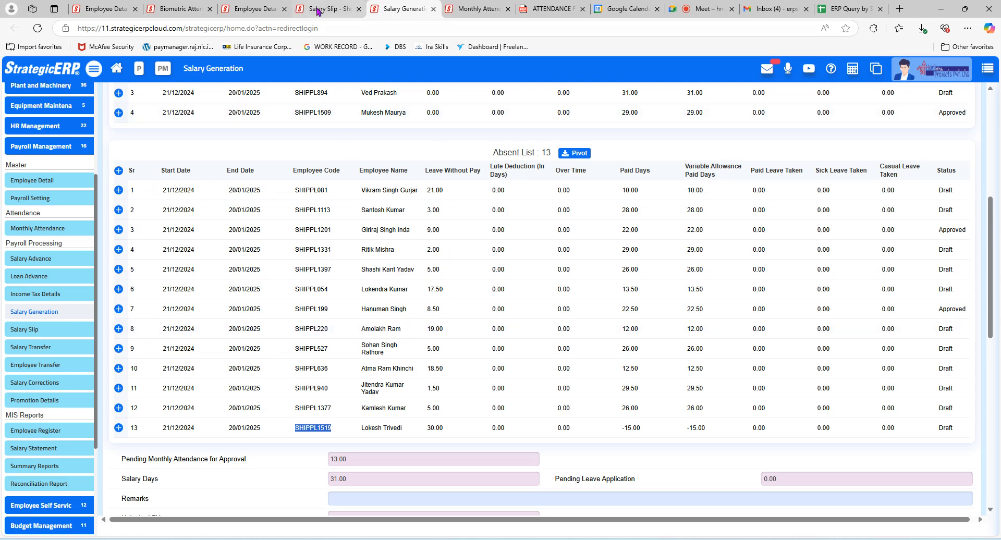
In the Monthly Attendance record, set Leave Without Pay to 30, dismiss the invalid-data alerts and set Paid Days to 1
left_click(455, 7)
left_click_drag(787, 183, 723, 189)
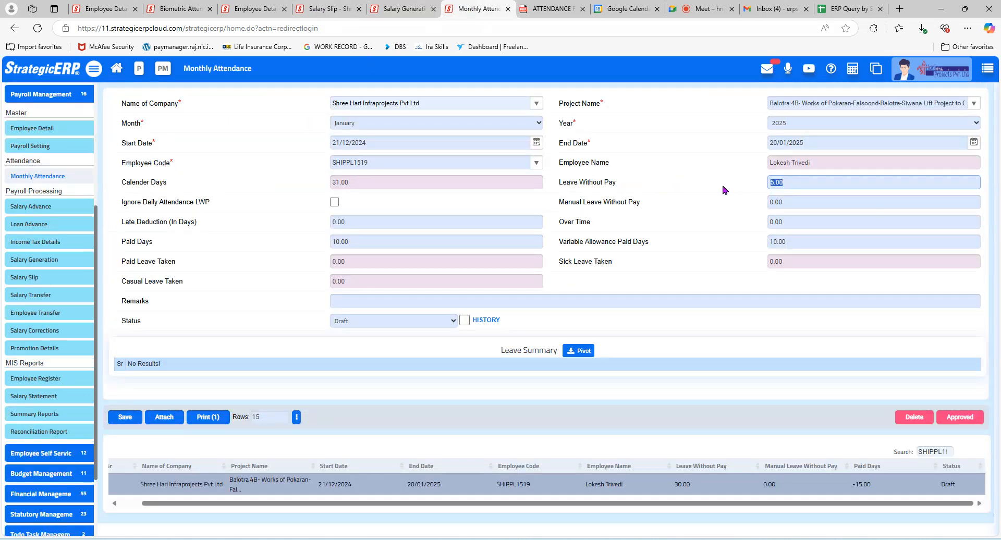
type("30")
key("Tab")
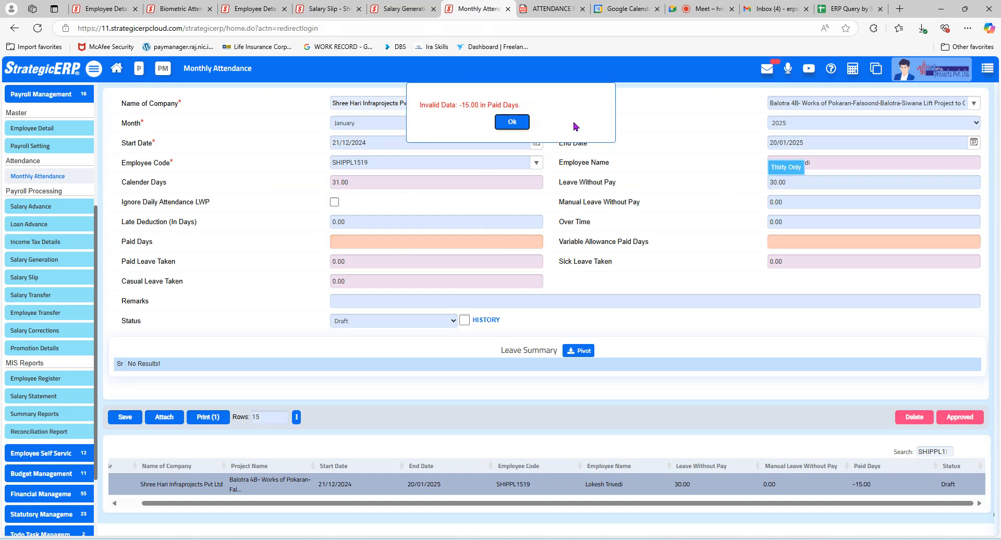
left_click(513, 123)
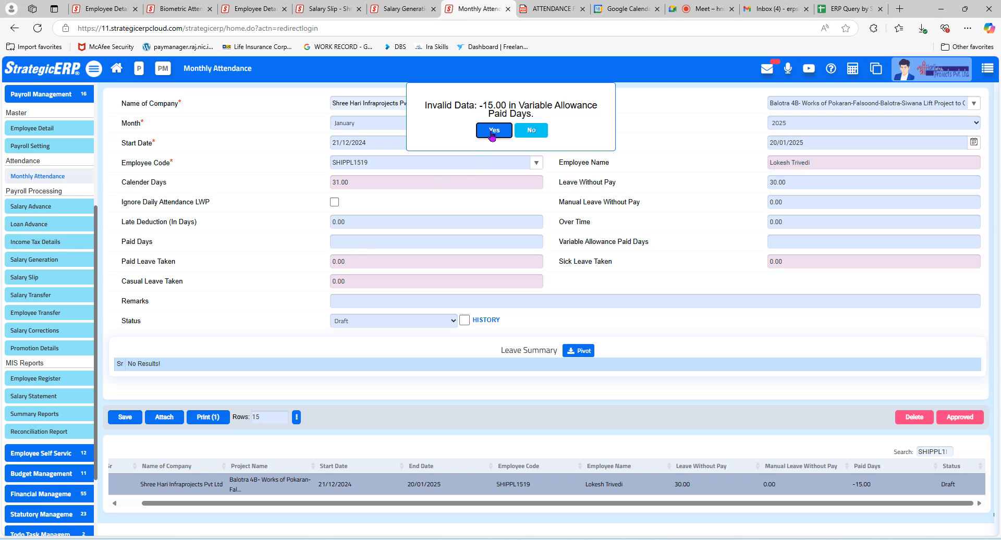
left_click(529, 132)
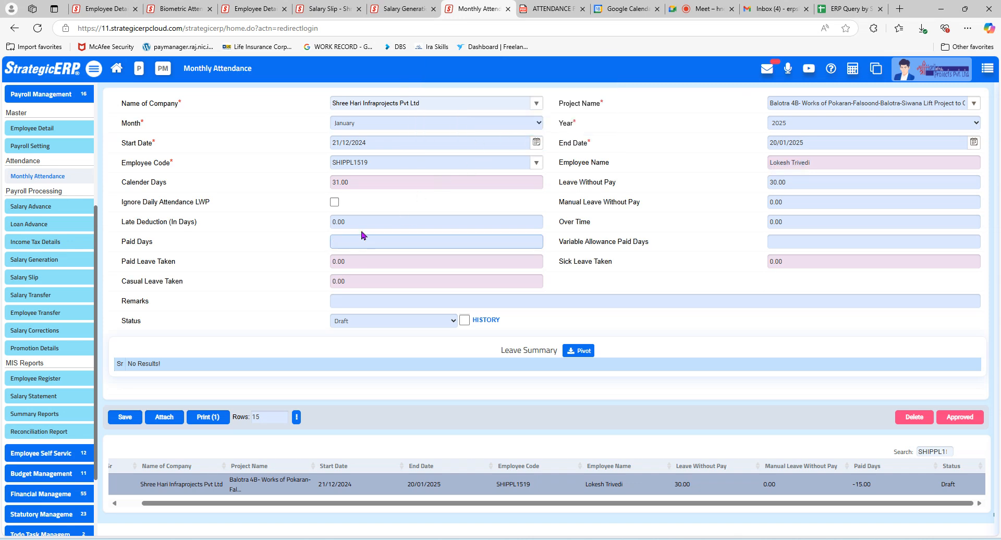
type("1")
key("Tab")
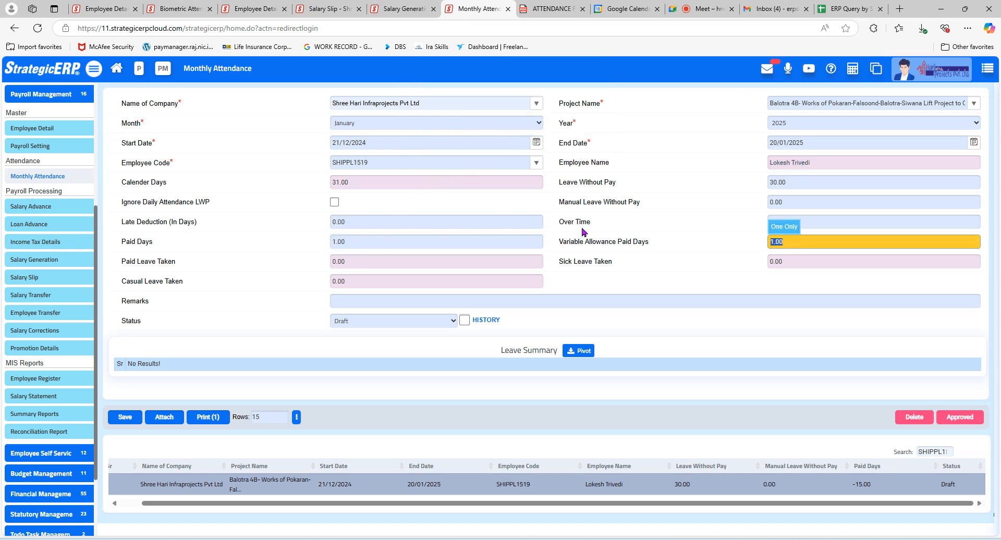
left_click(633, 223)
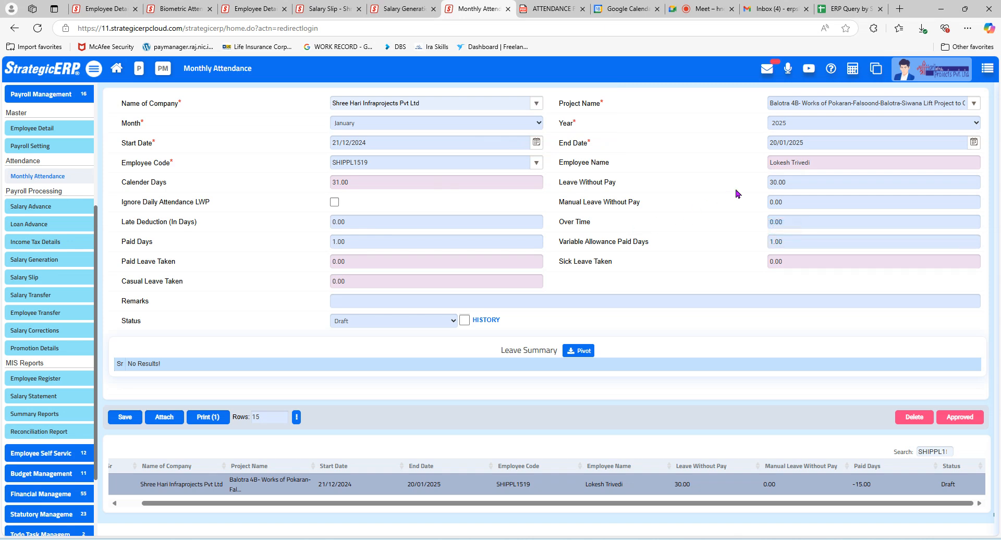
Load the same employee in Employee Detail by the copied employee code, check the Date of Joining, and return to Salary Slip
left_click_drag(395, 161, 232, 168)
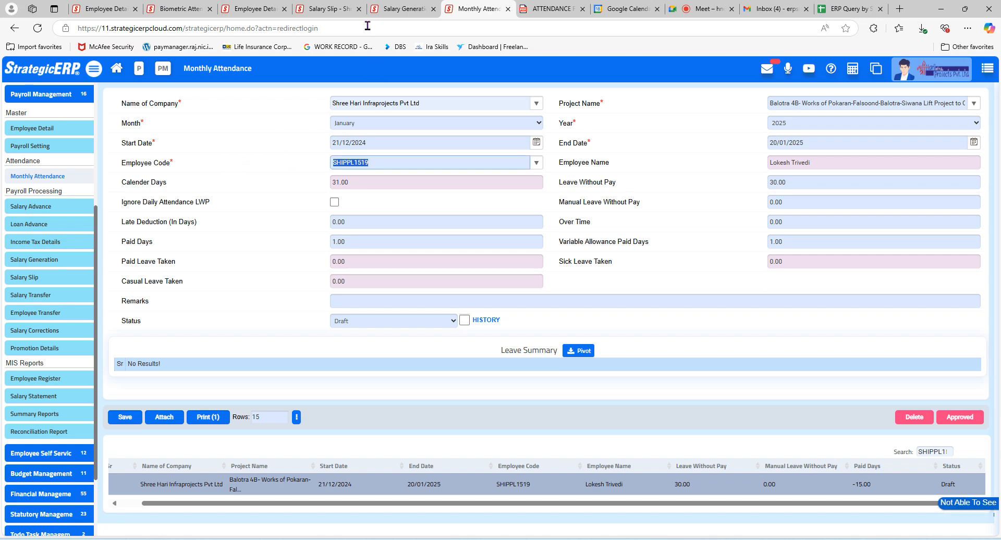
key("ctrl+c")
left_click(255, 8)
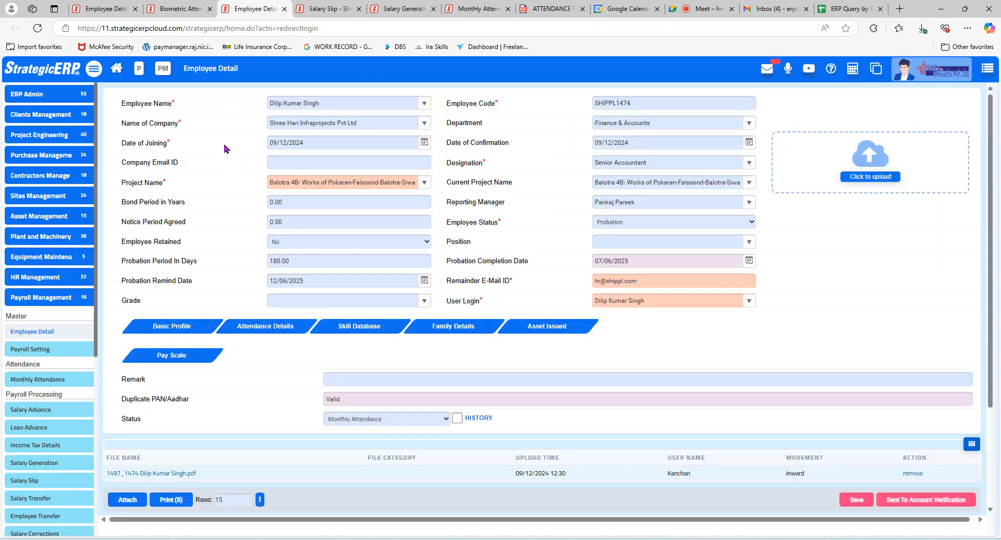
left_click(56, 333)
left_click(598, 103)
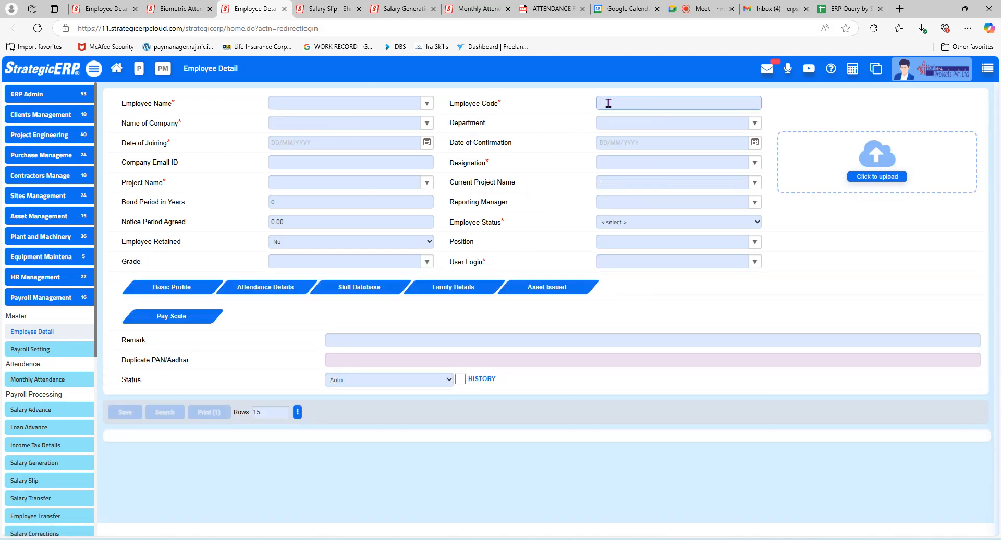
key("ctrl+v")
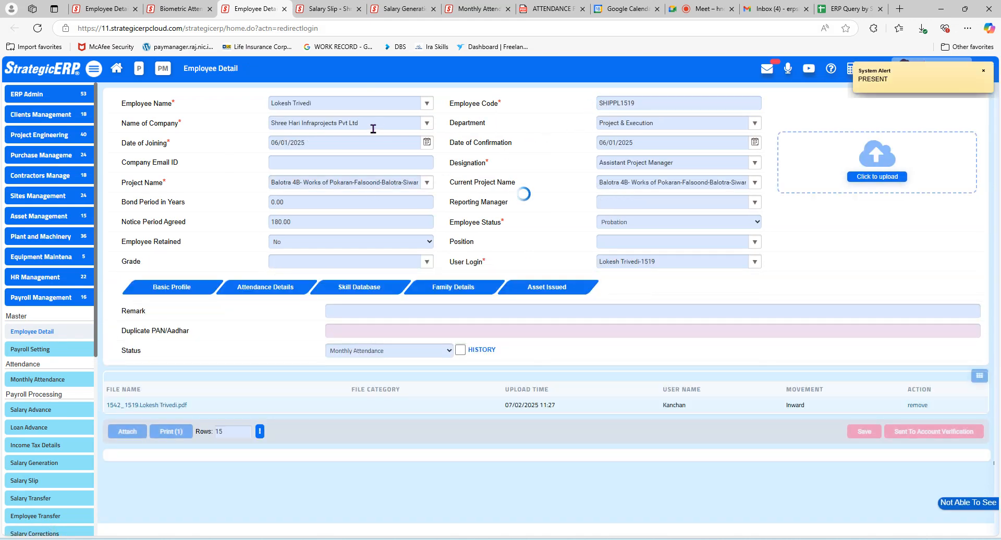
left_click_drag(313, 143, 235, 141)
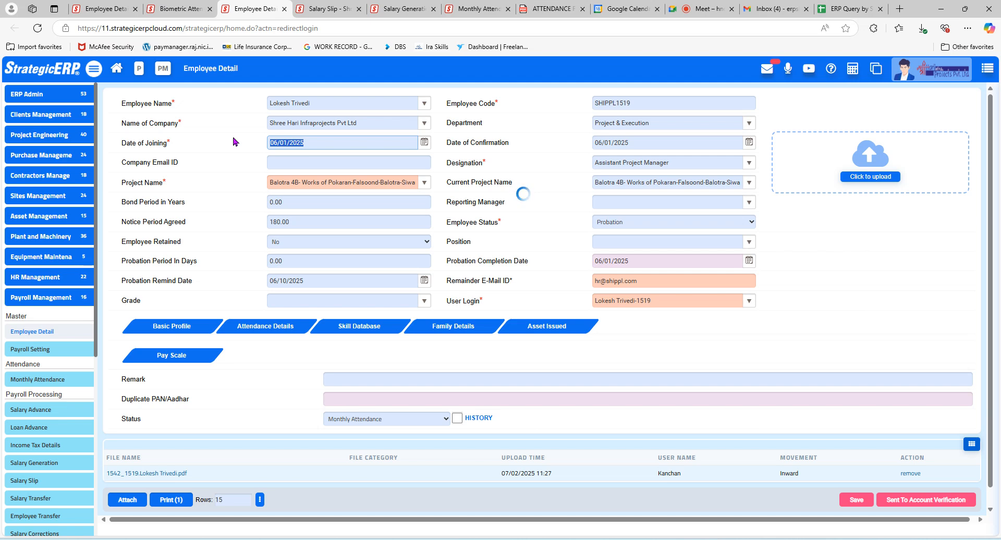
left_click(321, 8)
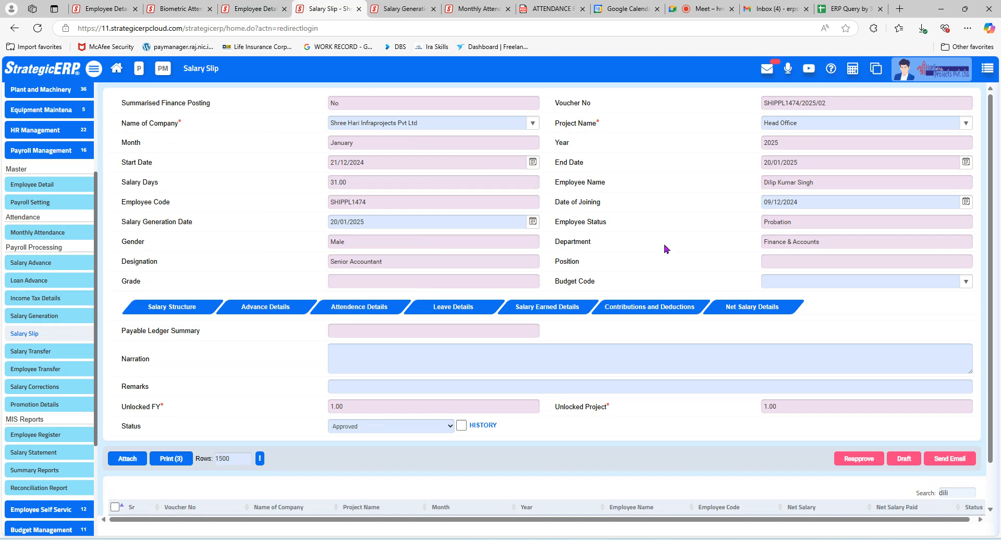
In the employee's January 2025 Monthly Attendance record, set Leave Without Pay to 14
left_click(471, 8)
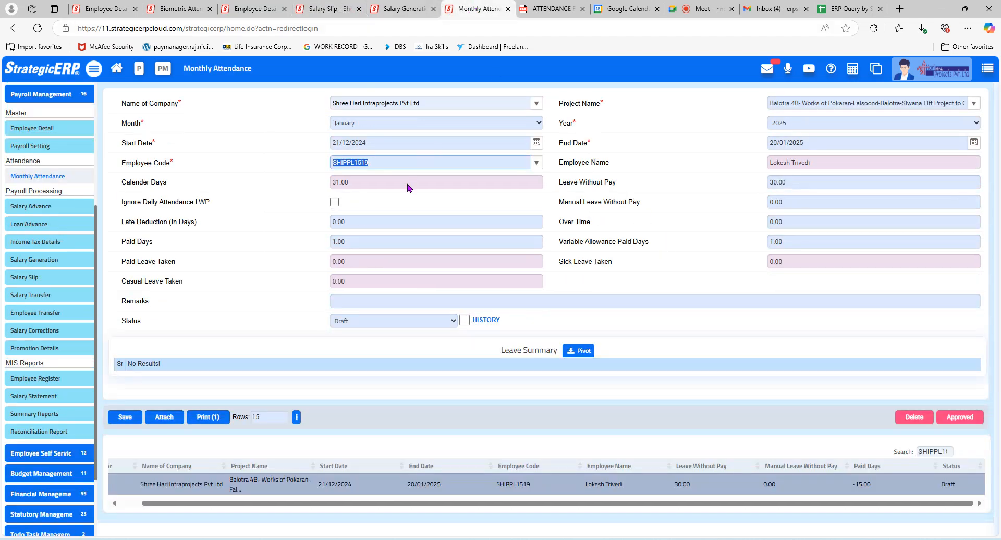
left_click(795, 183)
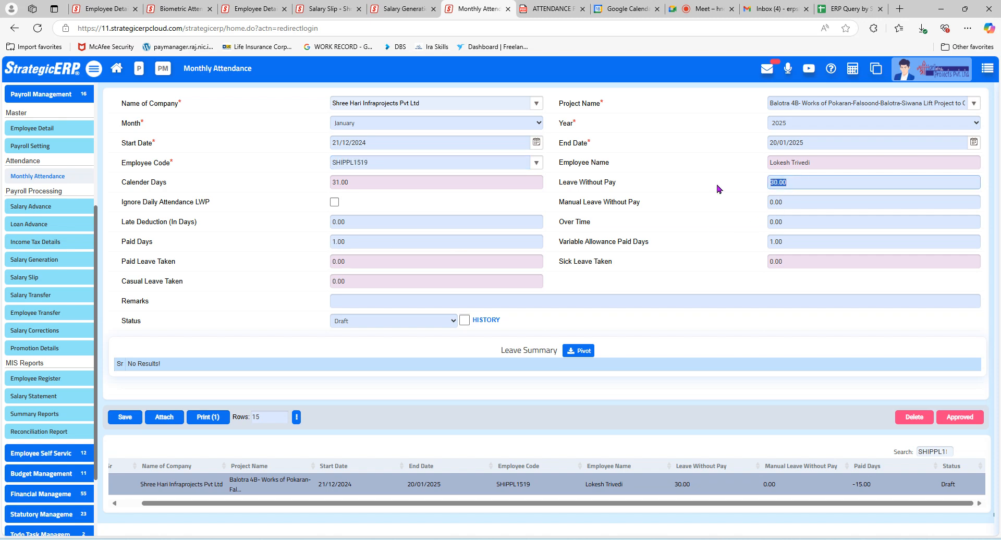
type("1")
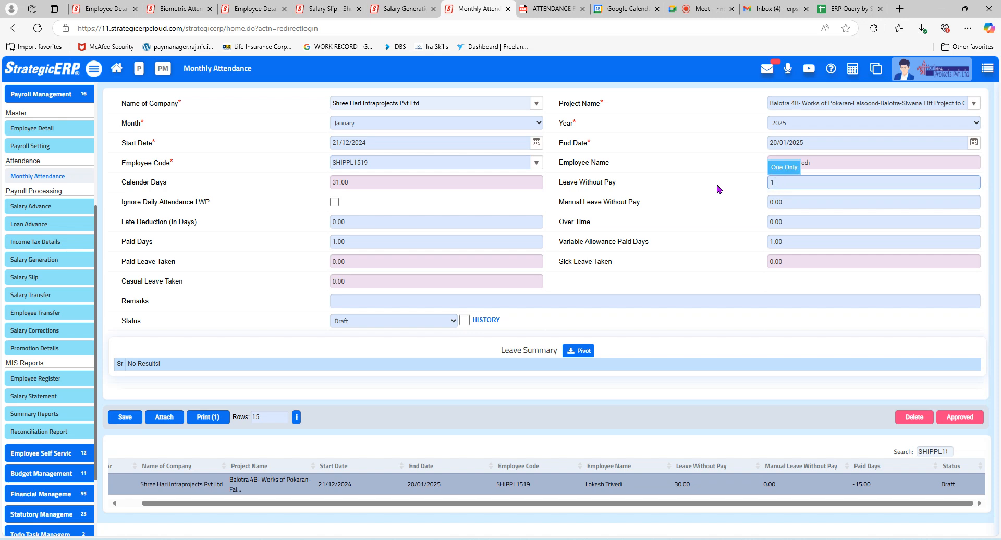
type("4")
left_click(705, 194)
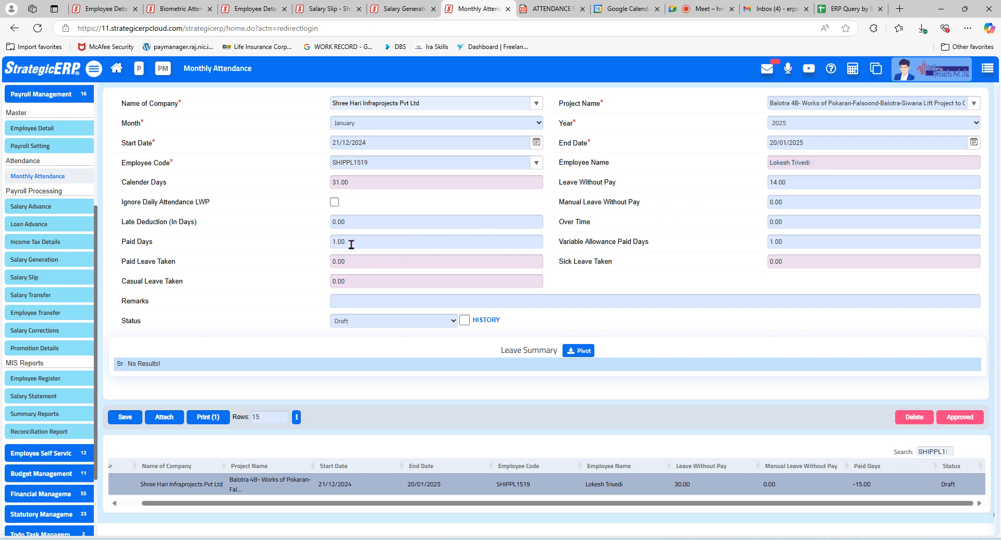
left_click(332, 243)
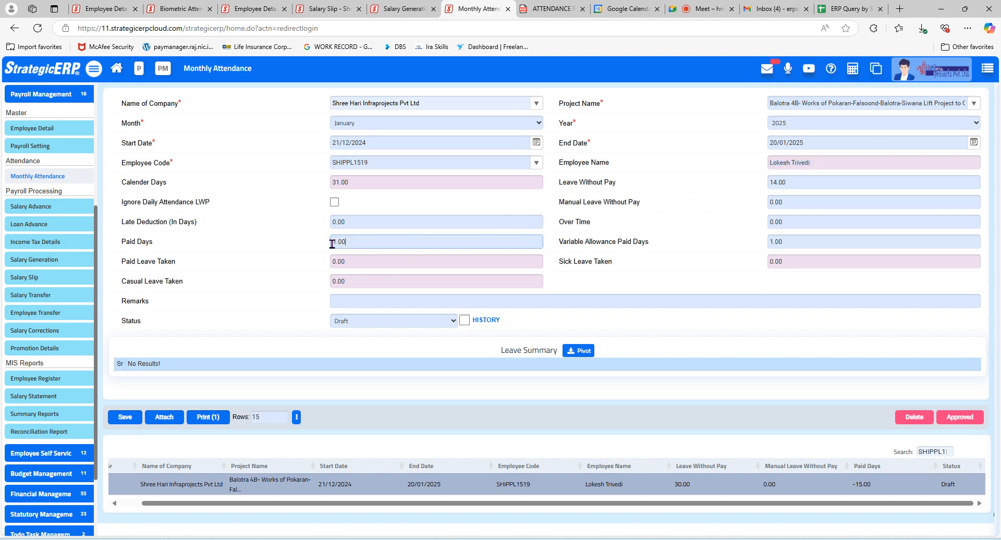
Try 15 for Leave Without Pay to test the Paid Days calculation, and set it back to 14
left_click(757, 181)
key("ctrl+a")
type("15")
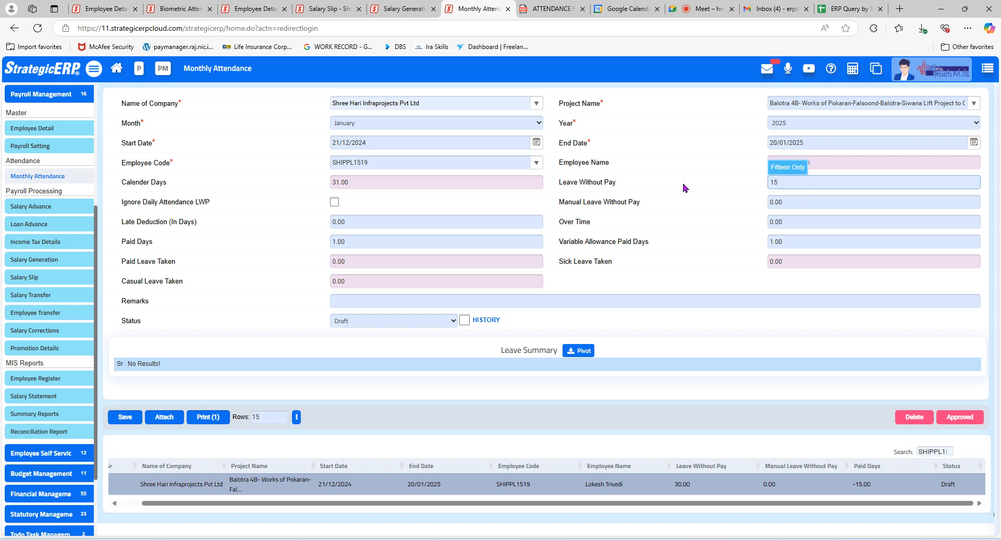
left_click(683, 185)
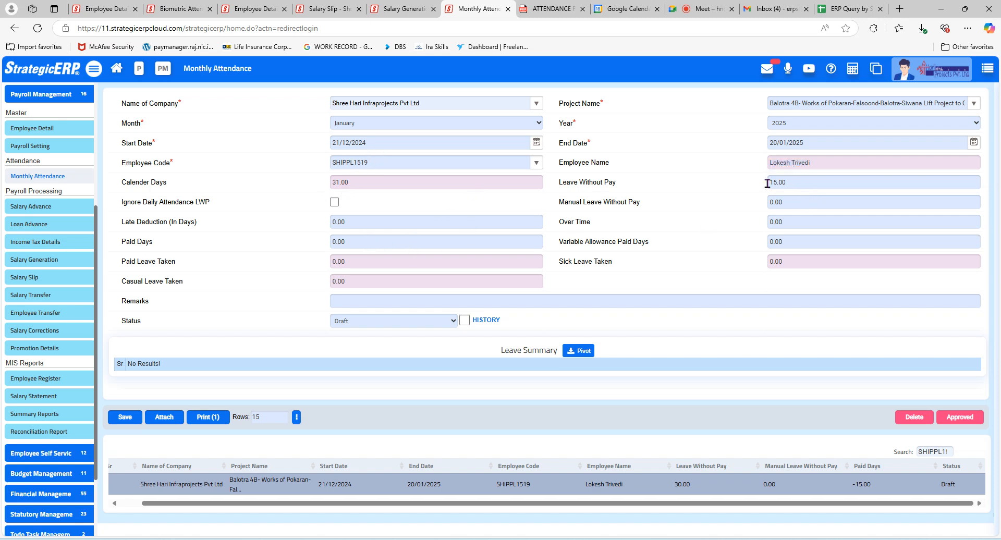
key("Tab")
type("14")
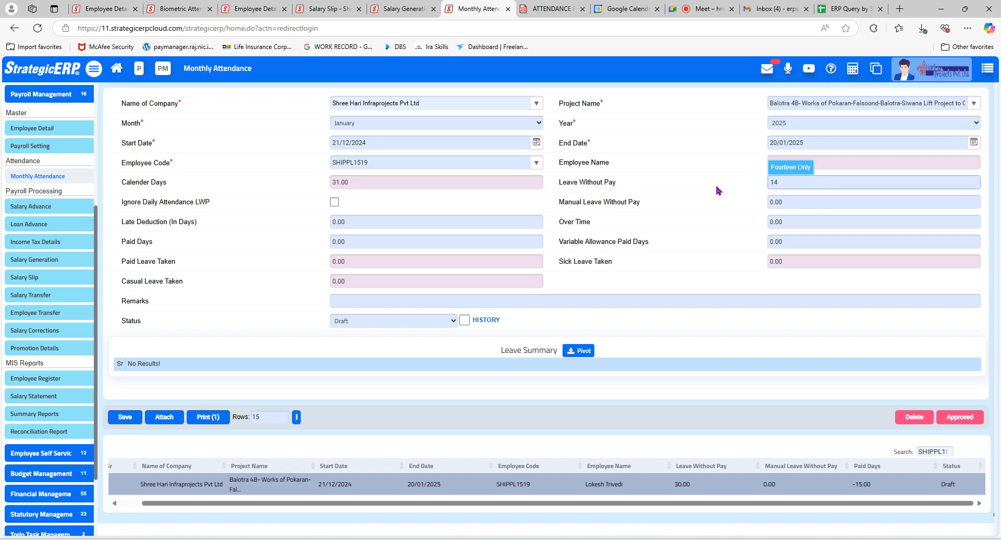
left_click(718, 190)
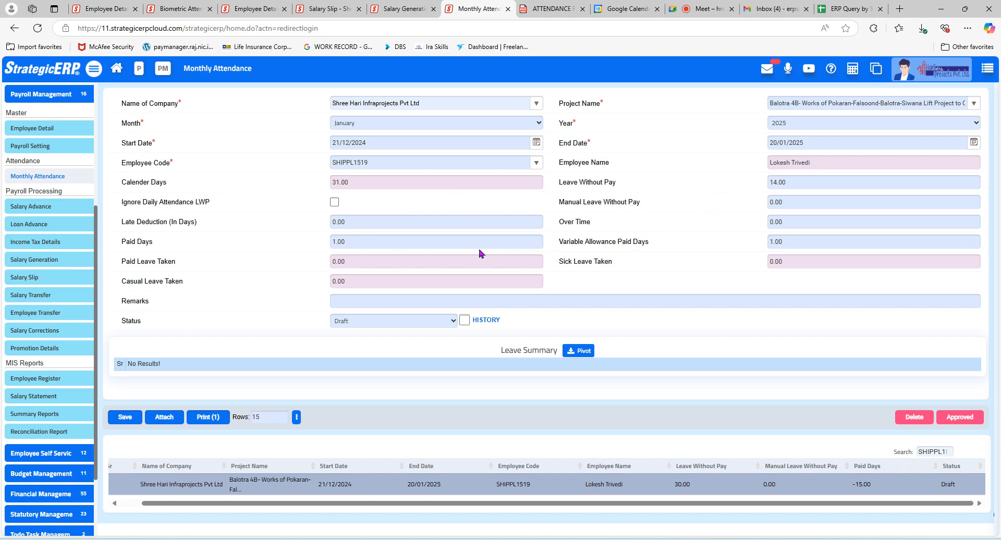
Check the Date of Joining in the same employee's Employee Detail record
left_click(228, 8)
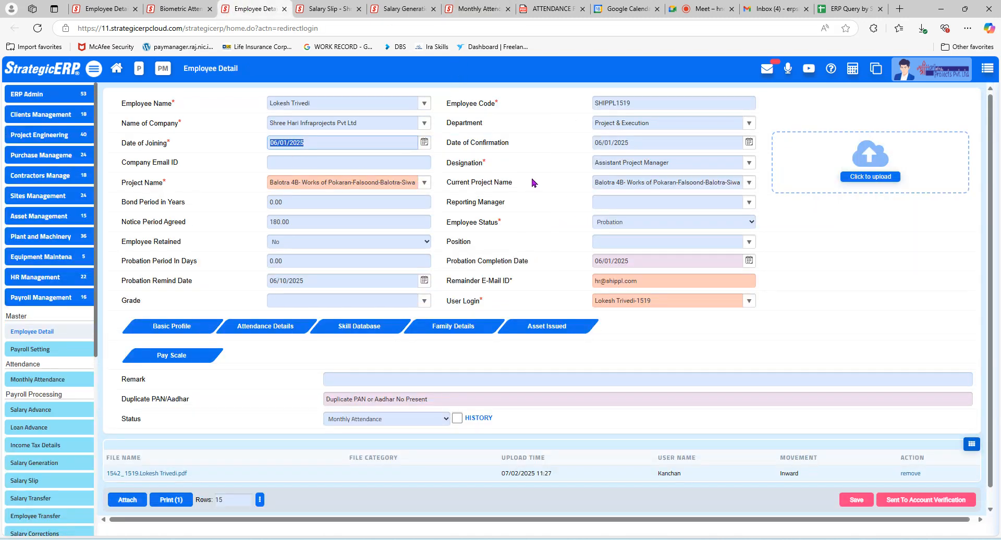
left_click_drag(322, 142, 249, 140)
left_click(242, 142)
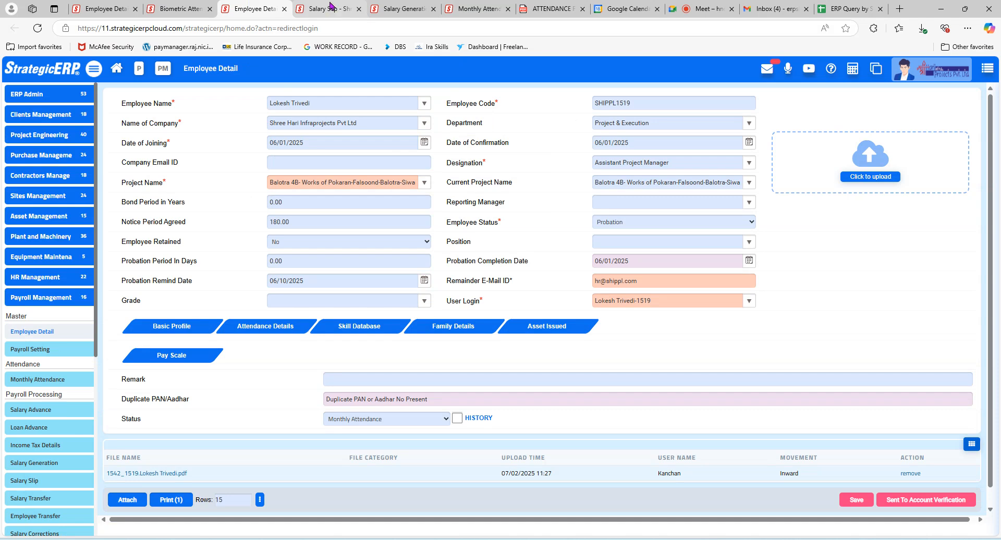
Return to Monthly Attendance and approve the employee's January 2025 record, confirming the action
left_click(479, 9)
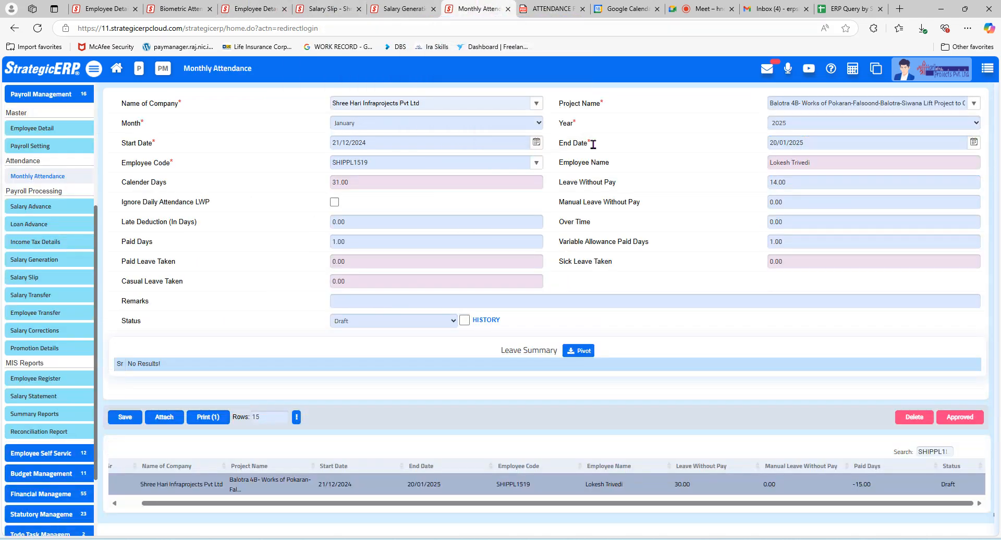
left_click(955, 419)
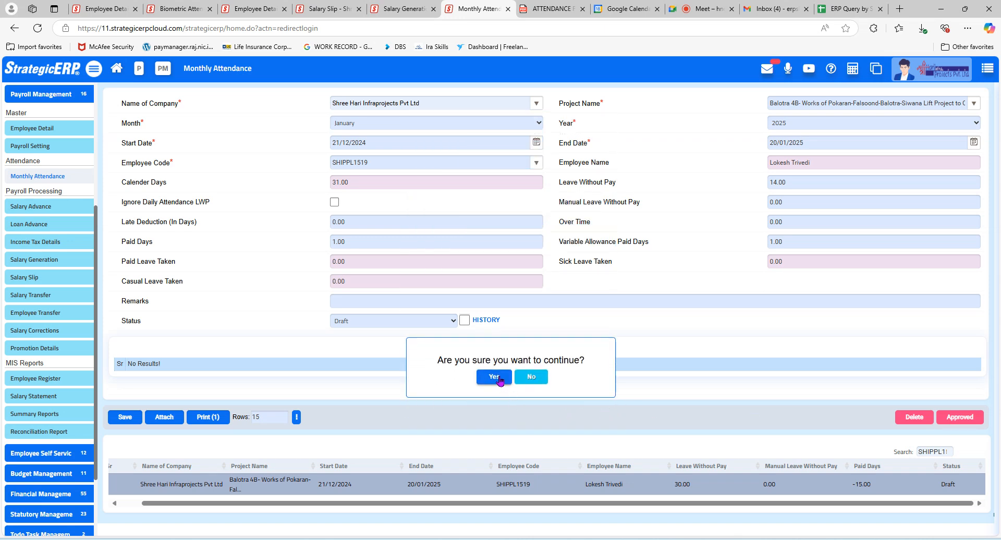
left_click(494, 377)
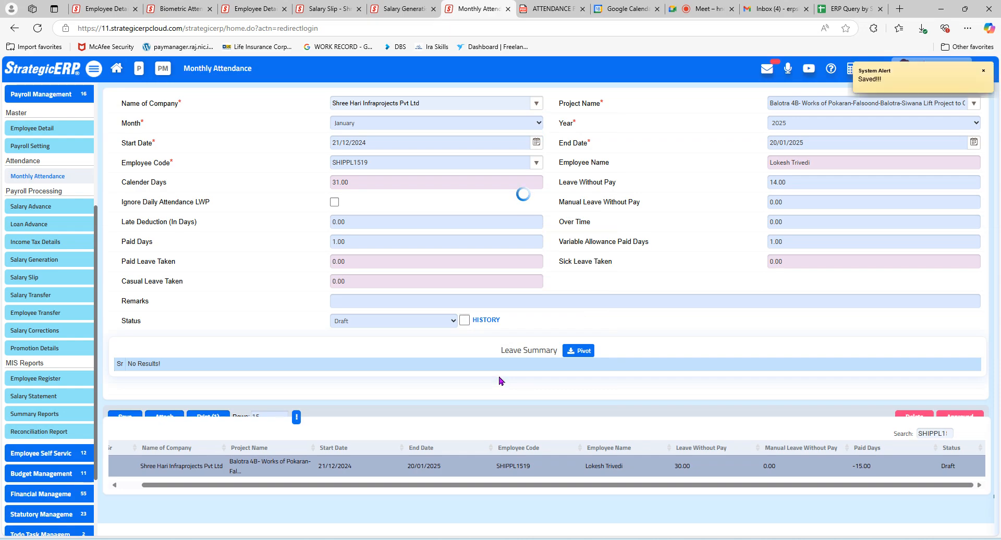
Reload the January 2025 Salary Generation record for the Balotra 4B project and review its Absent List and Monthly Attendance rows
left_click(392, 7)
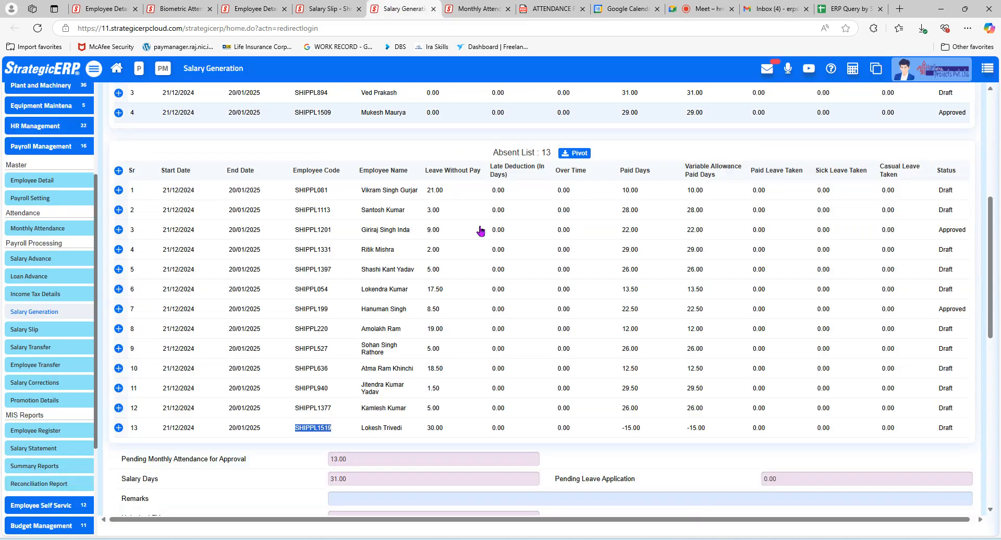
scroll(594, 368, "down", 2)
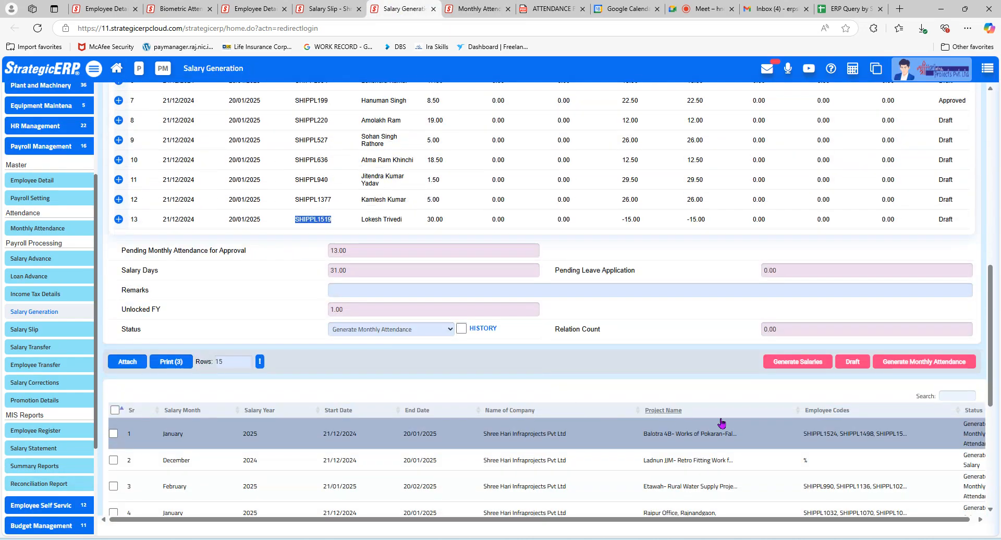
left_click(576, 434)
scroll(576, 435, "down", 6)
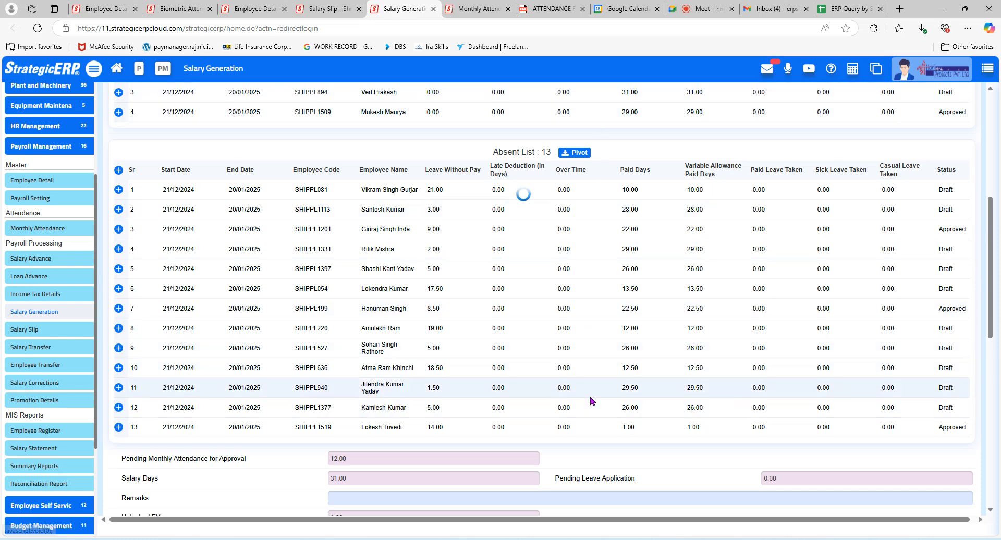
scroll(589, 409, "up", 2)
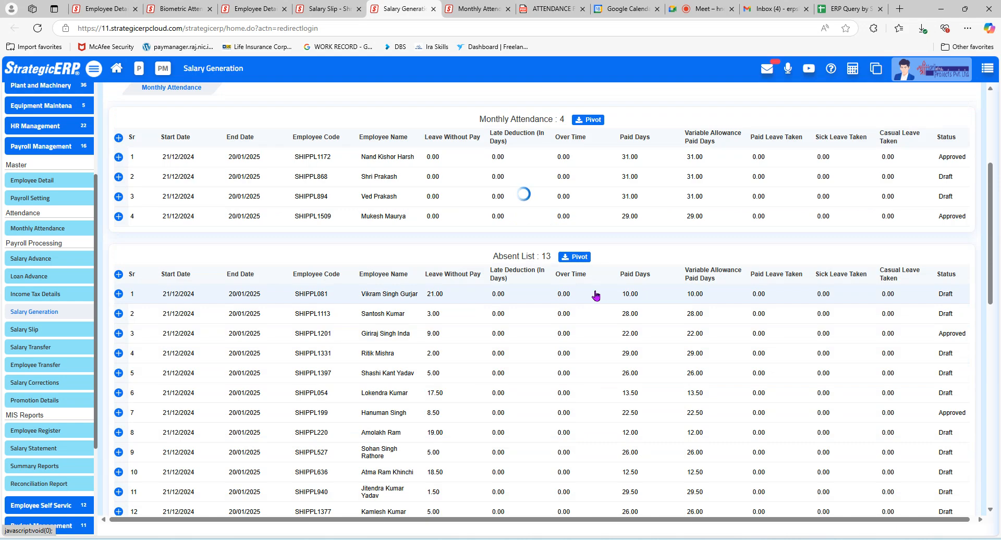
scroll(599, 300, "up", 3)
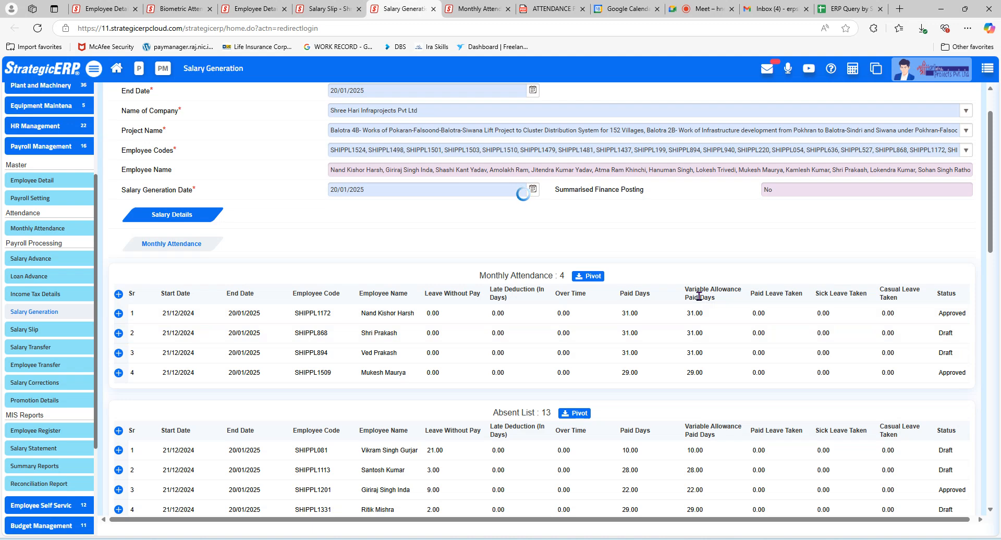
Recheck the attendance rows and start generating salaries for the January 2025 record
scroll(699, 318, "down", 3)
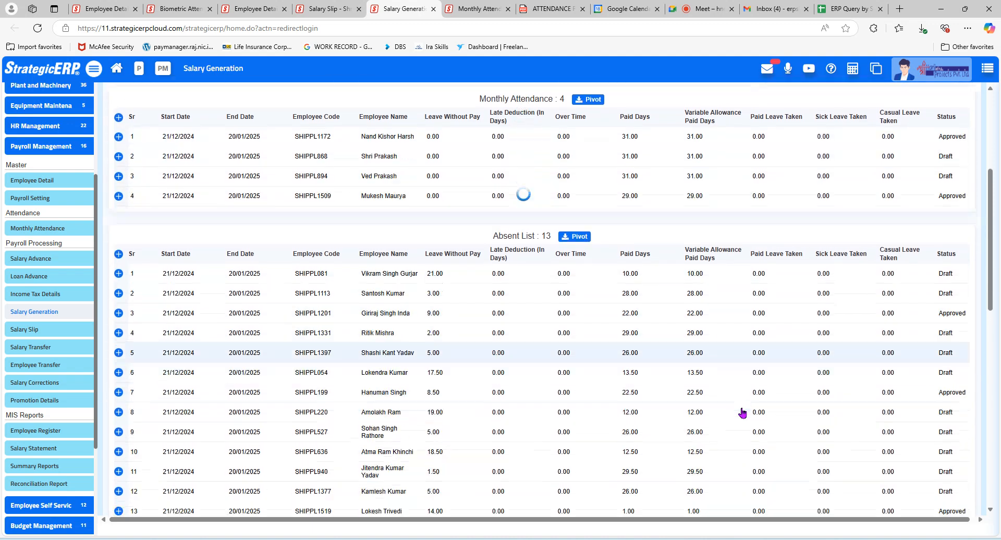
scroll(743, 413, "down", 5)
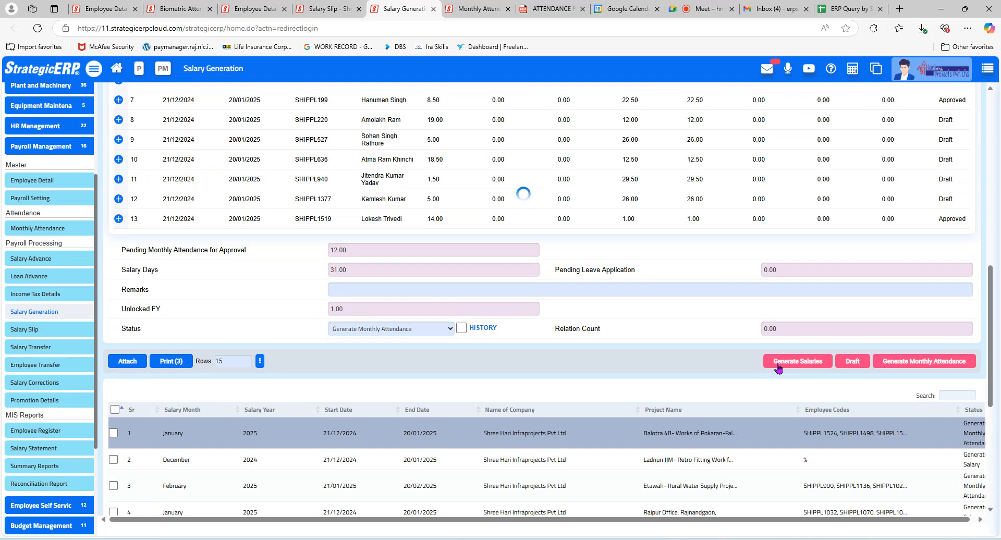
left_click(793, 368)
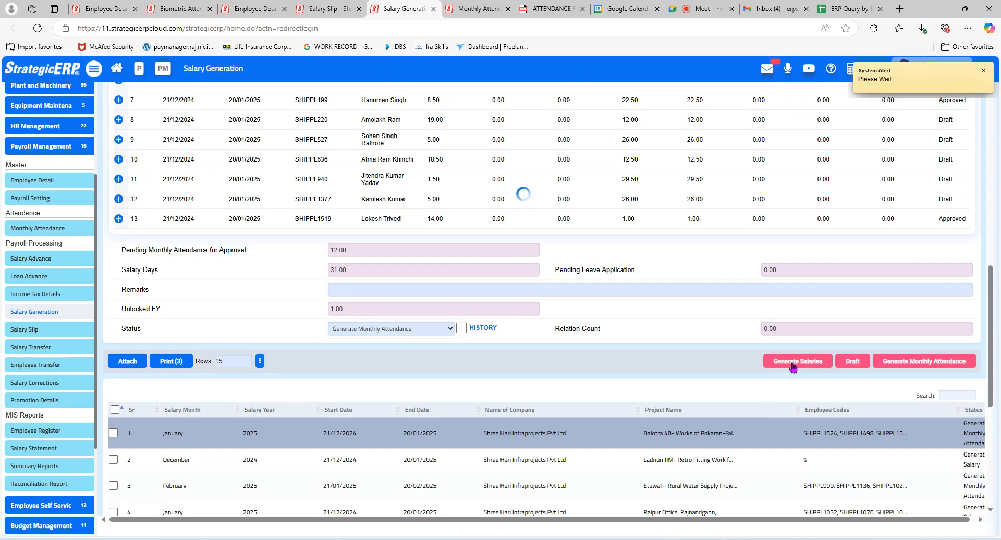